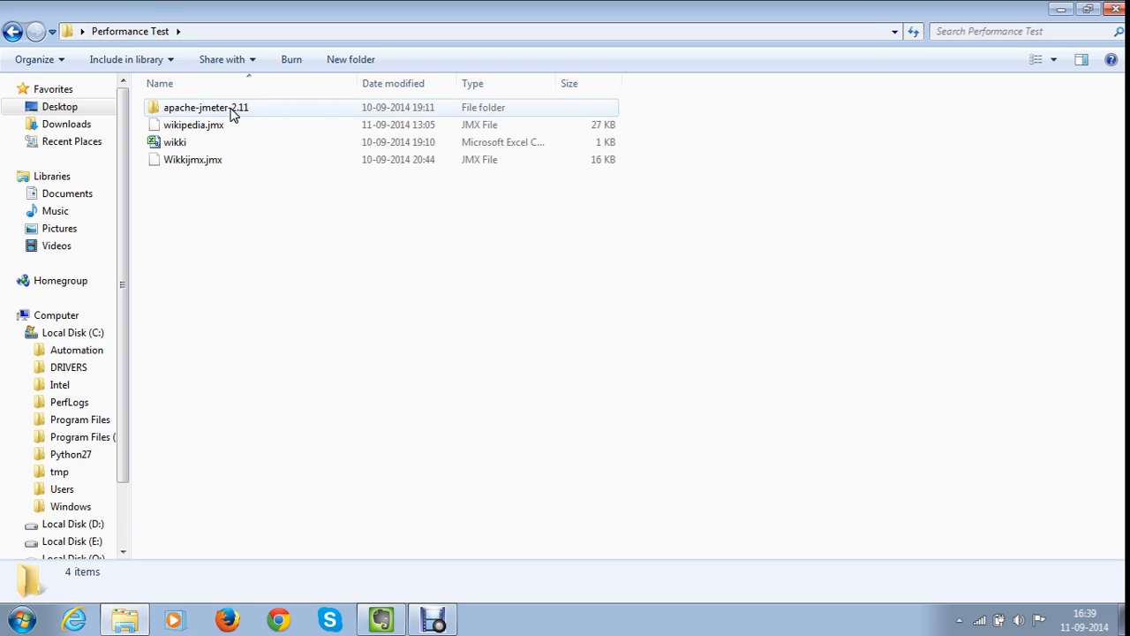
Open the bin folder inside the nested apache-jmeter-2.11 folders
double_click(232, 113)
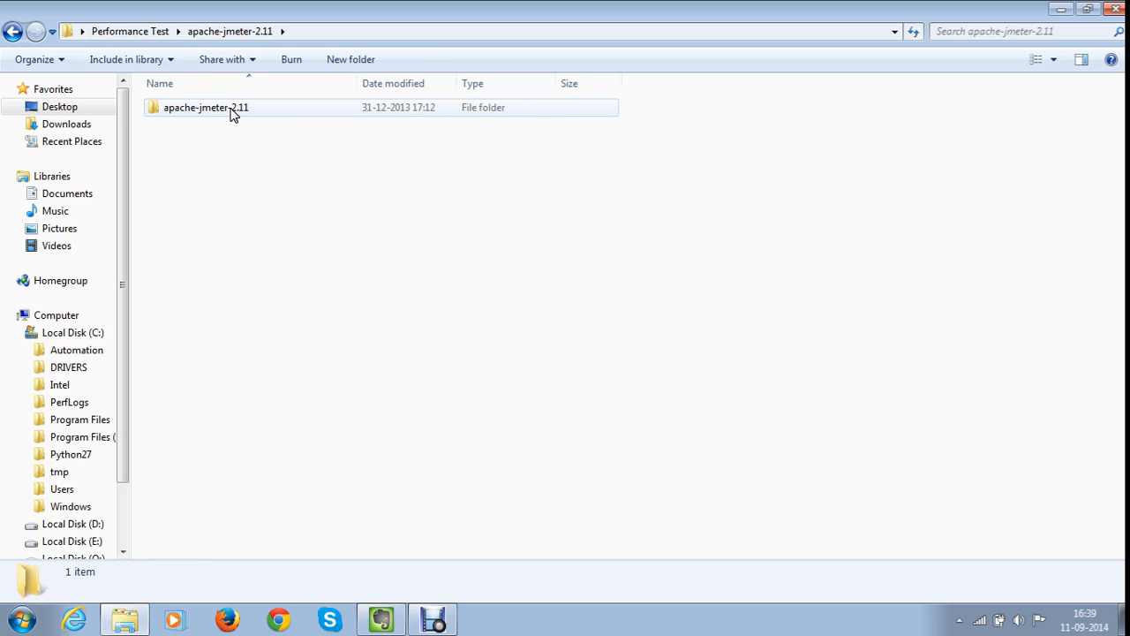
double_click(231, 113)
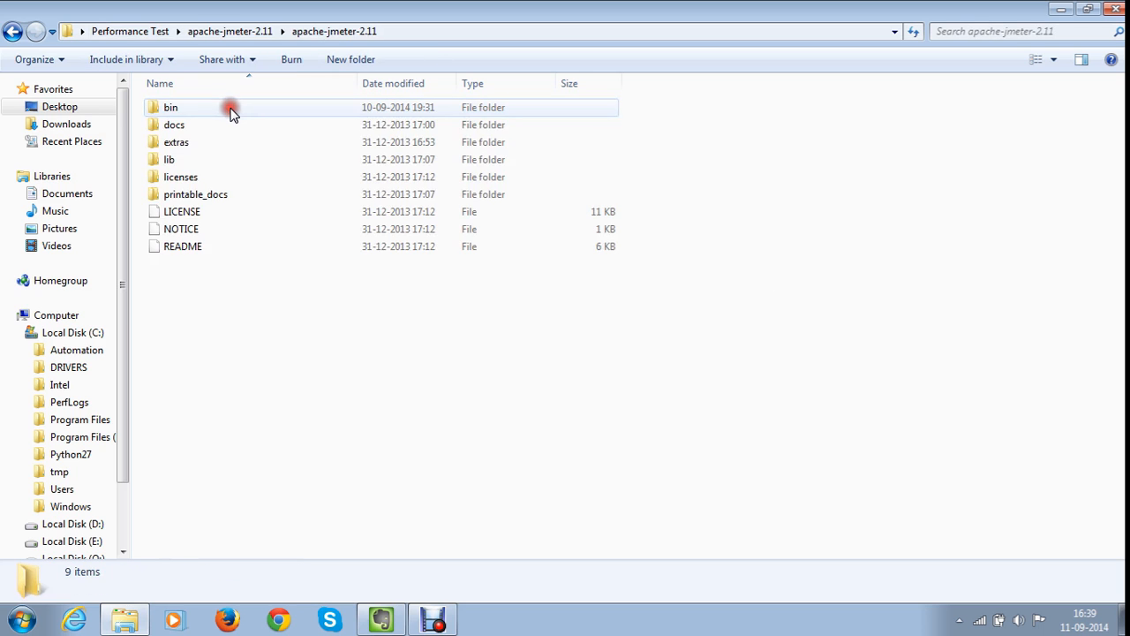
double_click(172, 112)
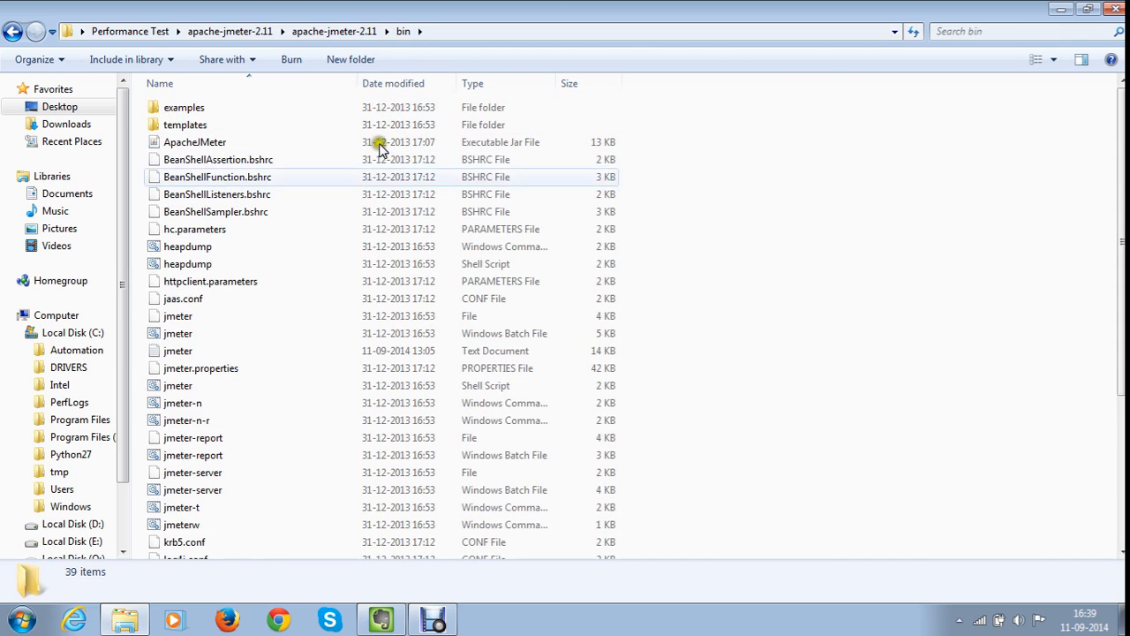
Launch JMeter from the jmeter Windows batch file, clear the console and folder windows out of view, and maximize the JMeter window
left_click(196, 334)
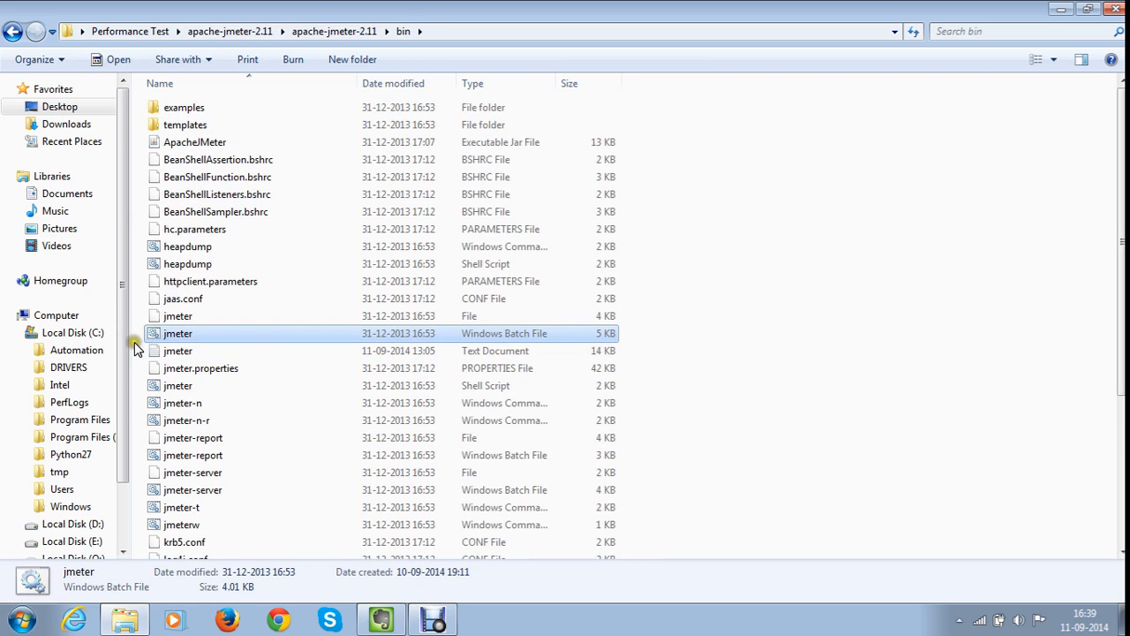
right_click(206, 340)
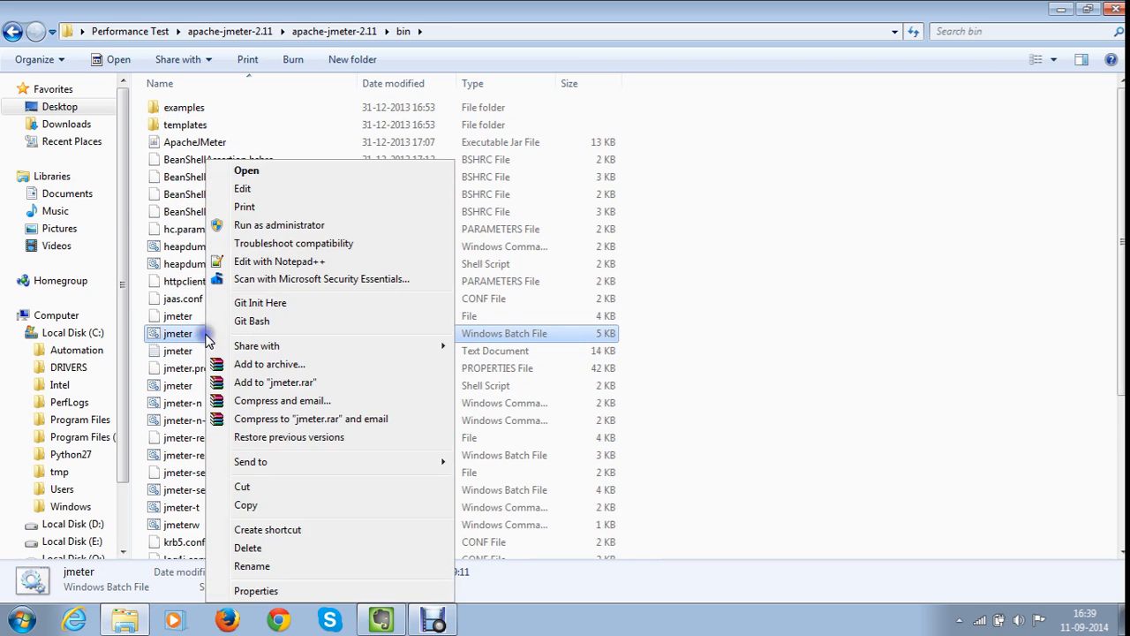
left_click(258, 172)
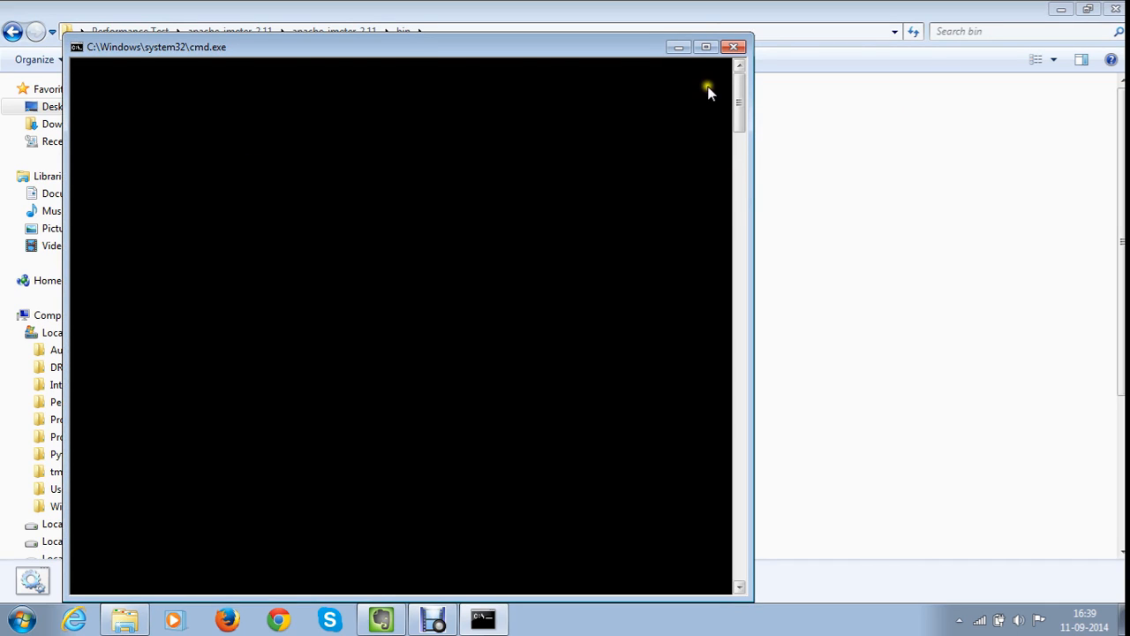
left_click(678, 48)
left_click(1060, 9)
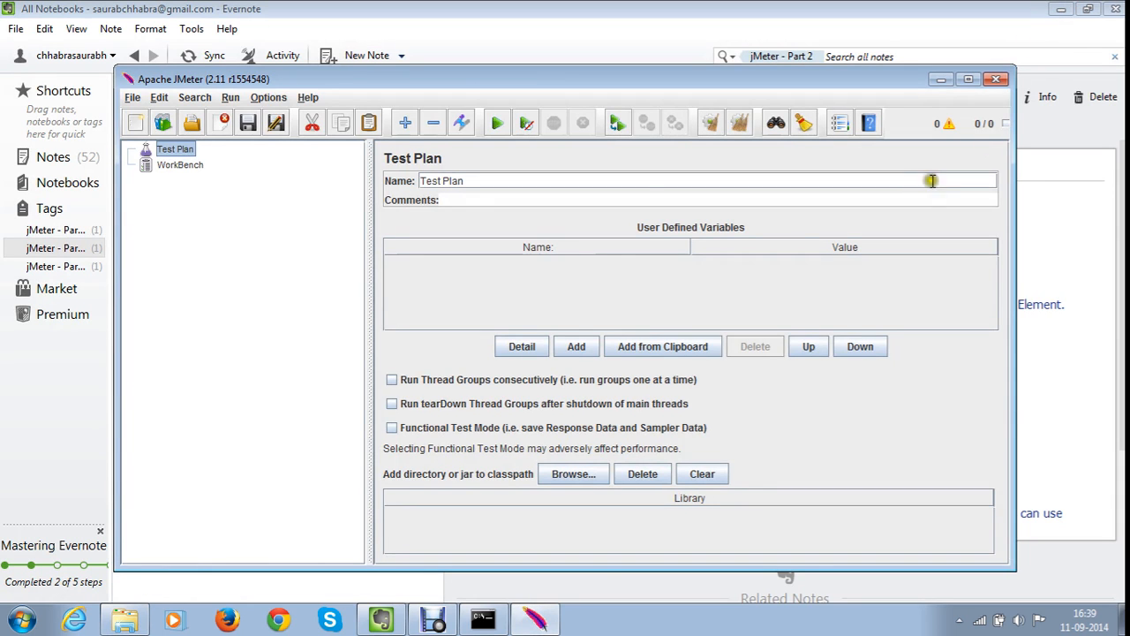
left_click(968, 80)
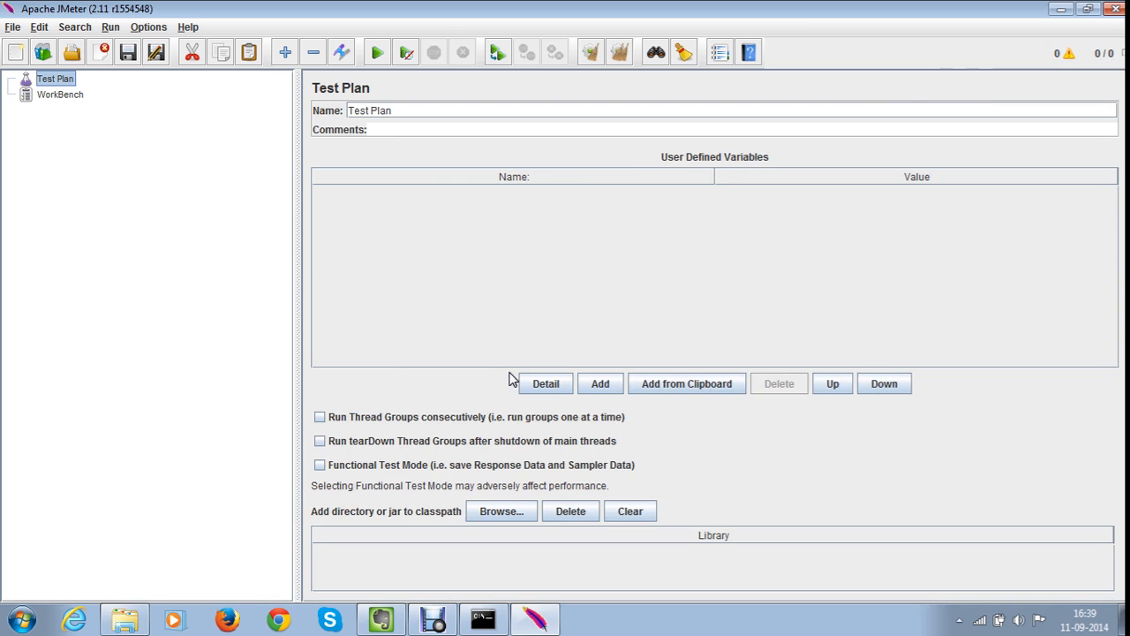
Add a Thread Group to the Test Plan
right_click(60, 79)
mouse_move(76, 88)
mouse_move(255, 89)
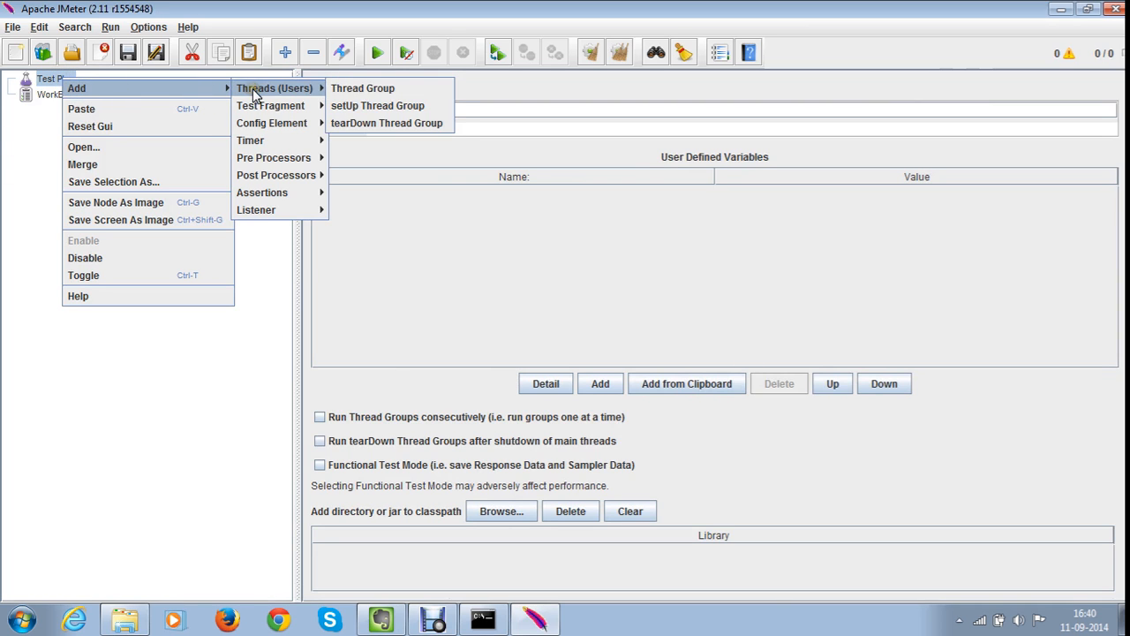
left_click(410, 88)
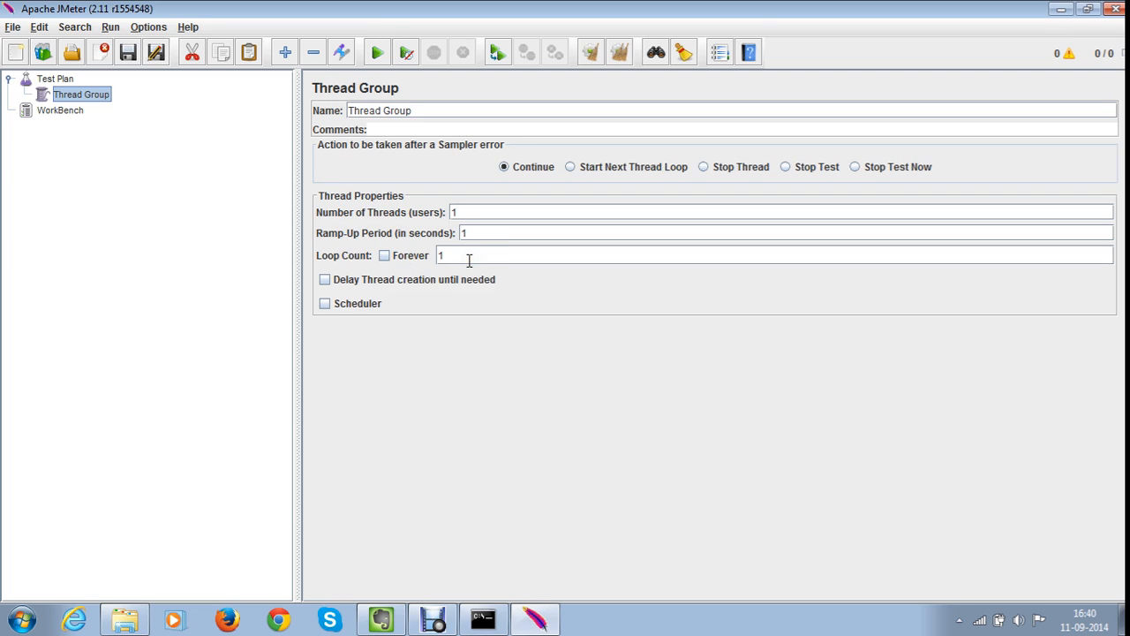
Set the Thread Group's number of threads to 10 and its loop count to 2
left_click(482, 213)
left_click(507, 233)
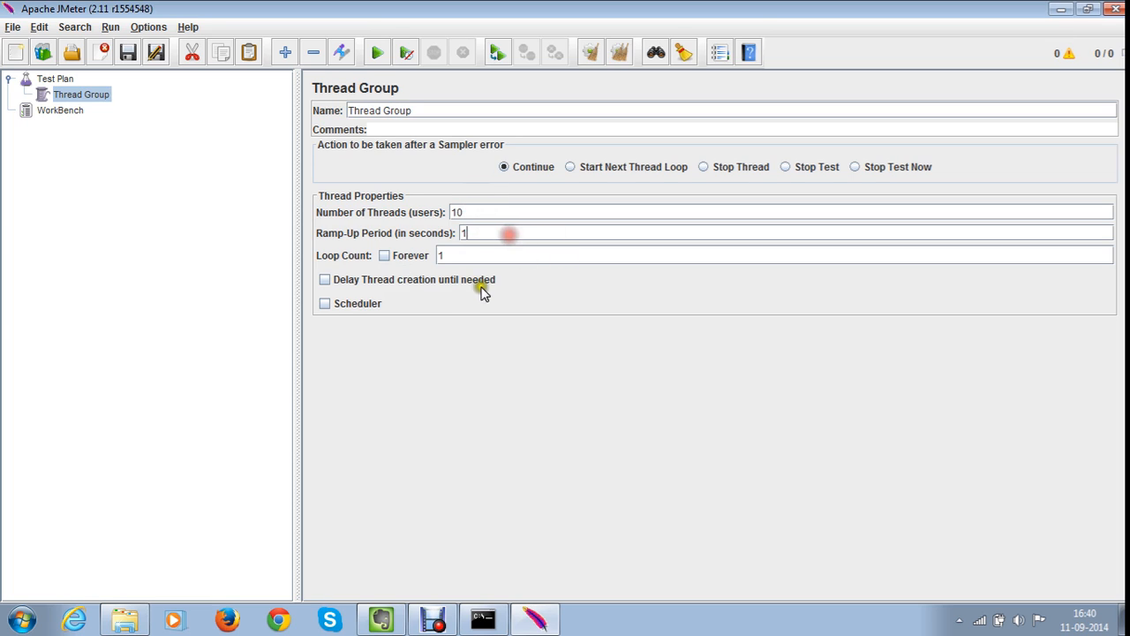
left_click(461, 259)
double_click(462, 259)
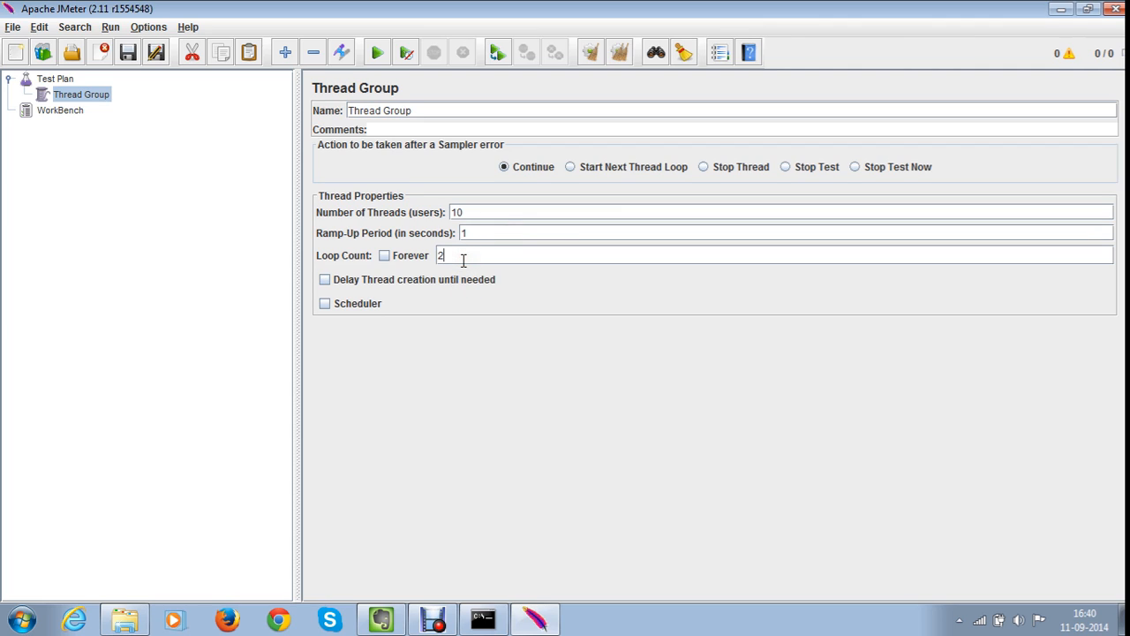
Set the Thread Group's number of threads and its loop count to 1 each
double_click(453, 213)
type("1")
double_click(462, 260)
type("1")
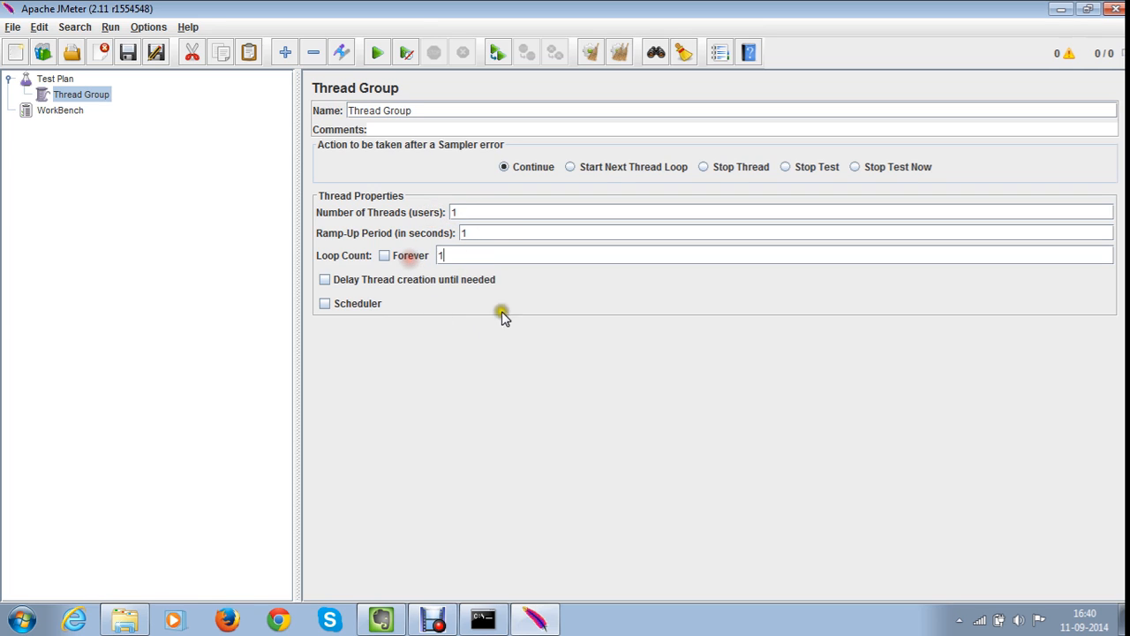
Add an HTTP Request Defaults config element to the Thread Group
right_click(69, 101)
mouse_move(83, 108)
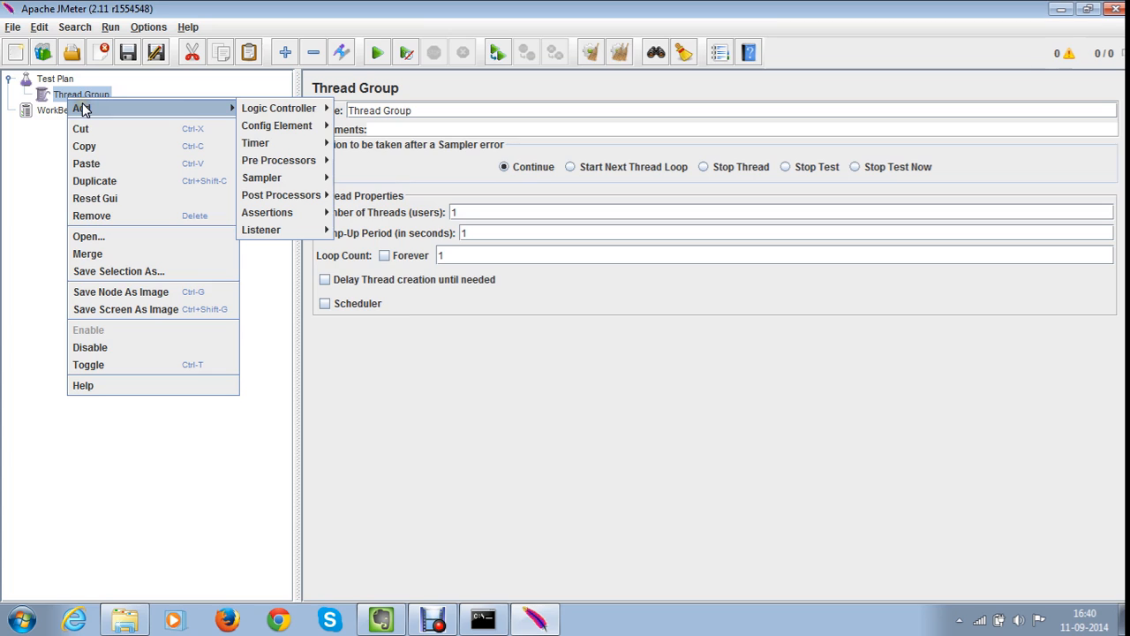
mouse_move(277, 125)
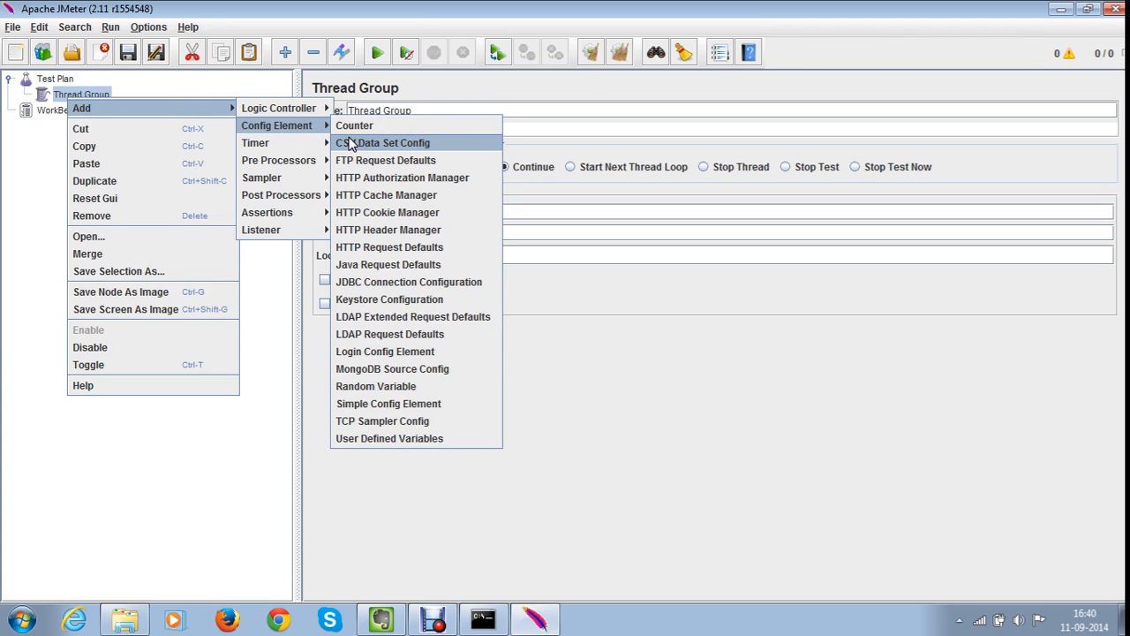
left_click(391, 253)
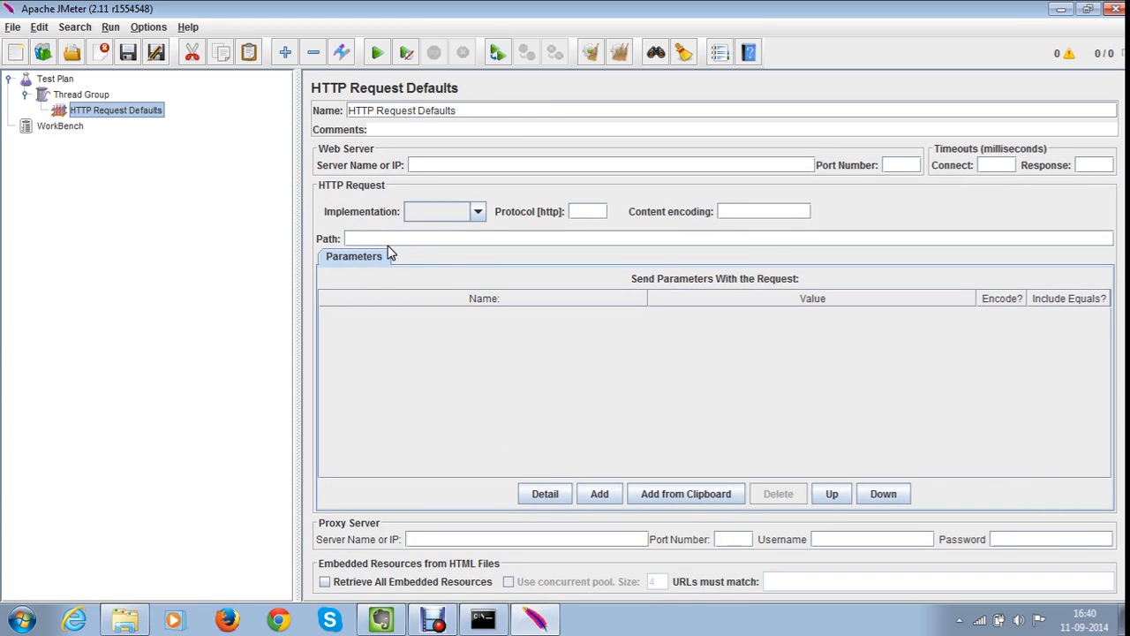
Switch to Firefox, search Google for wikipedia and open the English Wikipedia main page from the results
left_click(227, 621)
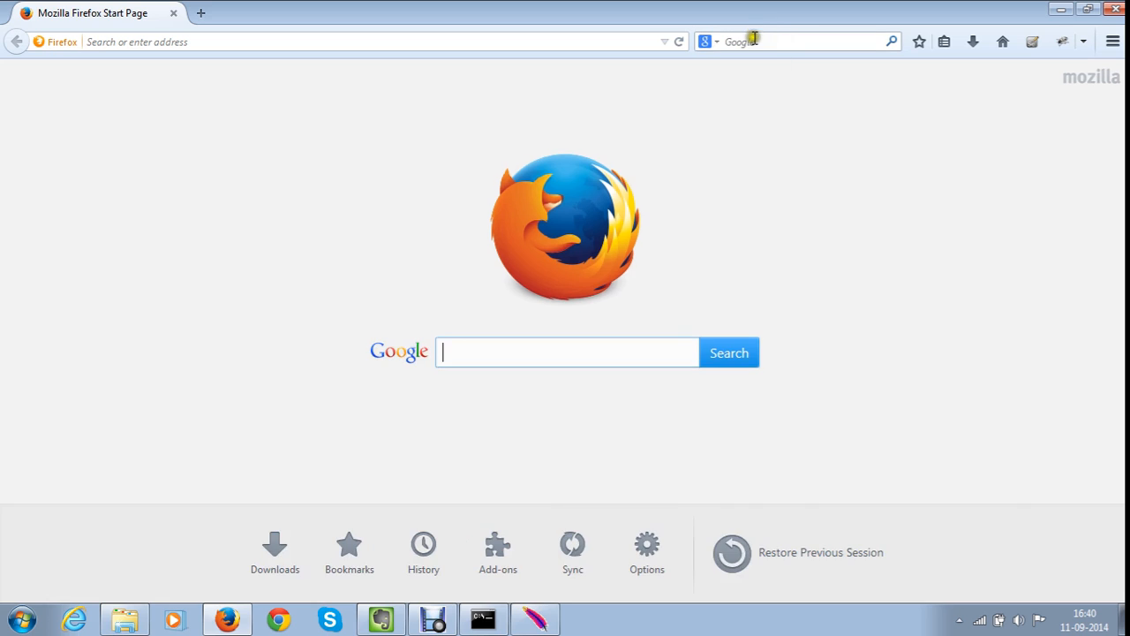
left_click(753, 39)
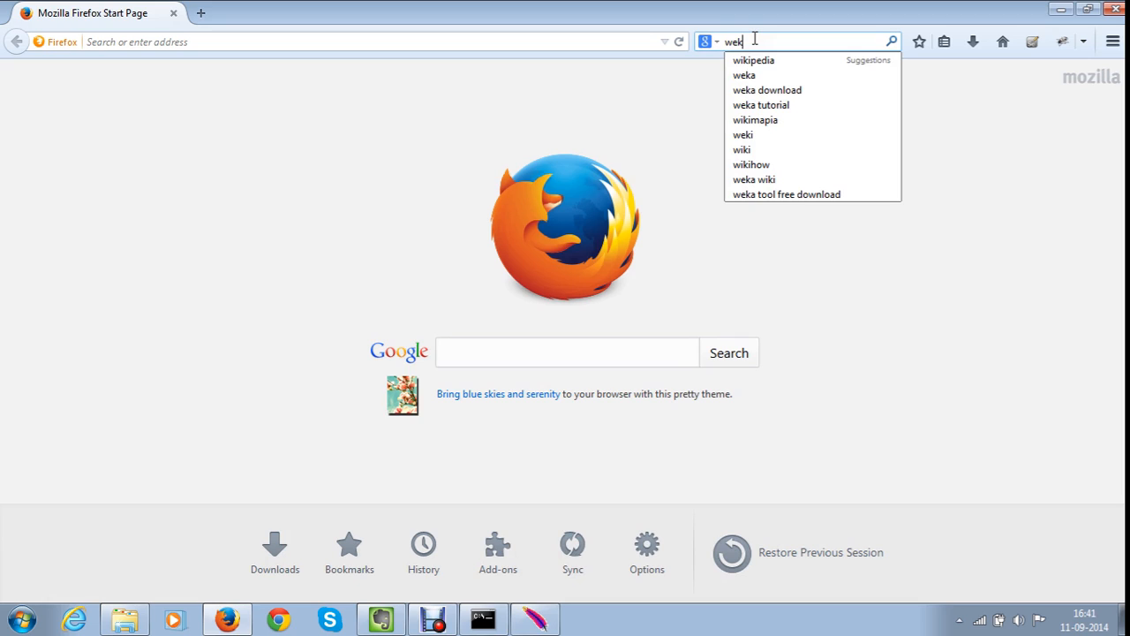
key("Down")
key("Return")
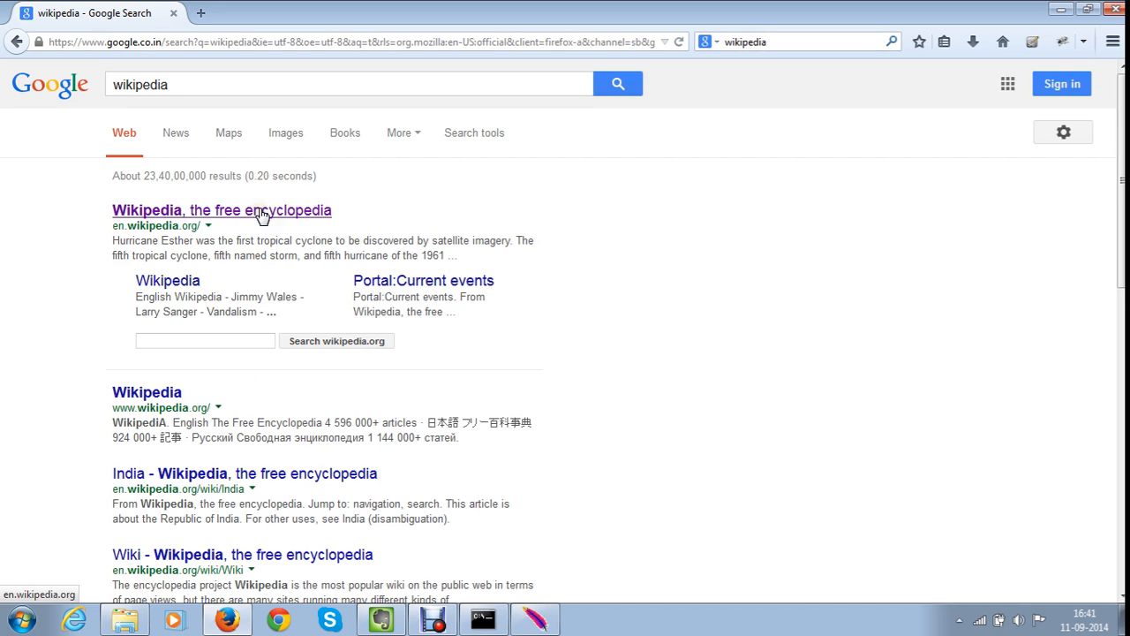
left_click(263, 216)
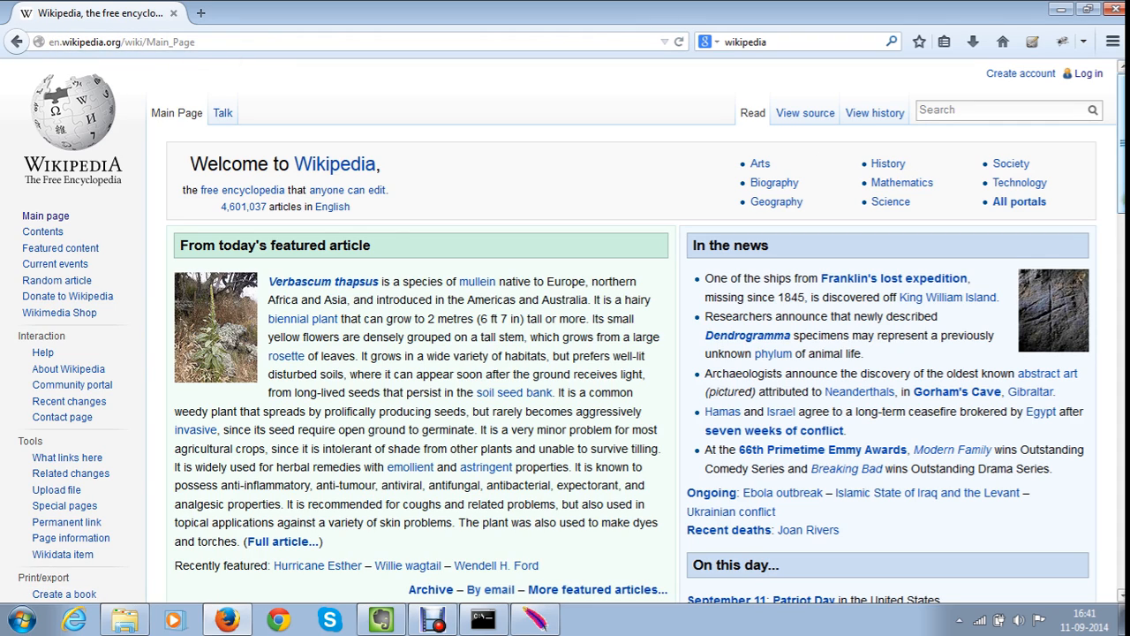
Log in to Wikipedia with the prefilled username by entering the account password
left_click(1089, 76)
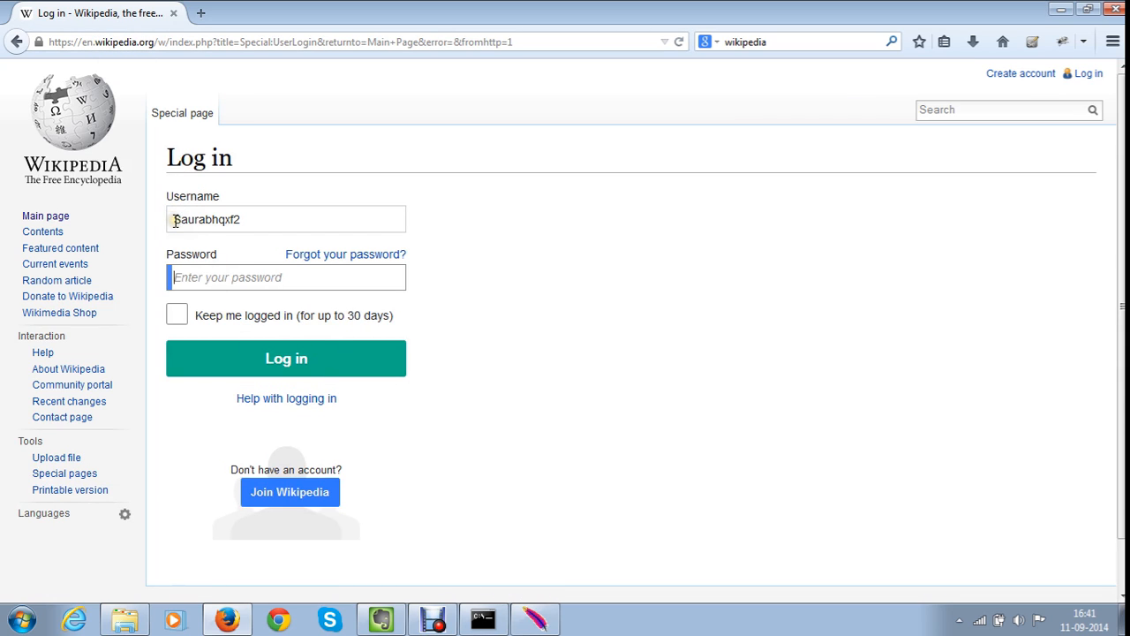
left_click(235, 285)
type("•")
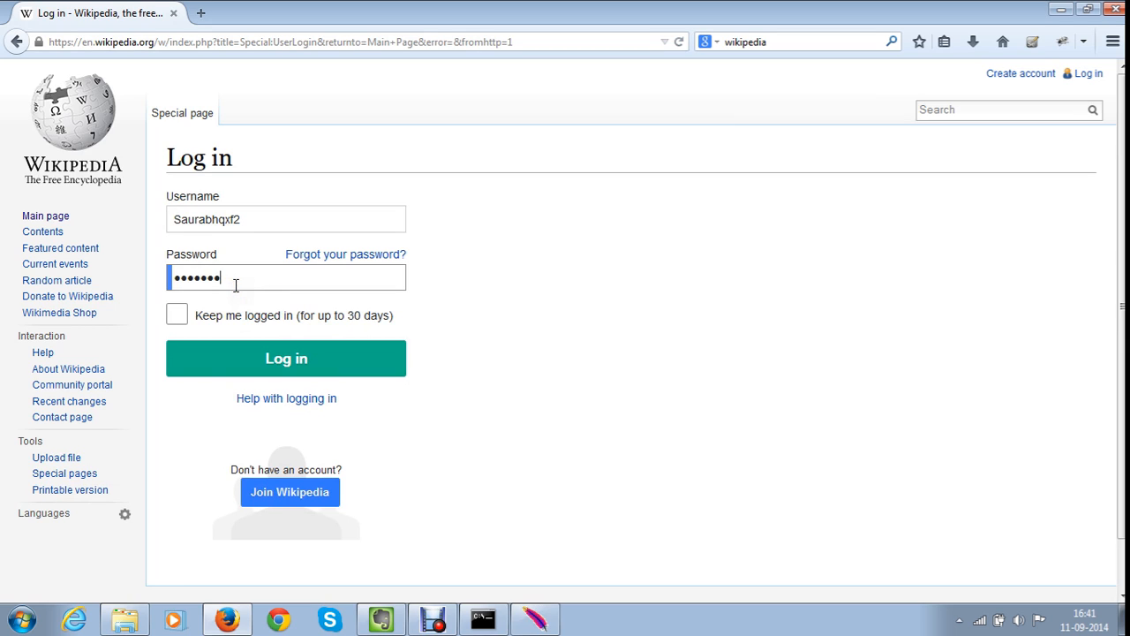
type("•••••••••••")
key("Return")
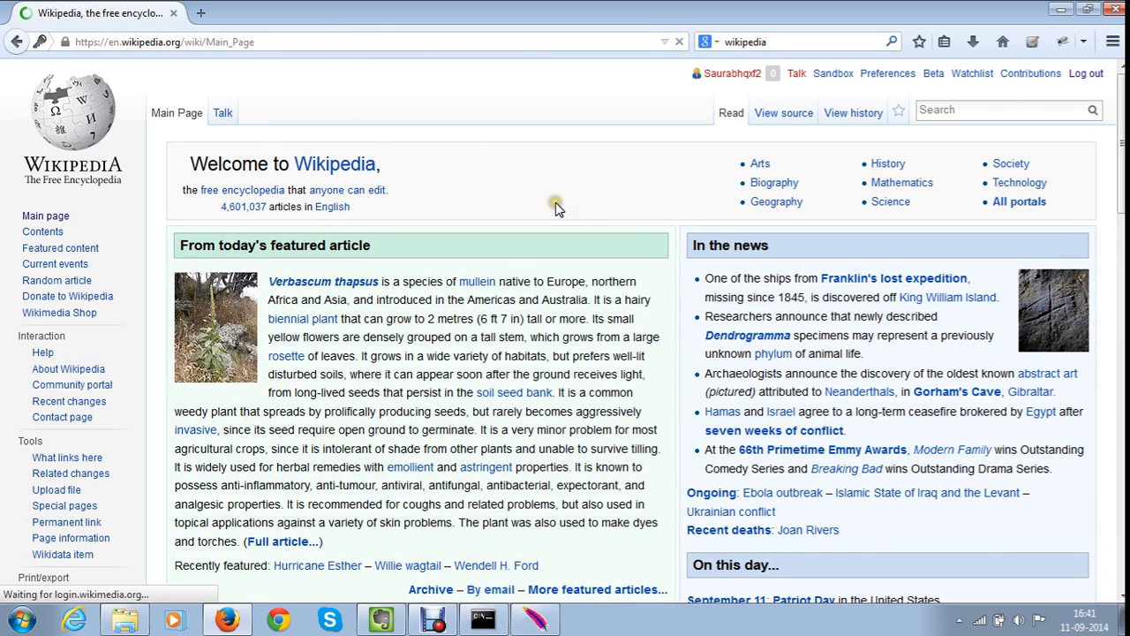
Inspect the Wikipedia main page with Firebug and activate its network request monitoring
right_click(556, 205)
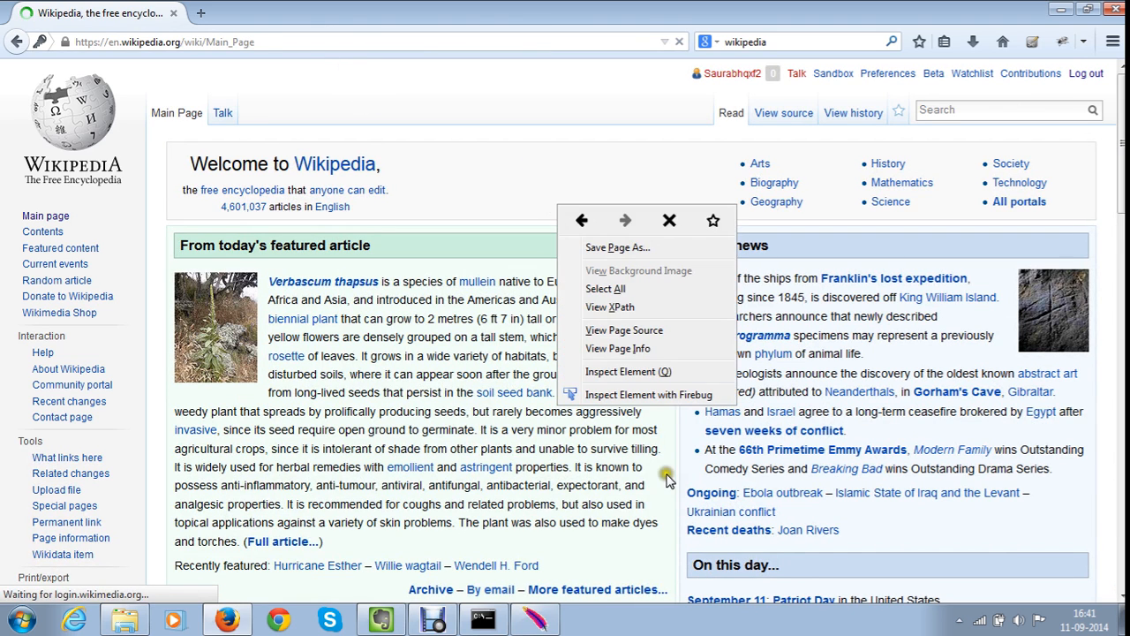
left_click(645, 399)
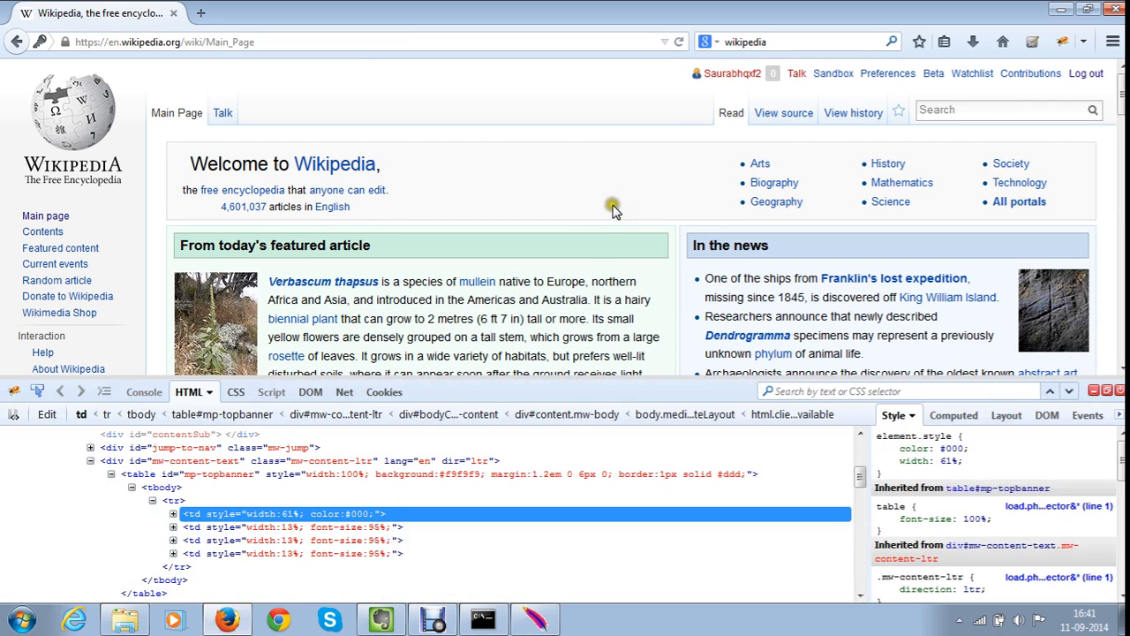
left_click(343, 392)
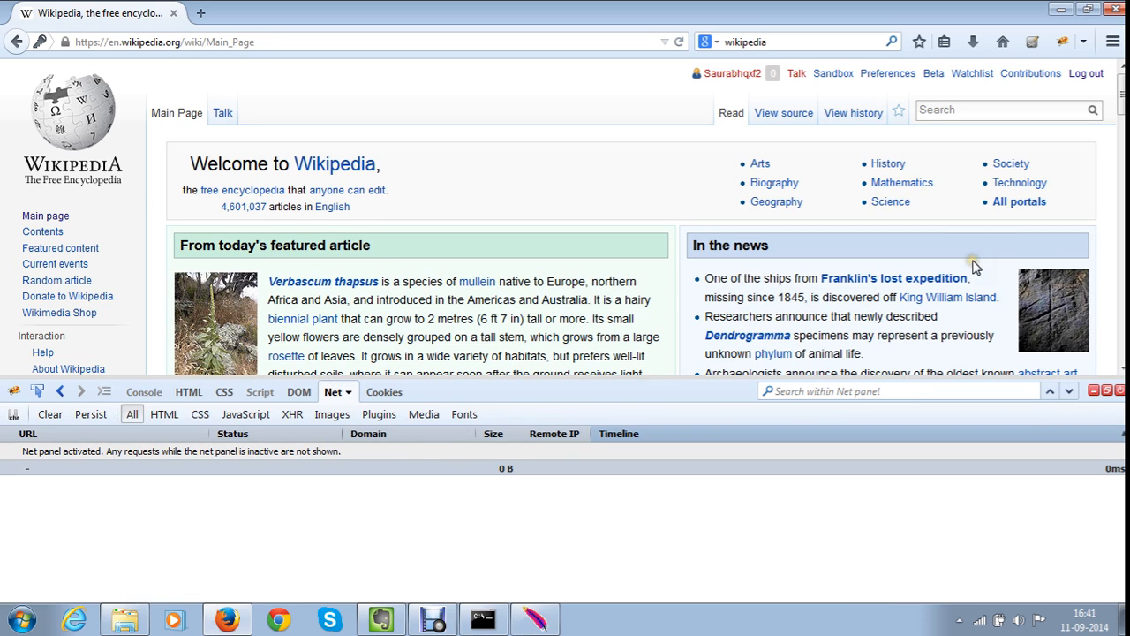
left_click(1088, 75)
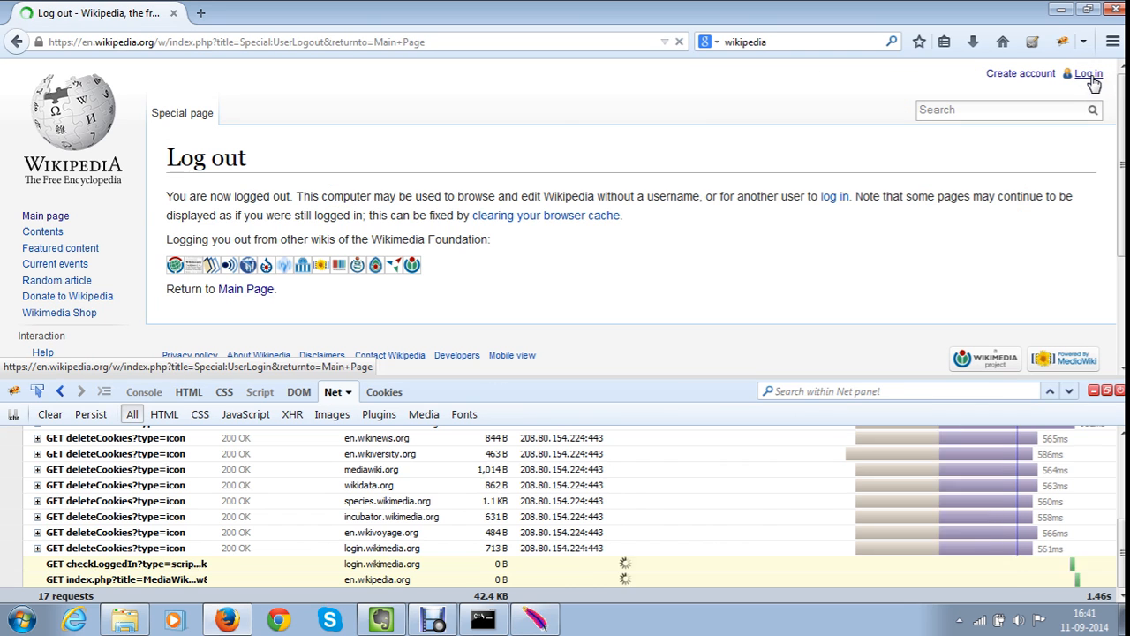
left_click_drag(154, 42, 900, 43)
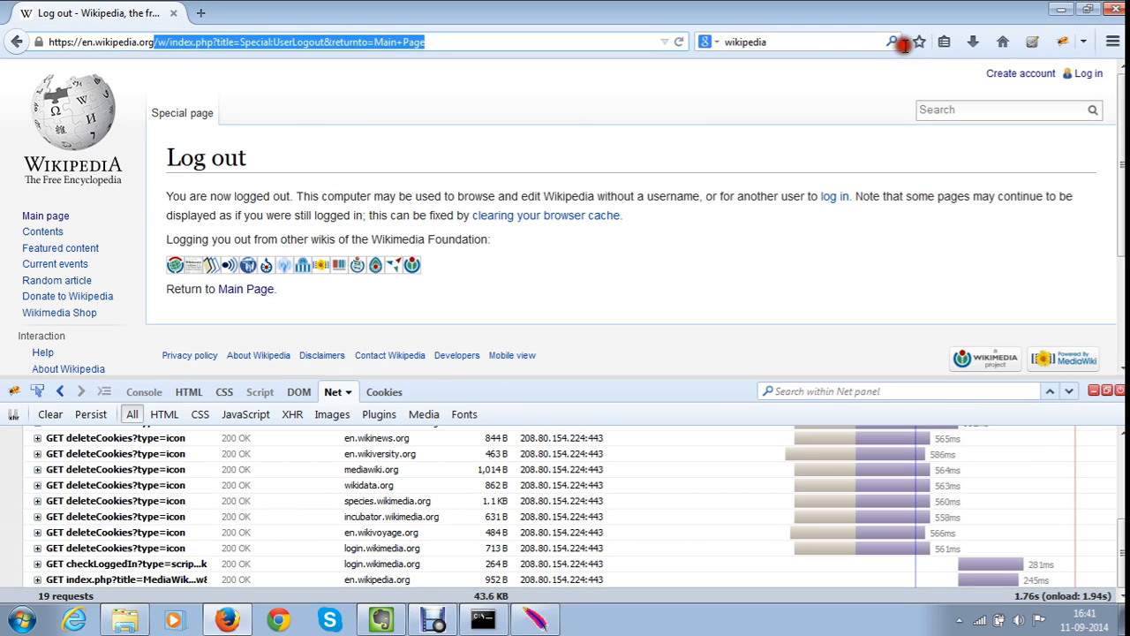
key("BackSpace")
key("Return")
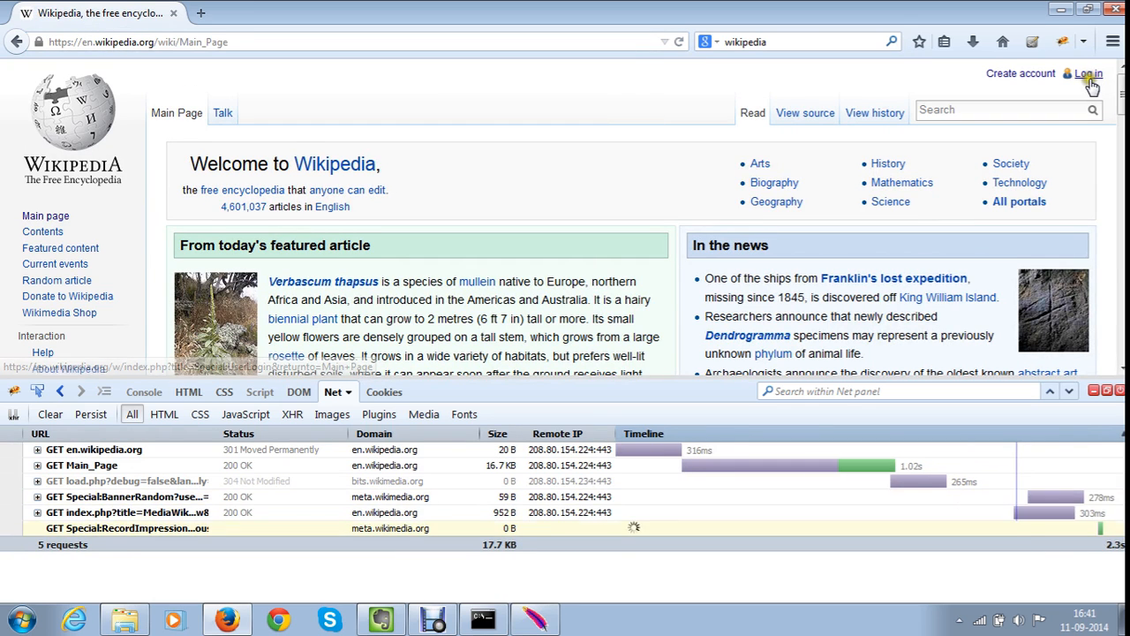
Open the Wikipedia login page, clear the recorded network requests, and log in by entering the account password
left_click(1089, 76)
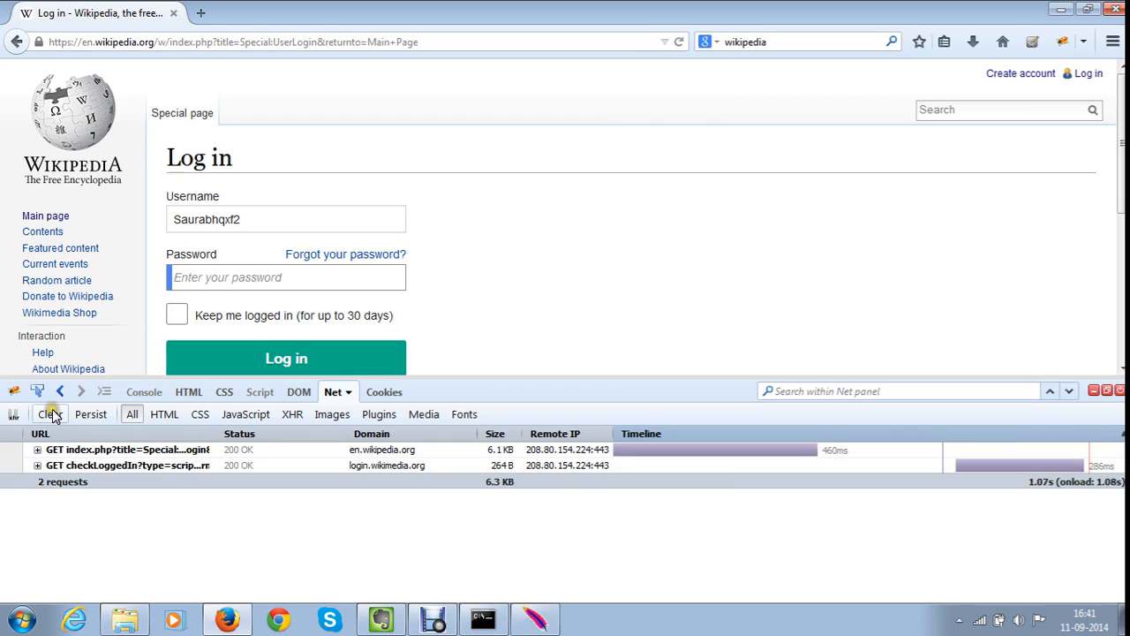
left_click(51, 415)
left_click(217, 274)
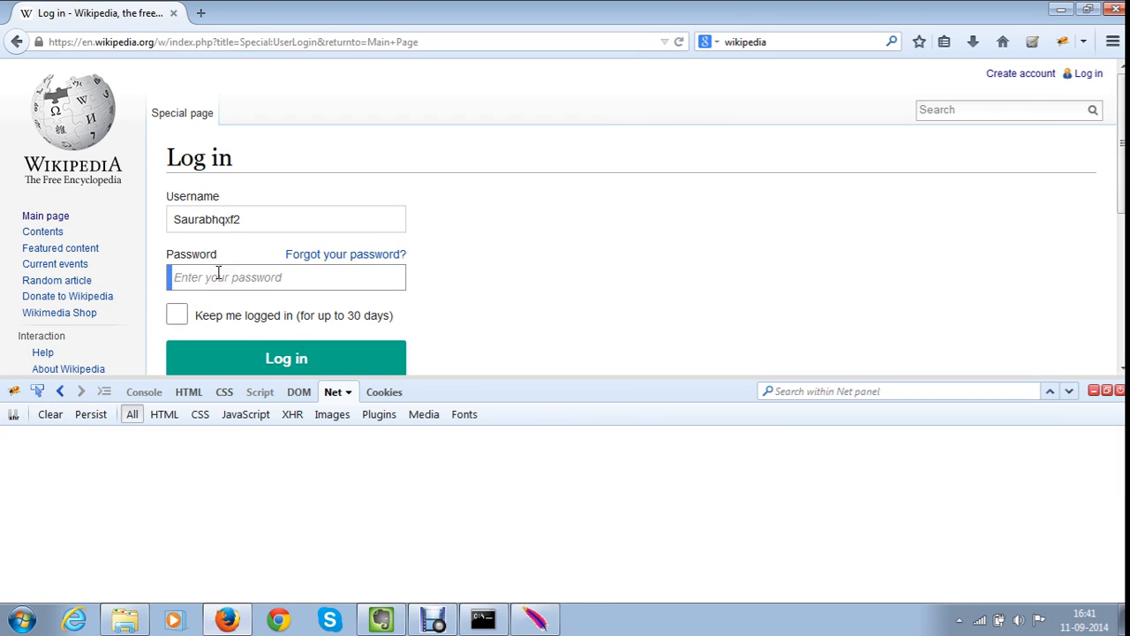
type("••")
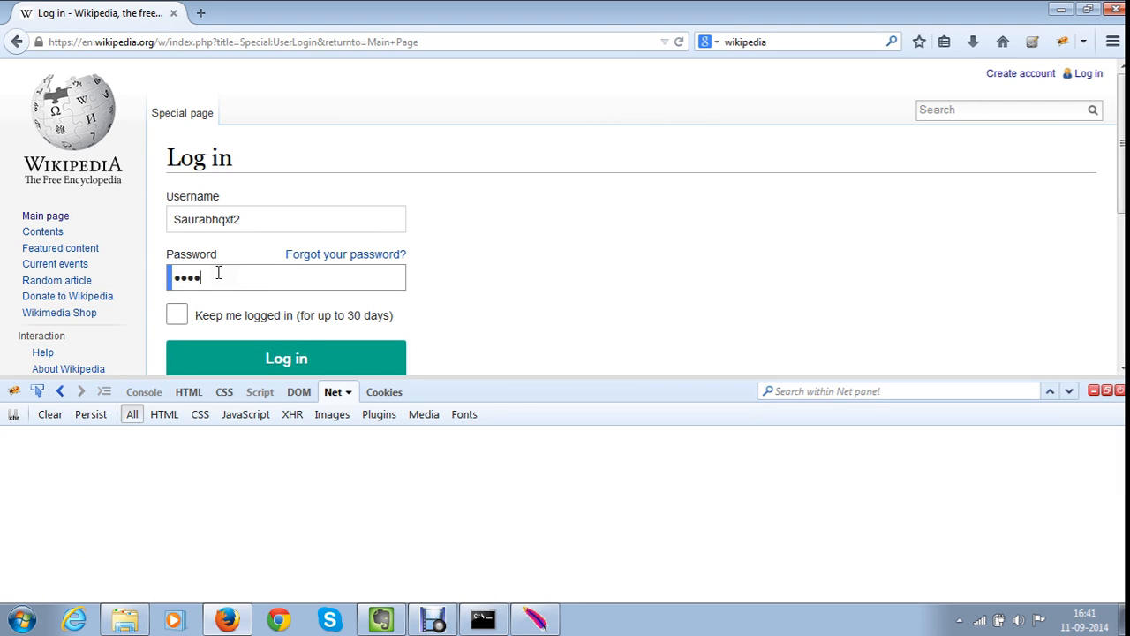
type("••••••••••")
key("Return")
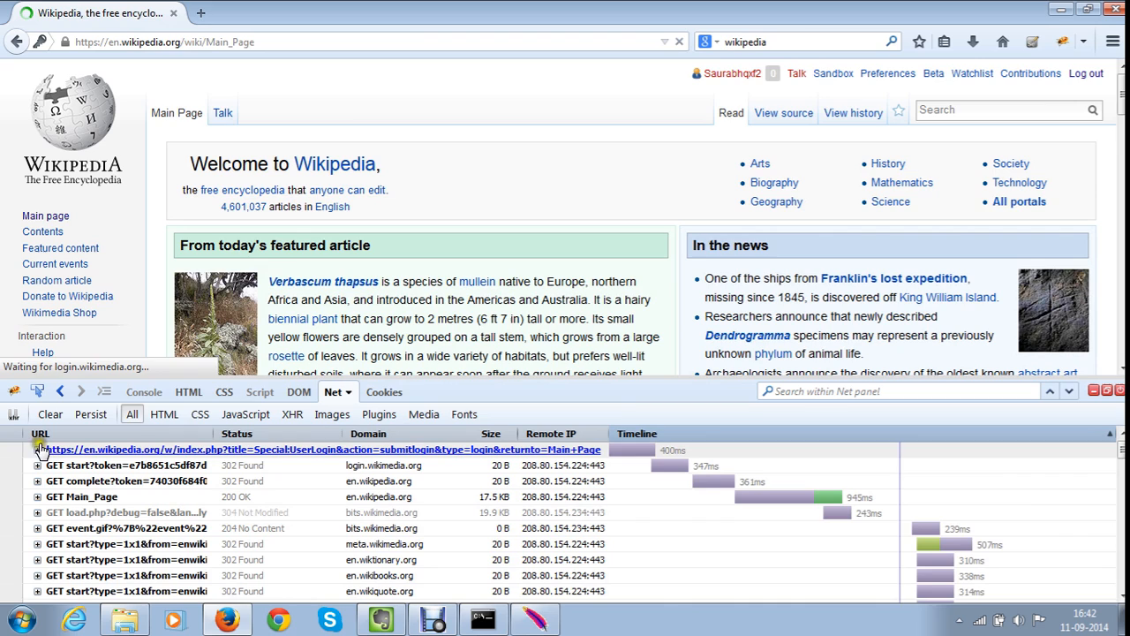
Expand the recorded login request and examine its POST parameters
left_click(38, 450)
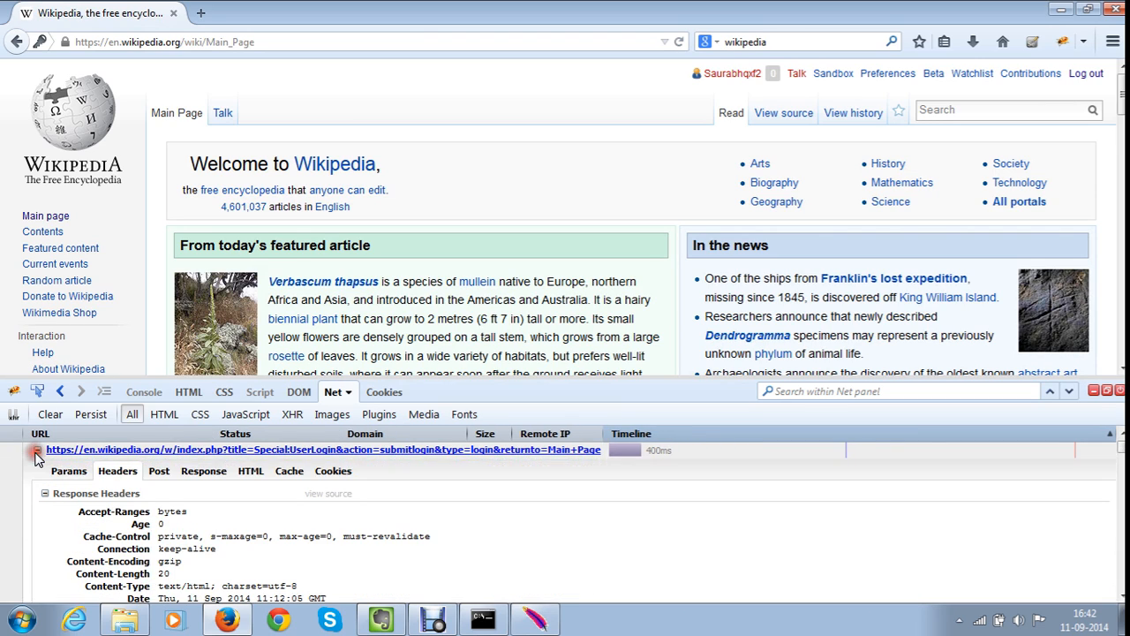
left_click(161, 476)
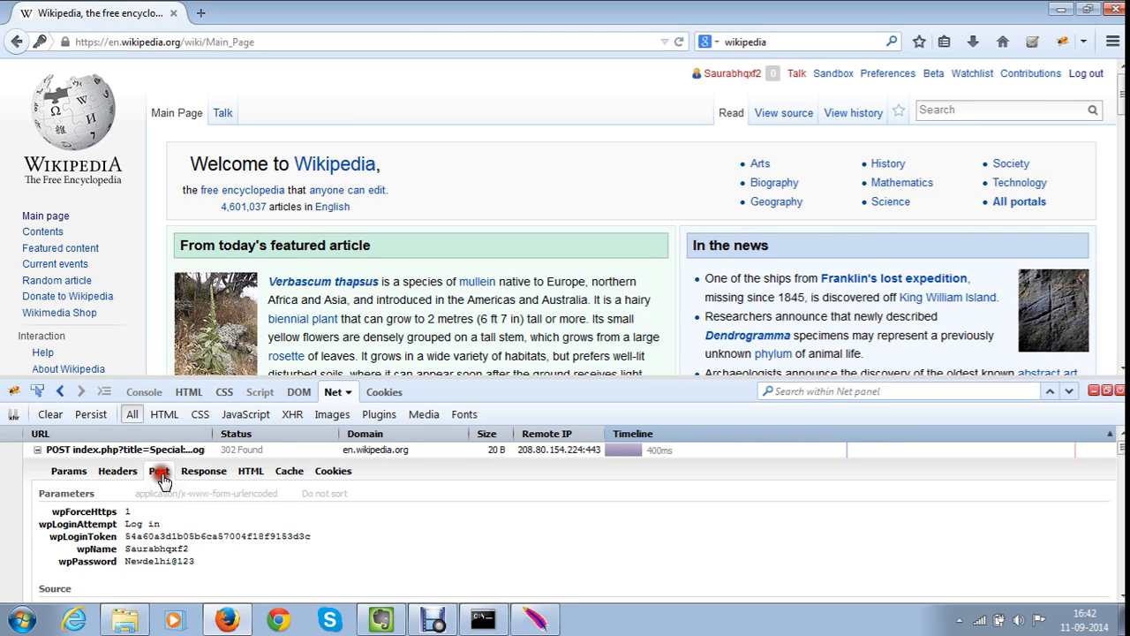
Review the login request's POST parameters, then log out of Wikipedia and reload the main page from the shortened site address
left_click_drag(52, 512, 220, 567)
left_click(221, 570)
left_click(1086, 74)
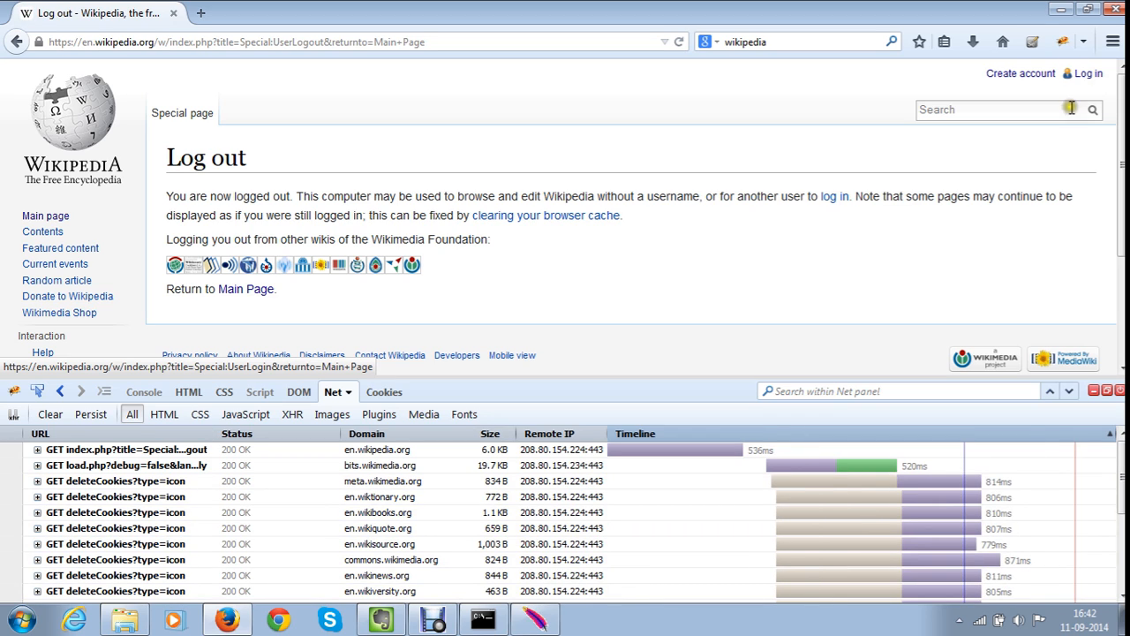
left_click_drag(159, 42, 782, 61)
key("BackSpace")
key("Return")
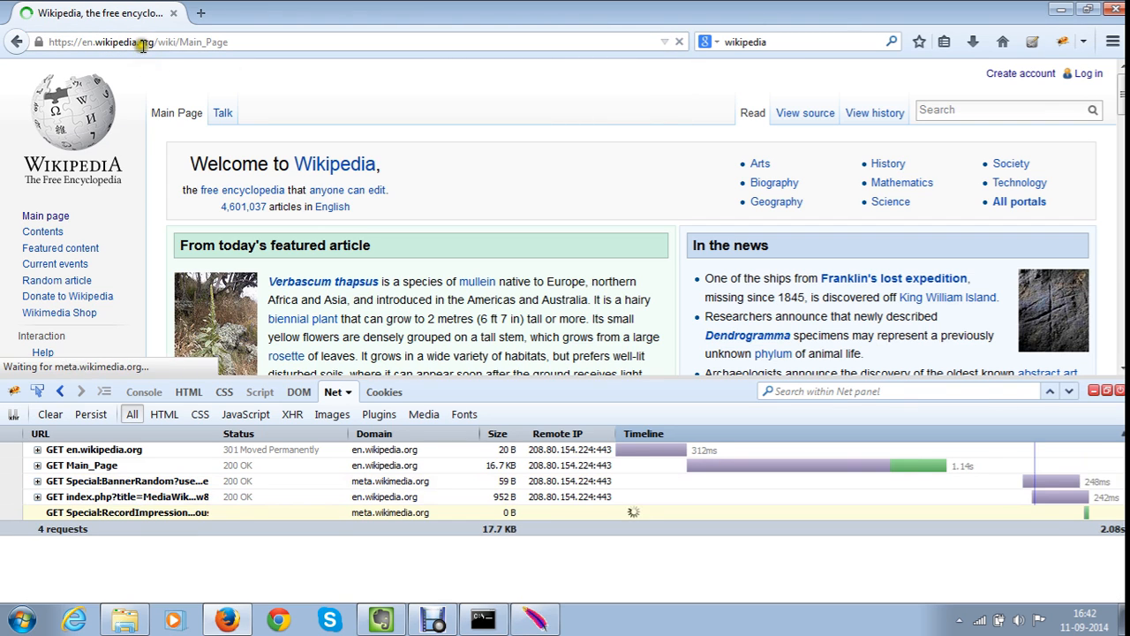
Copy the host en.wikipedia.org from the browser address and set it as the server name in JMeter's HTTP Request Defaults
left_click_drag(154, 43, 85, 50)
key("ctrl+c")
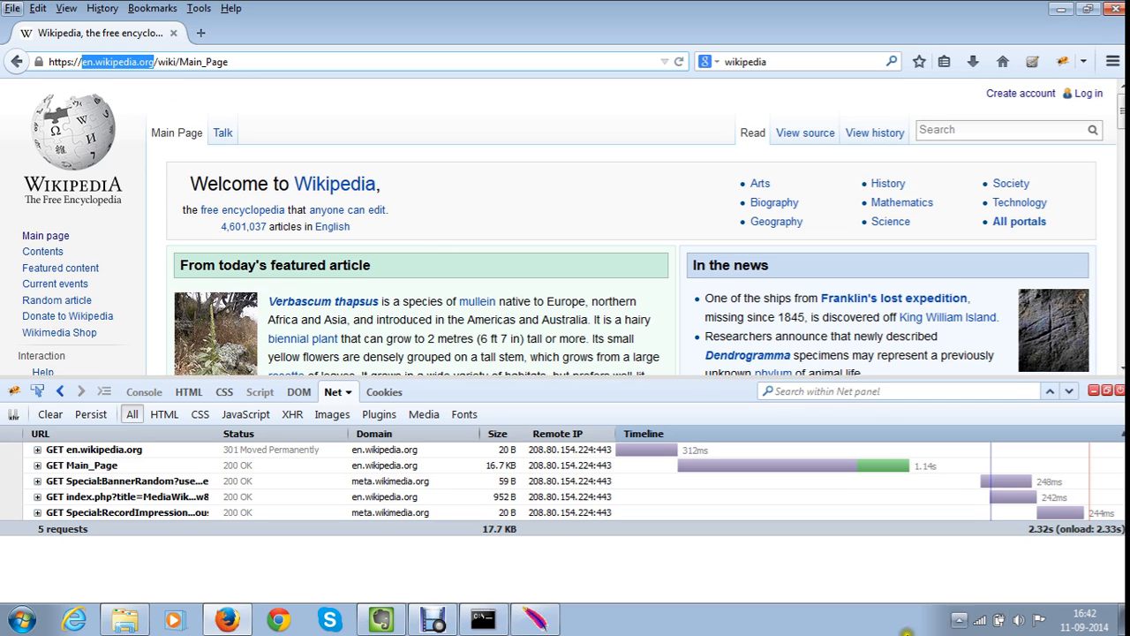
left_click(561, 627)
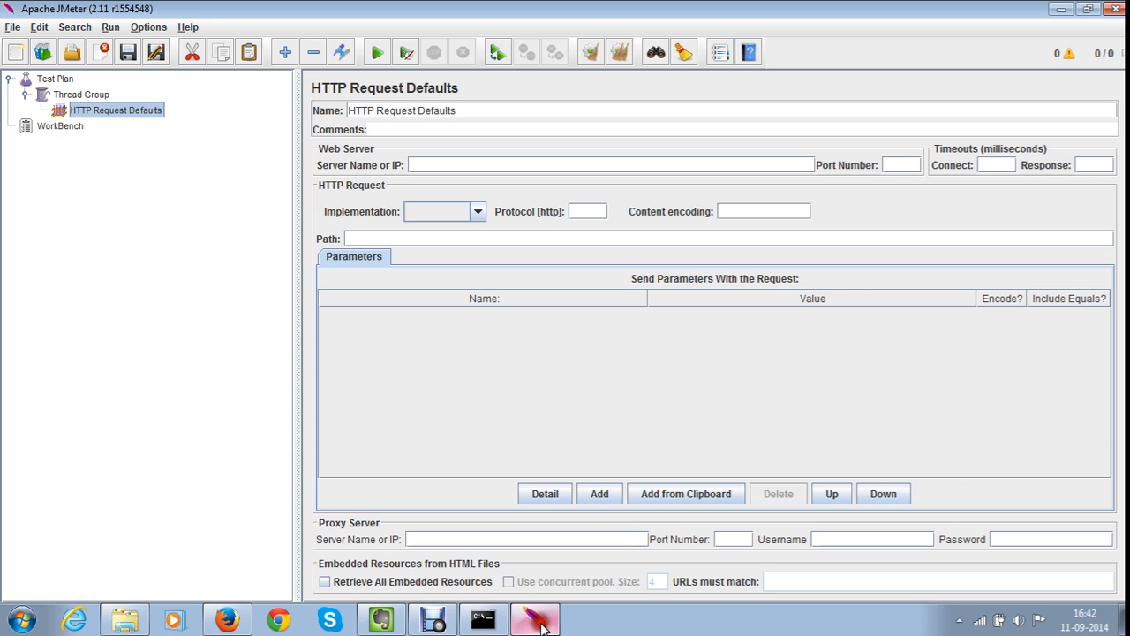
left_click(476, 164)
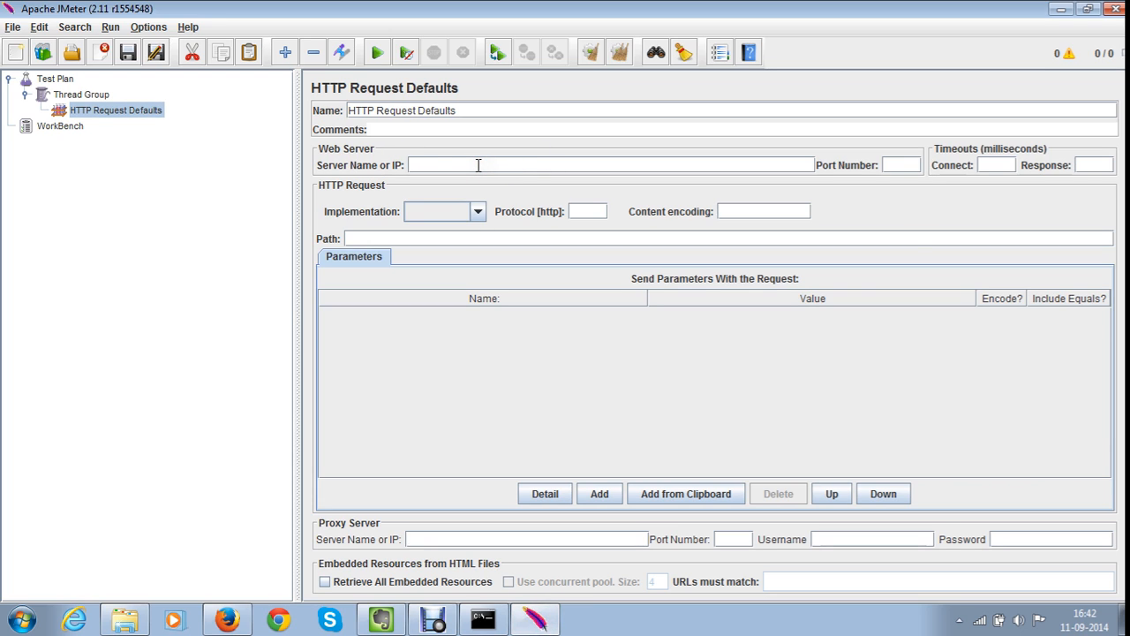
key("ctrl+v")
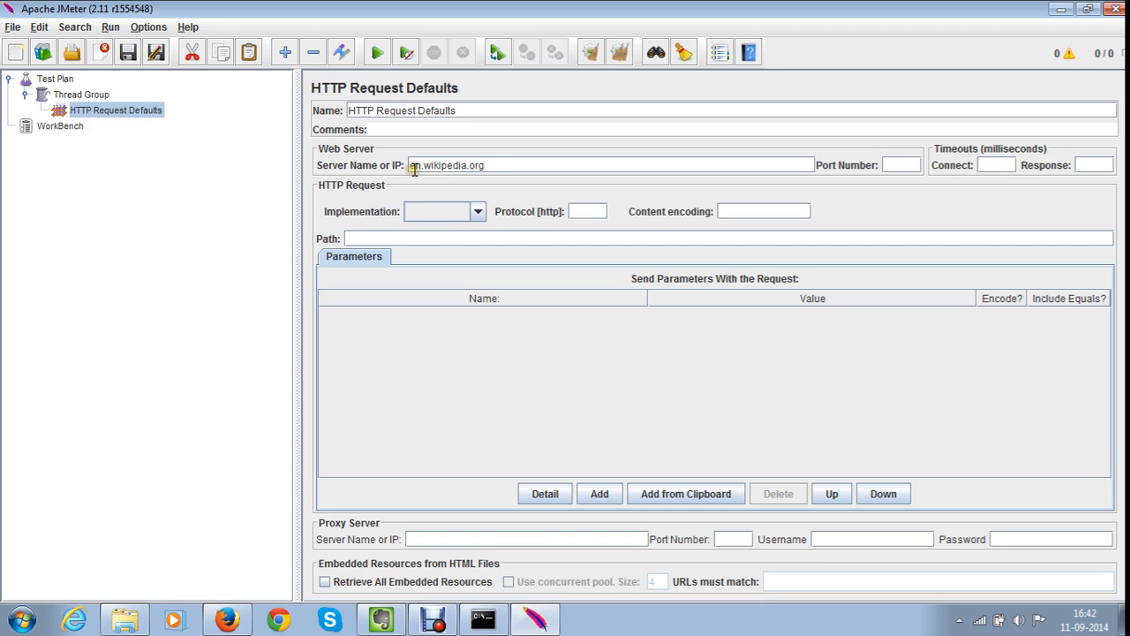
left_click_drag(413, 169, 535, 172)
Add an HTTP Request sampler to the Thread Group and name it Home Page
left_click(100, 101)
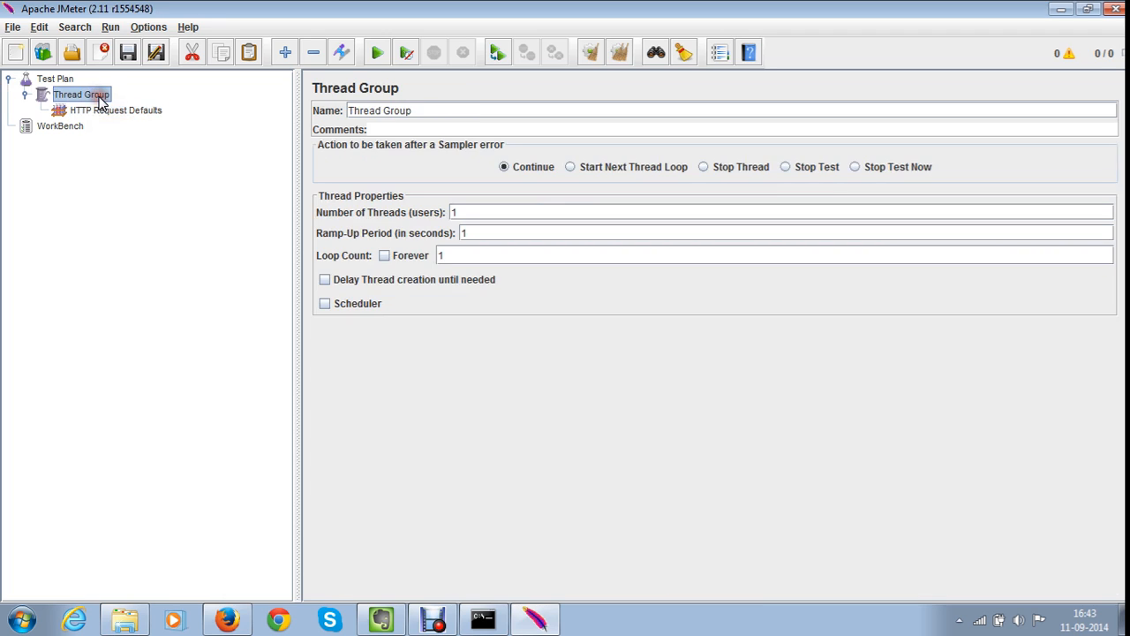
right_click(100, 101)
mouse_move(114, 107)
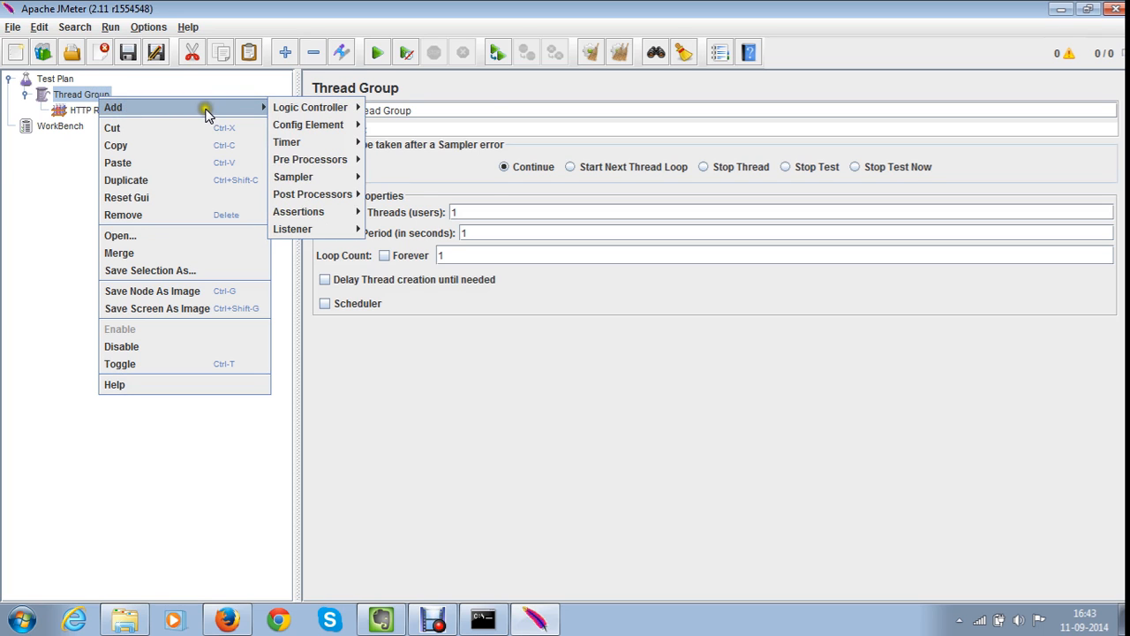
mouse_move(297, 116)
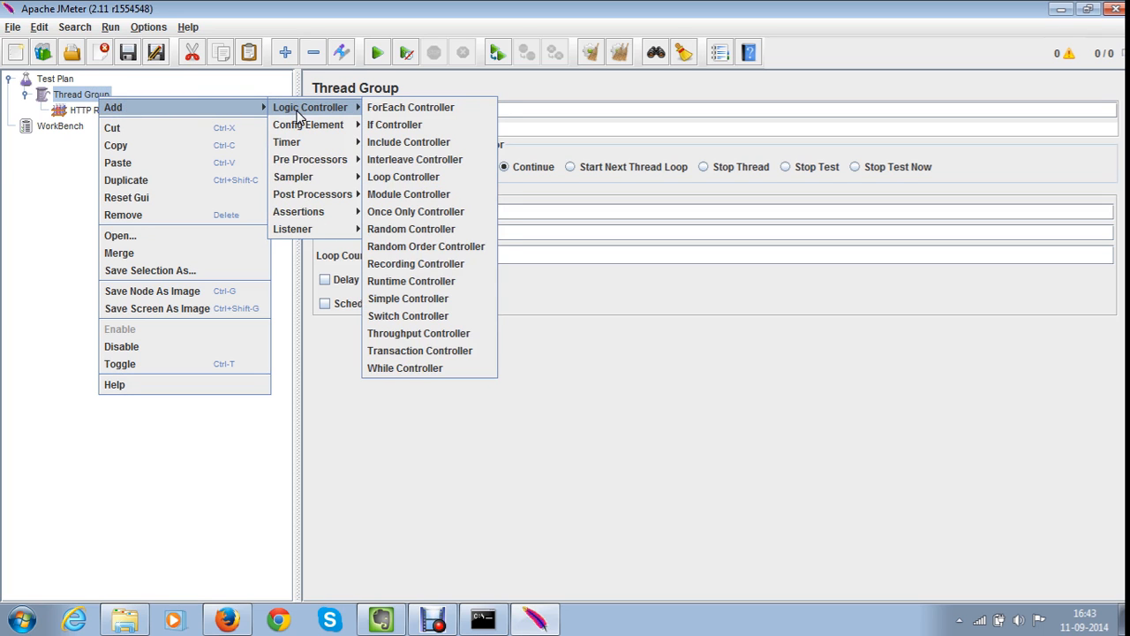
mouse_move(312, 183)
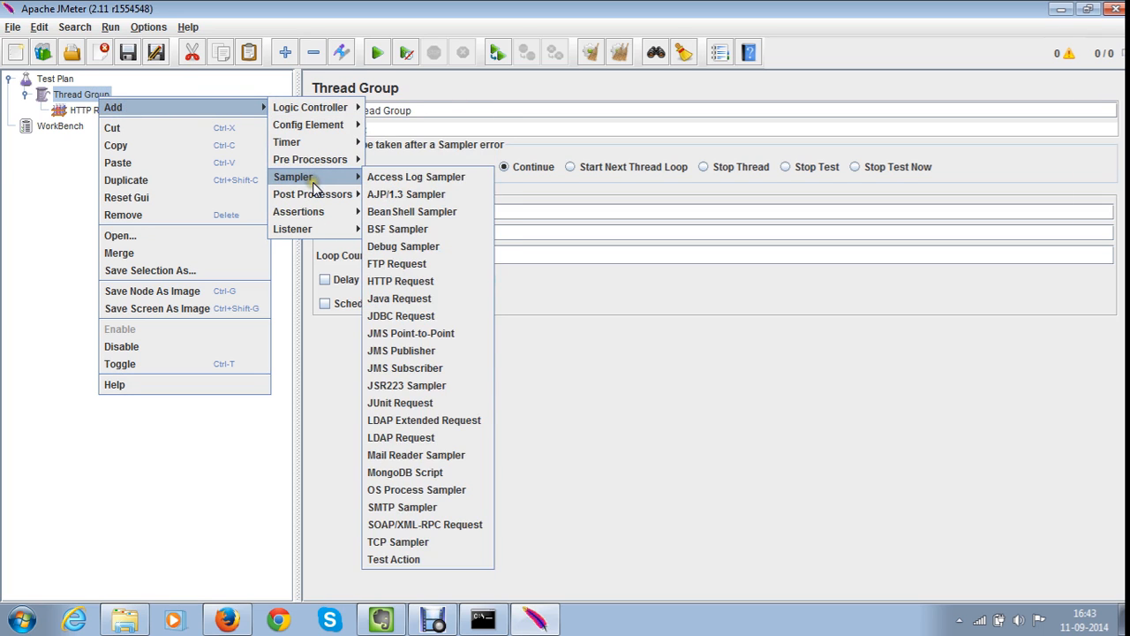
left_click(433, 280)
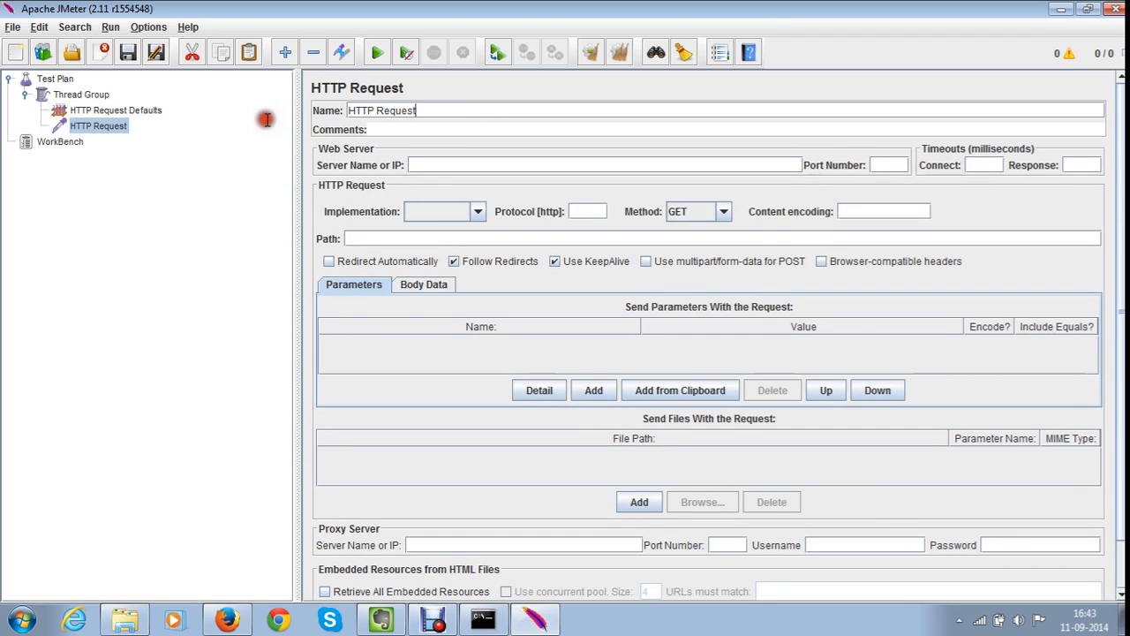
left_click_drag(470, 113, 316, 108)
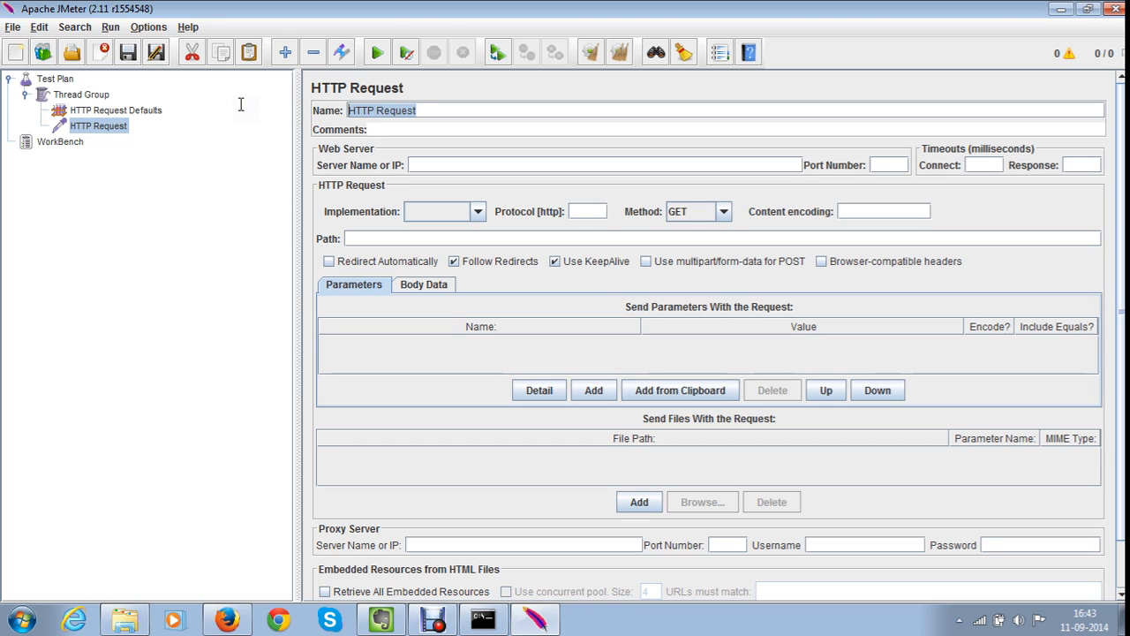
type("Home Page")
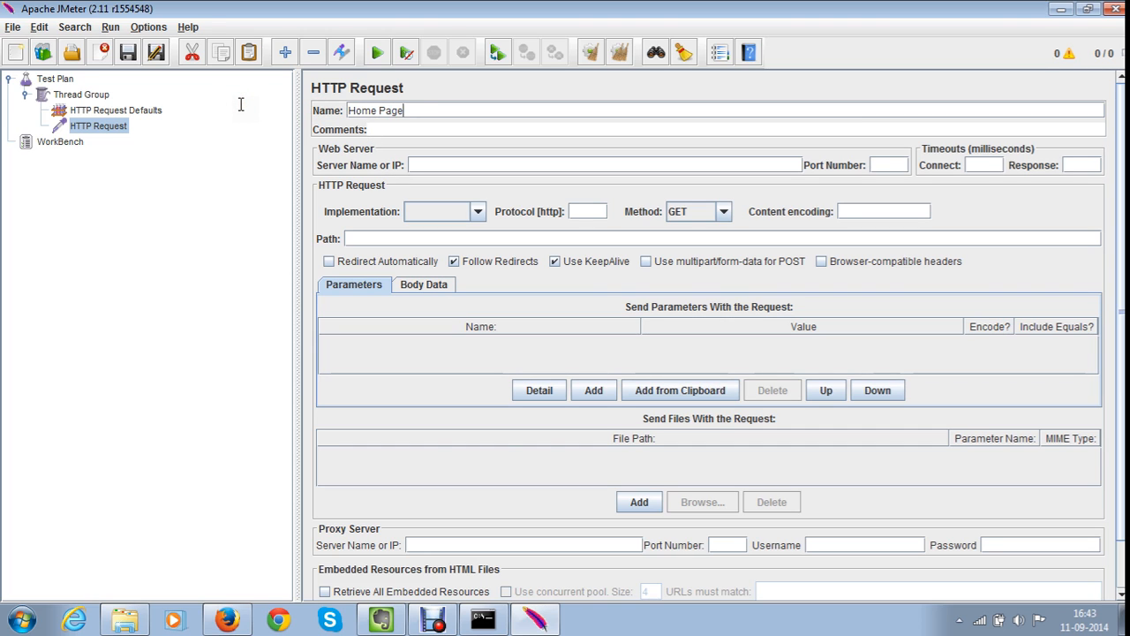
Copy the path /wiki/Main_Page from the Firefox address and set it as the Home Page request's path in JMeter
key("alt+Tab")
left_click(179, 39)
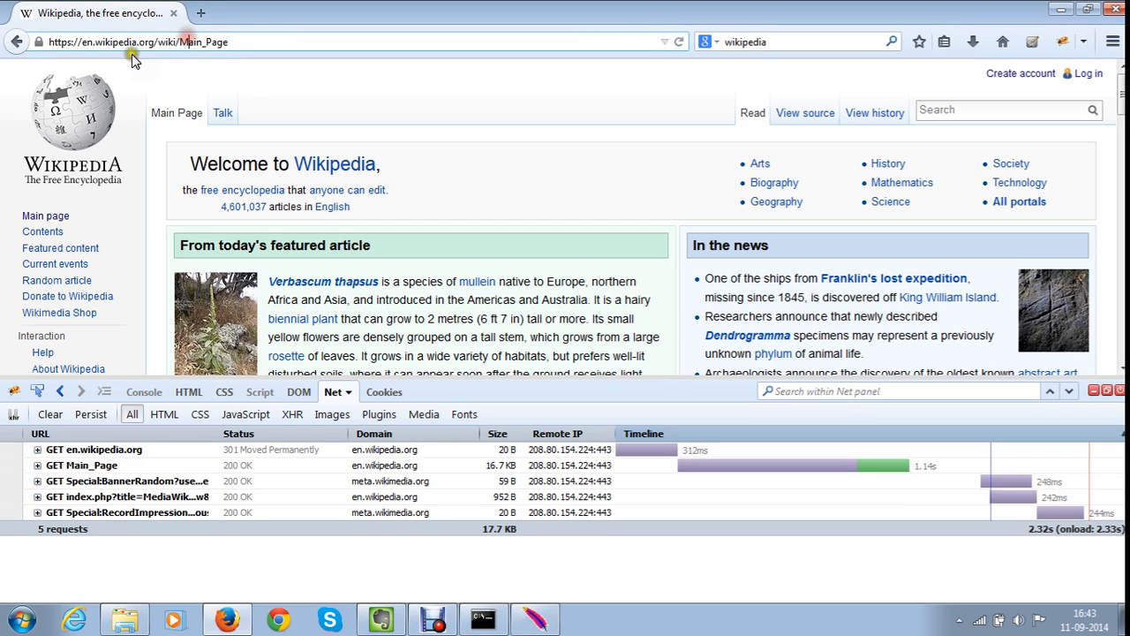
left_click_drag(155, 43, 265, 45)
key("ctrl+c")
key("alt+Tab")
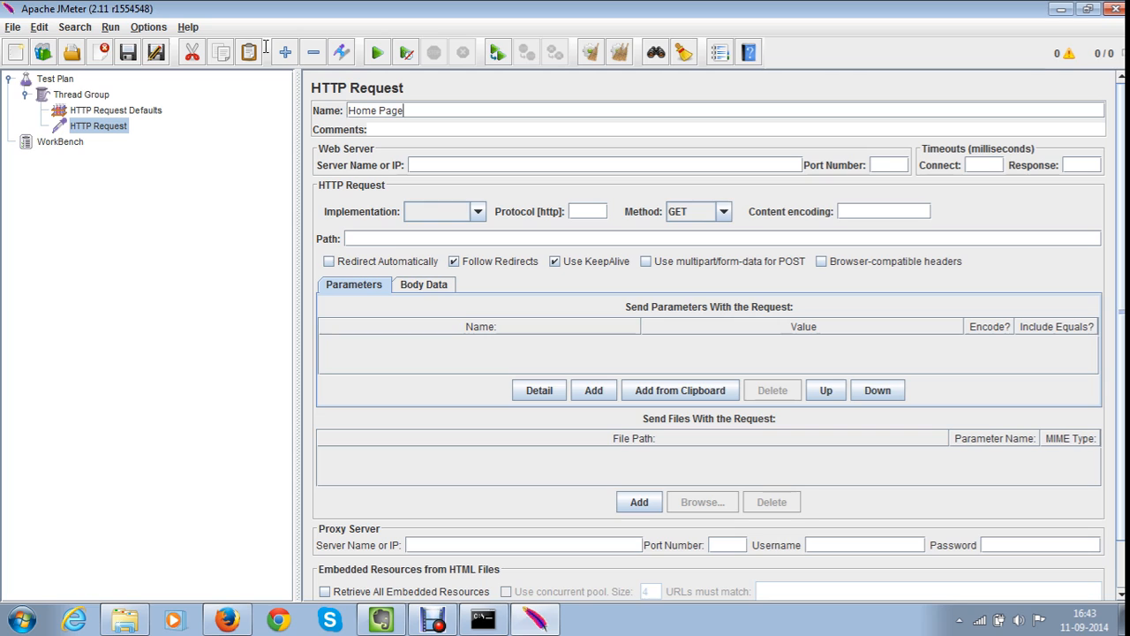
left_click(386, 237)
key("ctrl+v")
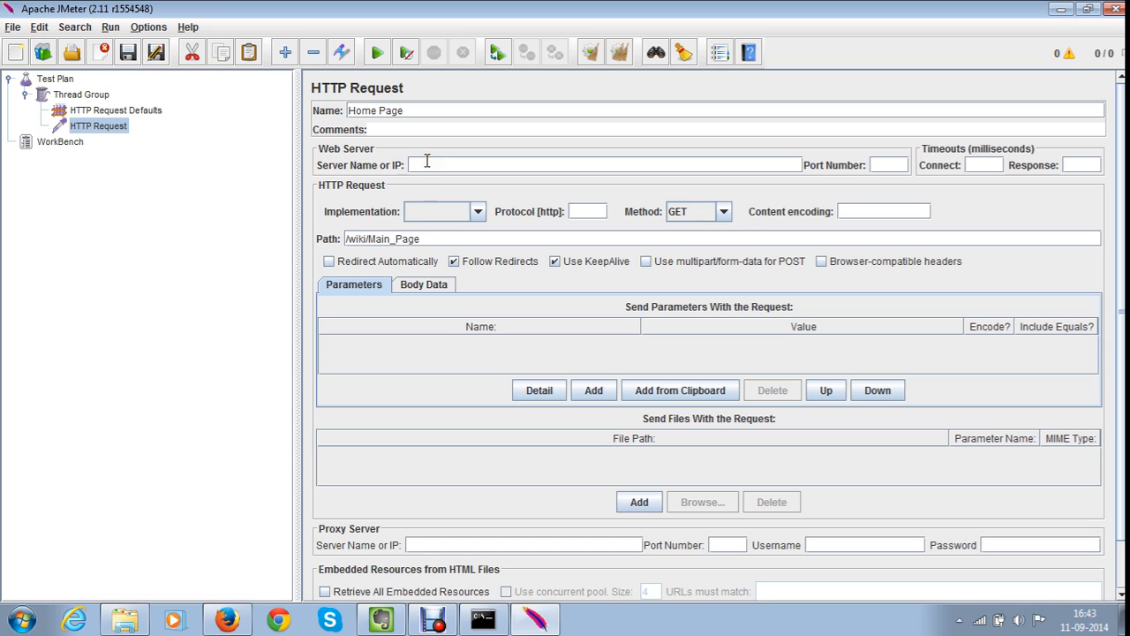
left_click(122, 111)
left_click(97, 126)
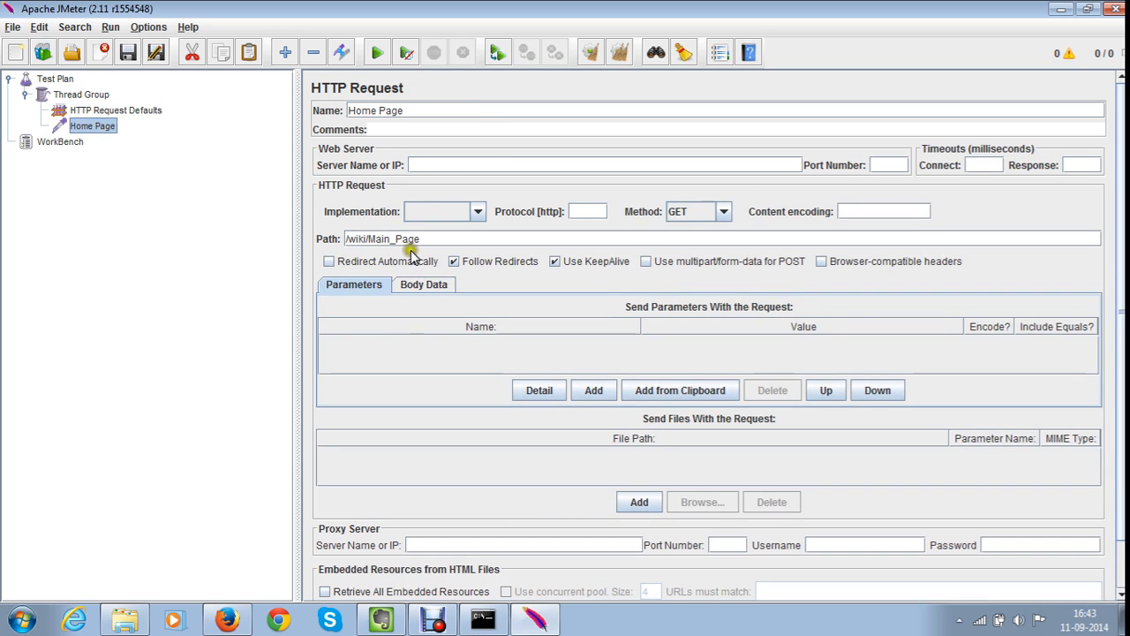
left_click_drag(348, 239, 453, 240)
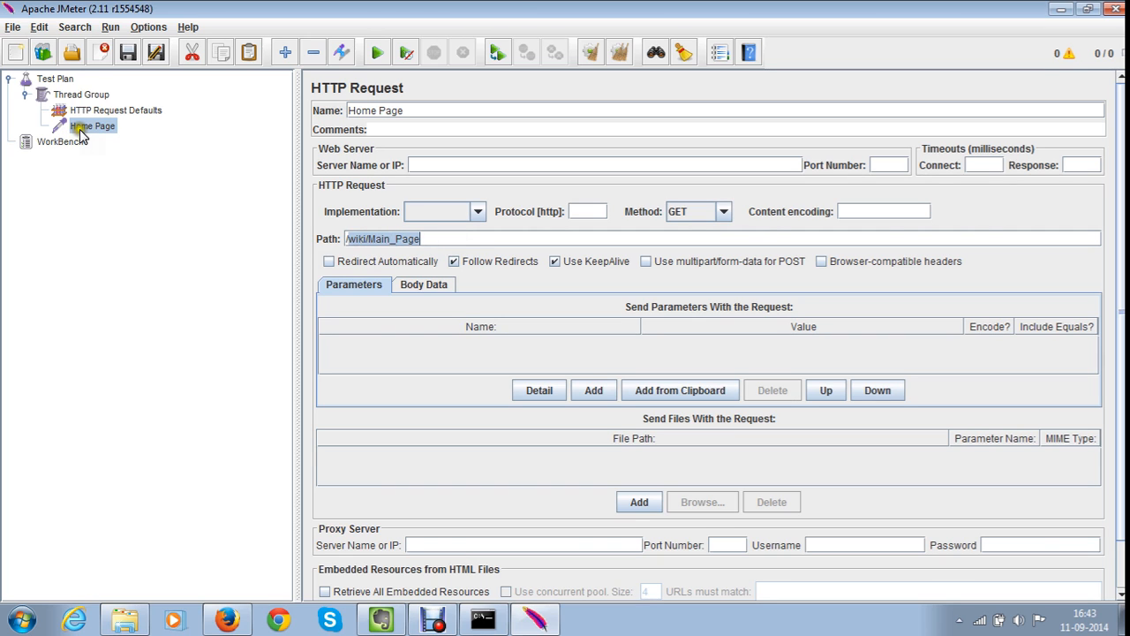
Add a View Results Tree listener to the Home Page request
right_click(108, 131)
mouse_move(141, 137)
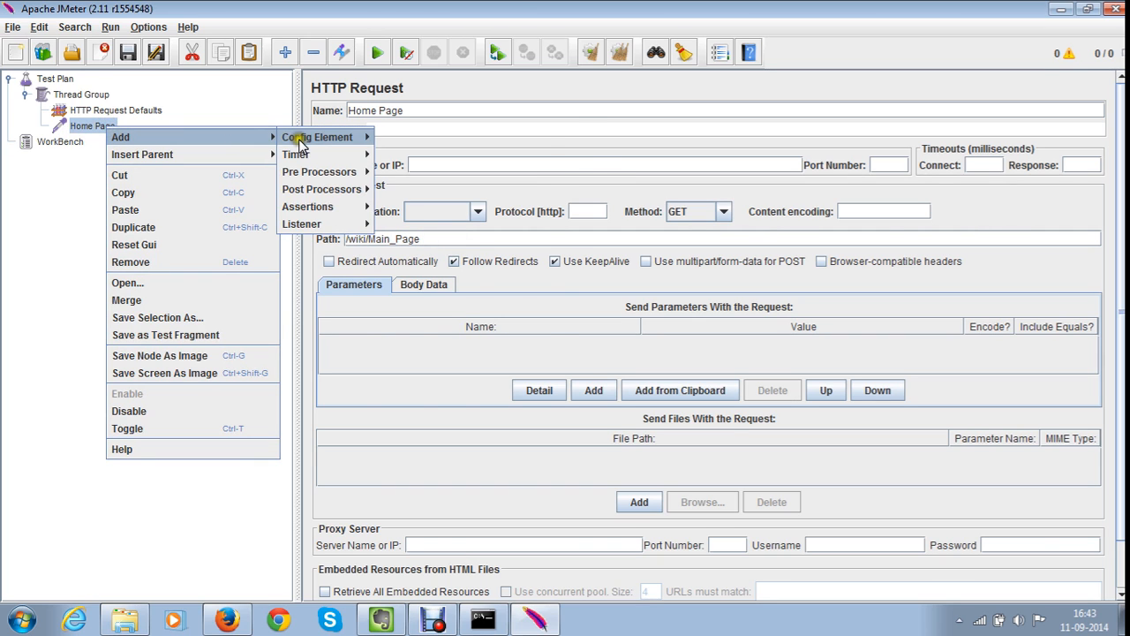
mouse_move(314, 226)
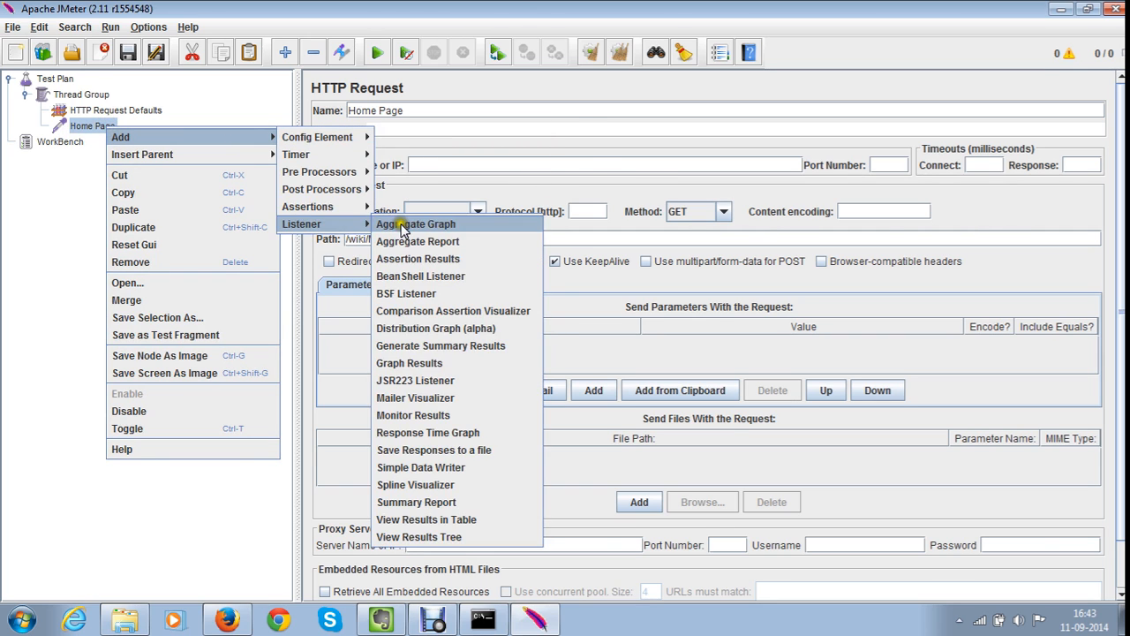
left_click(427, 539)
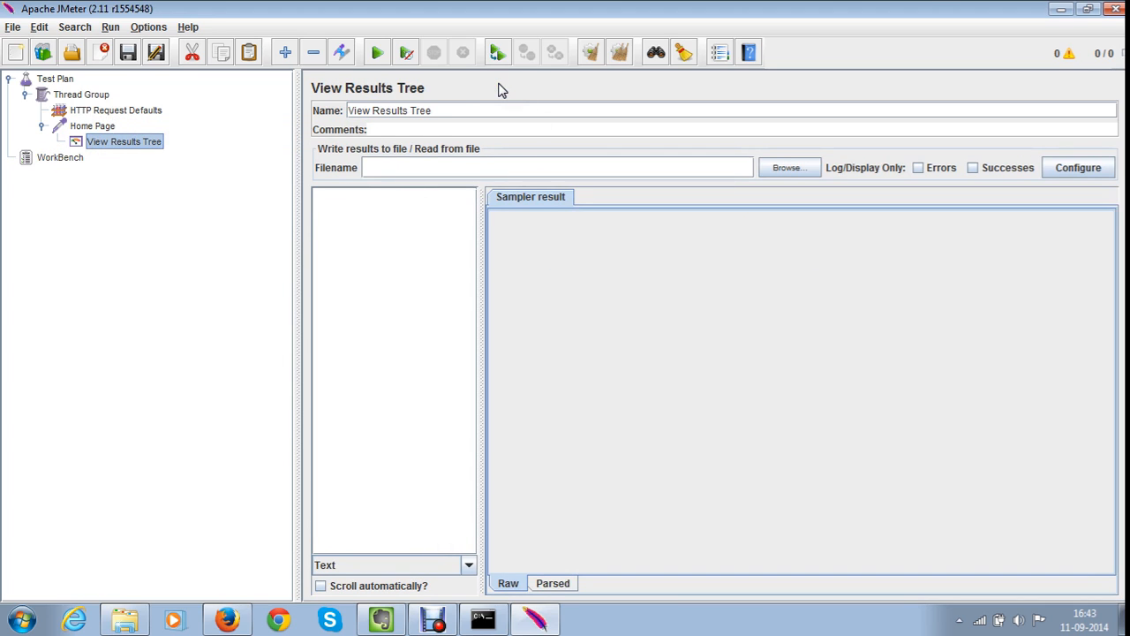
Run the test plan, saving it first as wikki1 in the bin folder
left_click(377, 53)
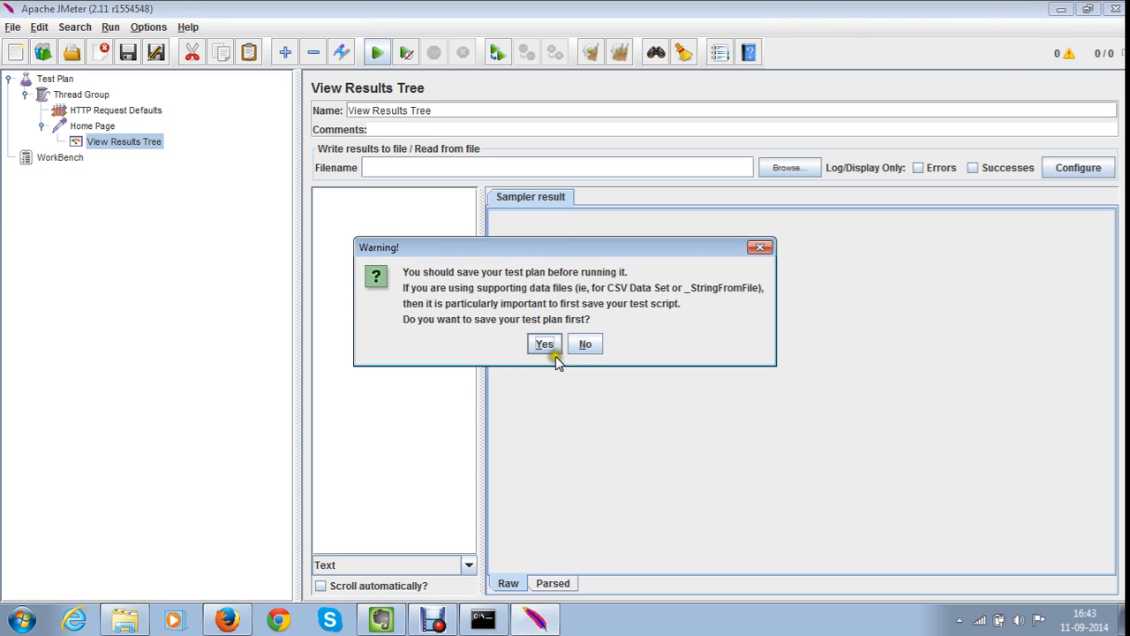
left_click(545, 345)
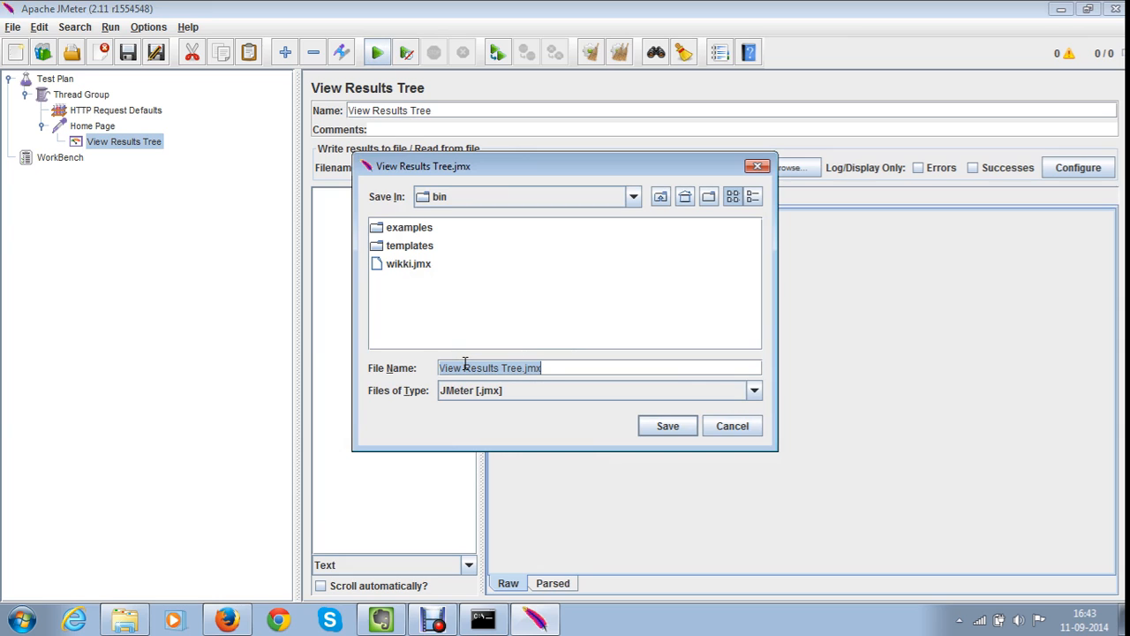
type("wikki")
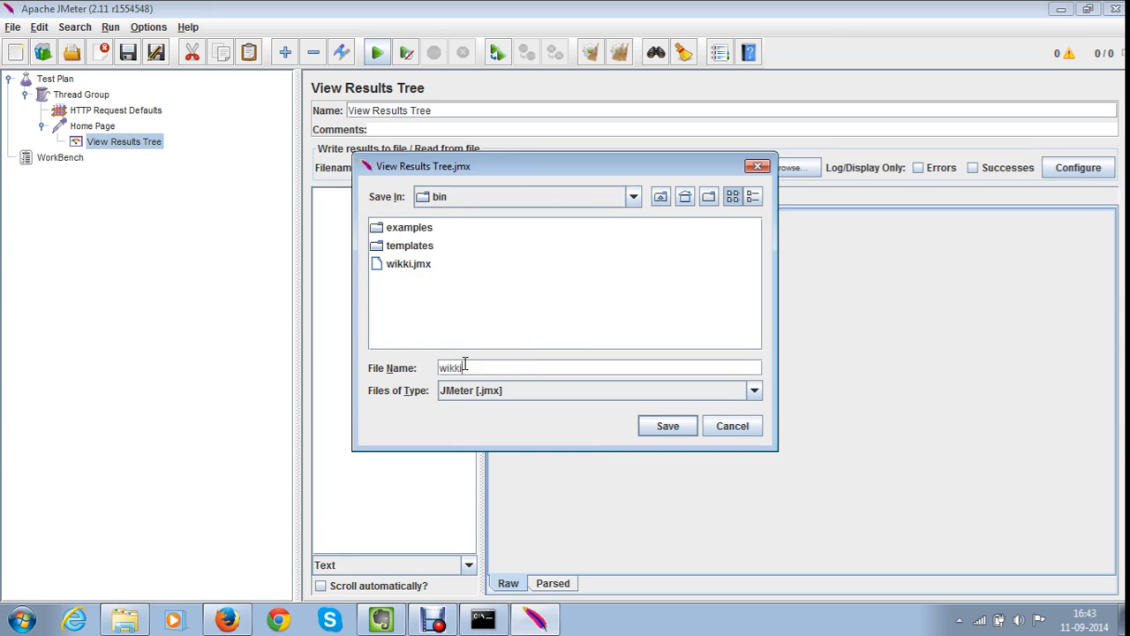
type("1")
key("Return")
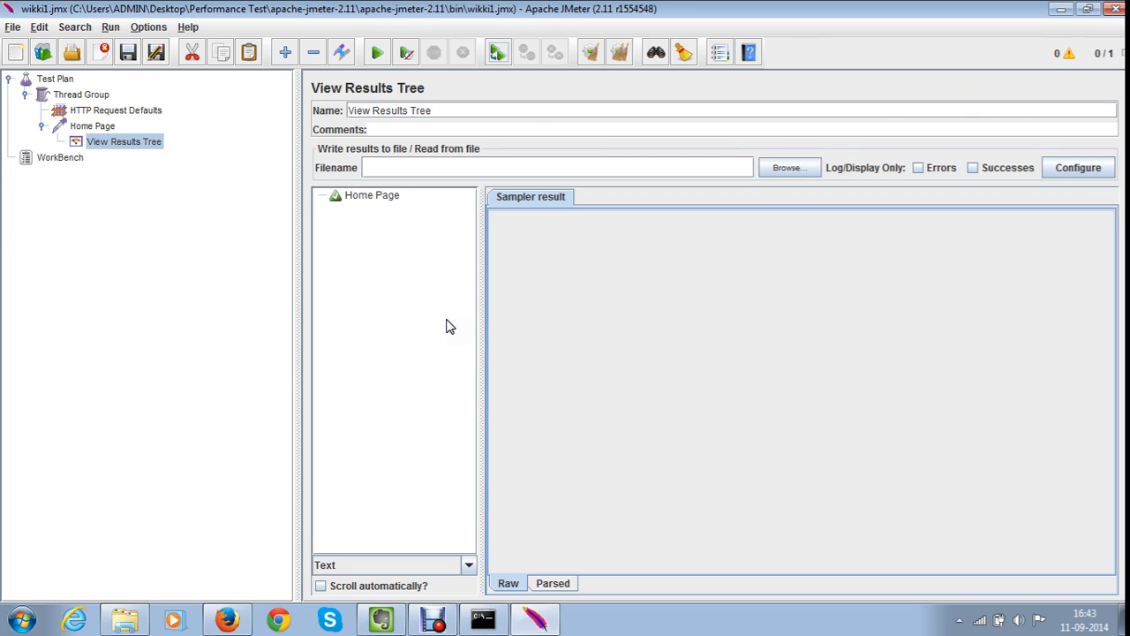
Examine the Home Page sample's result, request details and response data in the results tree
left_click(365, 192)
left_click(365, 197)
left_click(366, 203)
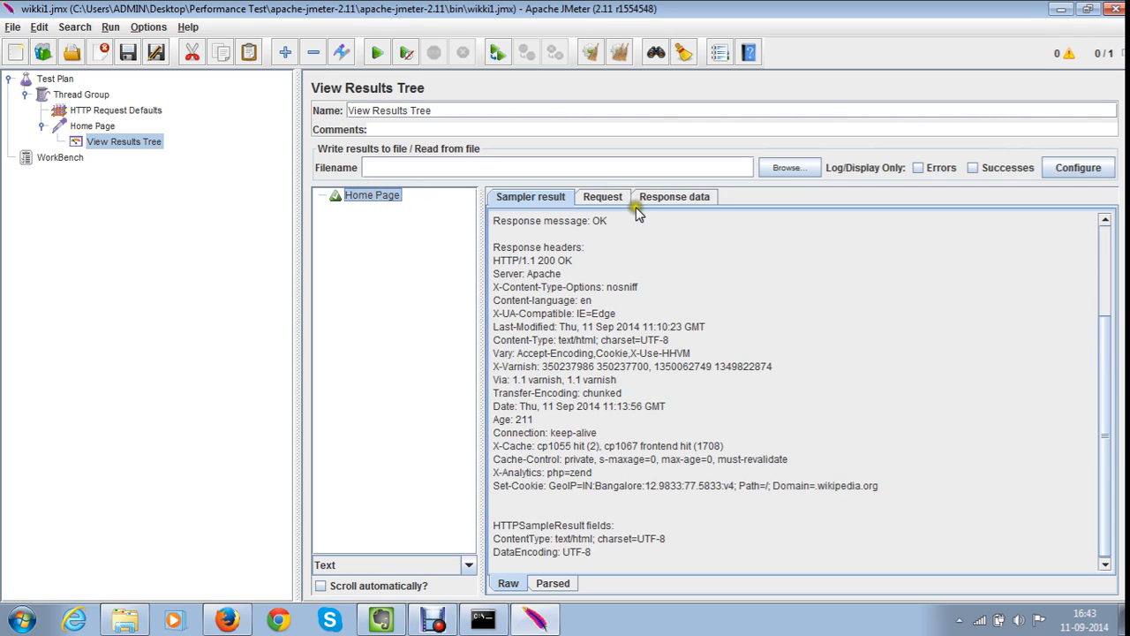
left_click(594, 200)
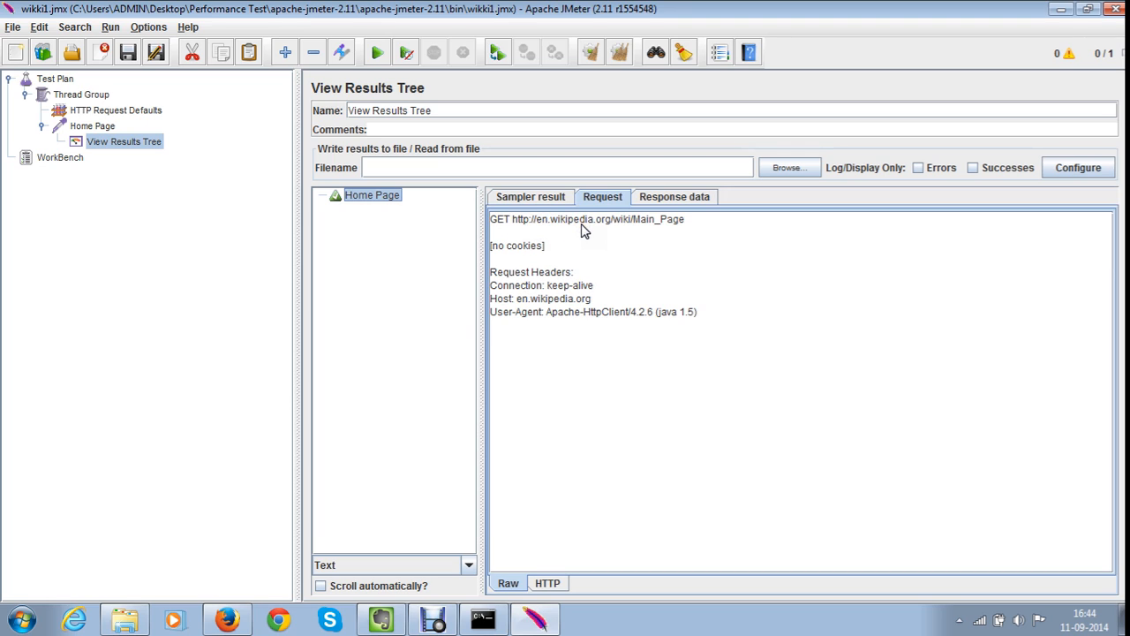
left_click(674, 197)
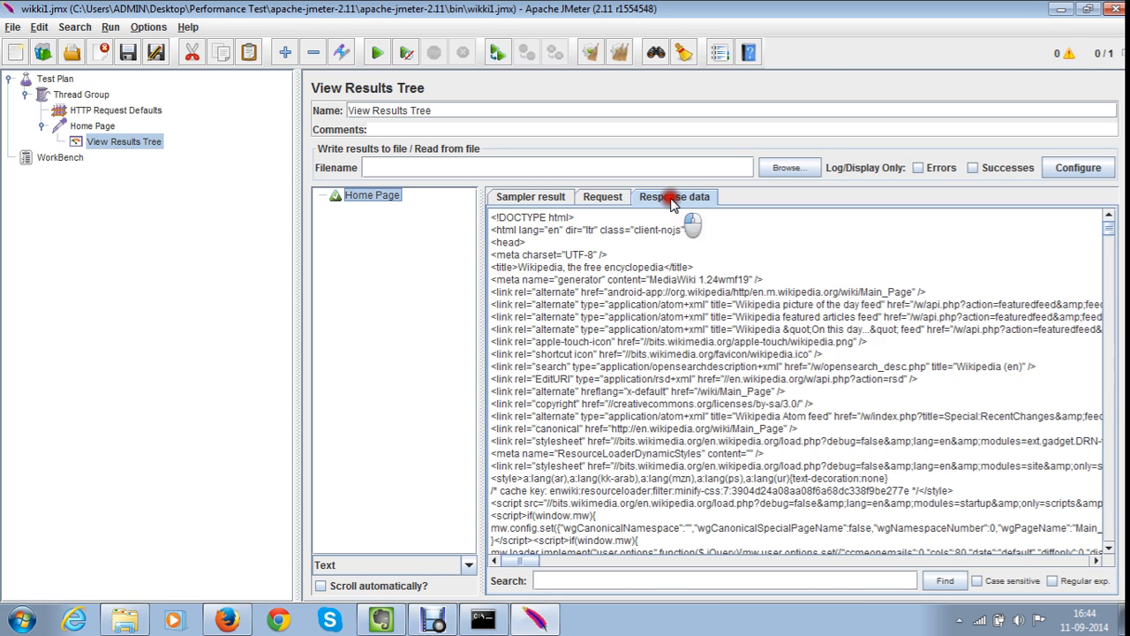
left_click(604, 198)
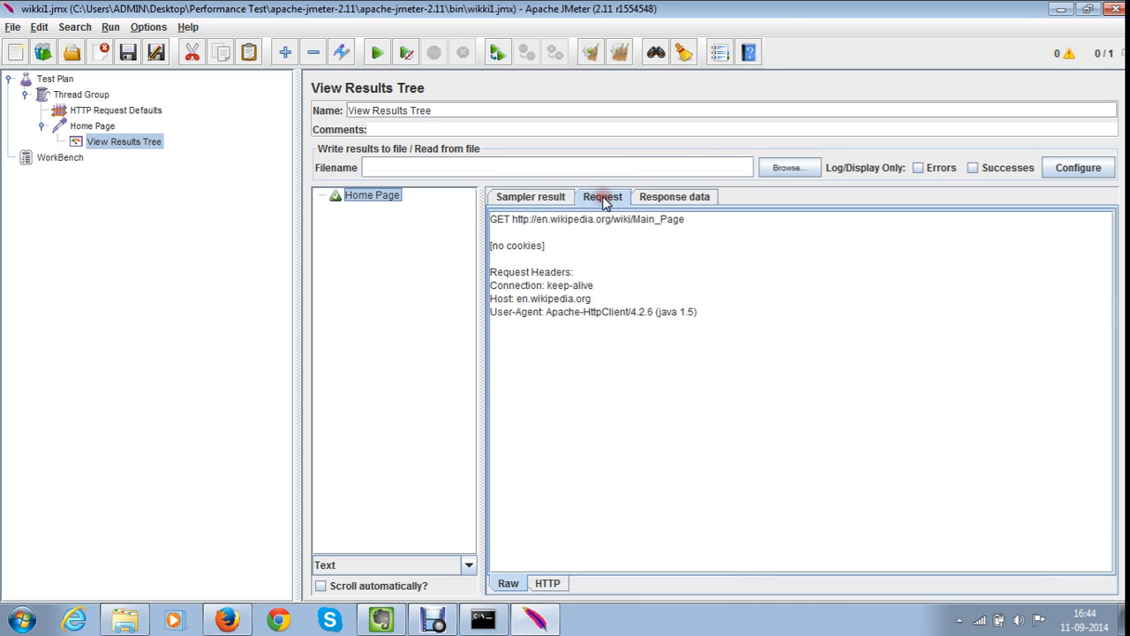
left_click(679, 199)
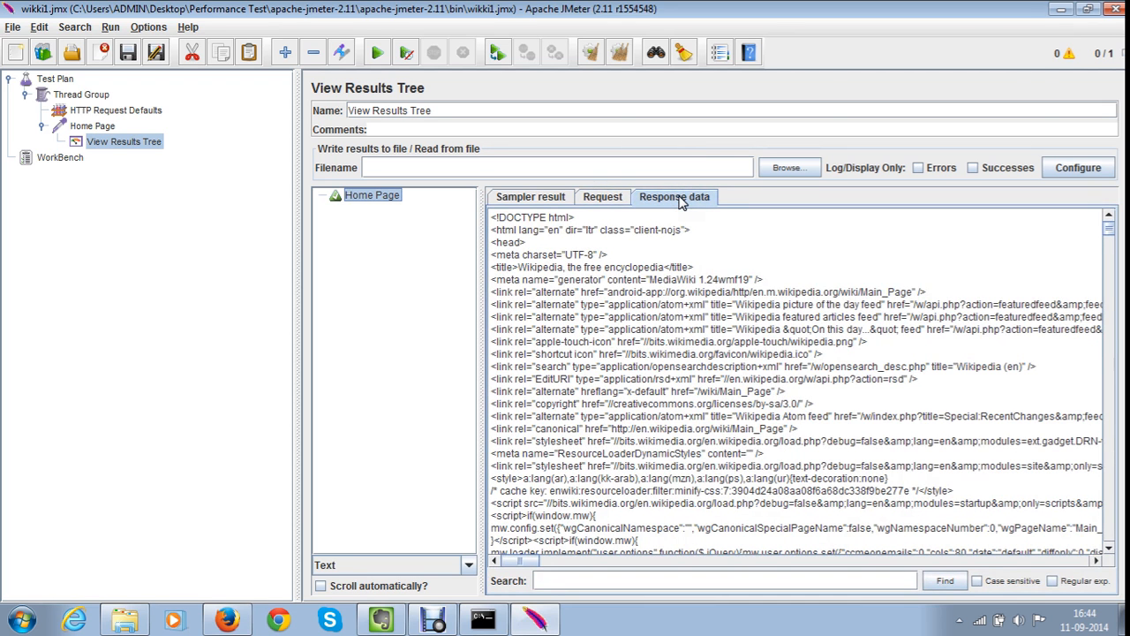
Copy the text "Create accoun" from the Wikipedia page in Firefox and search the Home Page response data for it in JMeter
key("alt+Tab")
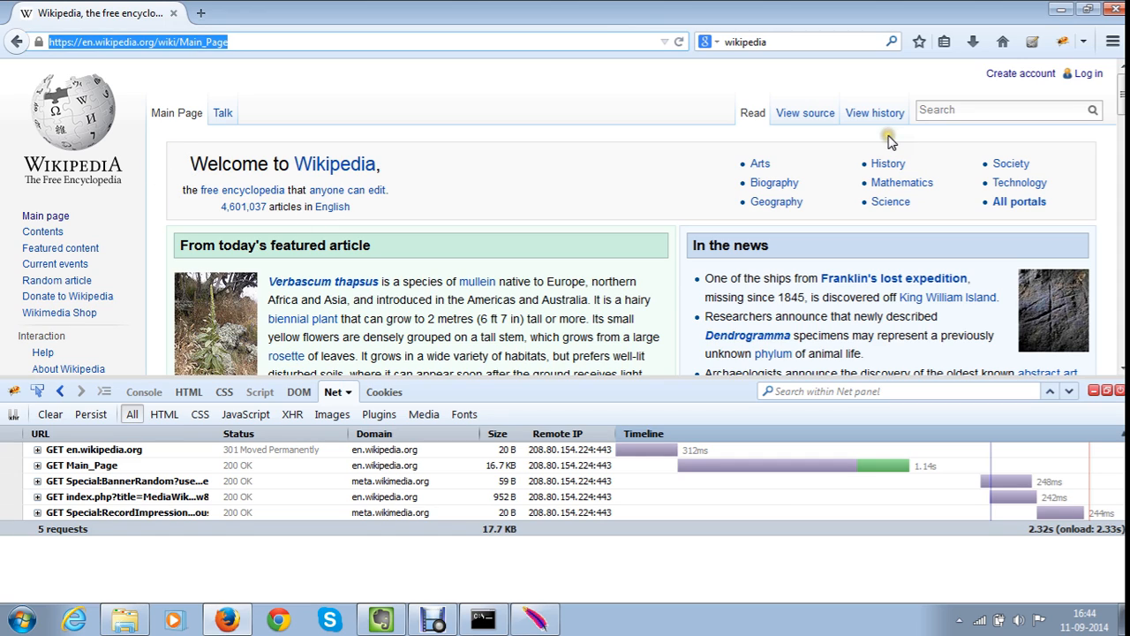
left_click_drag(980, 76, 1068, 110)
key("ctrl+c")
key("alt+Tab")
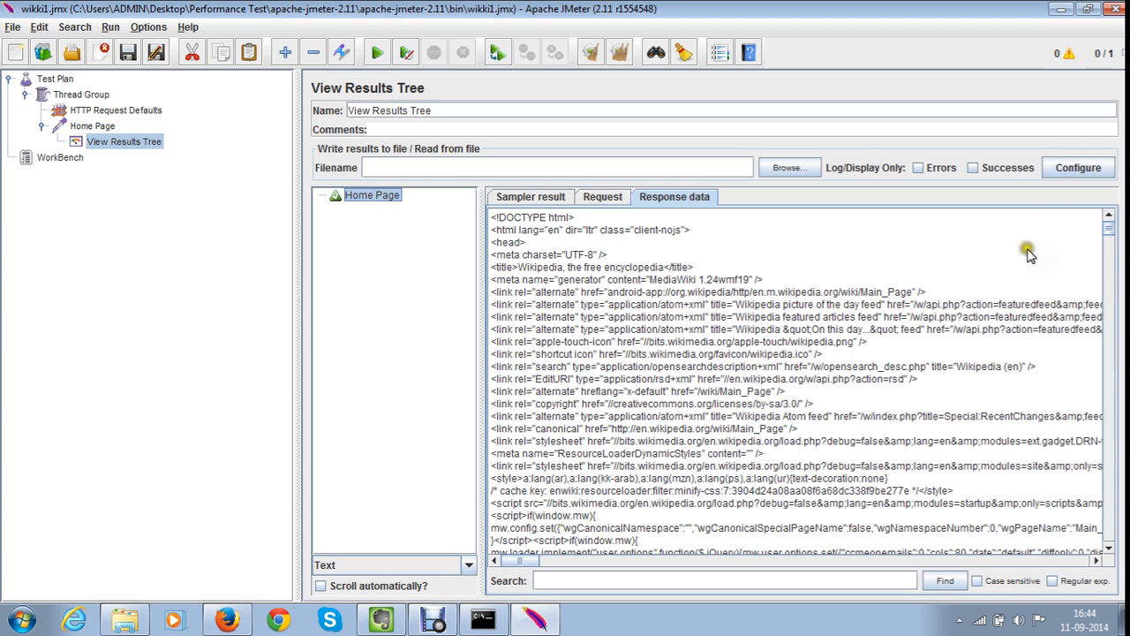
left_click(560, 573)
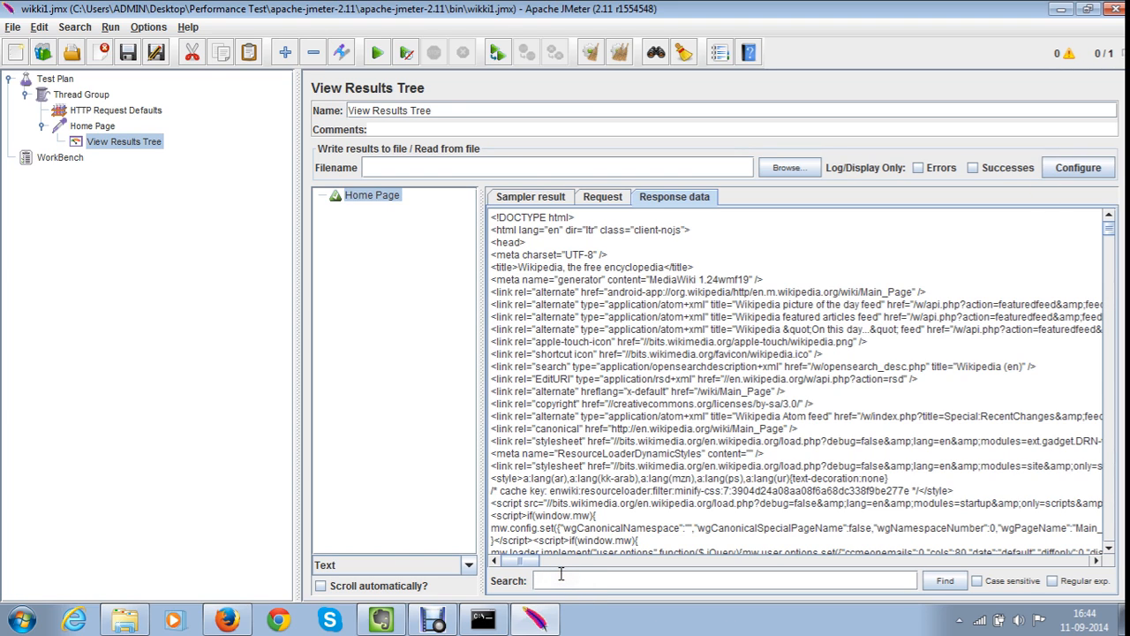
key("ctrl+v")
key("Return")
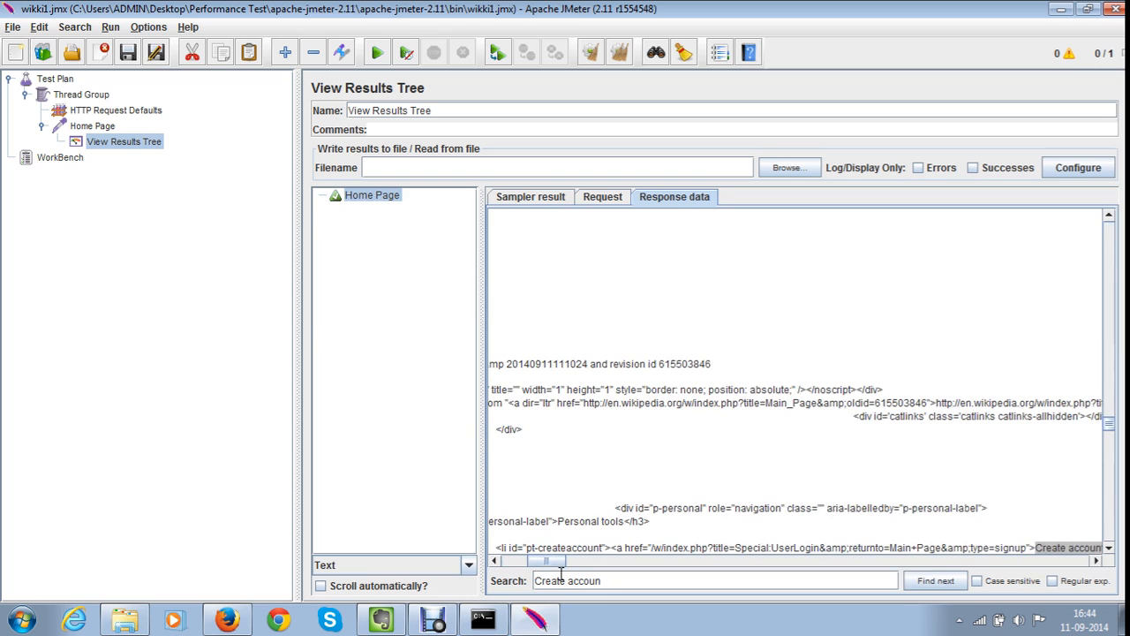
Add a Response Assertion to the Home Page request
left_click(95, 132)
right_click(96, 132)
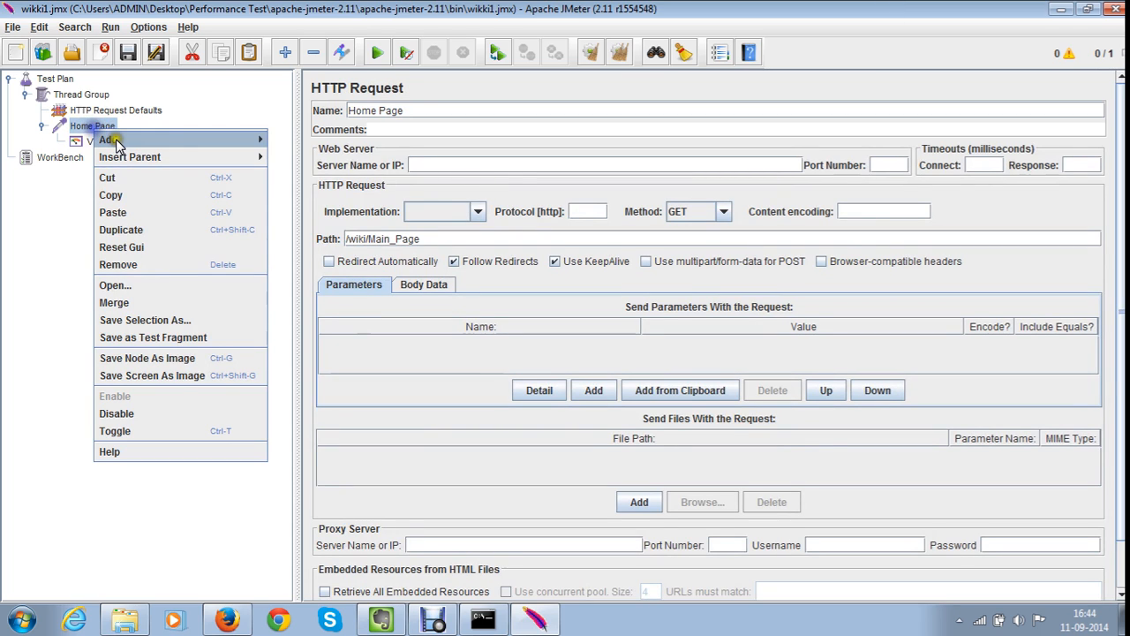
mouse_move(256, 139)
mouse_move(322, 209)
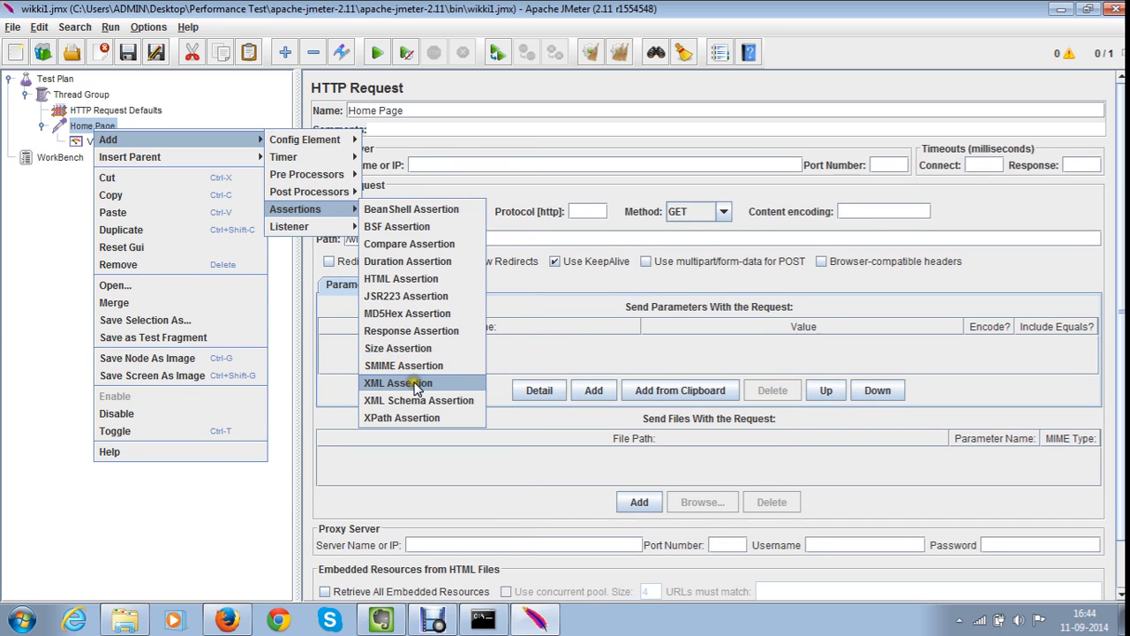
left_click(412, 338)
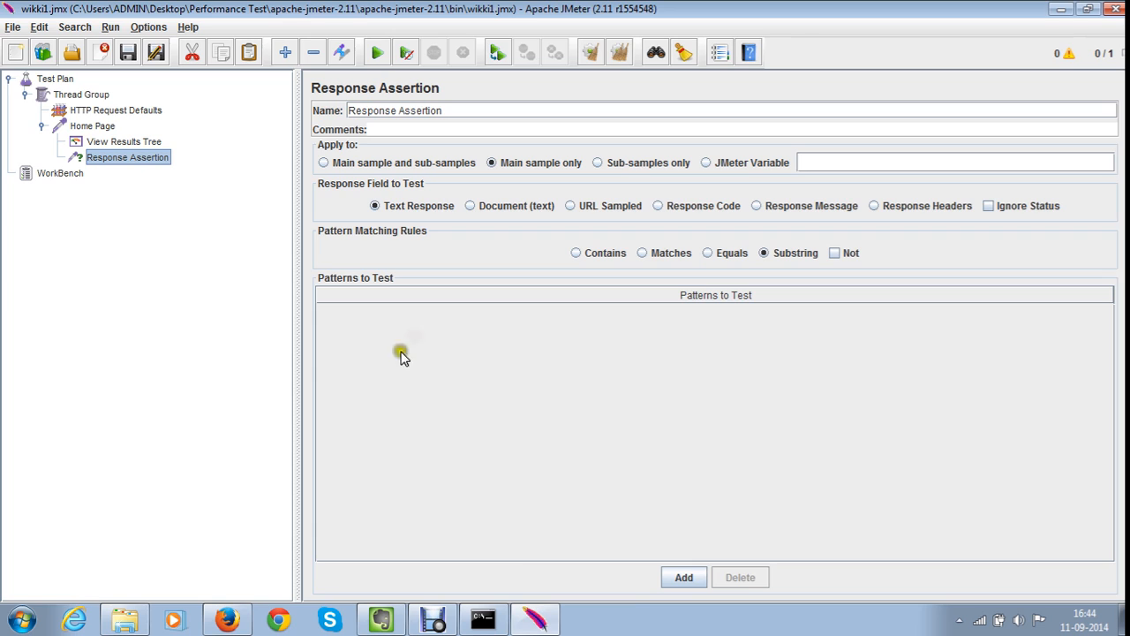
Add "Create account" as a pattern to test in the Home Page's Response Assertion
left_click(684, 578)
double_click(327, 314)
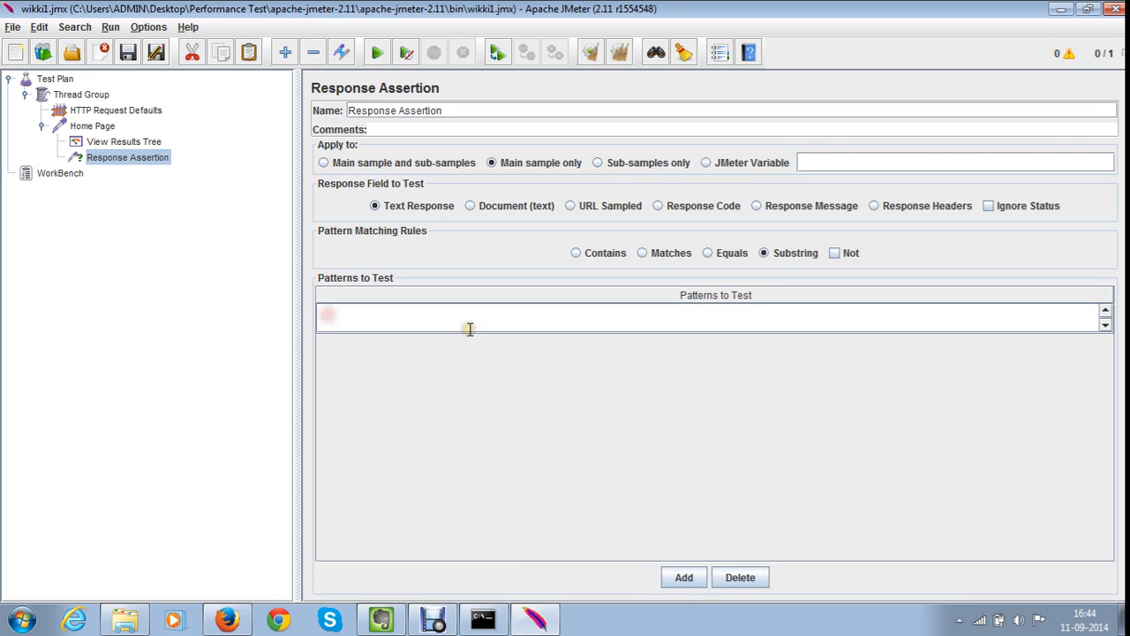
key("ctrl+v")
left_click(328, 326)
key("BackSpace")
key("BackSpace")
left_click(439, 622)
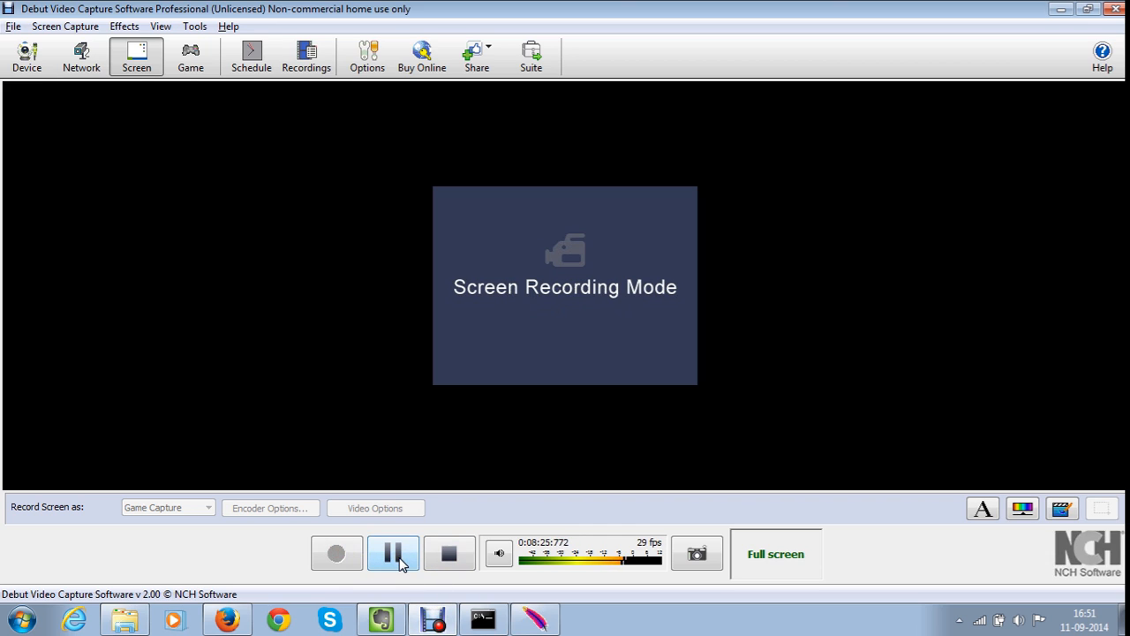
key("alt+Tab")
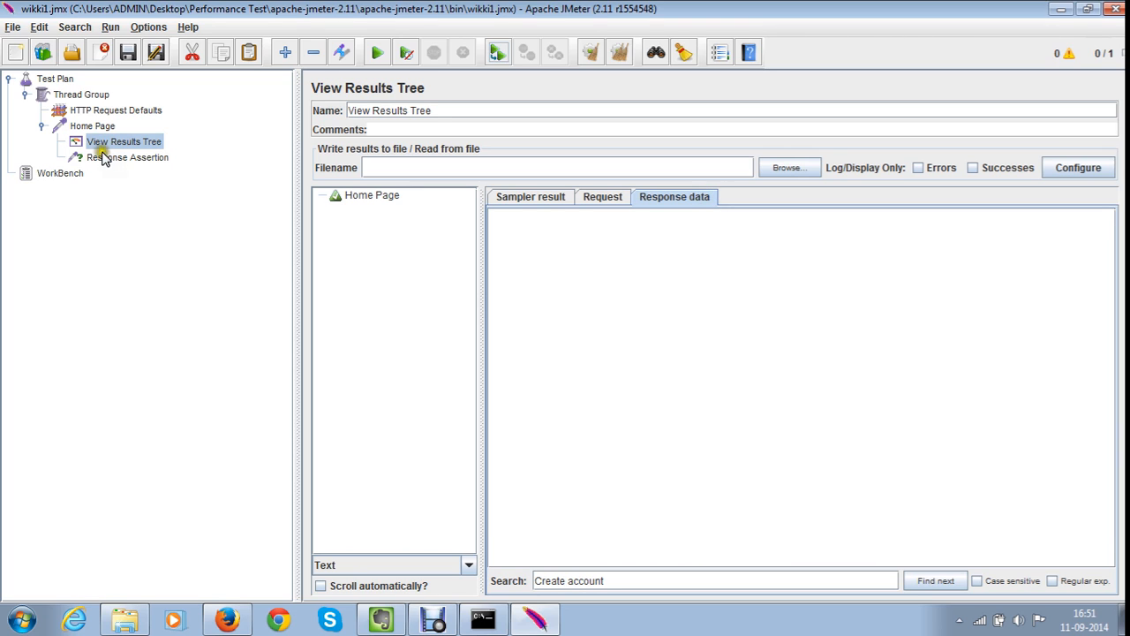
Review the Home Page's Response Assertion, clear all earlier results and run the test plan
left_click(104, 157)
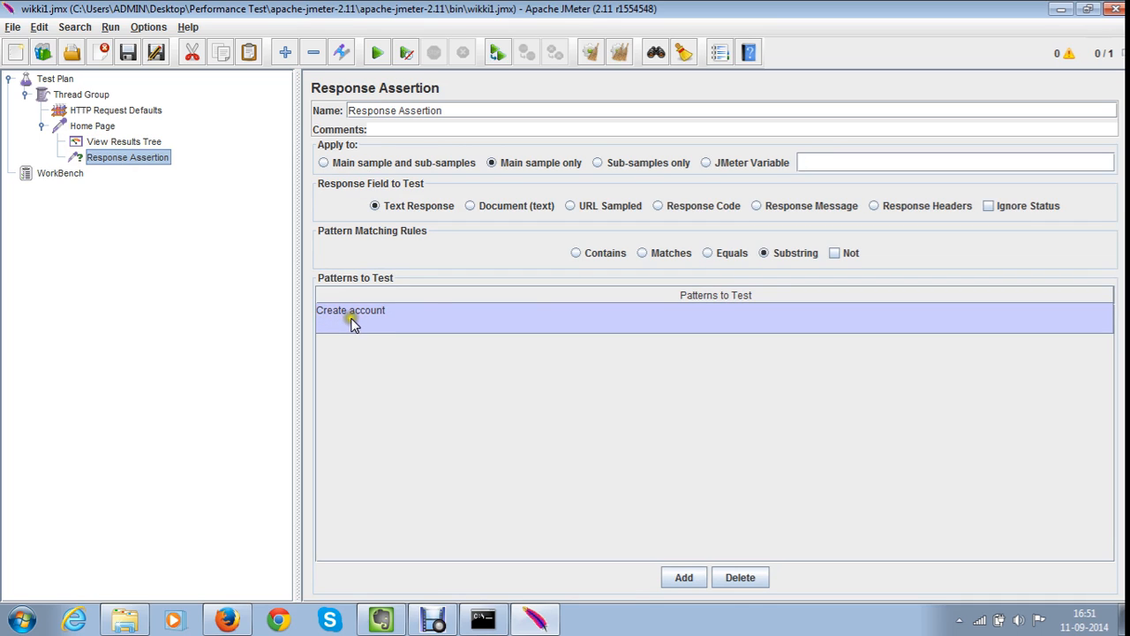
left_click(620, 59)
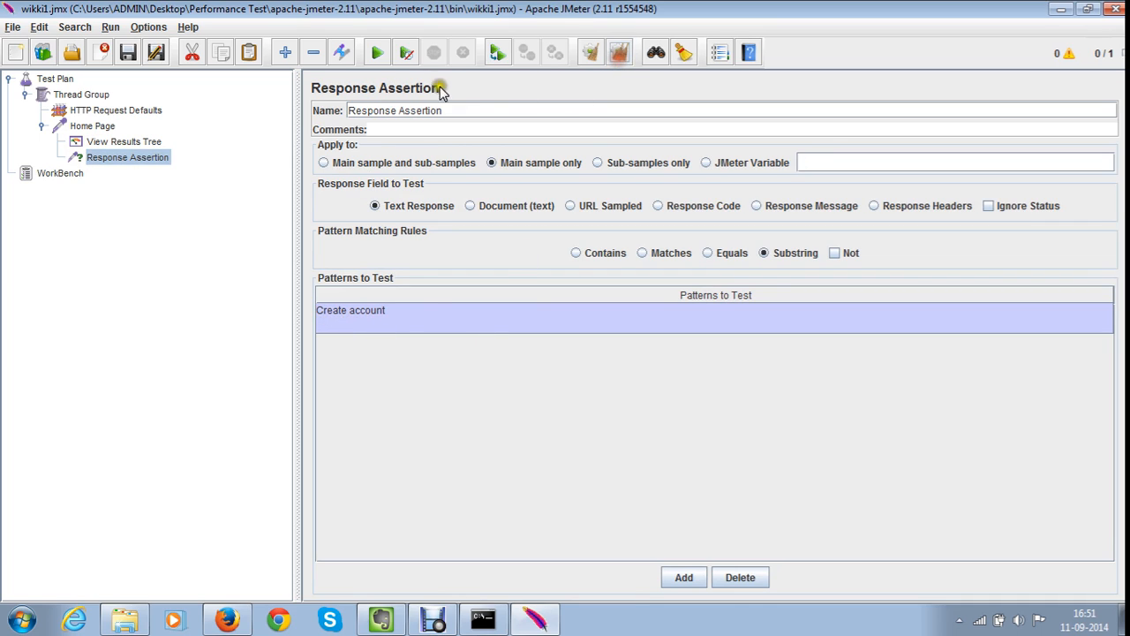
left_click(377, 53)
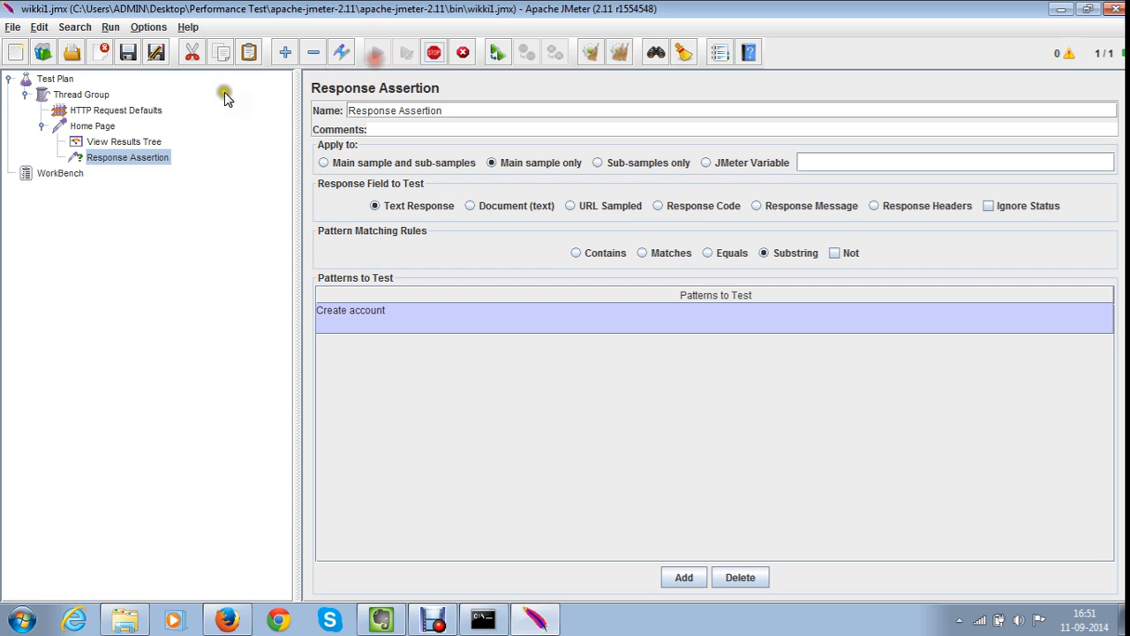
Search the Home Page sample's response data for "Create account" in the results tree
left_click(139, 147)
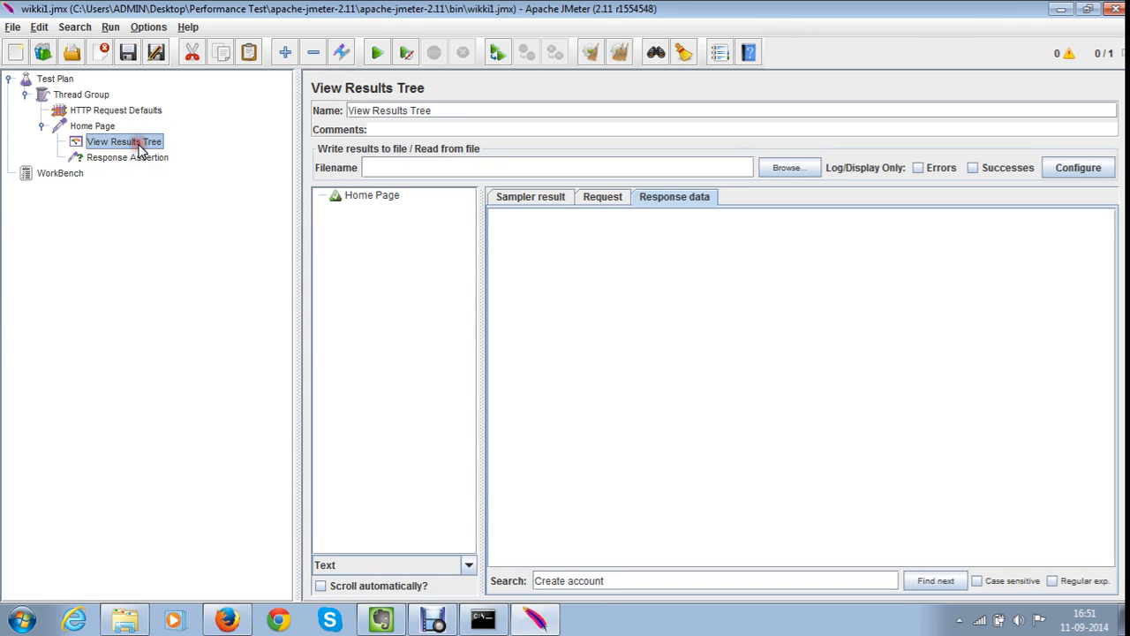
left_click(374, 198)
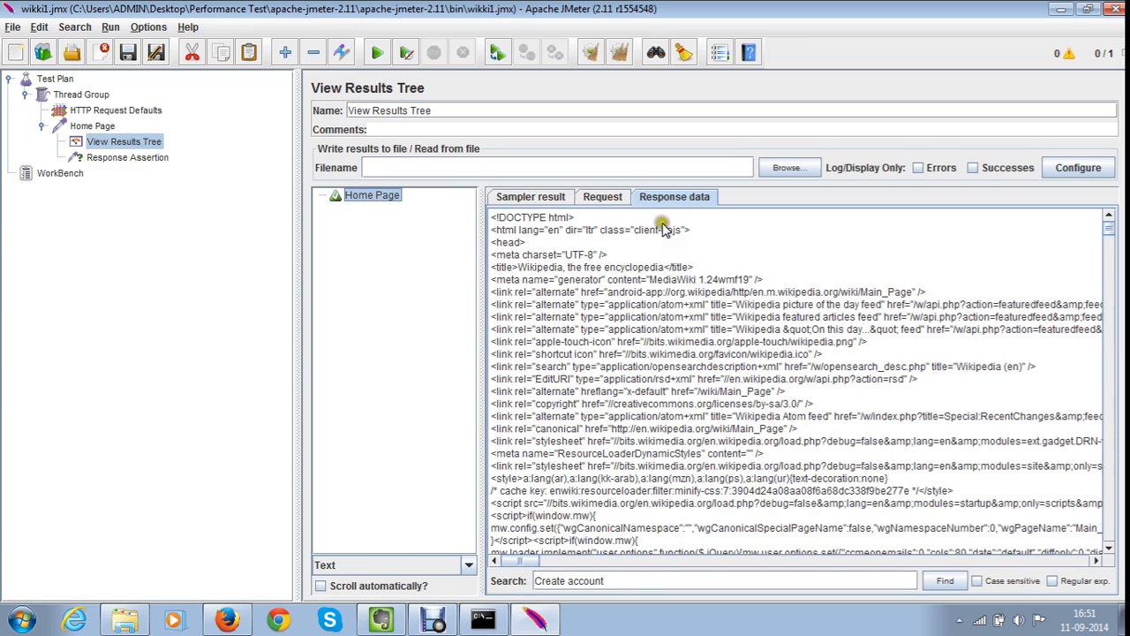
left_click(771, 578)
key("Return")
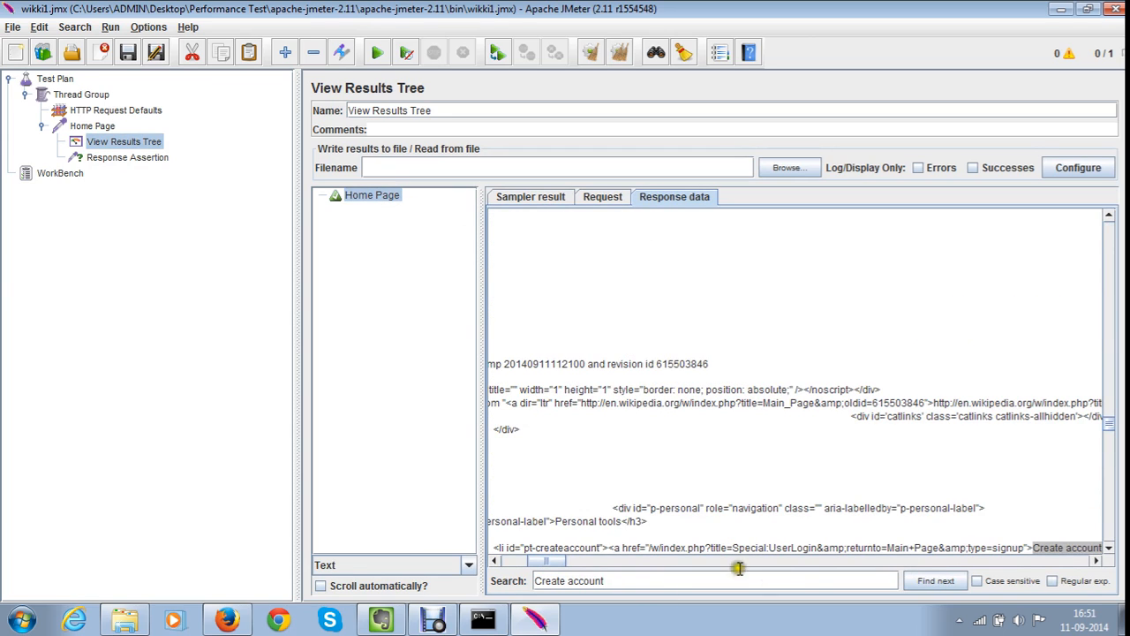
left_click(91, 128)
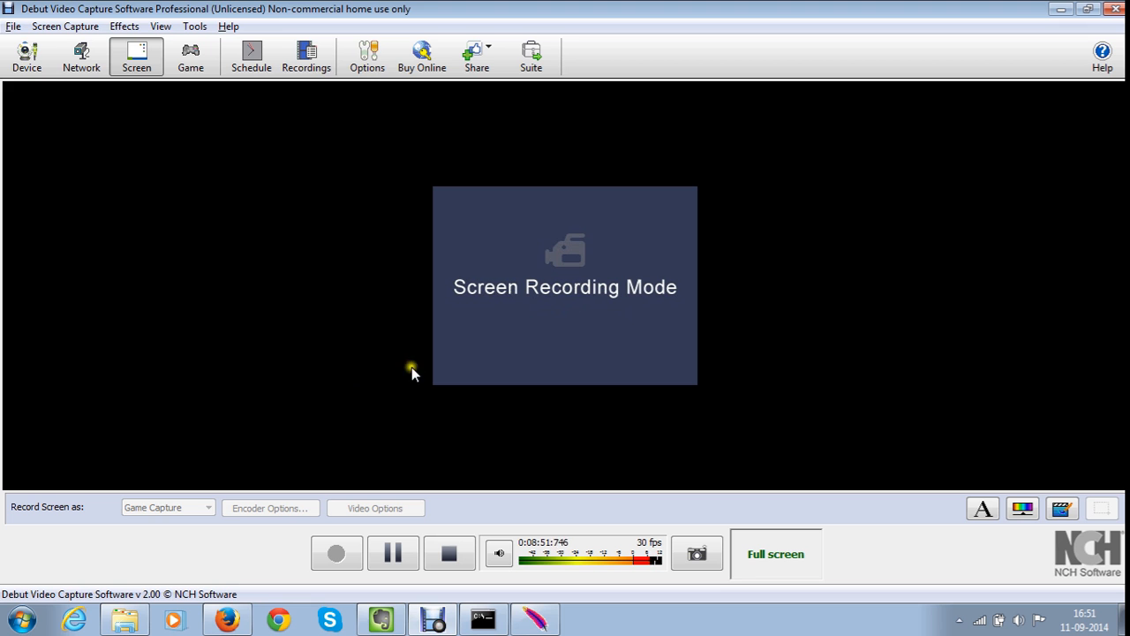
Open the Wikipedia login page in Firefox and copy the URL part "/w/index.php?title=Special:UserLogin&returnto=Portal%3AContents"
left_click(222, 622)
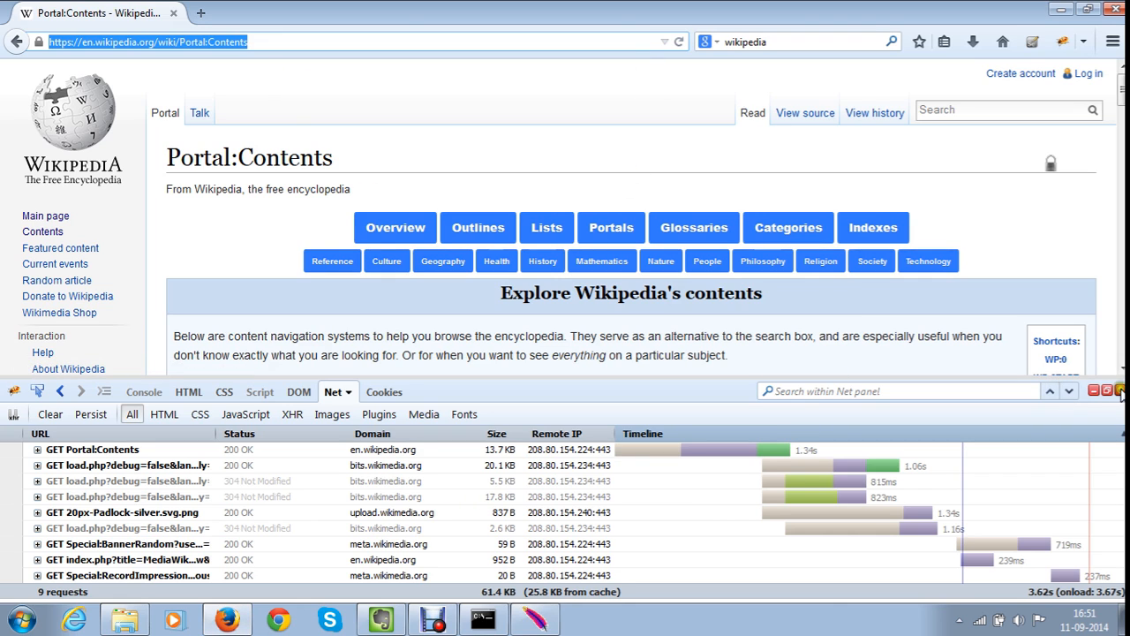
left_click(1094, 389)
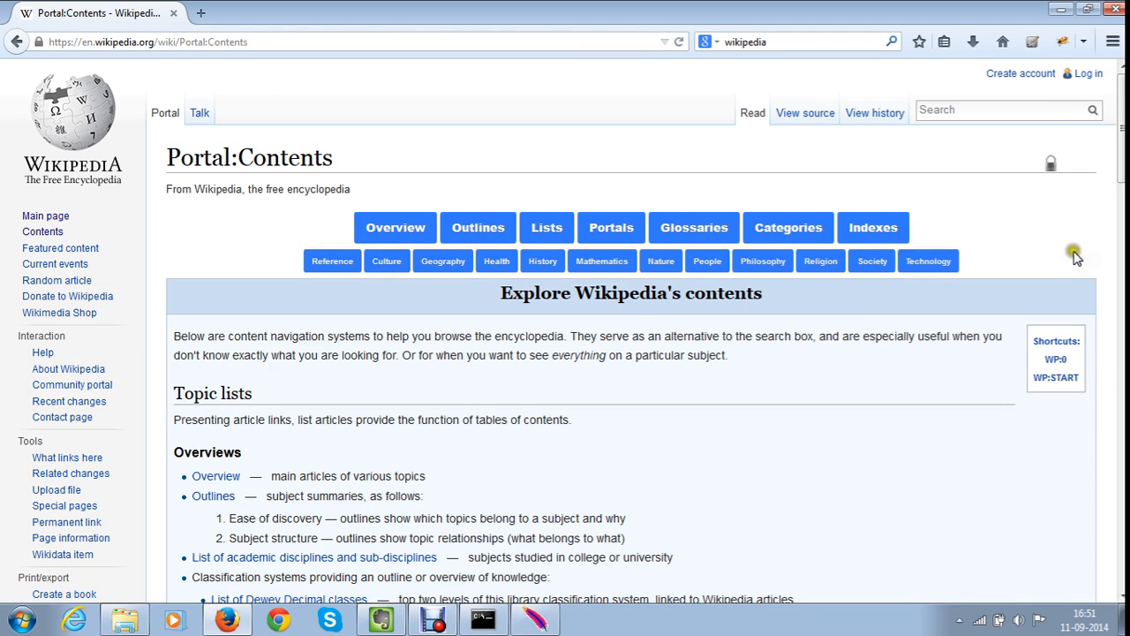
left_click(1084, 78)
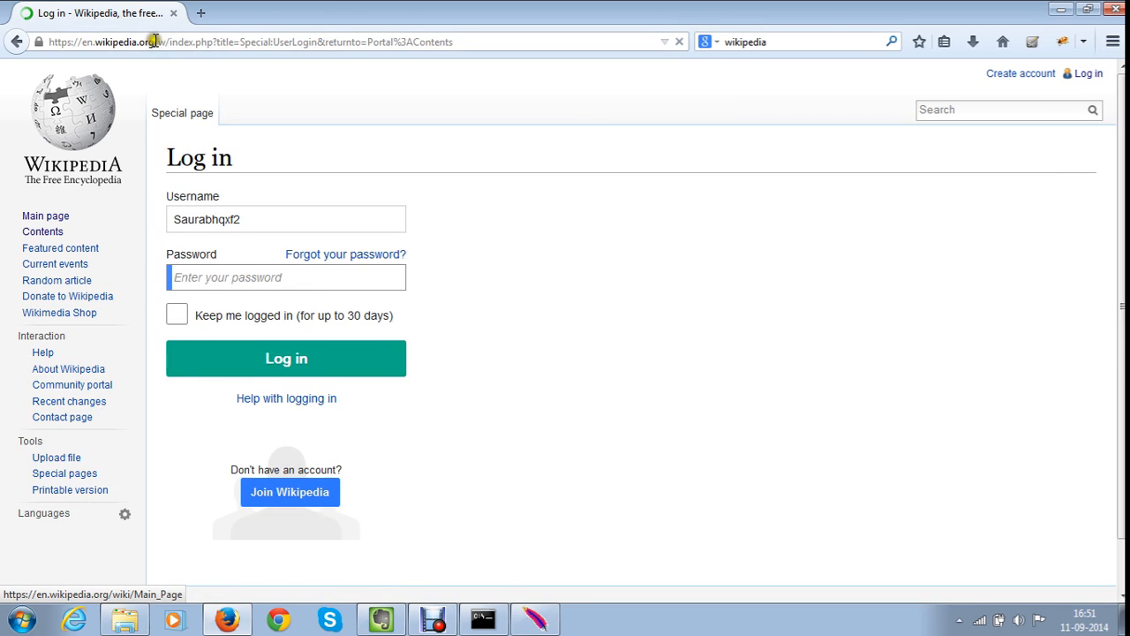
left_click_drag(152, 42, 474, 42)
key("ctrl+c")
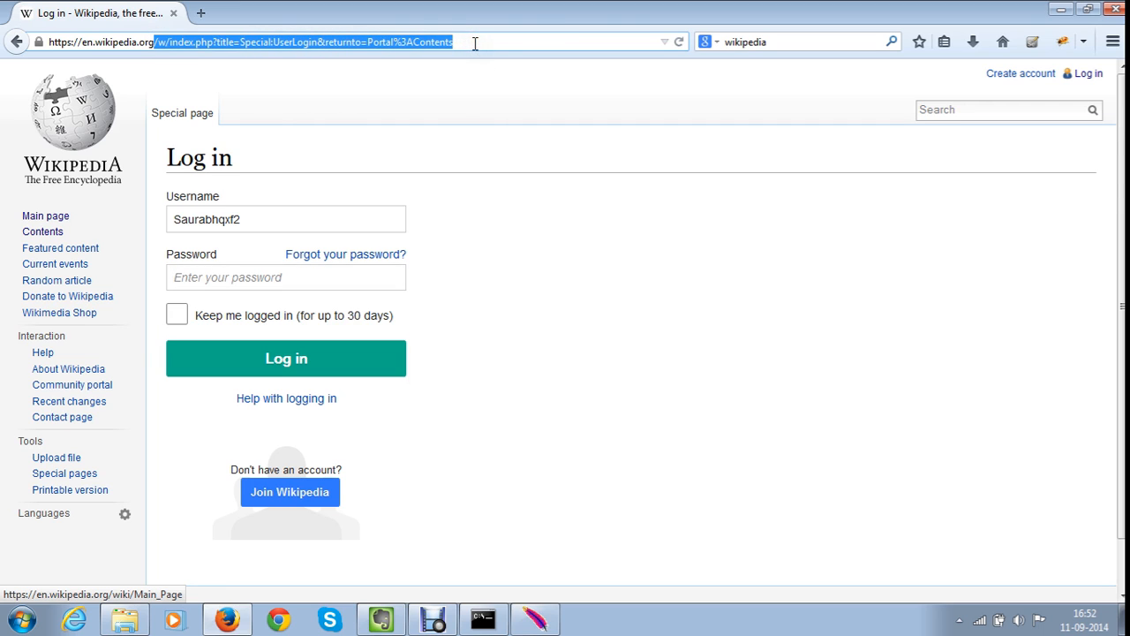
left_click(598, 267)
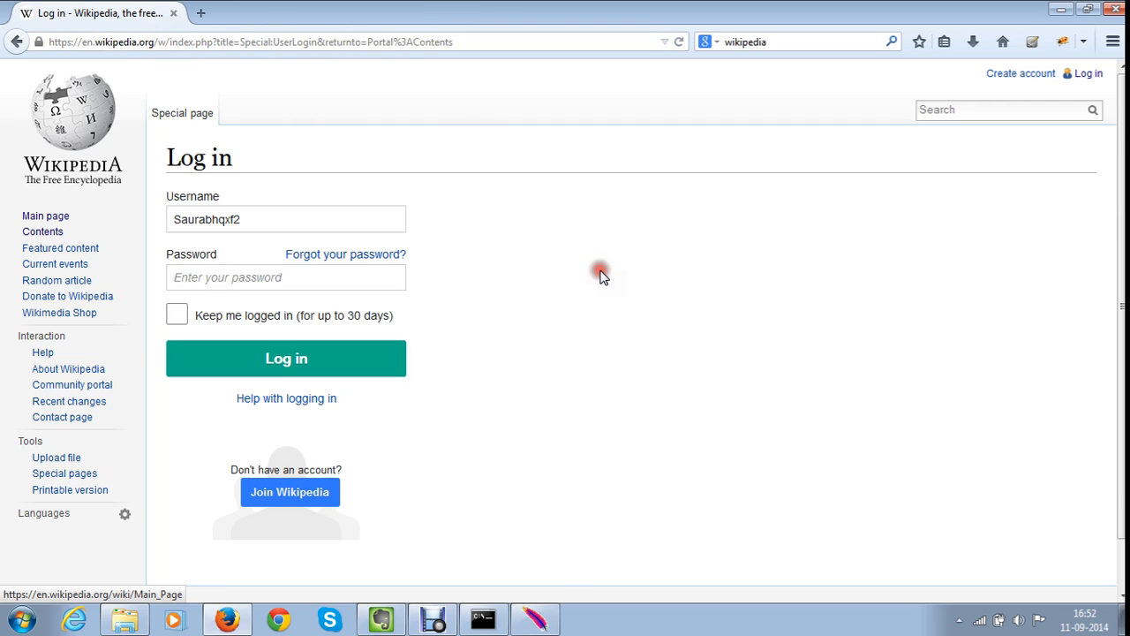
Switch to JMeter and add an HTTP Request to the Thread Group with path "/w/index.php?title=Special:UserLogin&returnto=Portal%3AContents"
key("alt+Tab")
left_click(520, 622)
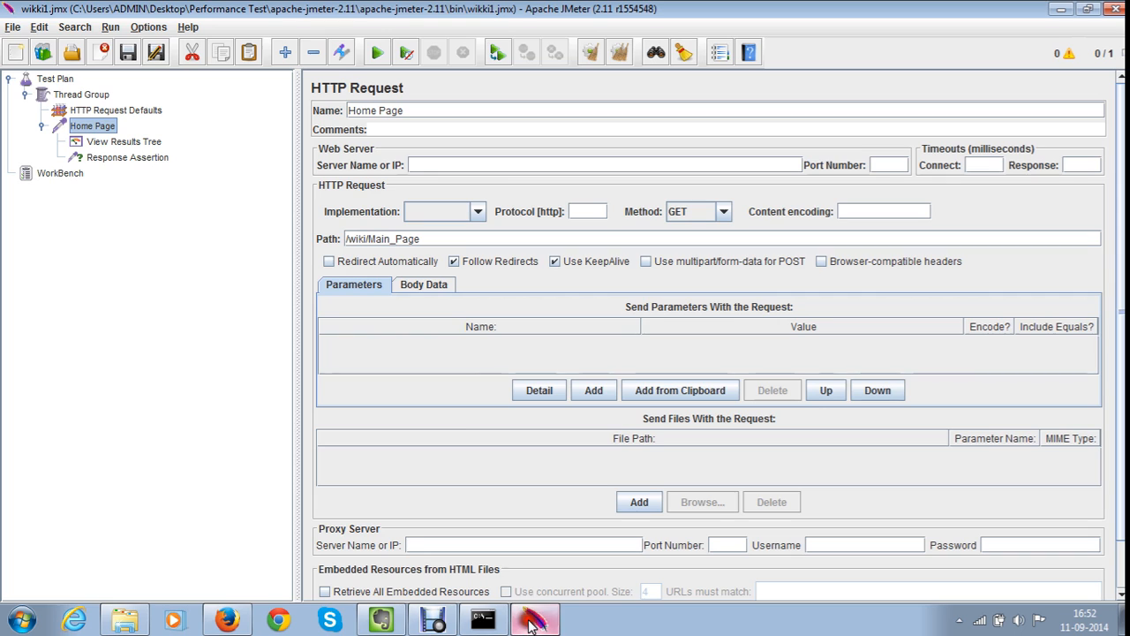
left_click(81, 95)
right_click(86, 97)
mouse_move(220, 107)
mouse_move(299, 179)
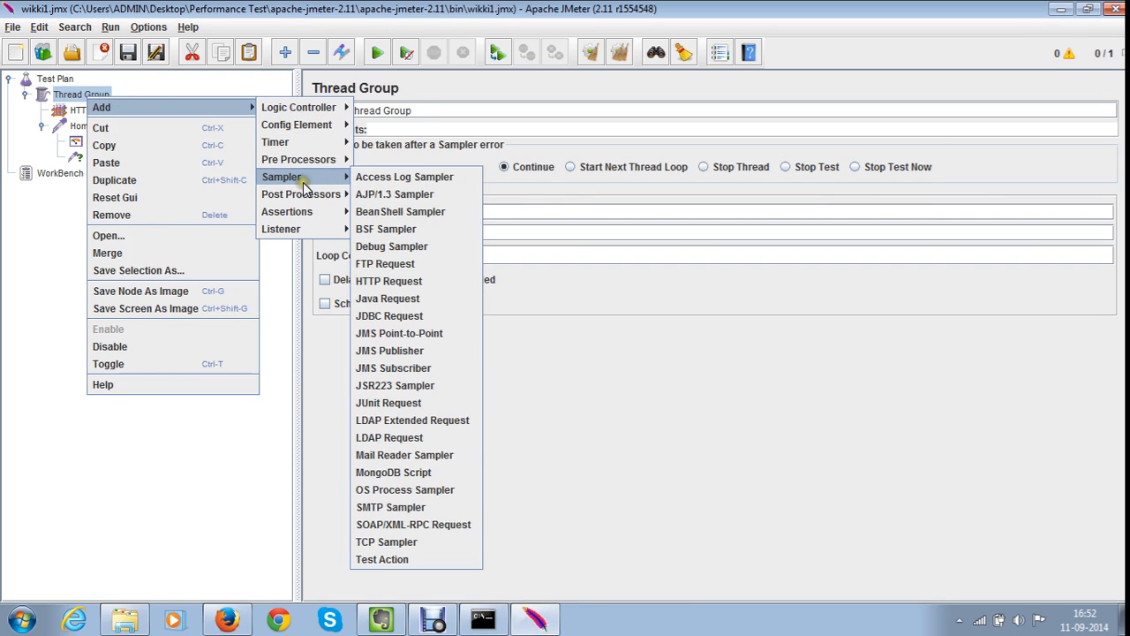
left_click(393, 283)
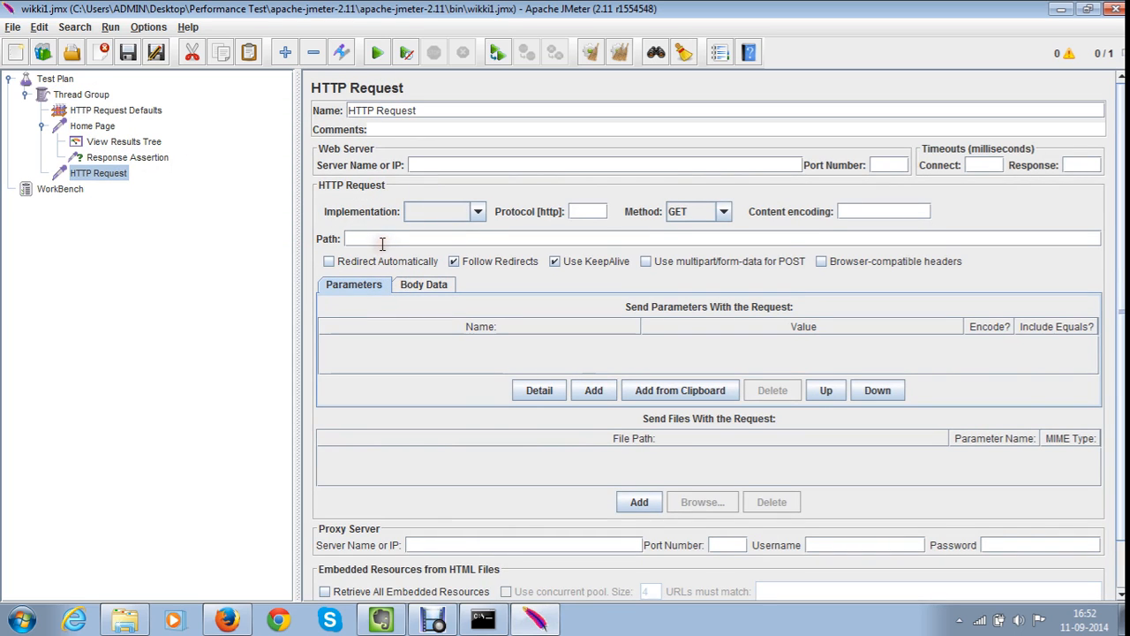
key("ctrl+v")
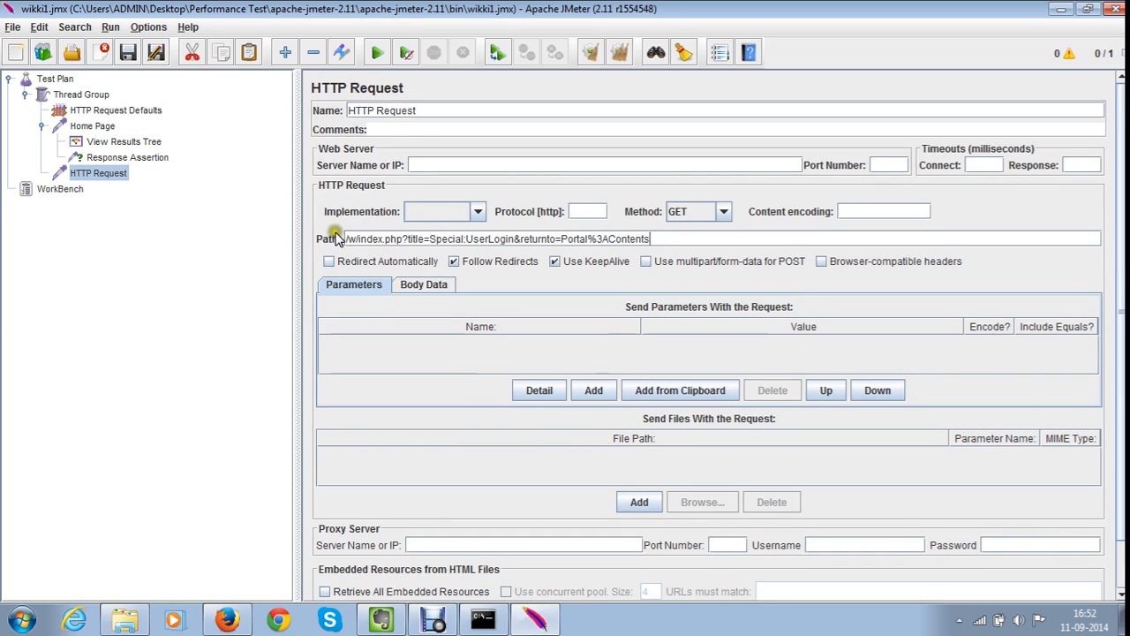
Rename the new HTTP Request as Login Page
double_click(386, 109)
left_click_drag(387, 107, 348, 103)
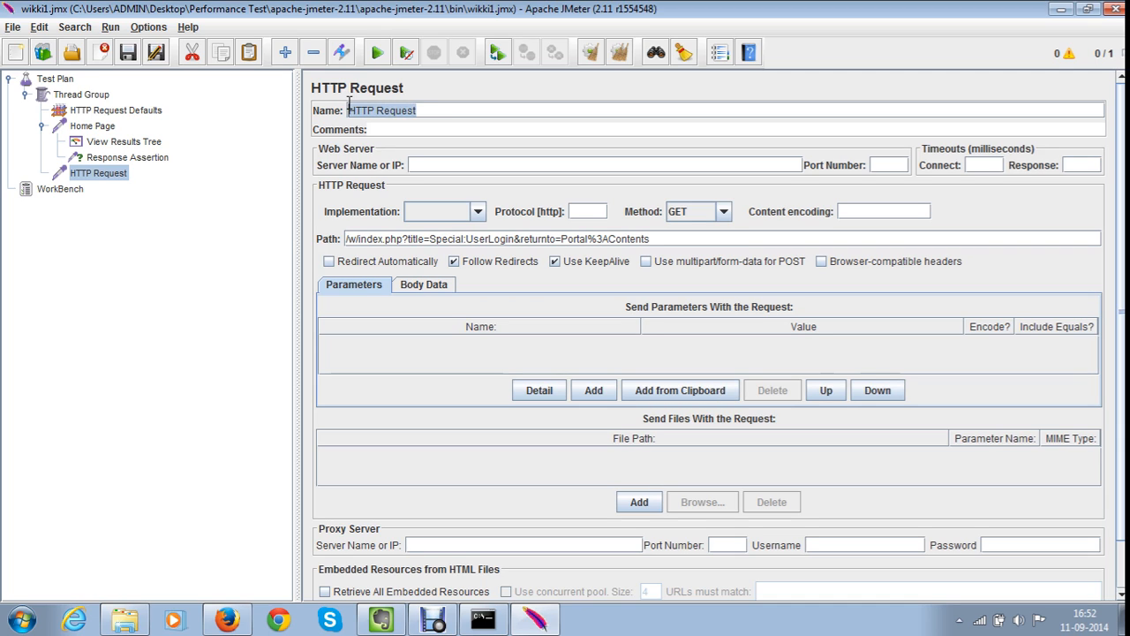
key("BackSpace")
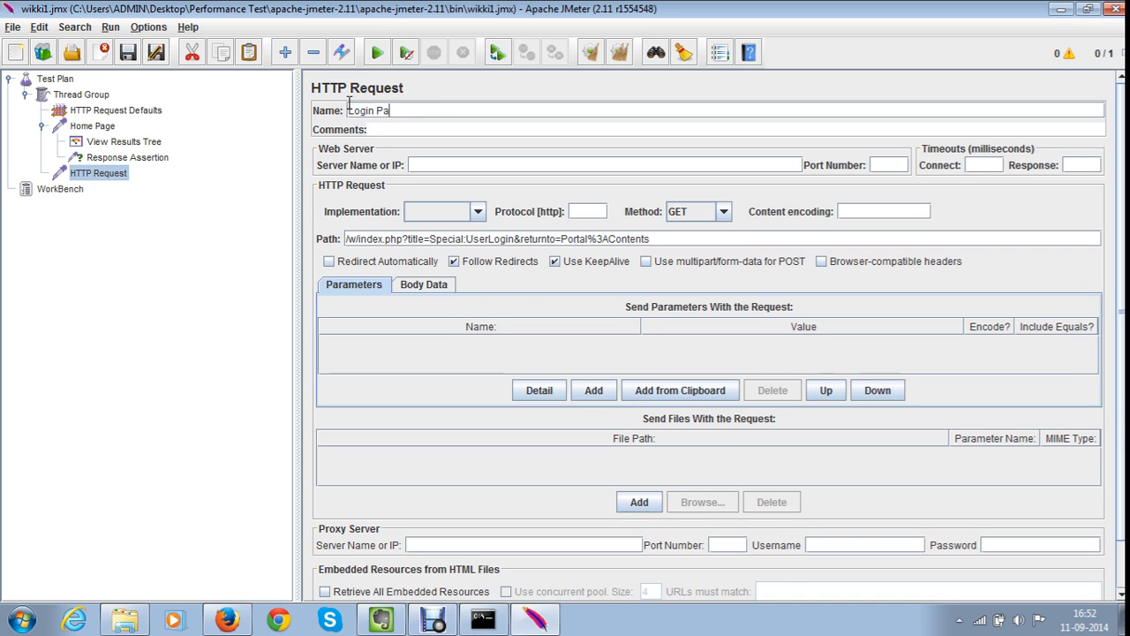
left_click(95, 126)
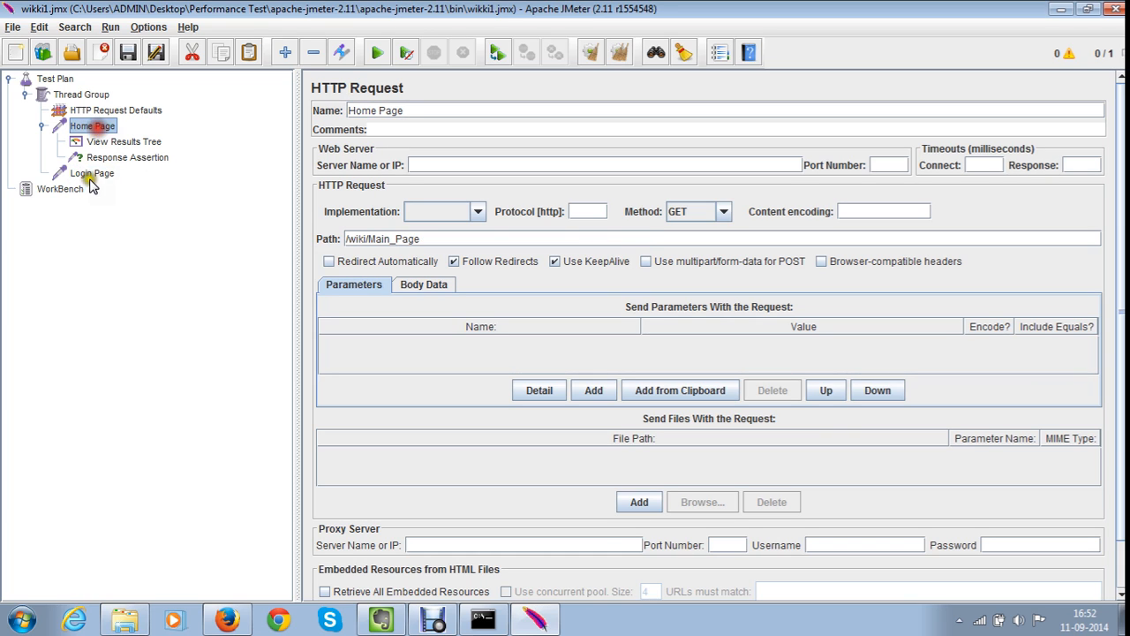
Add a View Results Tree listener to the Login Page request
right_click(89, 174)
mouse_move(101, 185)
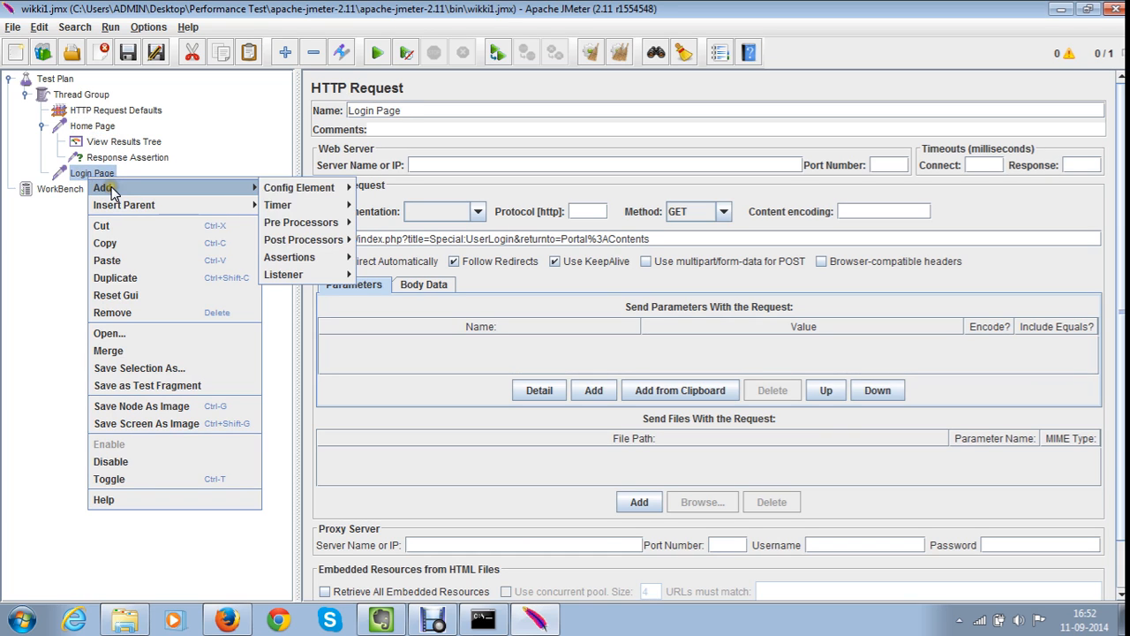
mouse_move(319, 279)
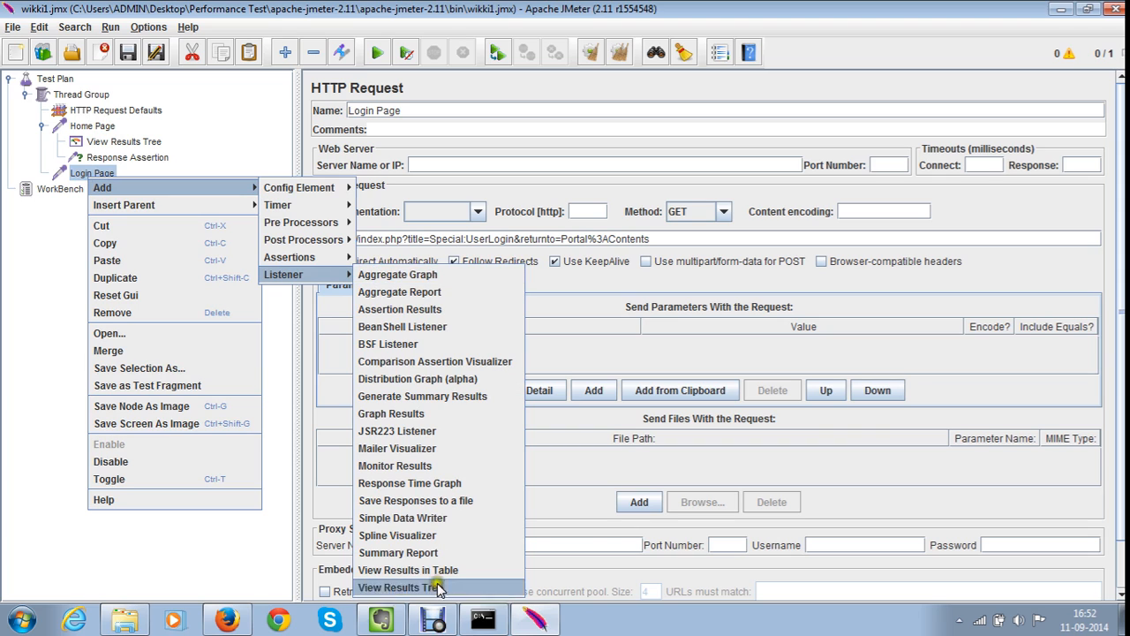
left_click(437, 588)
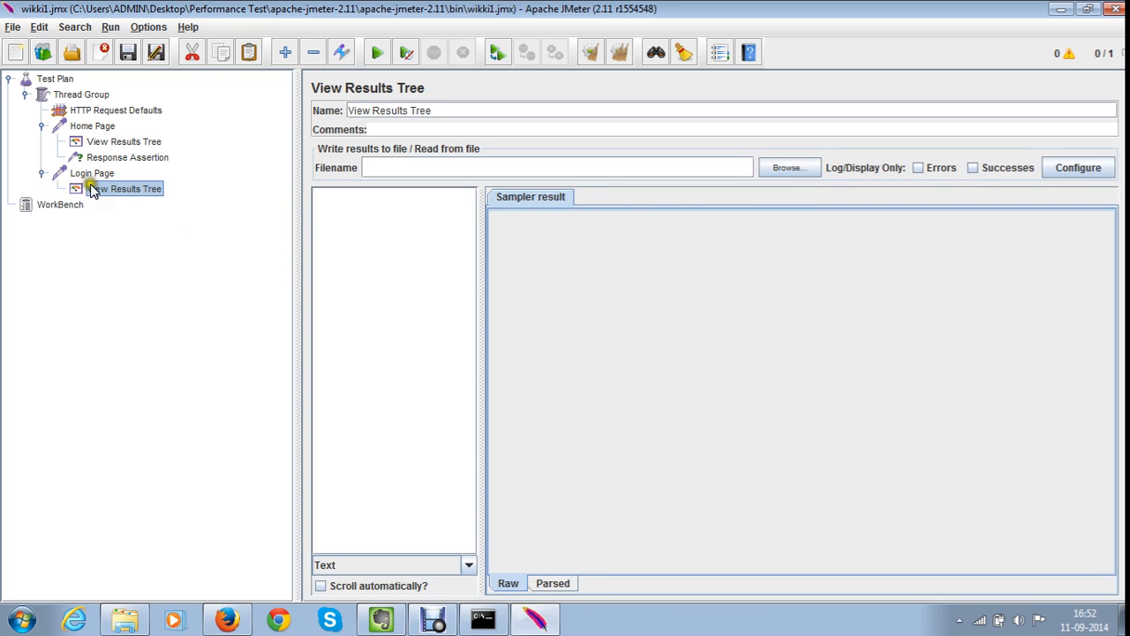
Add a Response Assertion to the Login Page request
left_click(92, 173)
right_click(92, 176)
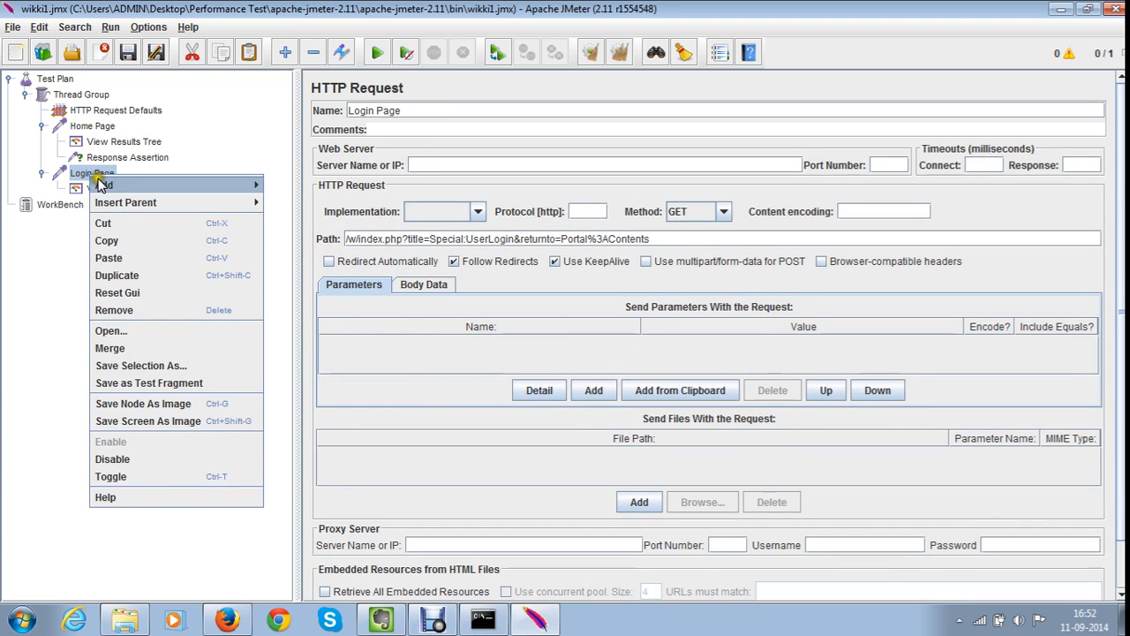
mouse_move(234, 185)
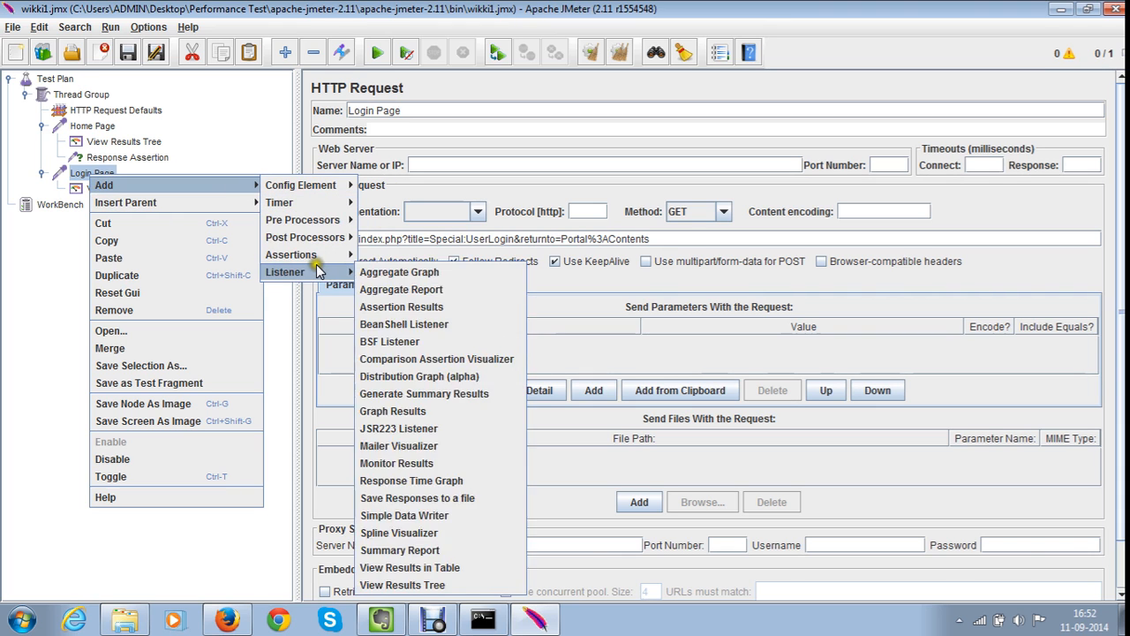
mouse_move(320, 261)
left_click(394, 376)
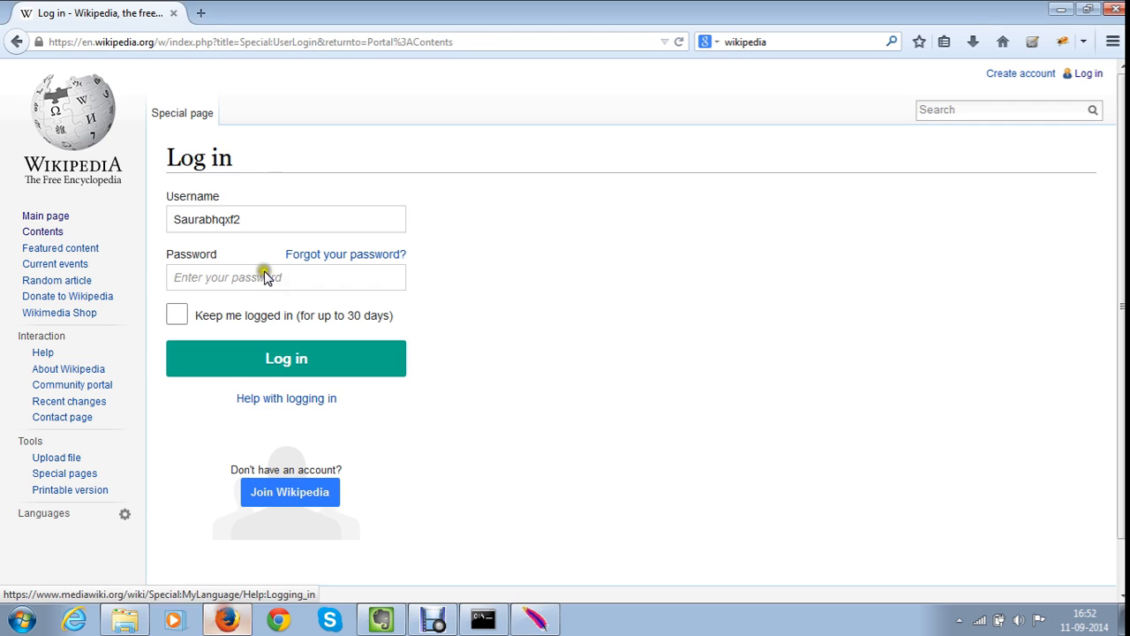
Copy the "Log in" heading from Wikipedia's login page in Firefox and add it as a pattern to test in the Login Page's assertion in JMeter
left_click_drag(253, 167, 158, 168)
key("ctrl+c")
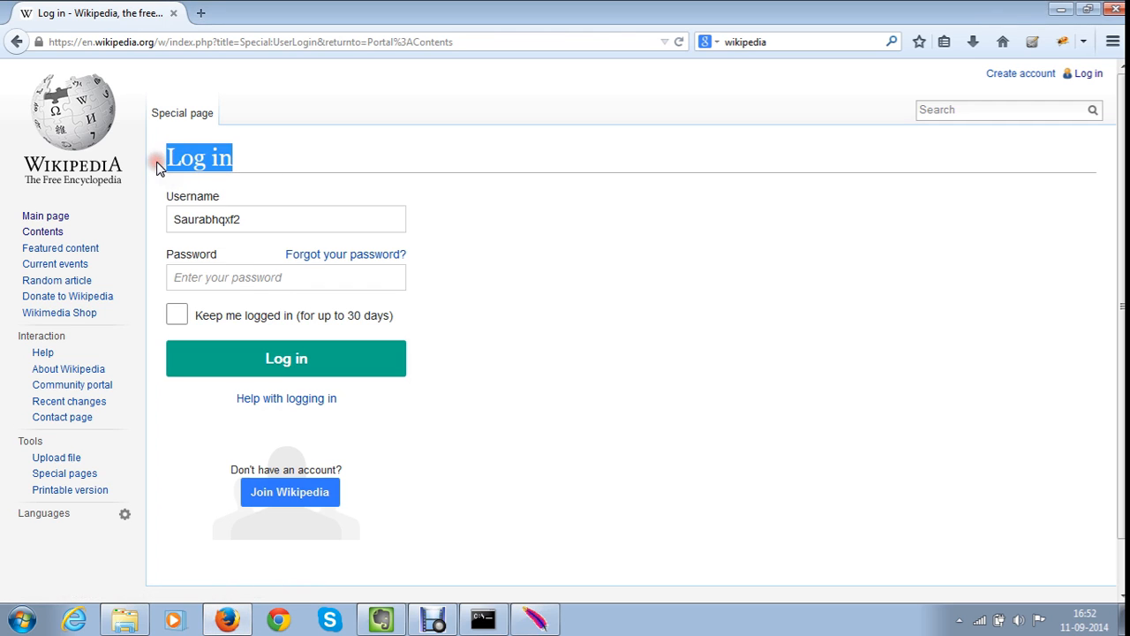
left_click(1060, 9)
left_click(514, 622)
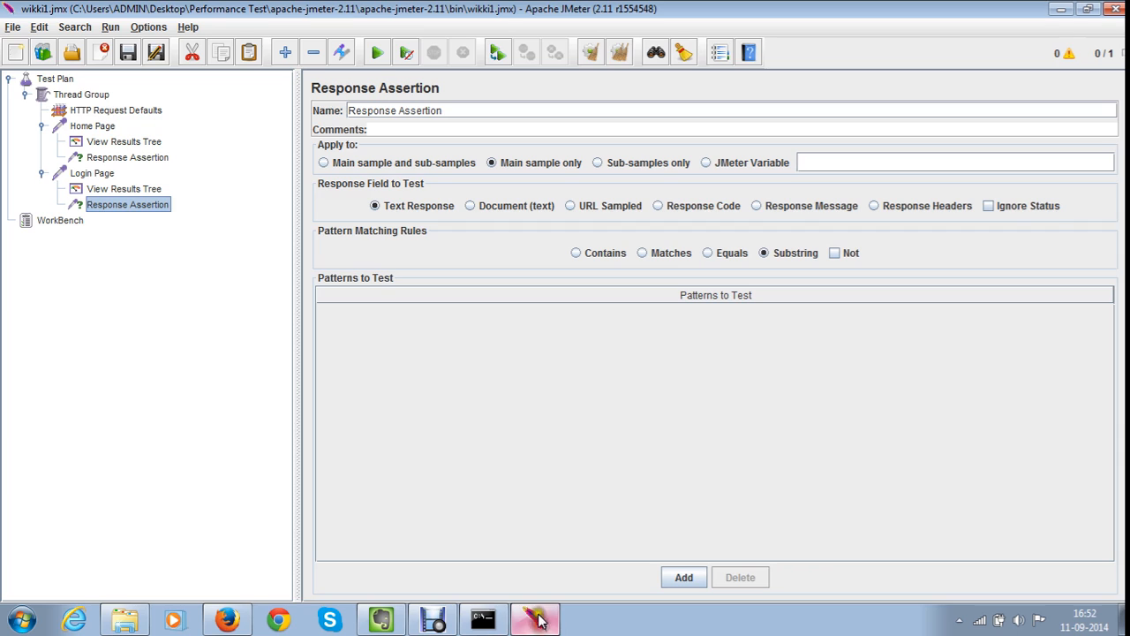
left_click(669, 576)
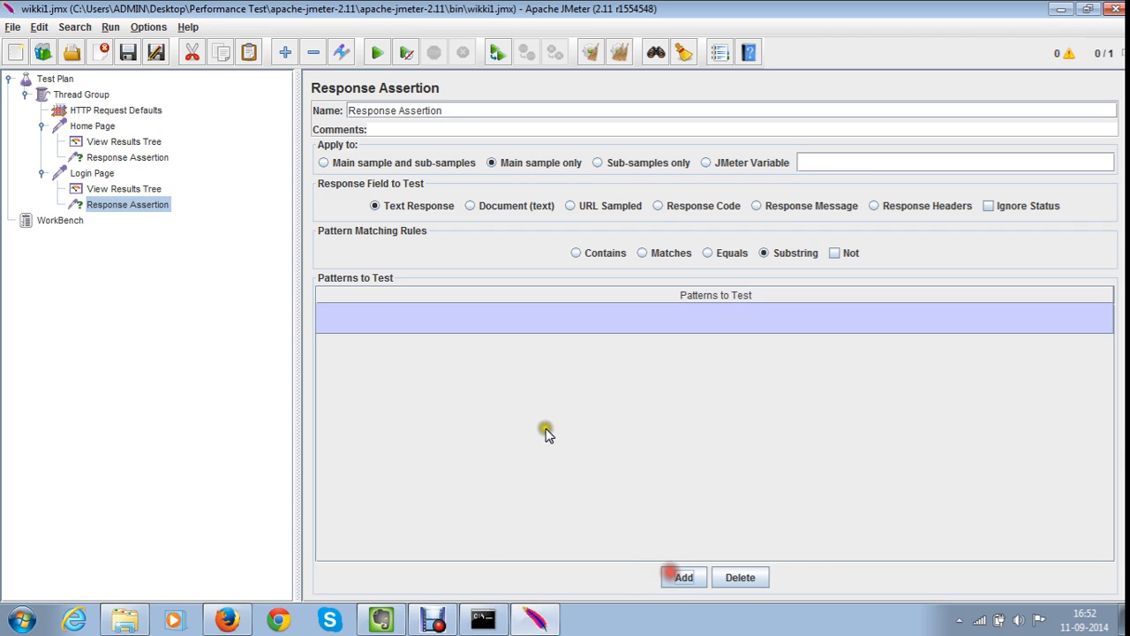
double_click(462, 315)
key("ctrl+v")
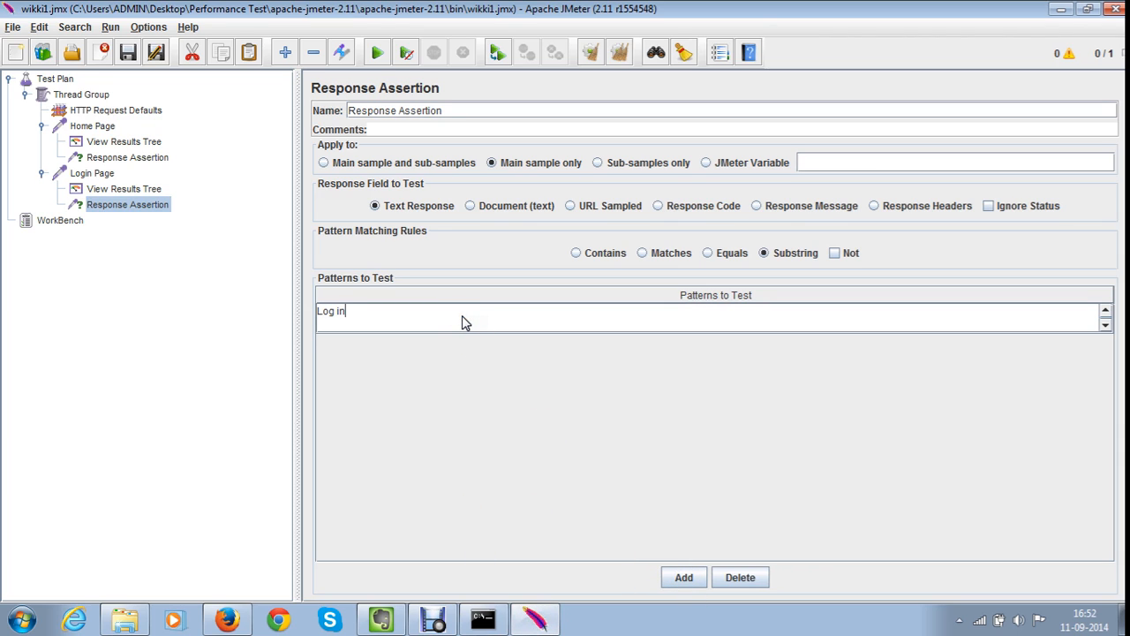
Open the Login Page's View Results Tree and run the test plan
left_click(110, 189)
left_click(115, 204)
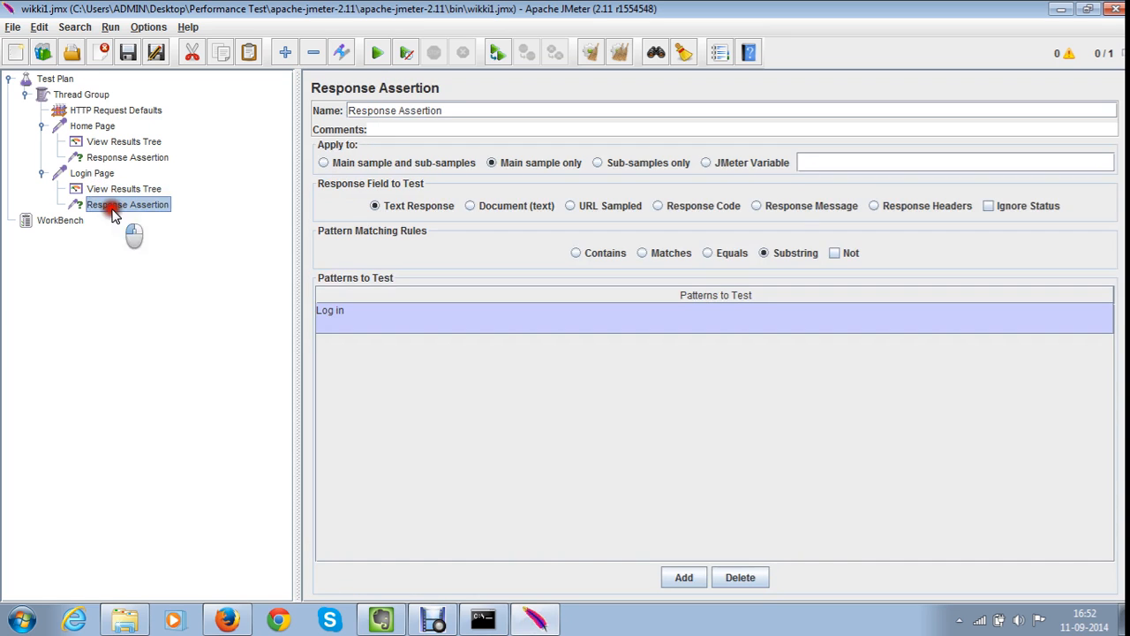
left_click(110, 189)
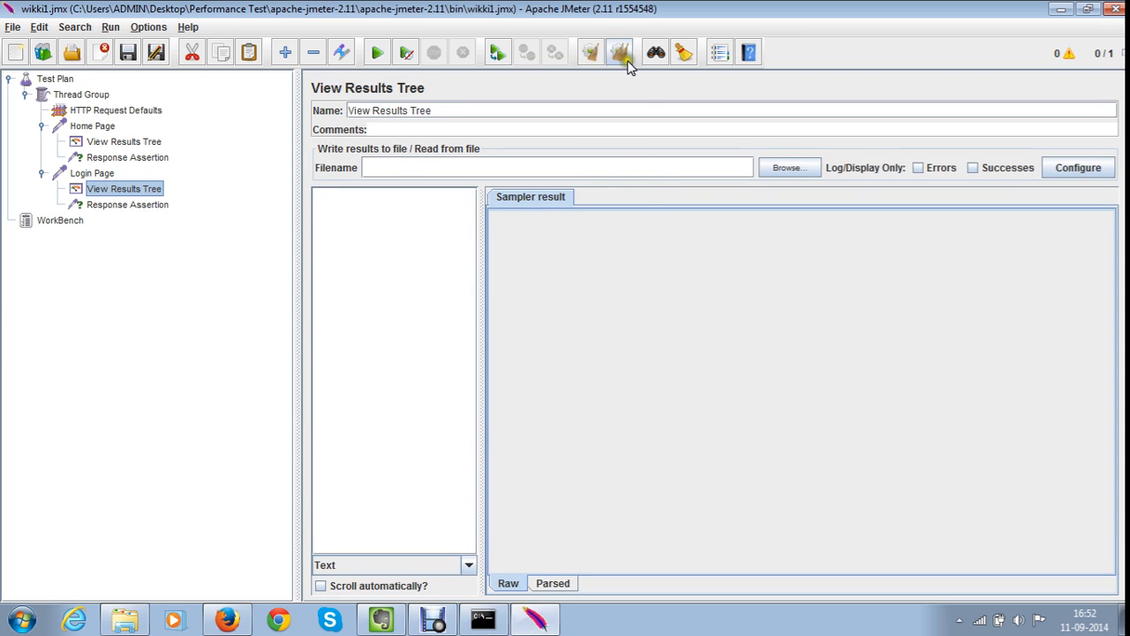
left_click(376, 52)
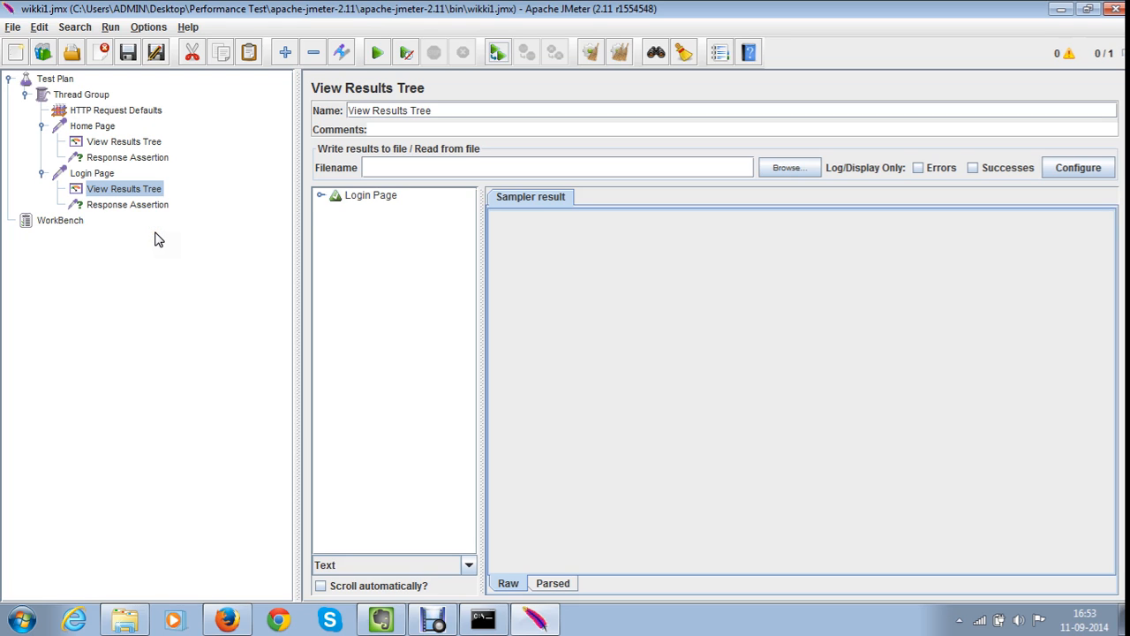
Expand the Login Page result and search the response data of its https sub-request for "Login In"
left_click(321, 195)
left_click(391, 208)
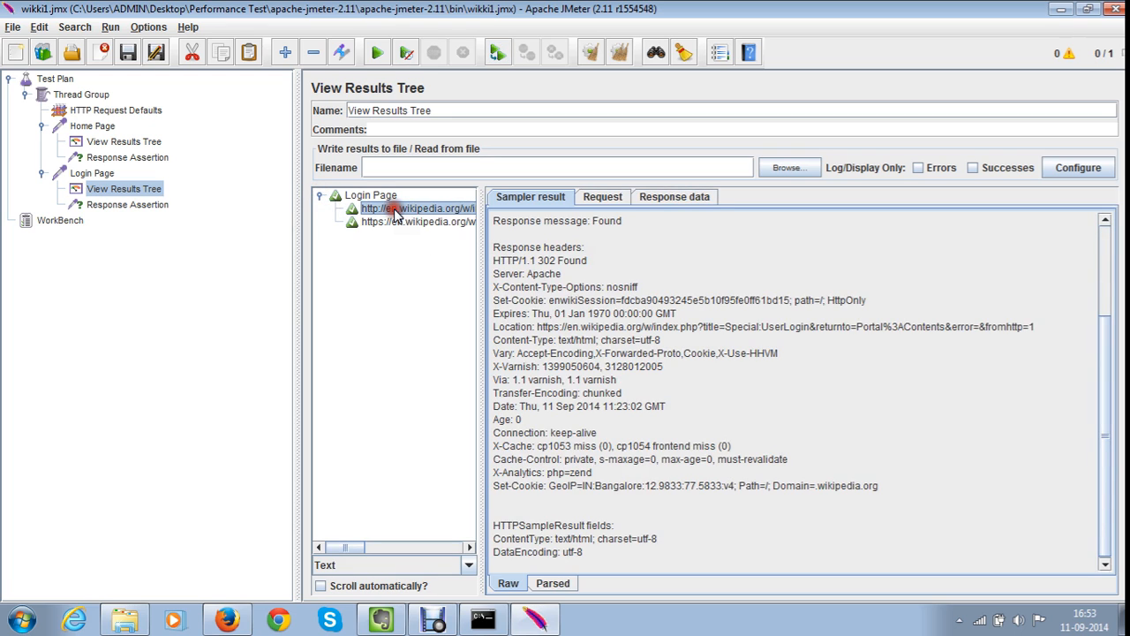
left_click(668, 197)
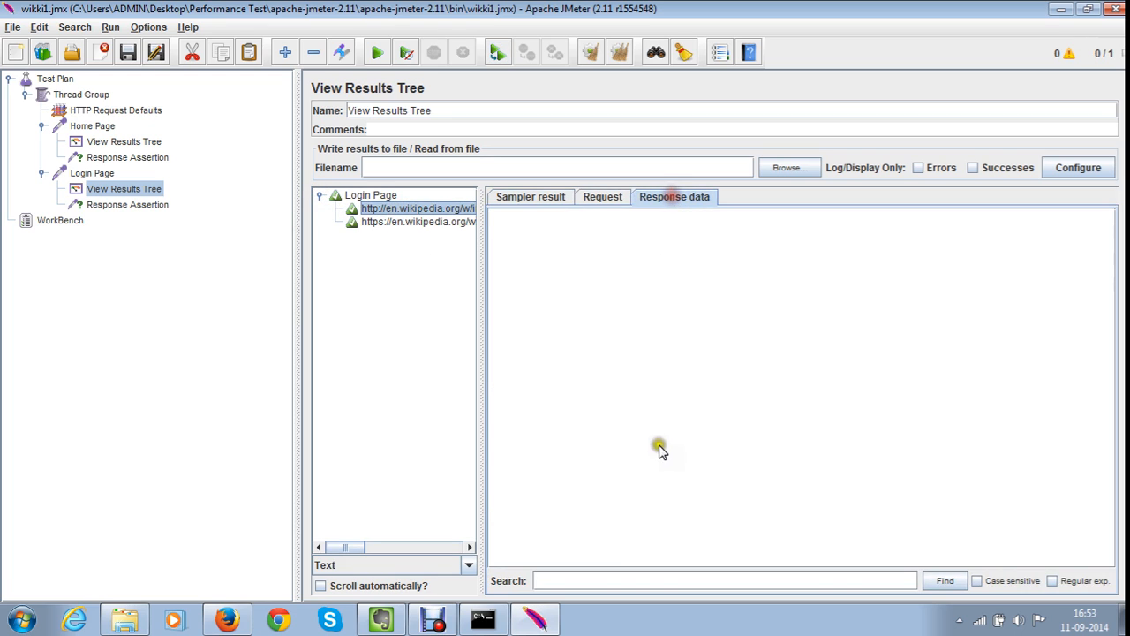
left_click(412, 223)
left_click(609, 581)
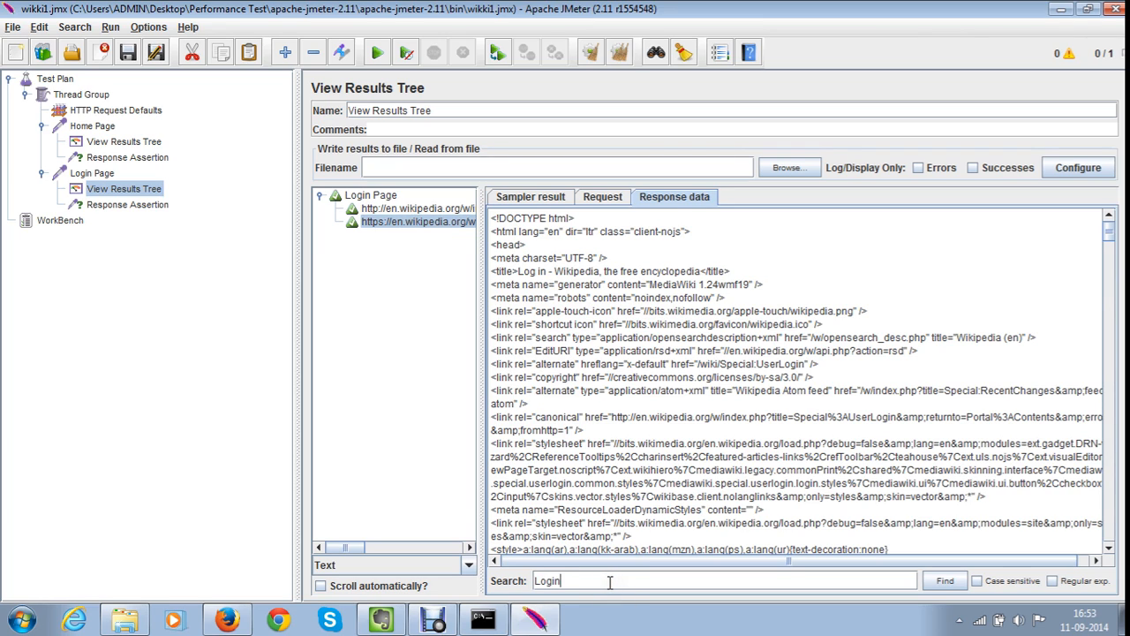
key("Return")
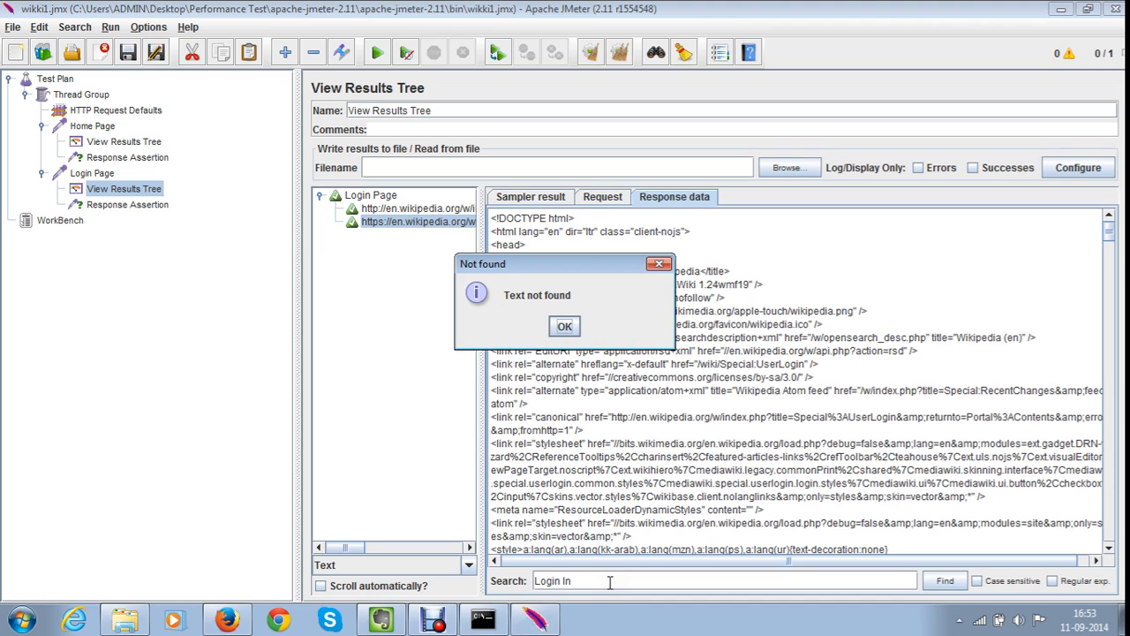
key("Return")
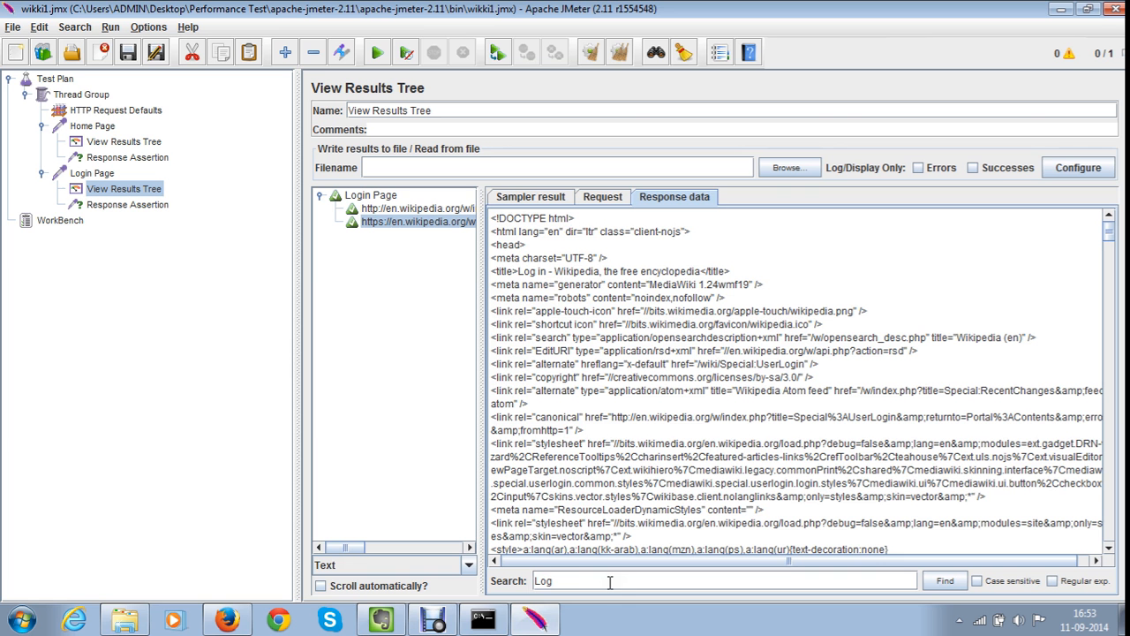
Search the https sub-request's response data for "Log in"
left_click(230, 620)
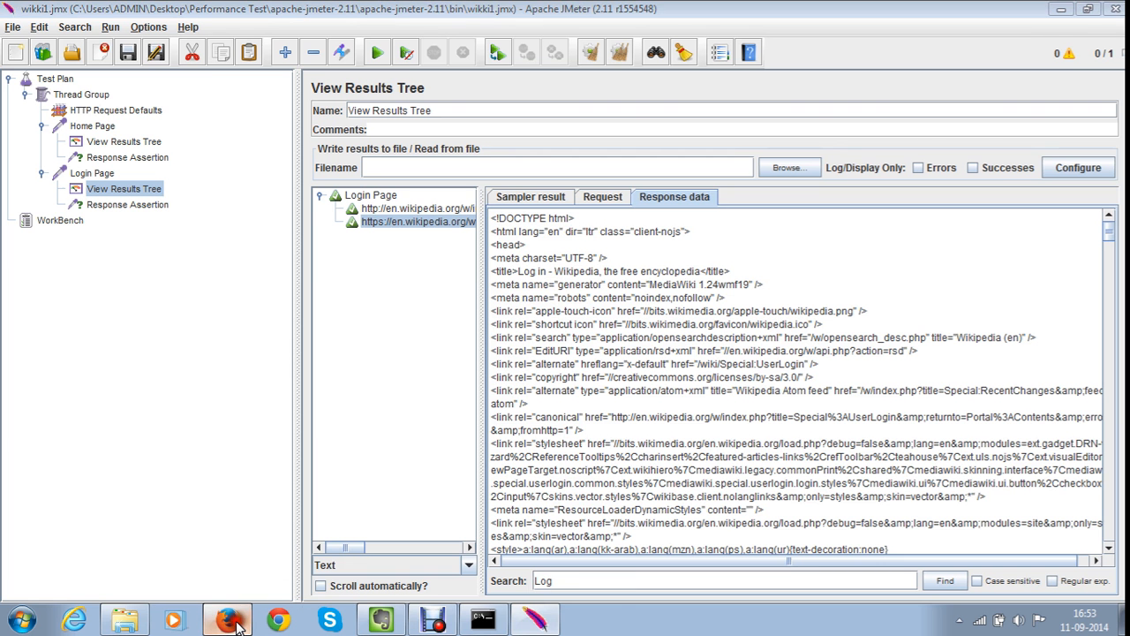
left_click(231, 621)
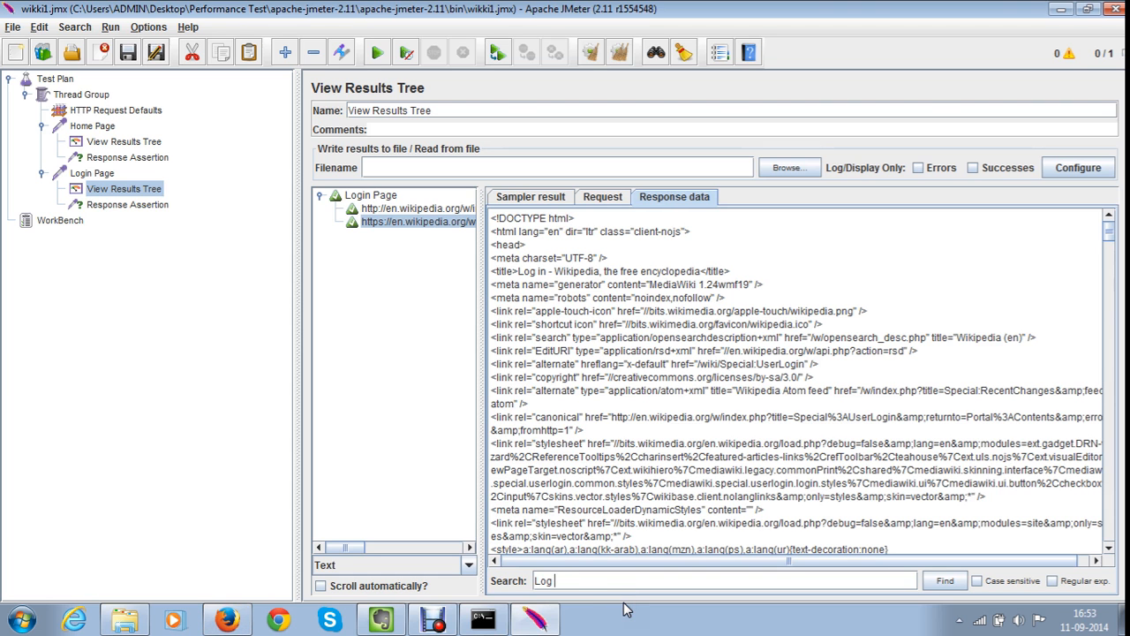
type("in")
key("Return")
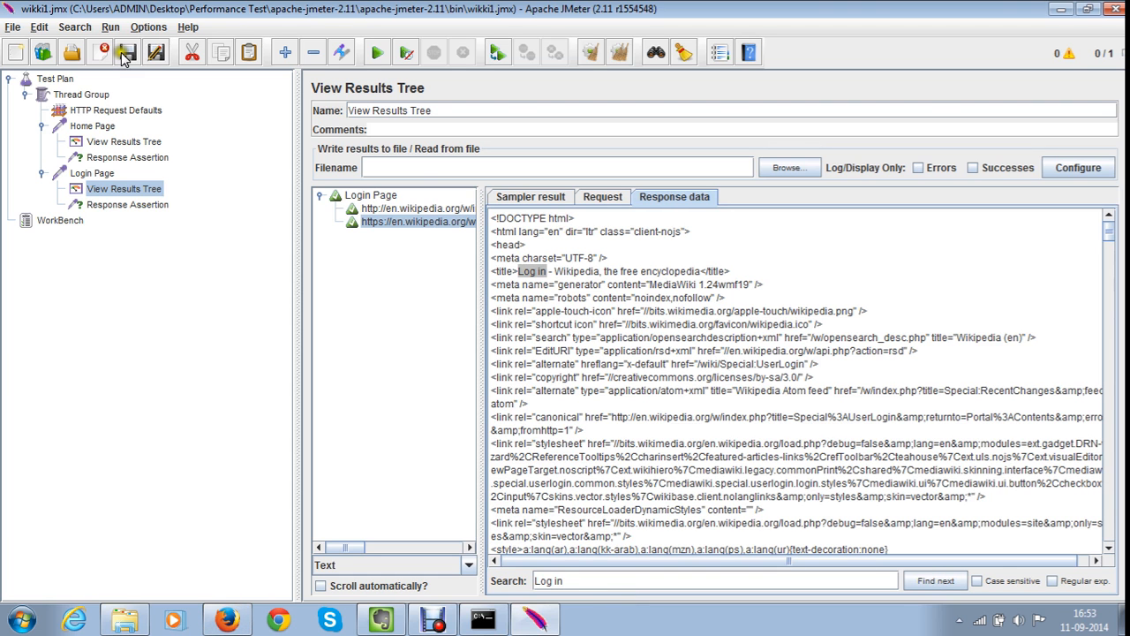
Review the Login Page's Response Assertion and switch to Wikipedia's login page in Firefox
left_click(97, 204)
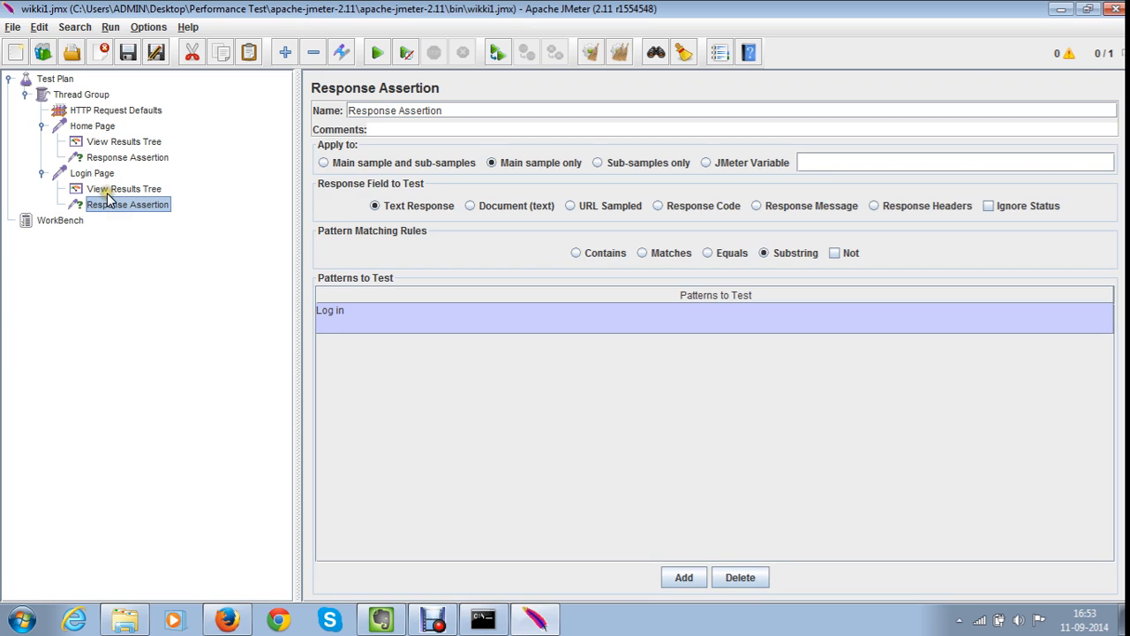
left_click(231, 622)
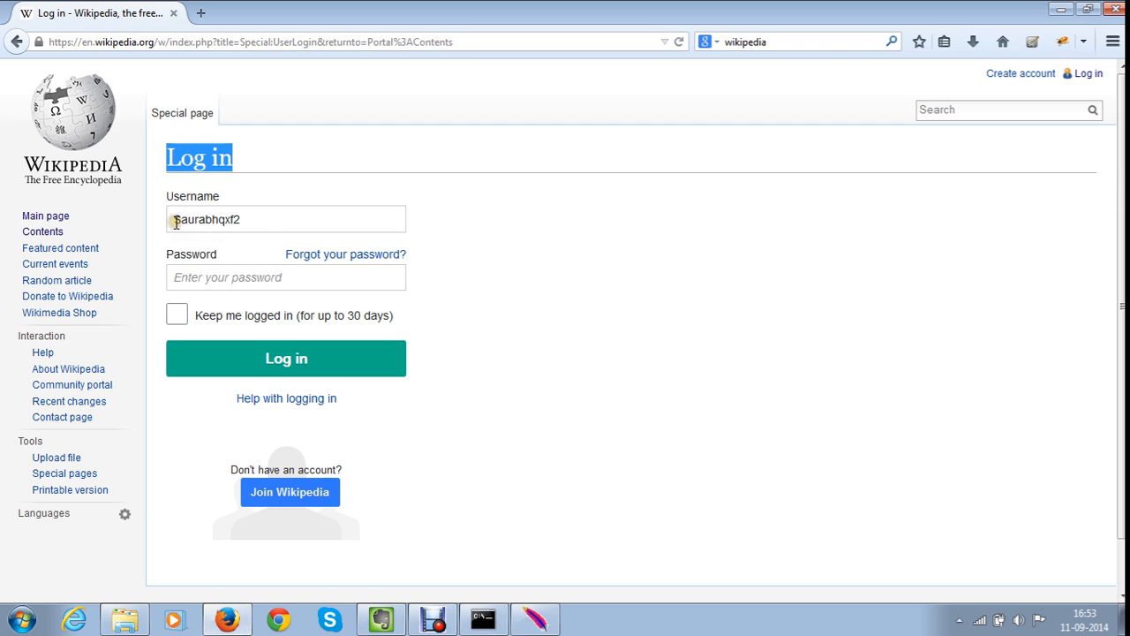
Try to enter the account password on Wikipedia's login page
left_click(199, 277)
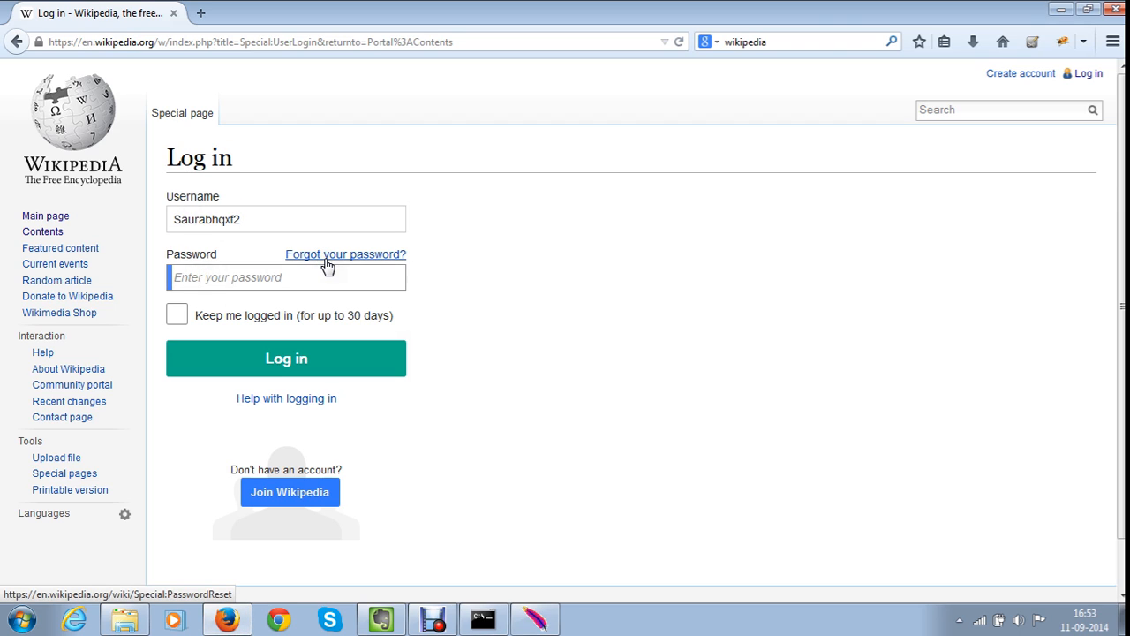
type("•")
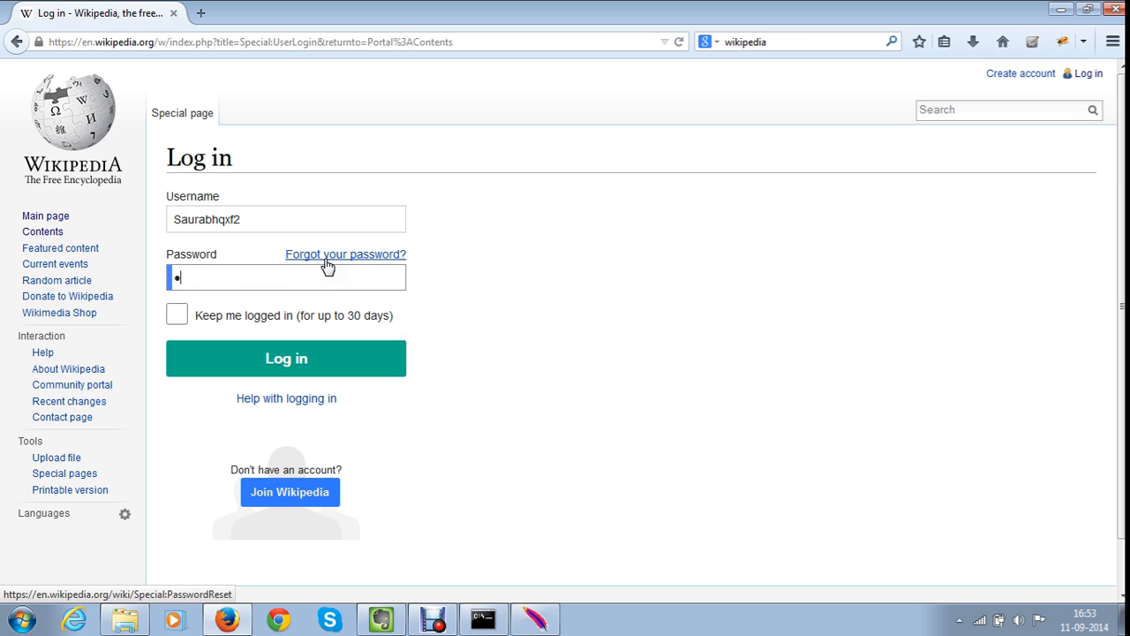
type("••••••")
left_click(328, 256)
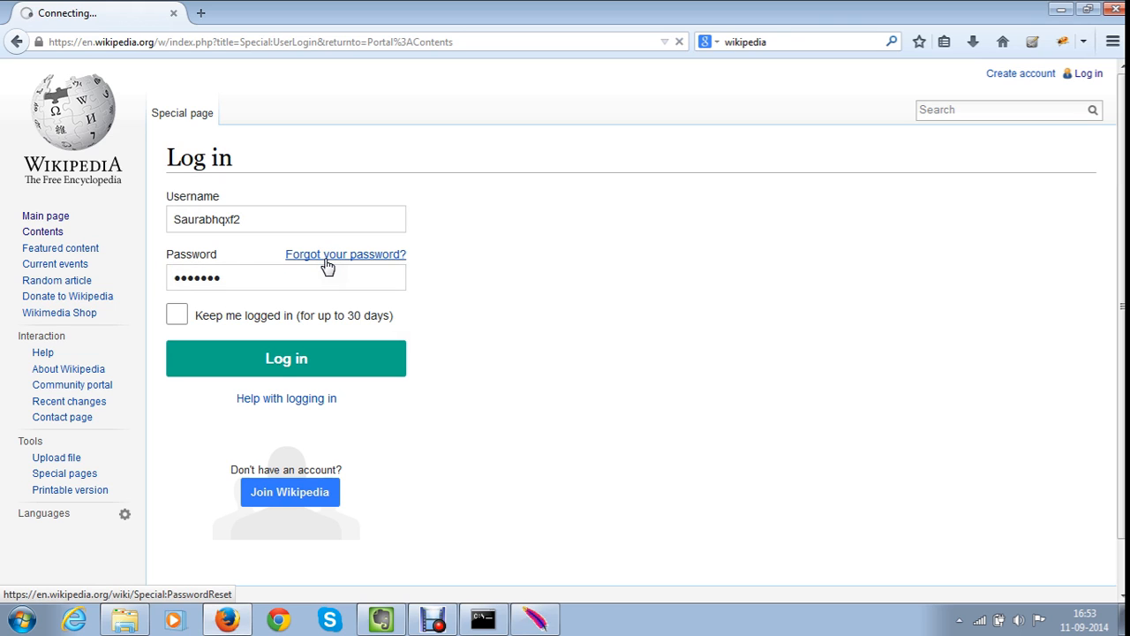
left_click(301, 280)
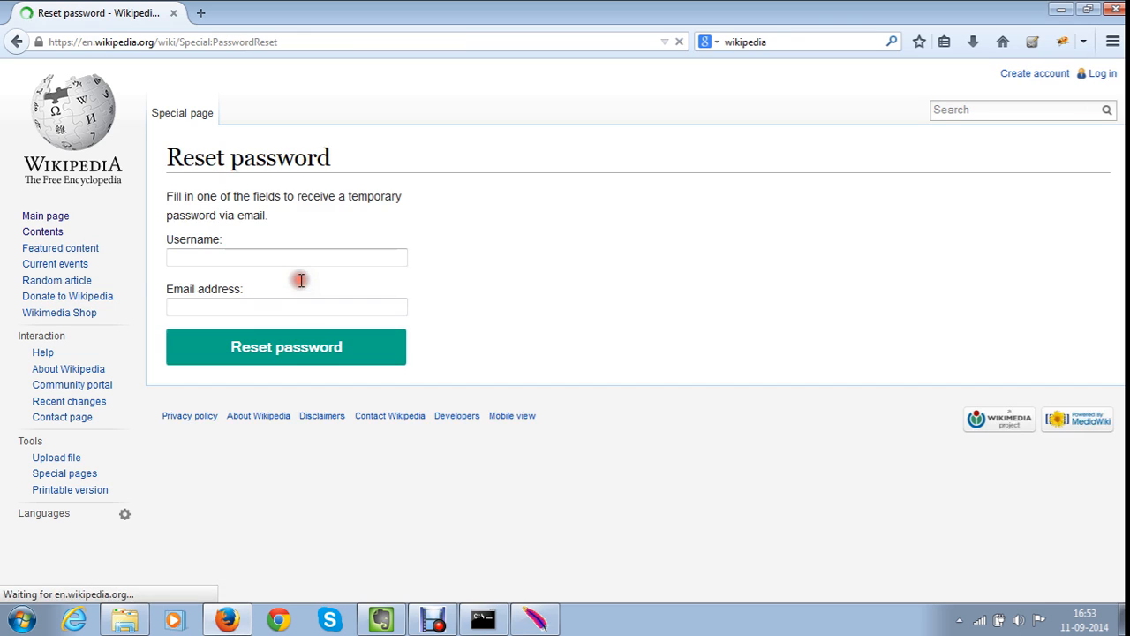
left_click(16, 43)
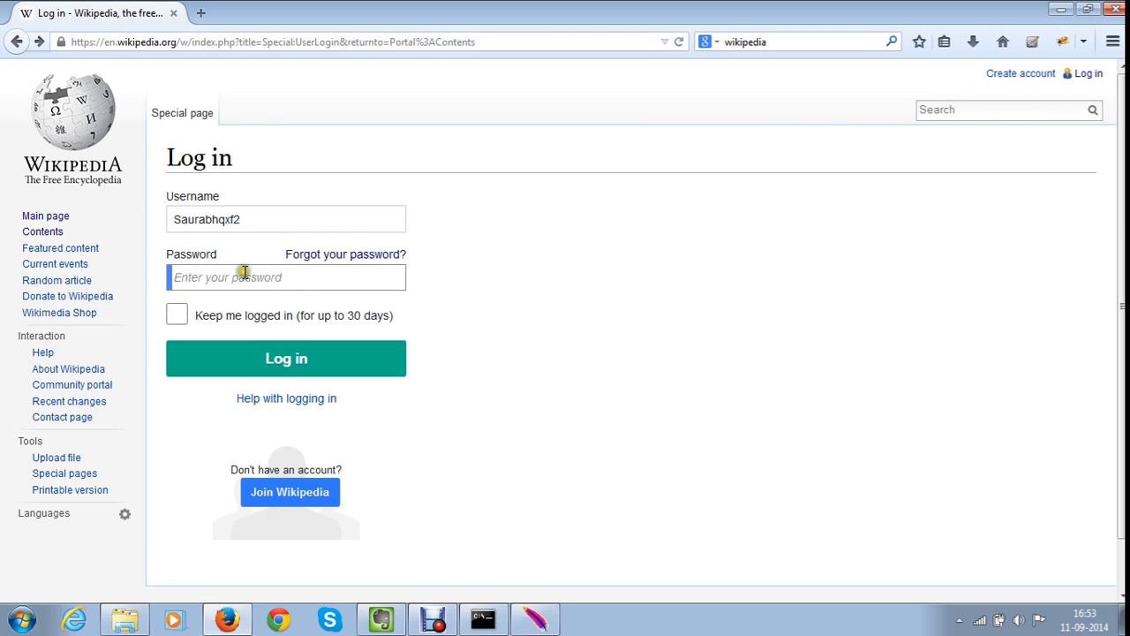
Enter the account password in the Wikipedia login form
type("••••••")
left_click(244, 273)
type("••")
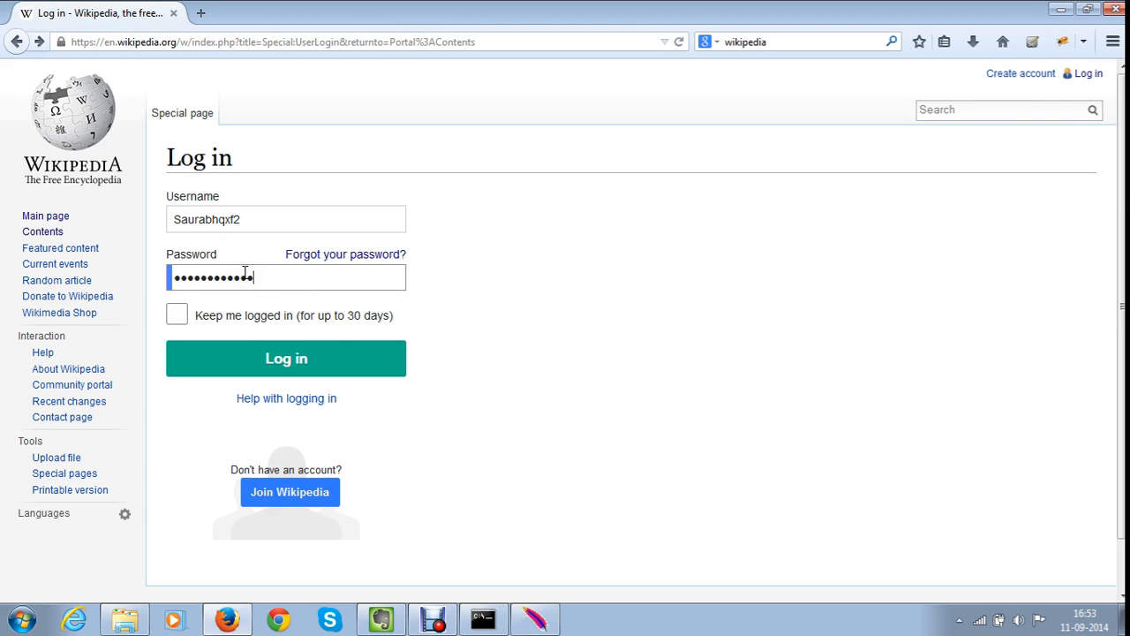
Open Firebug's network log on the login page, clear it, and submit the Wikipedia login
right_click(606, 450)
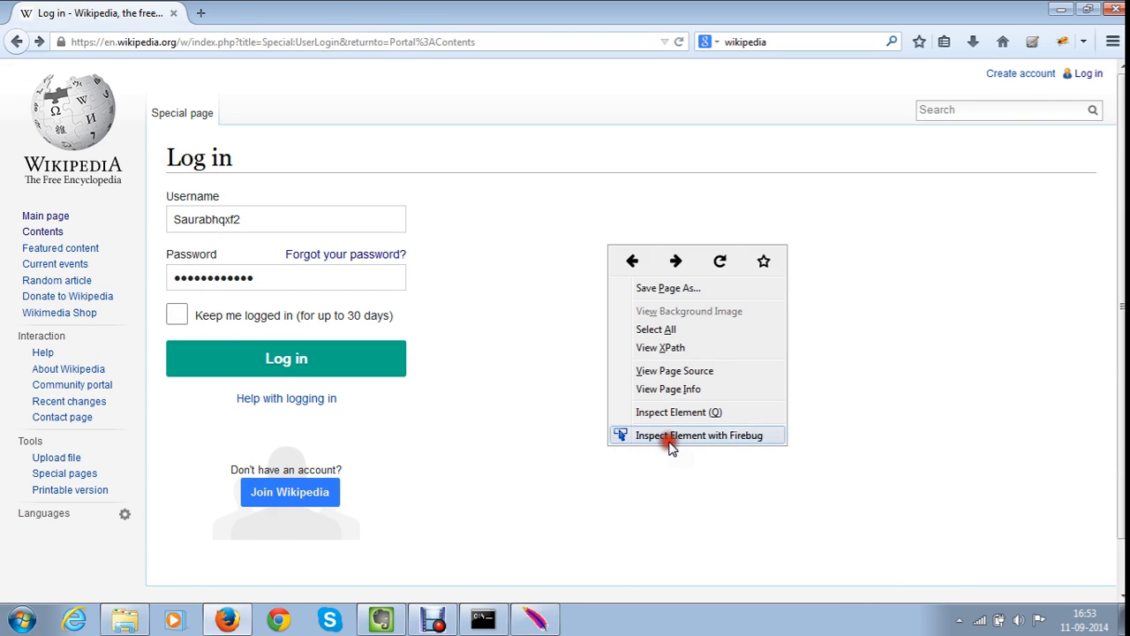
left_click(668, 436)
scroll(630, 222, "down", 2)
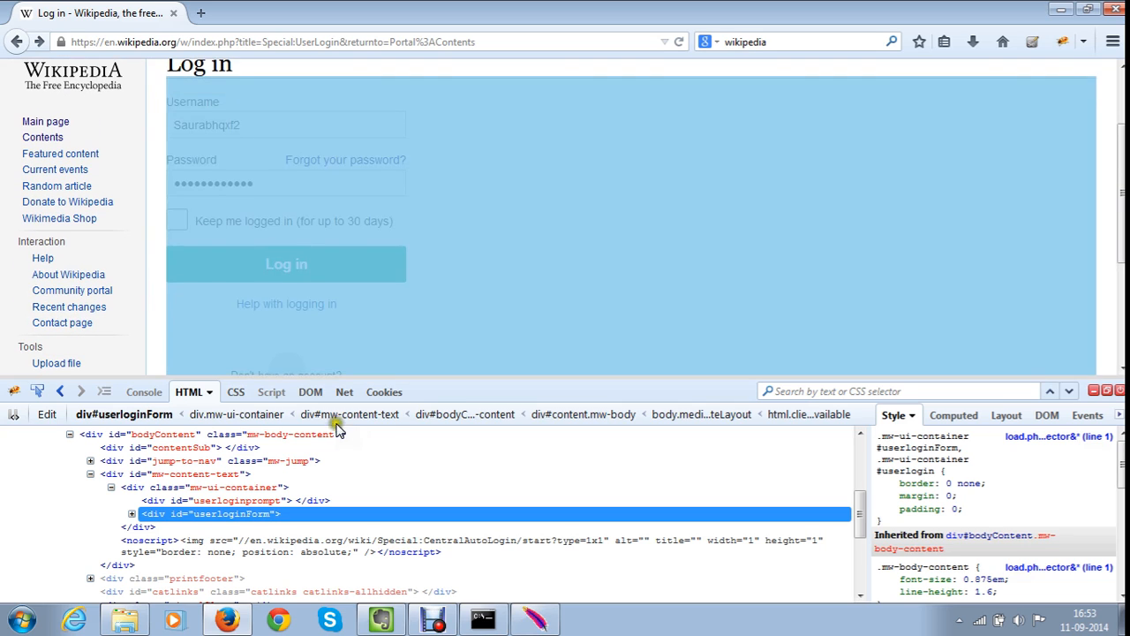
left_click(344, 392)
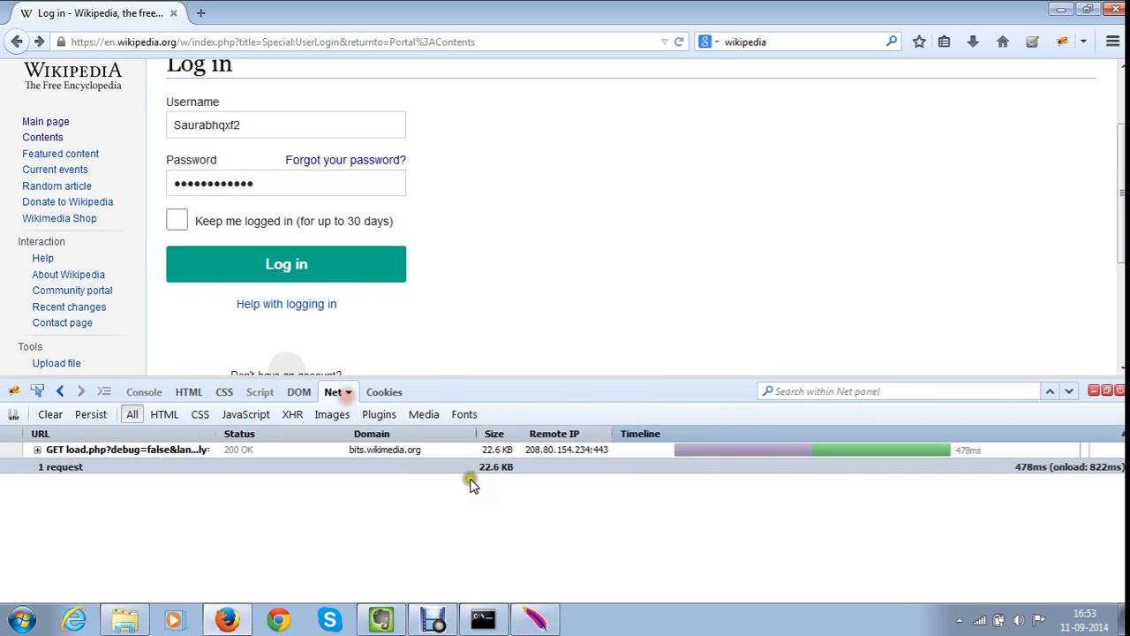
left_click(45, 414)
left_click(355, 260)
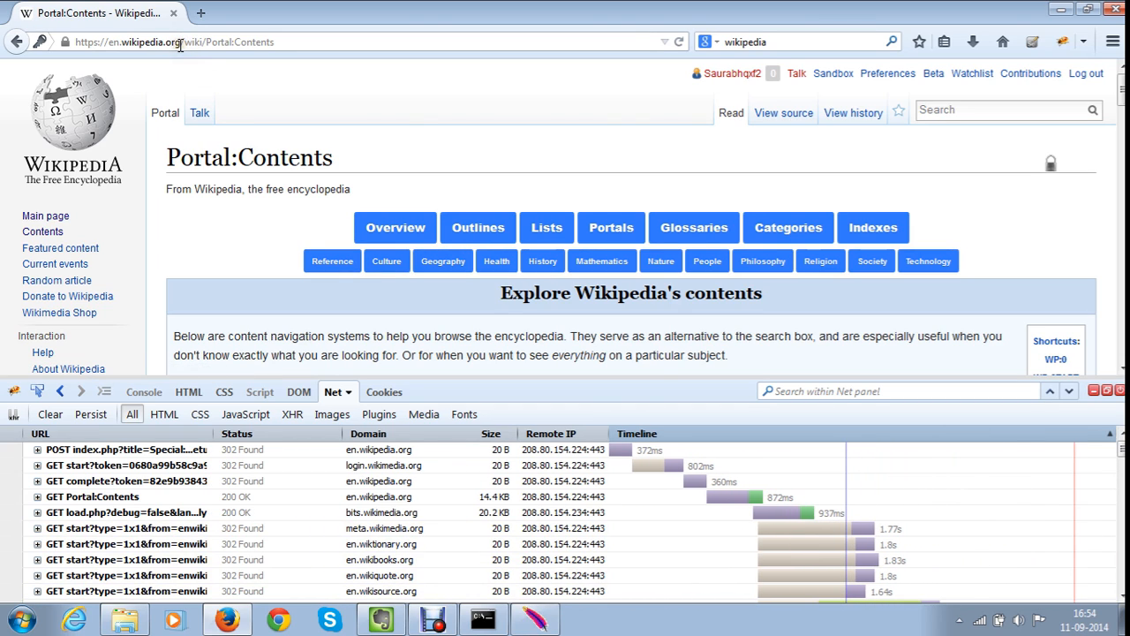
Open Wikipedia's Main Page, check its /wiki/Main_Page path, and log out from there
left_click(48, 216)
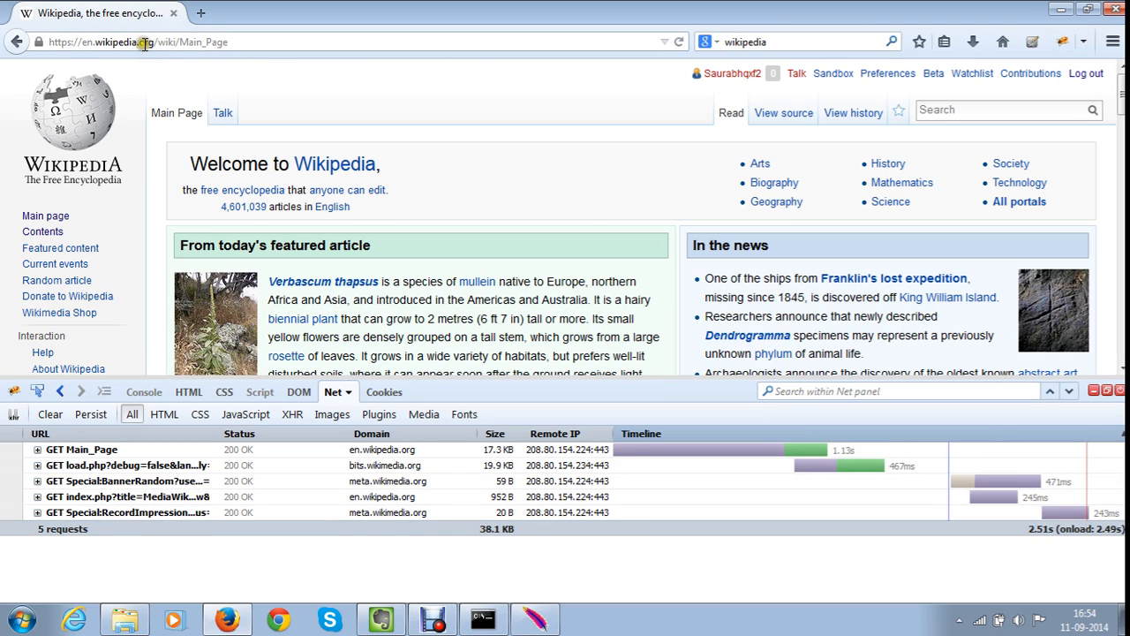
left_click_drag(154, 42, 301, 39)
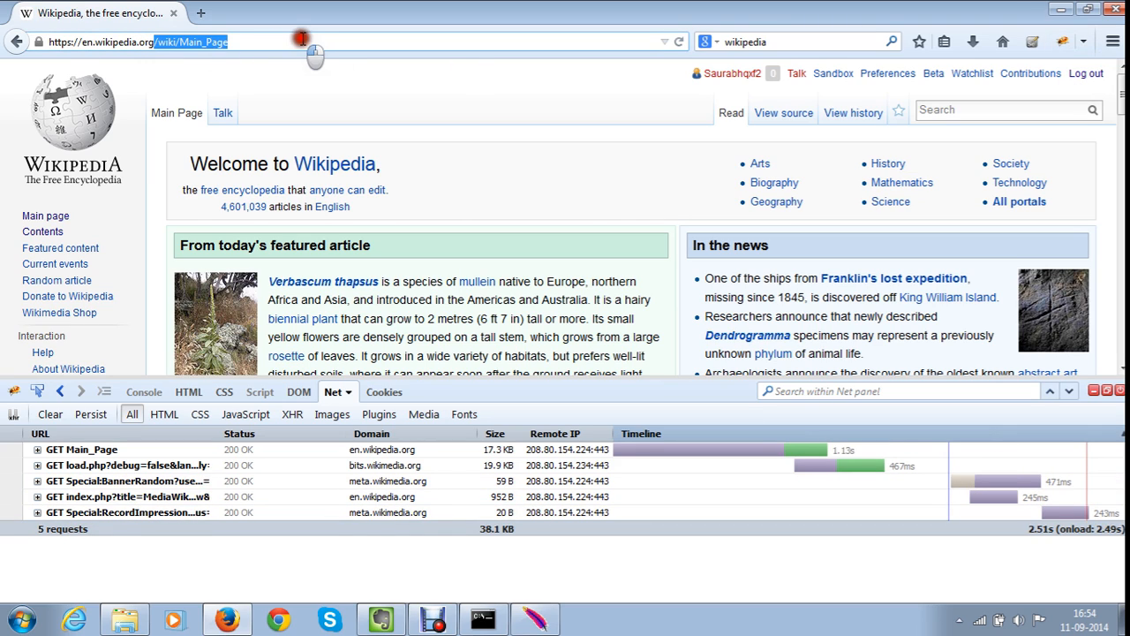
left_click(1088, 75)
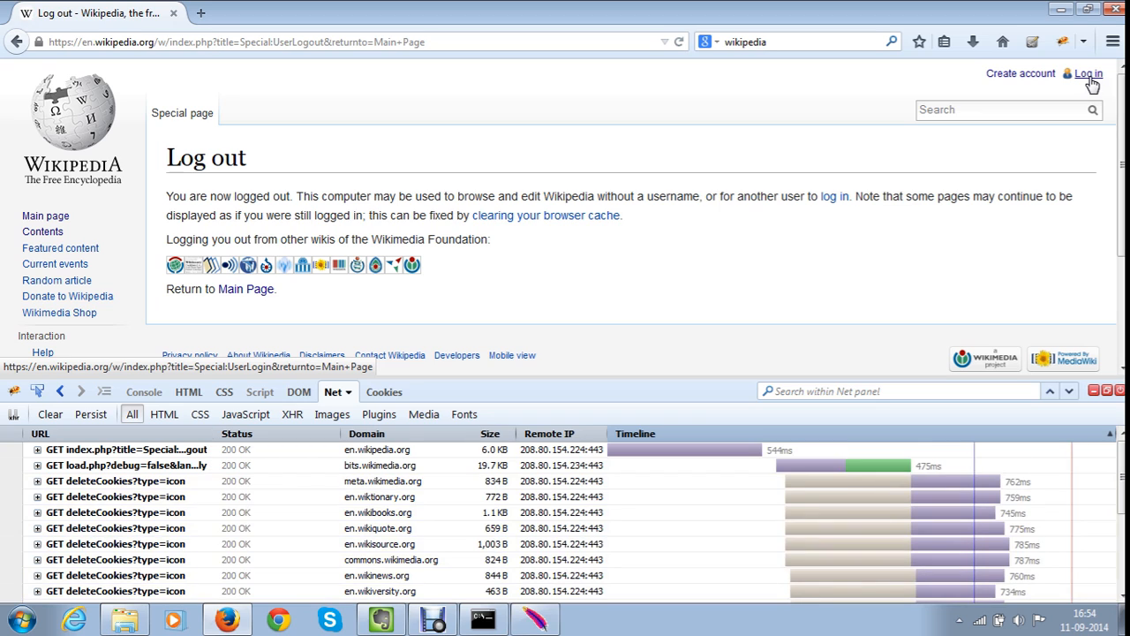
Reopen Wikipedia's login page and log in with the account password
left_click(1089, 74)
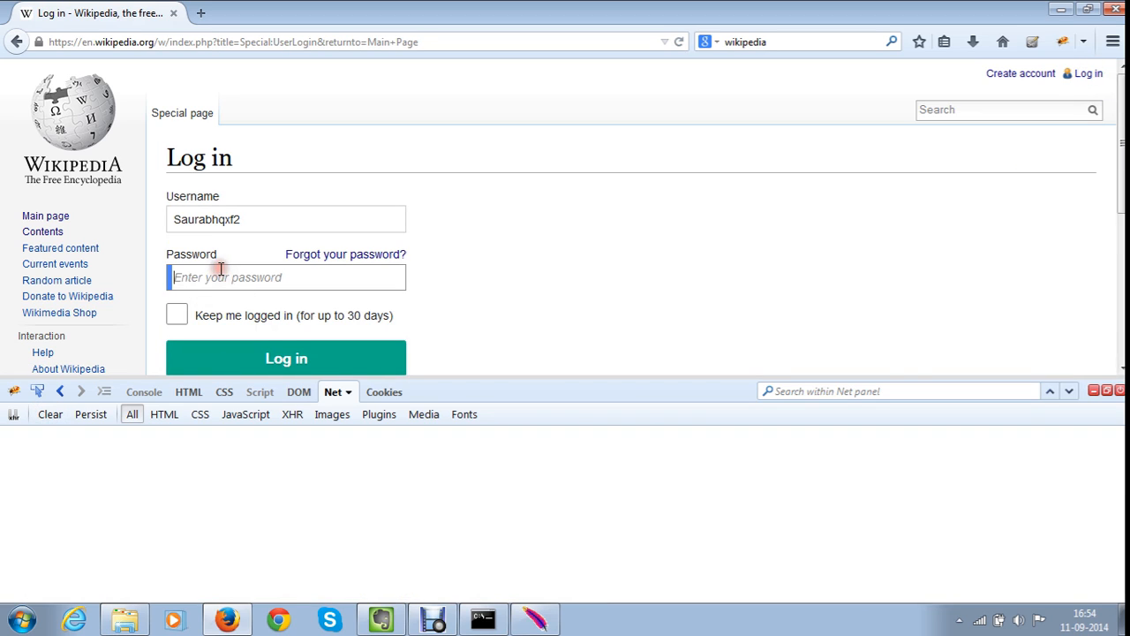
type("•")
left_click(340, 357)
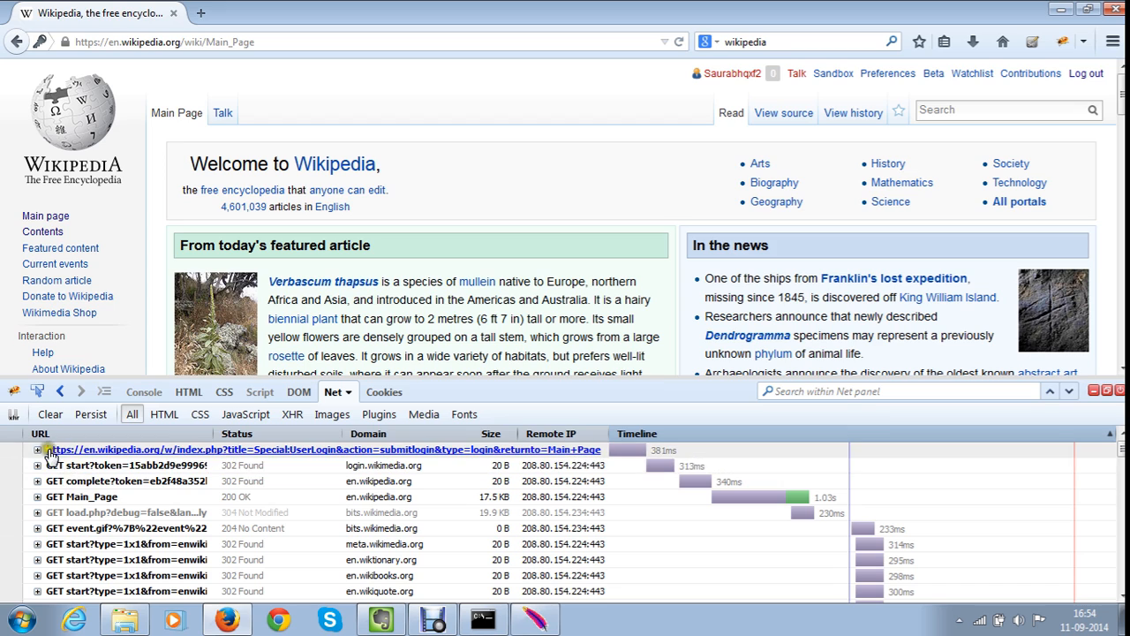
Examine the posted parameters of the index.php login request in Firebug's network log
left_click(39, 453)
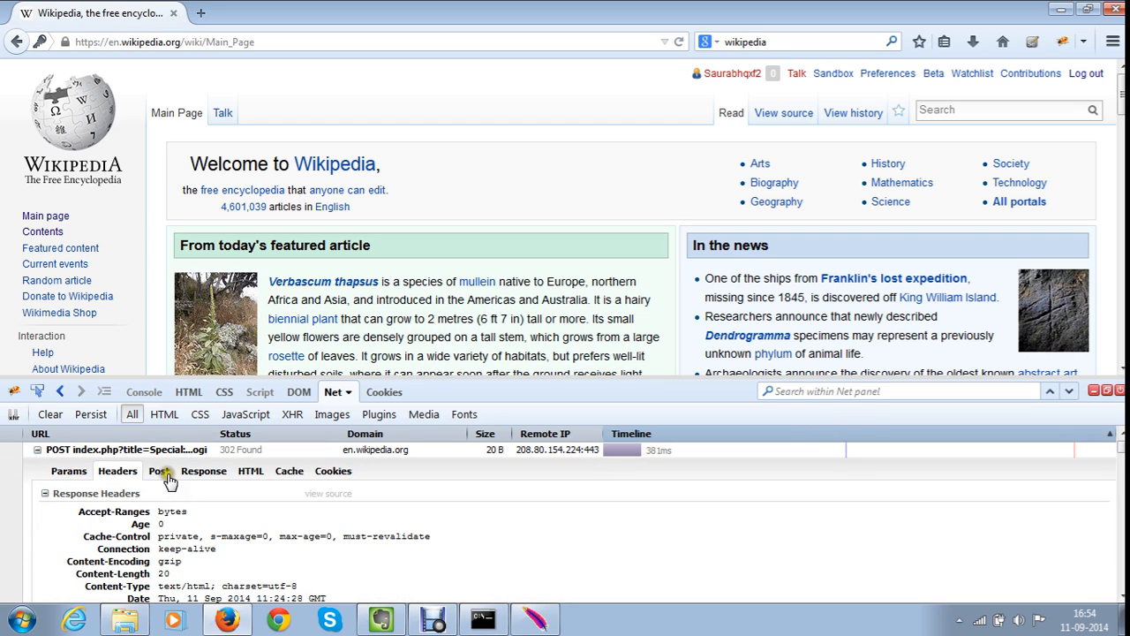
left_click(159, 470)
left_click_drag(46, 518, 223, 564)
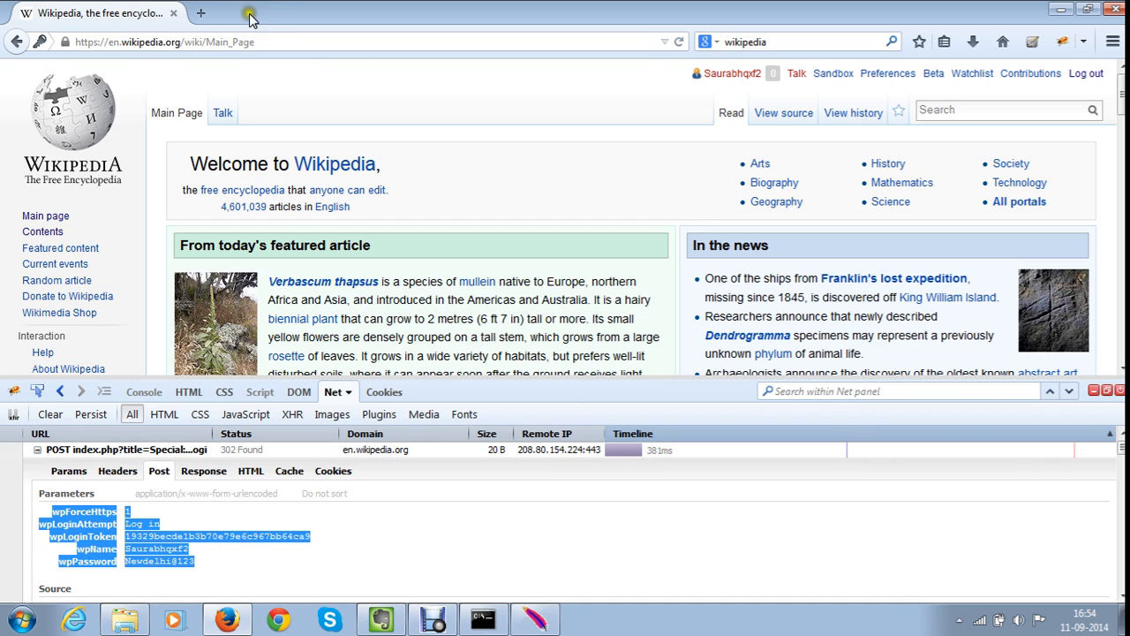
Copy the path /wiki/Main_Page from the Wikipedia page address and switch to JMeter
left_click_drag(265, 42, 182, 44)
key("ctrl+c")
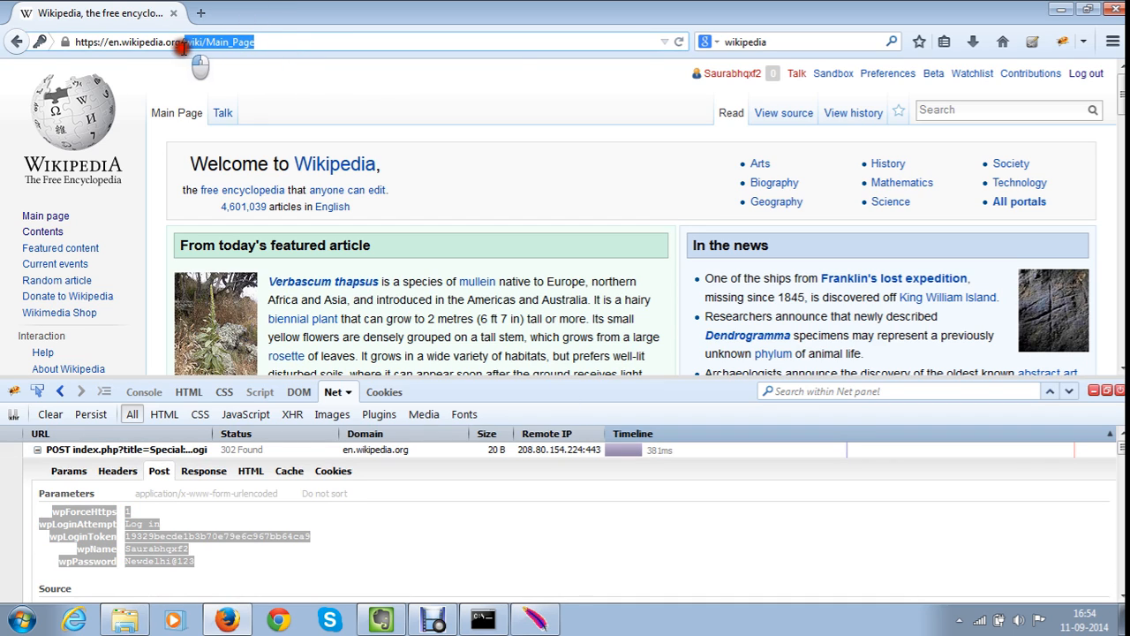
key("alt+Tab")
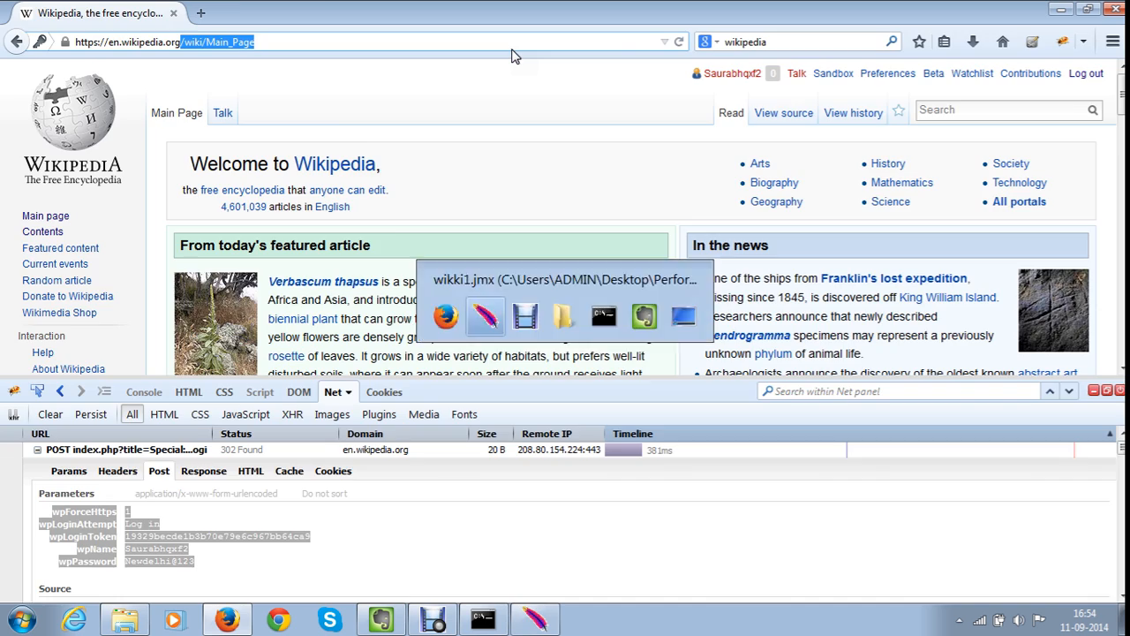
Add an HTTP Request sampler to the Thread Group
left_click(89, 94)
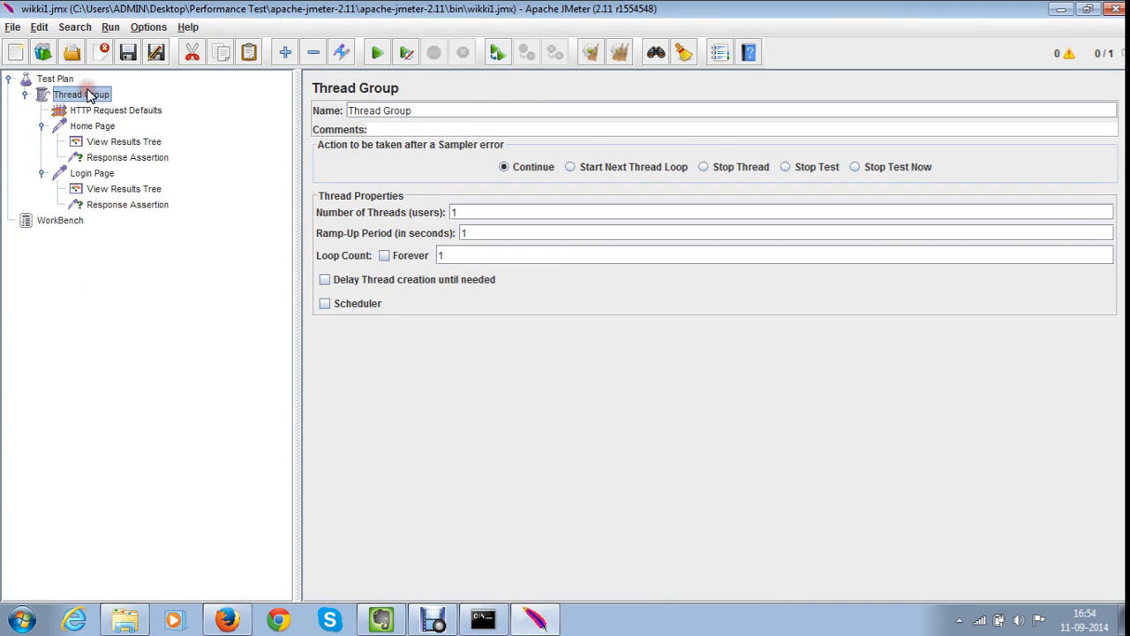
right_click(88, 94)
mouse_move(247, 100)
mouse_move(318, 169)
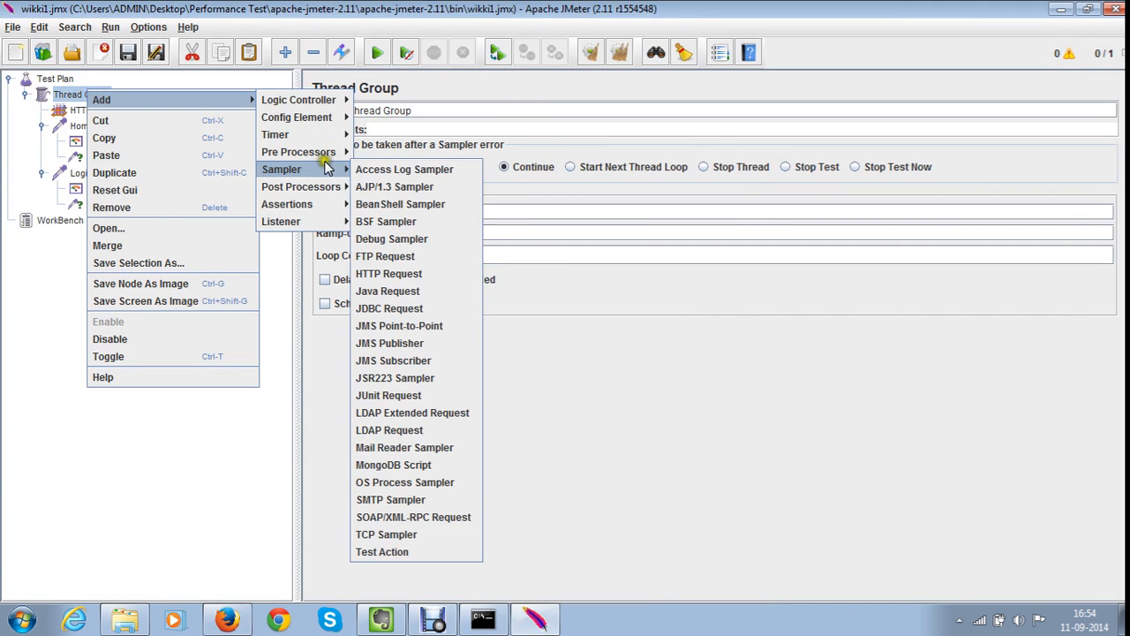
left_click(388, 274)
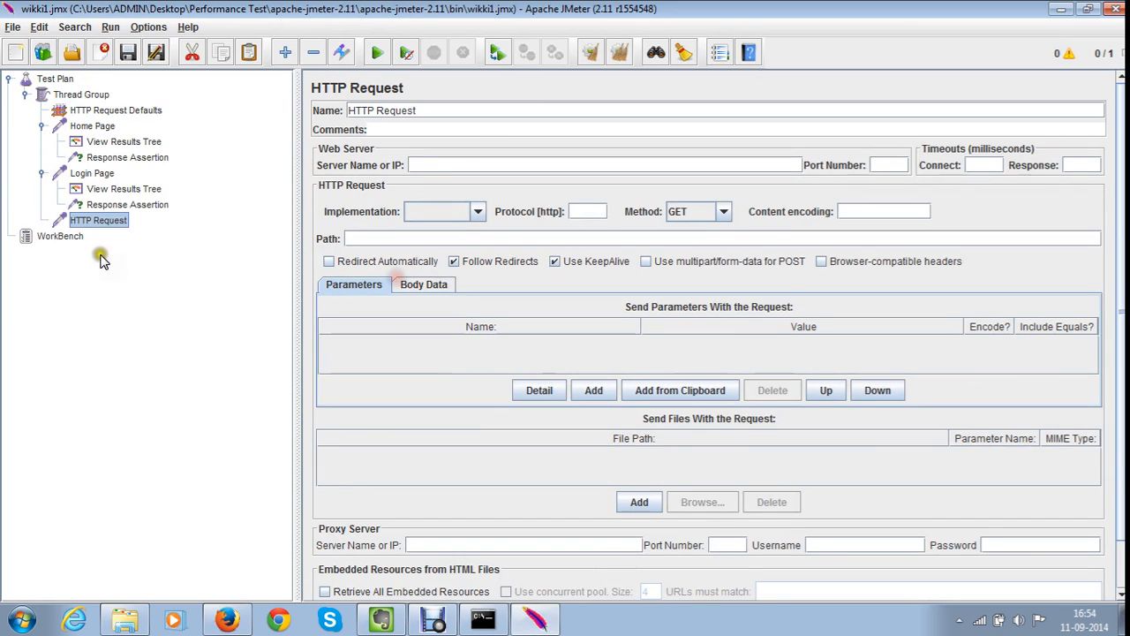
Name the new HTTP Request "Post Request For Login Page" and paste /wiki/Main_Page as its path
left_click(421, 111)
left_click_drag(421, 111, 321, 111)
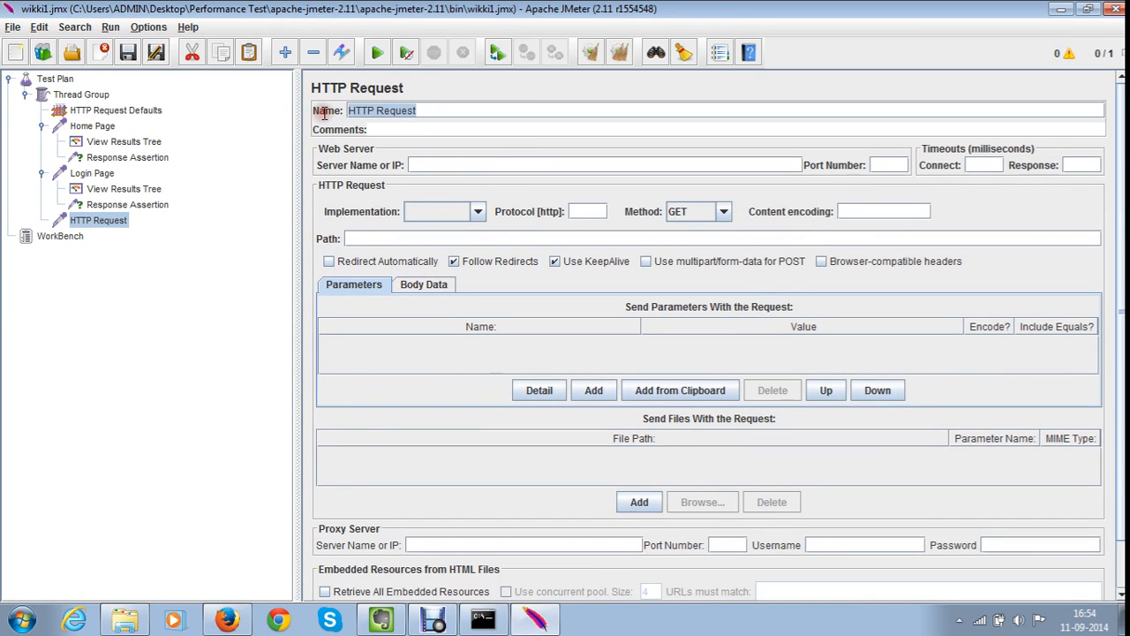
type("Lo")
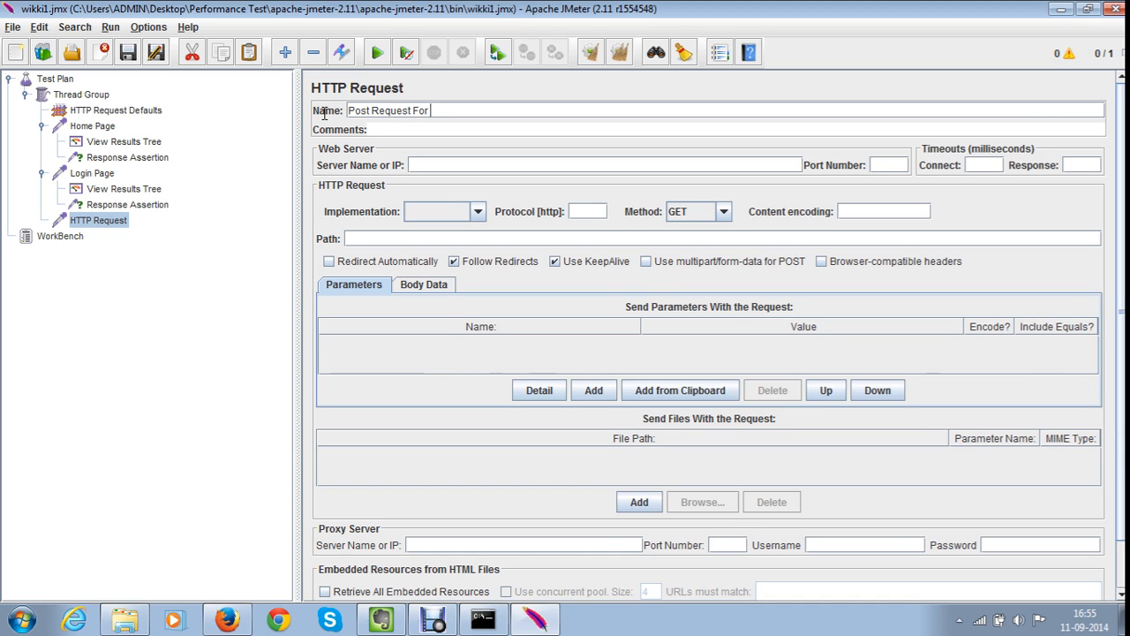
type("Login Page")
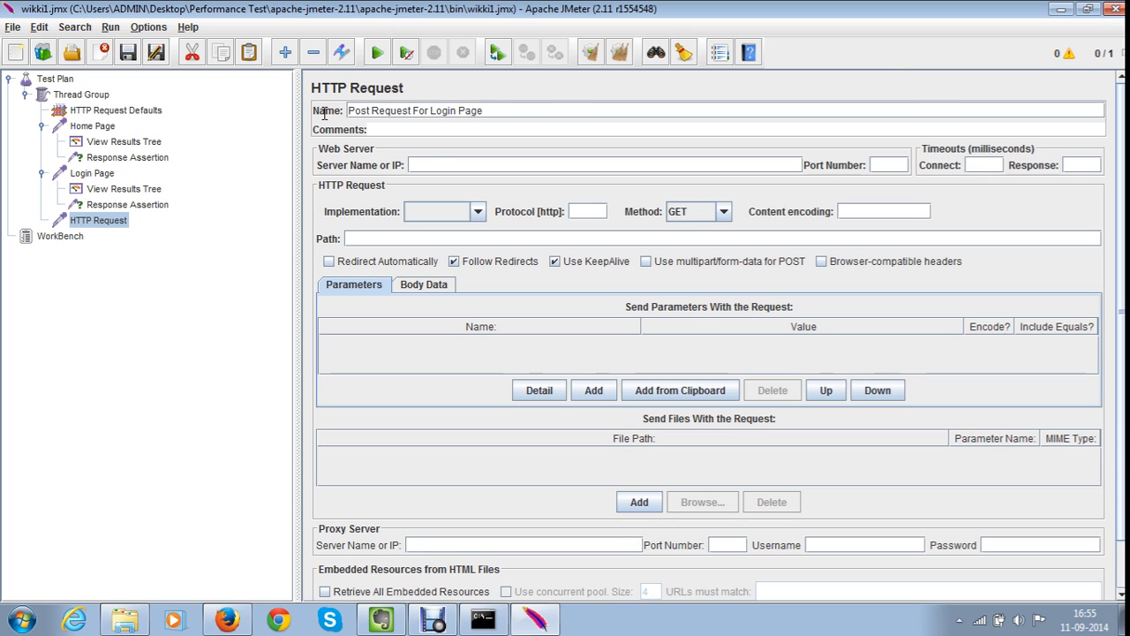
left_click(393, 240)
key("ctrl+v")
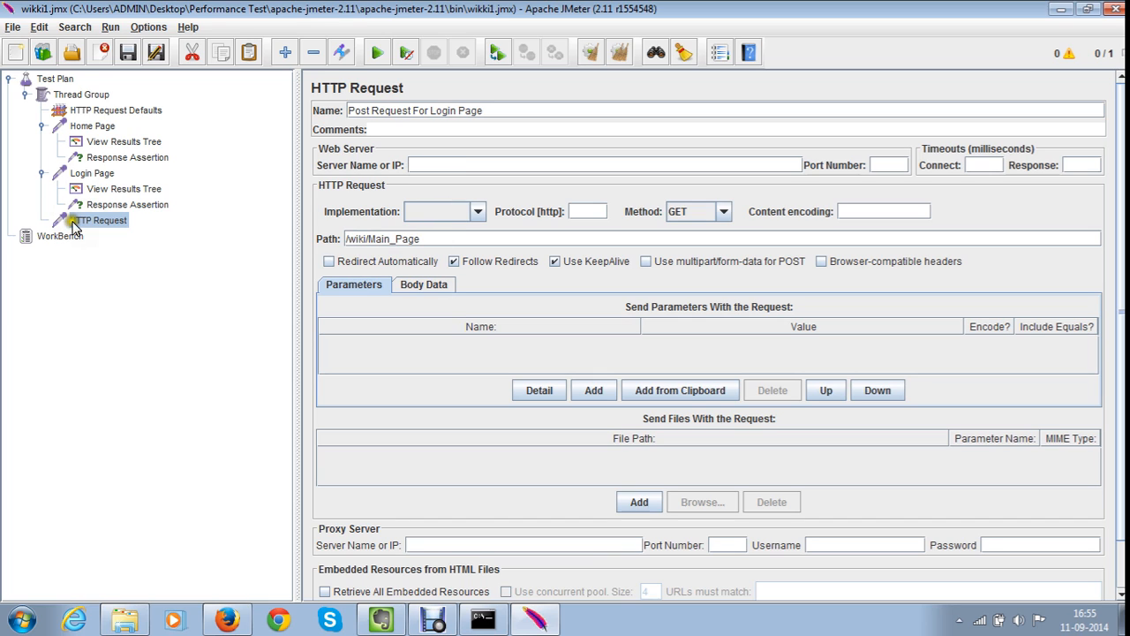
left_click(107, 113)
left_click(106, 223)
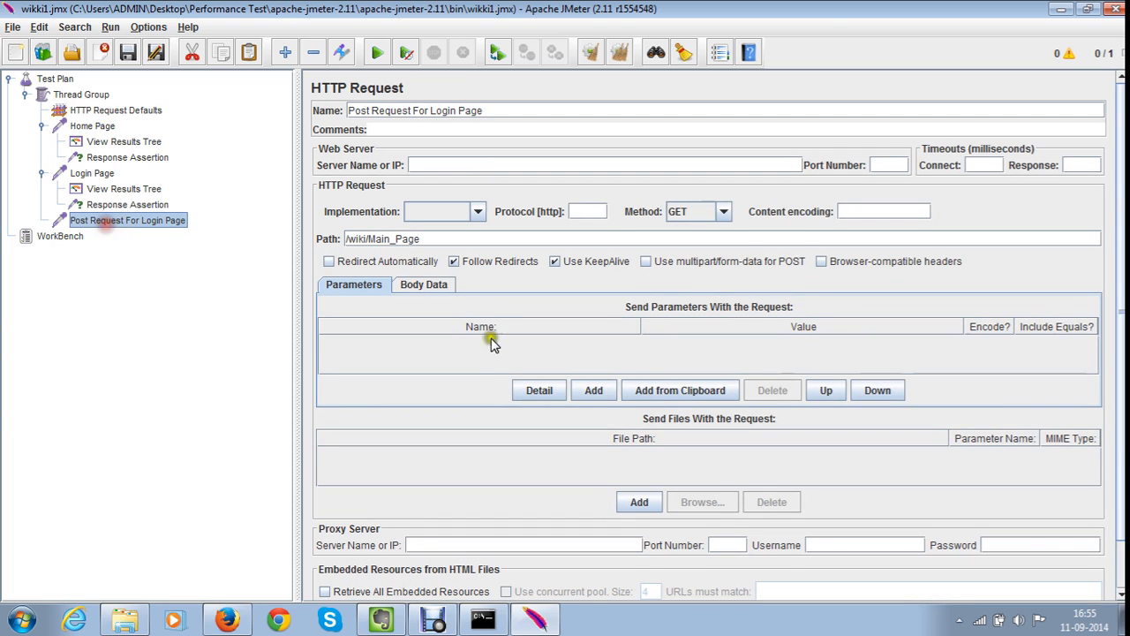
Add the request parameter wpForceHttps with value 1, copying its name from the login request's posted parameters in Firebug
left_click(596, 391)
key("alt+Tab")
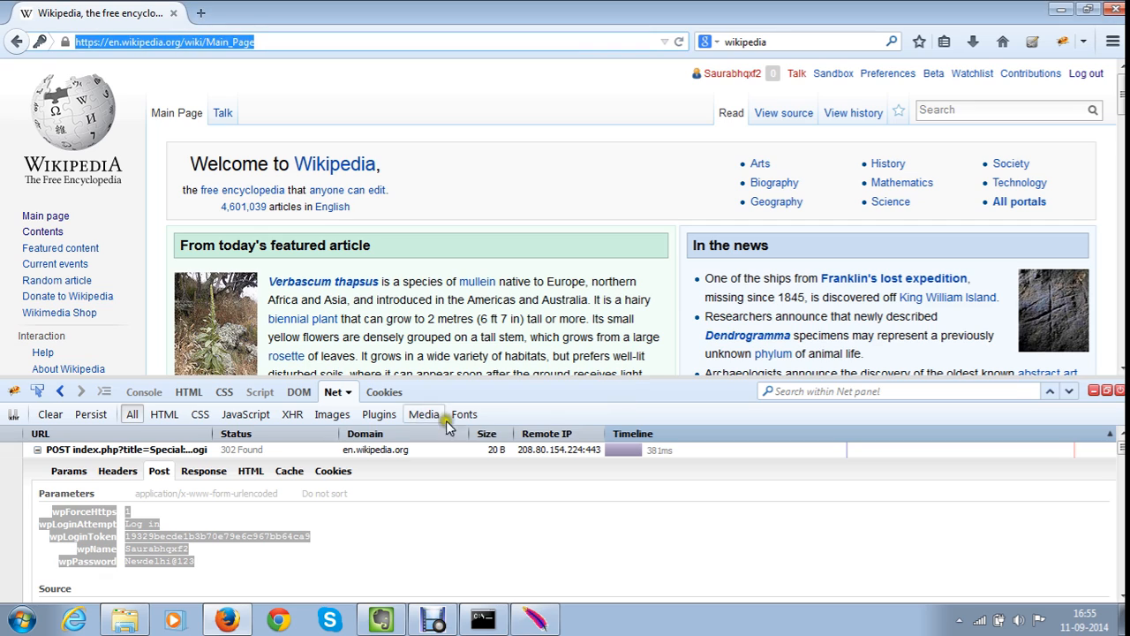
double_click(61, 512)
key("ctrl+c")
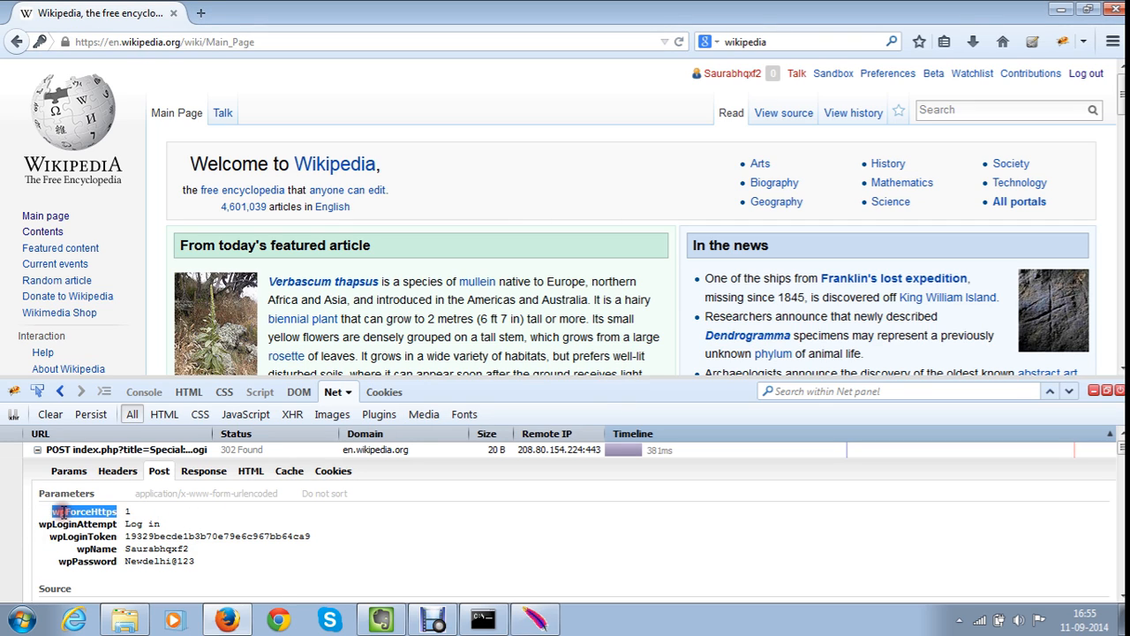
key("alt+Tab")
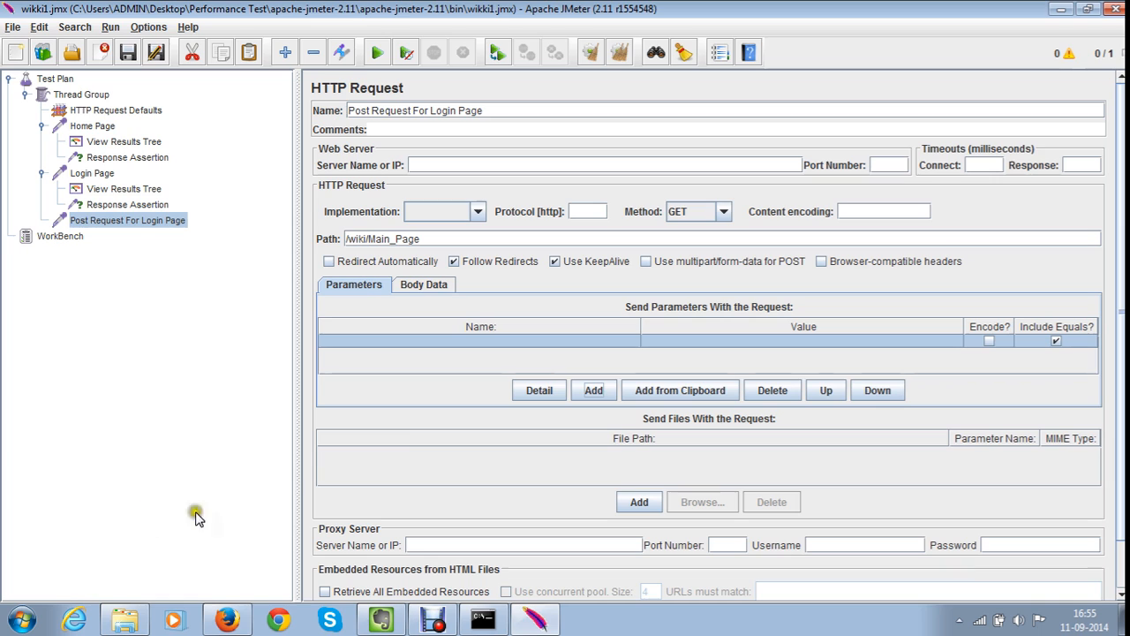
double_click(429, 347)
key("ctrl+v")
double_click(699, 346)
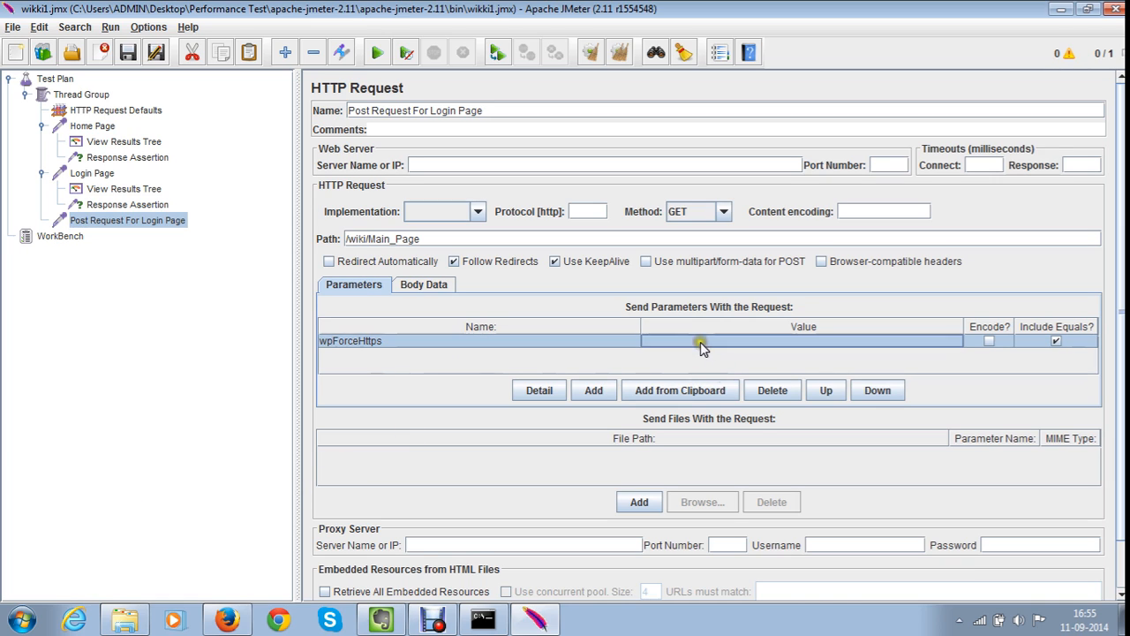
type("1")
Add a second request parameter, wpLoginAttempt, with the value "Log in" taken from Firebug's posted parameters
left_click(594, 391)
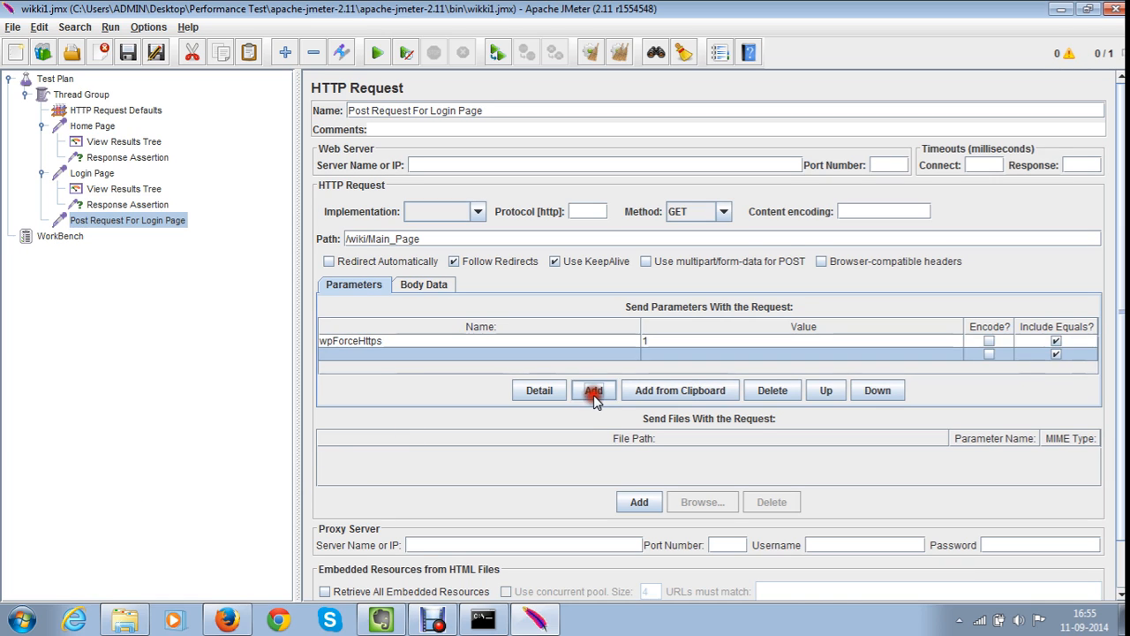
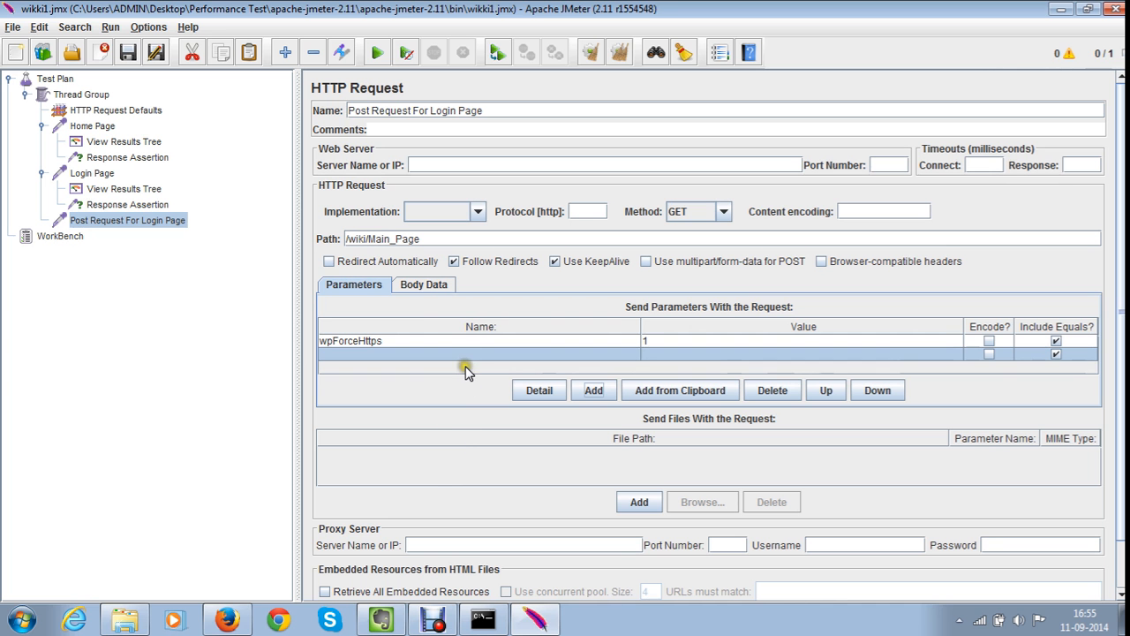
double_click(463, 353)
type("wpLoginAttempt")
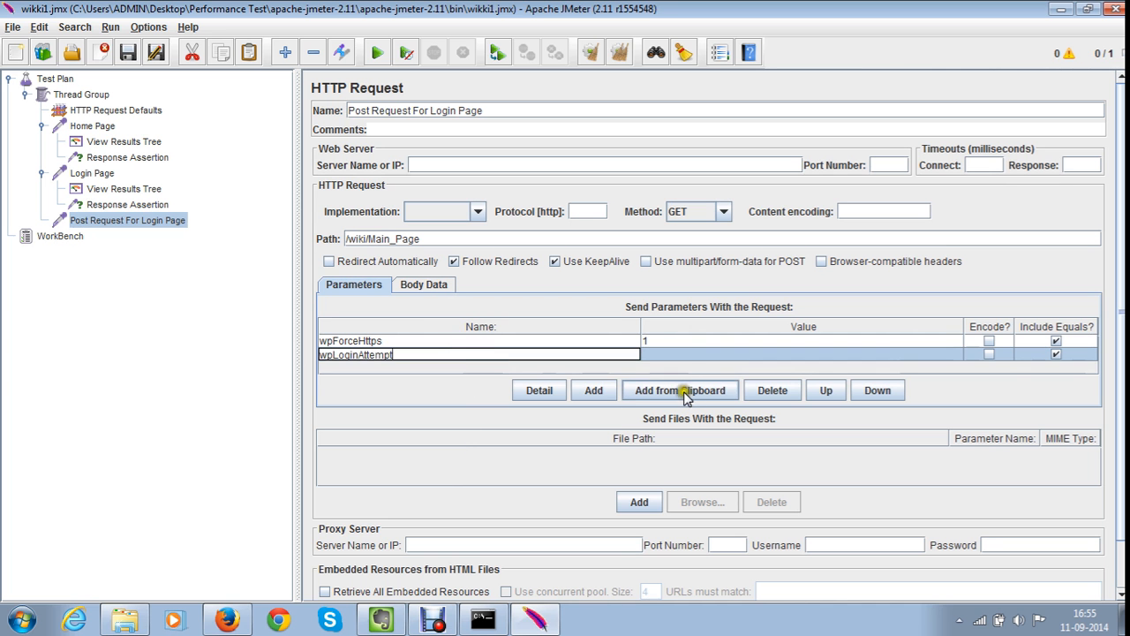
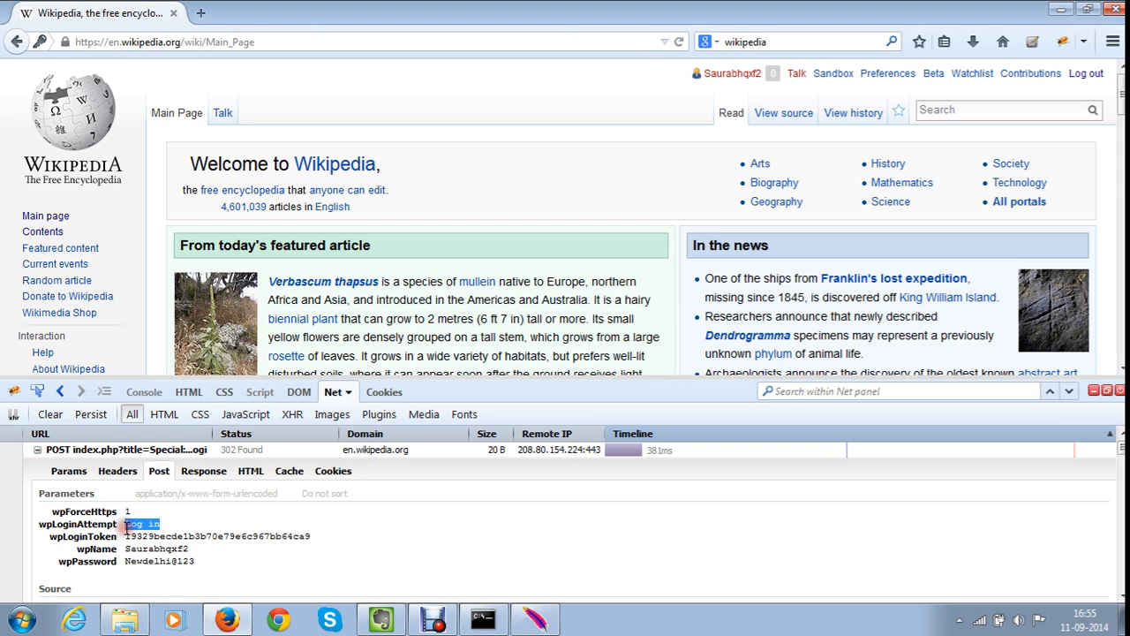
key("alt+Tab")
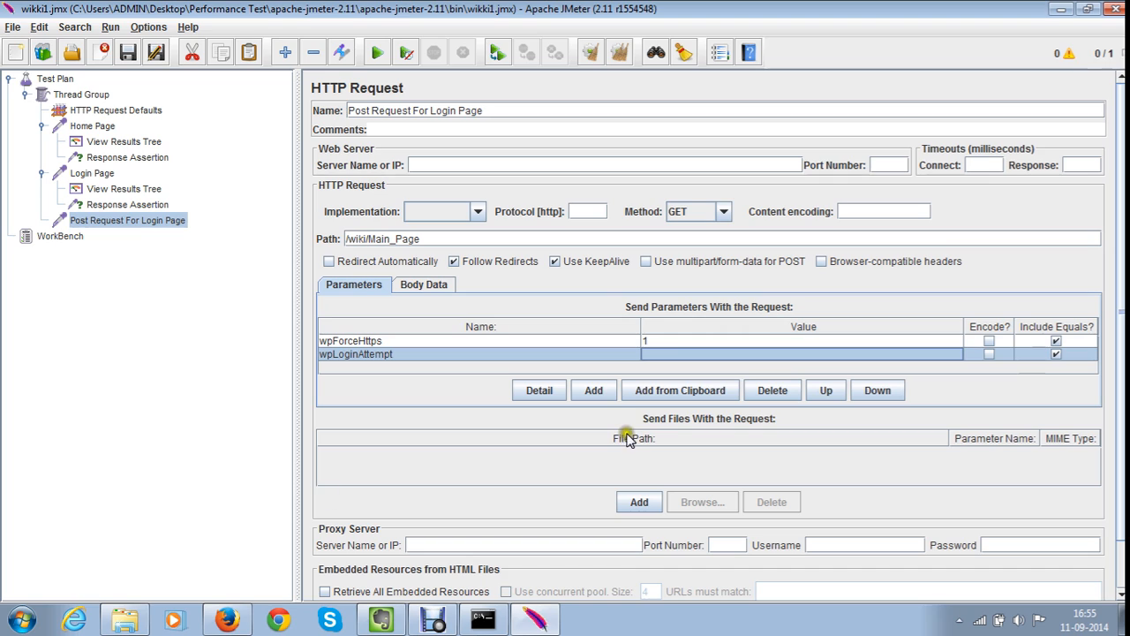
double_click(676, 358)
type("Log in")
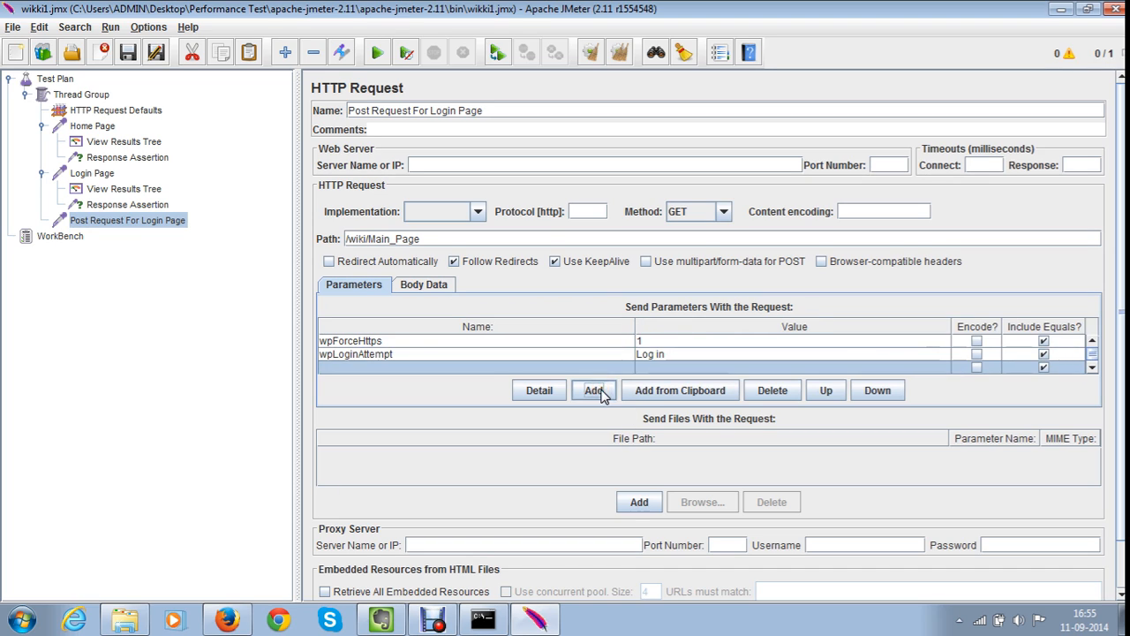
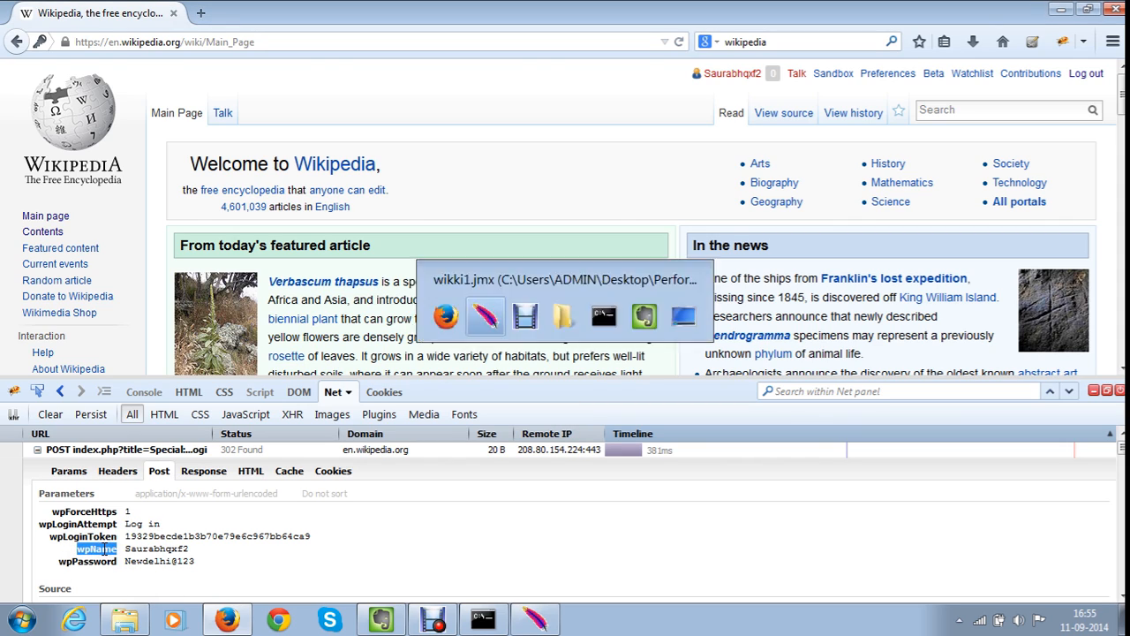
Fill the third parameter row with wpName and the account username copied from Firebug's posted parameters
double_click(415, 368)
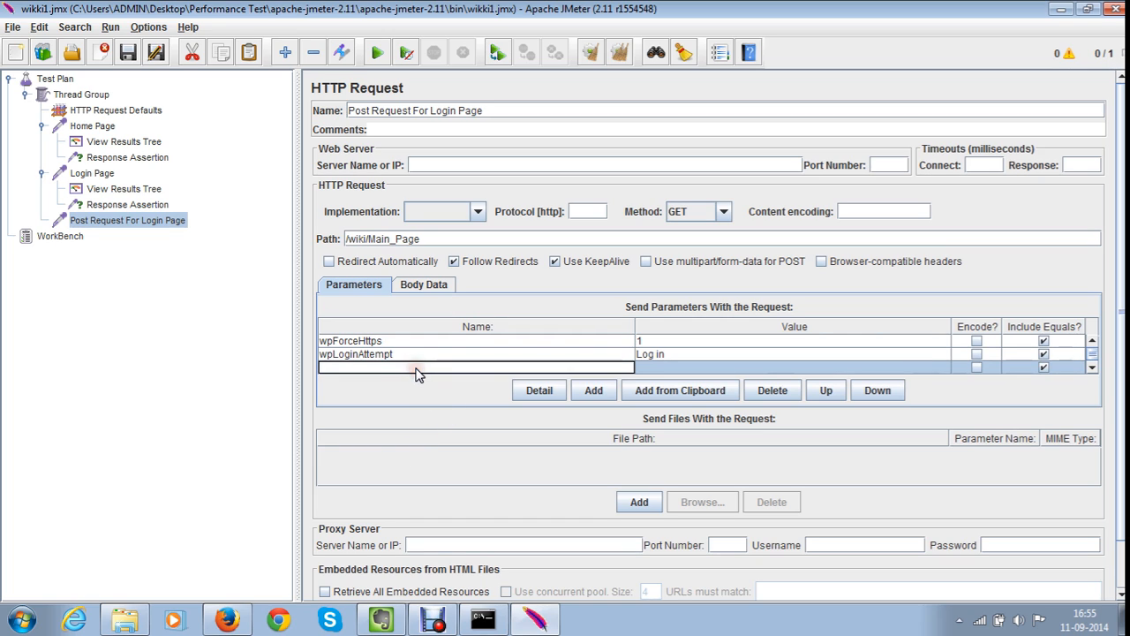
left_click(668, 367)
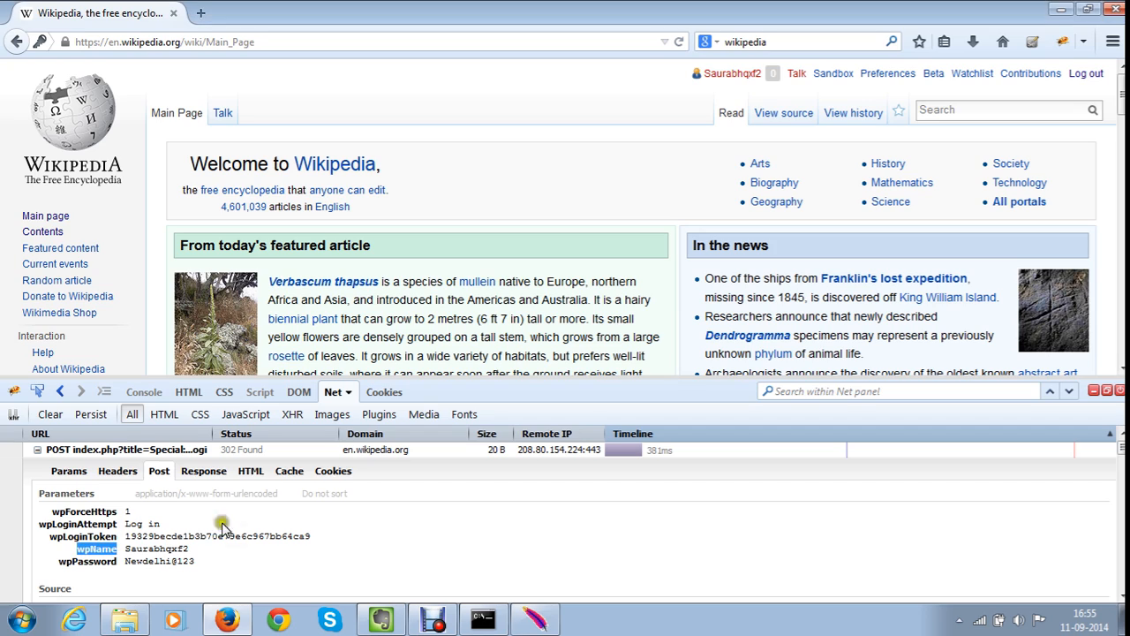
key("alt+Tab")
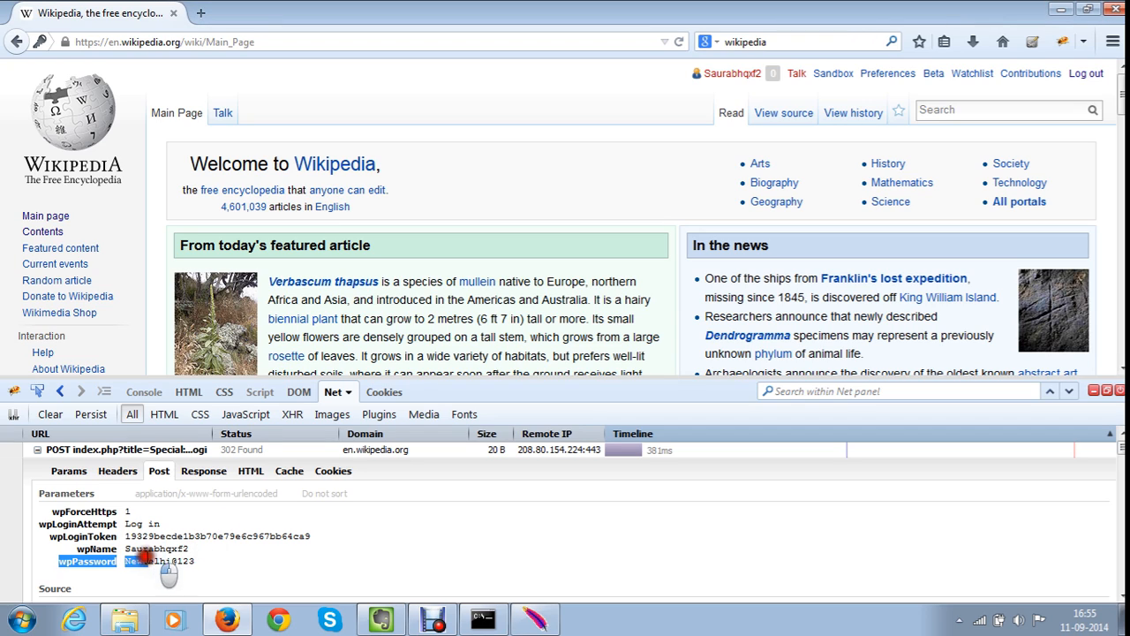
double_click(125, 549)
key("ctrl+c")
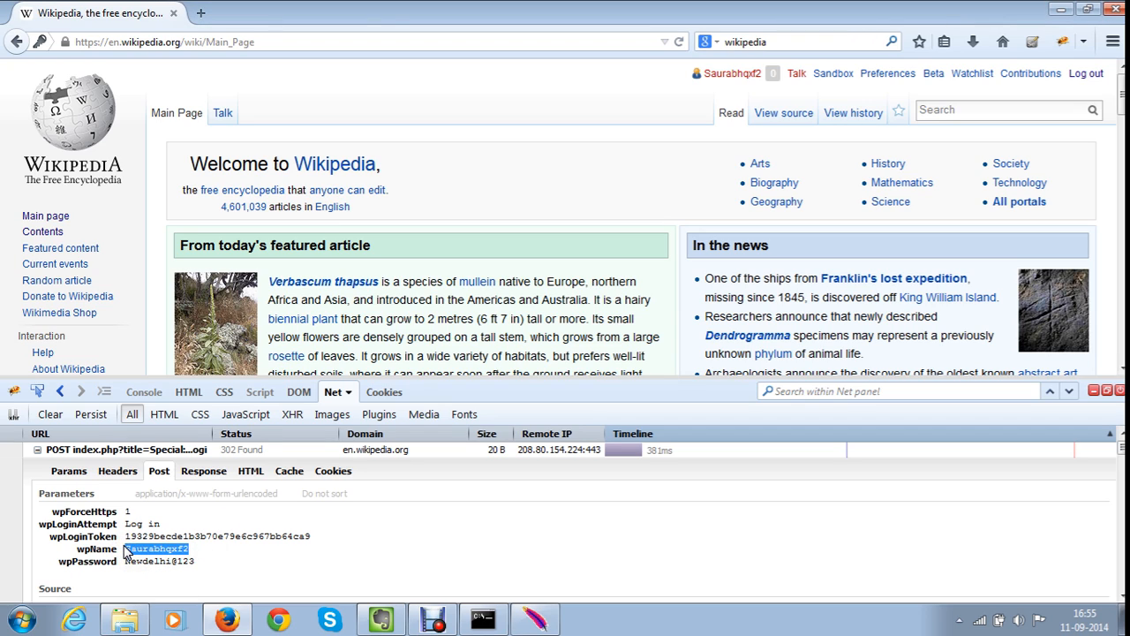
key("alt+Tab")
left_click(676, 368)
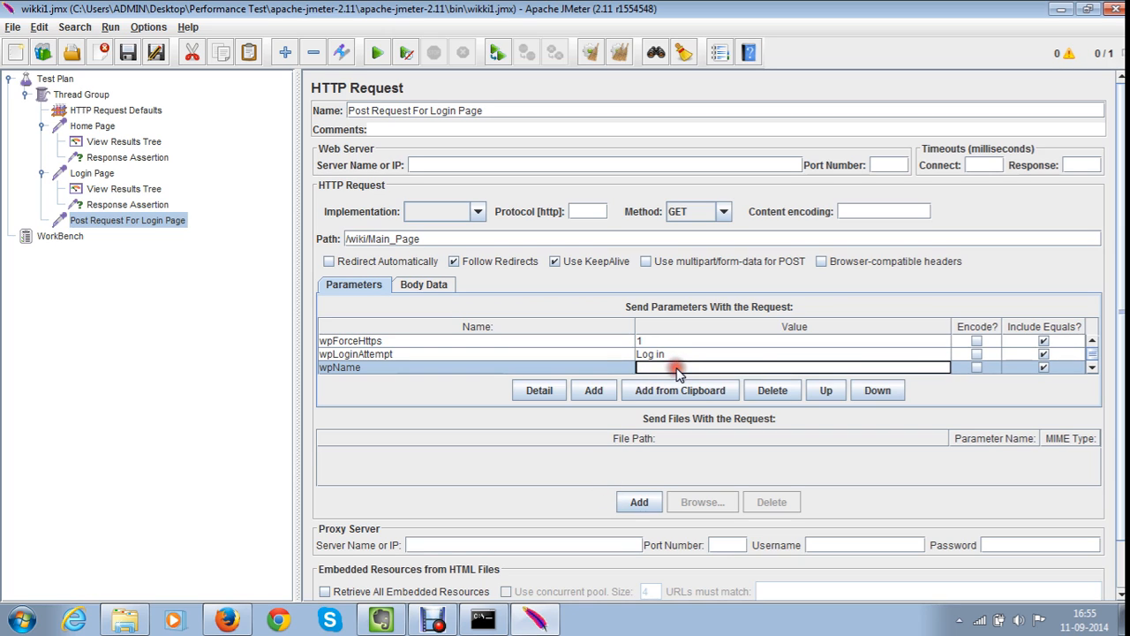
key("ctrl+v")
left_click(575, 353)
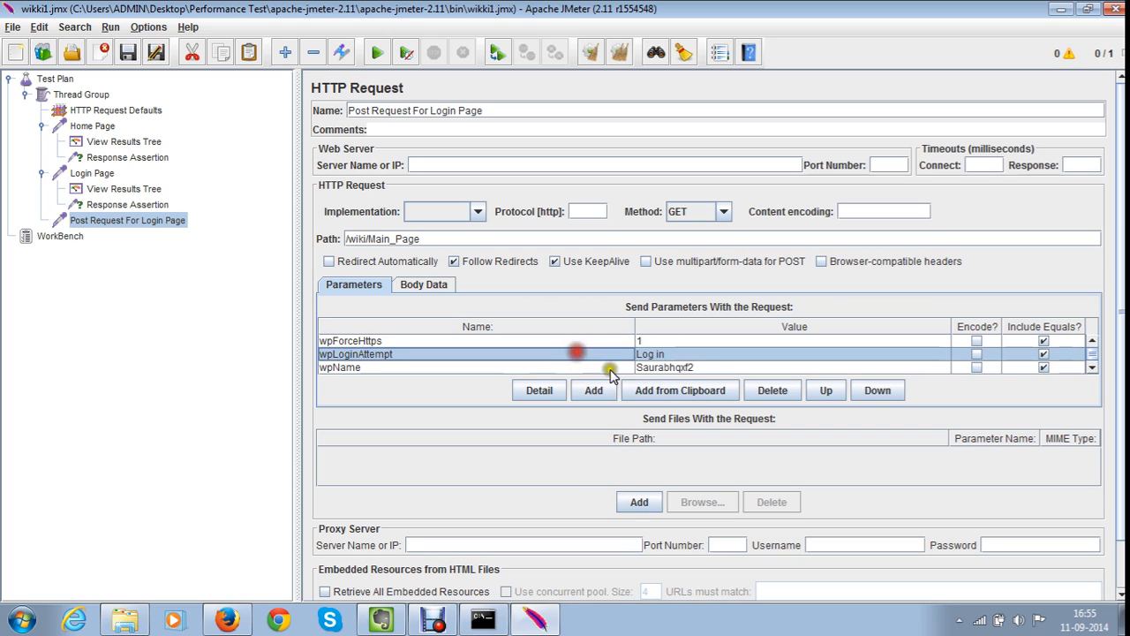
left_click(651, 369)
Add a fourth request parameter and name it wpPassword, copying the name from Firebug's posted parameters
left_click(586, 390)
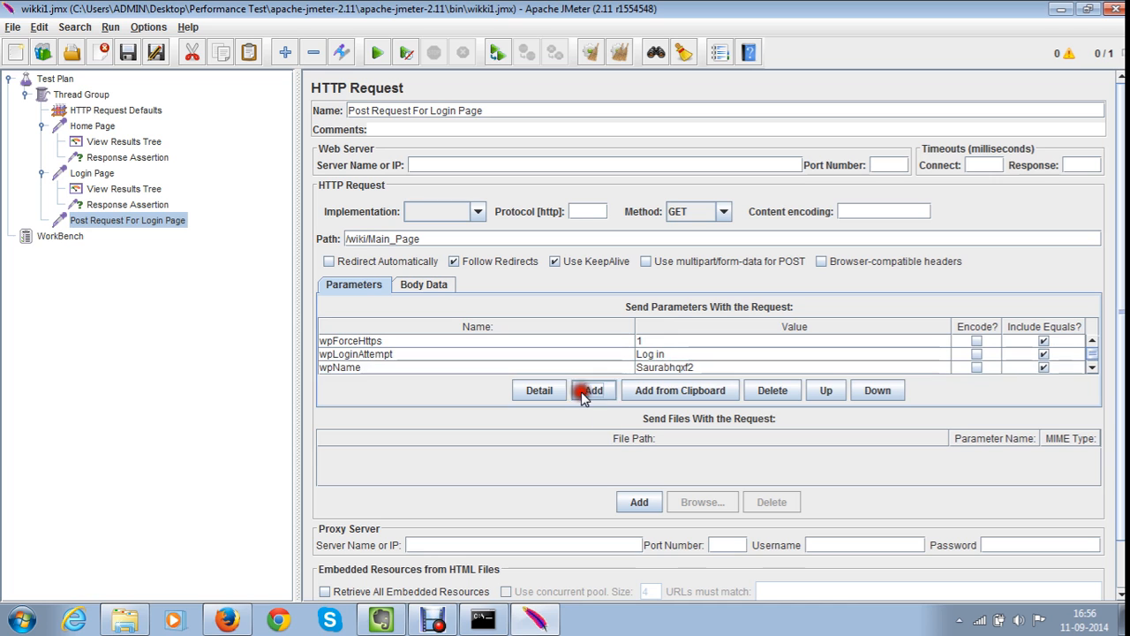
left_click(1092, 368)
left_click(340, 356)
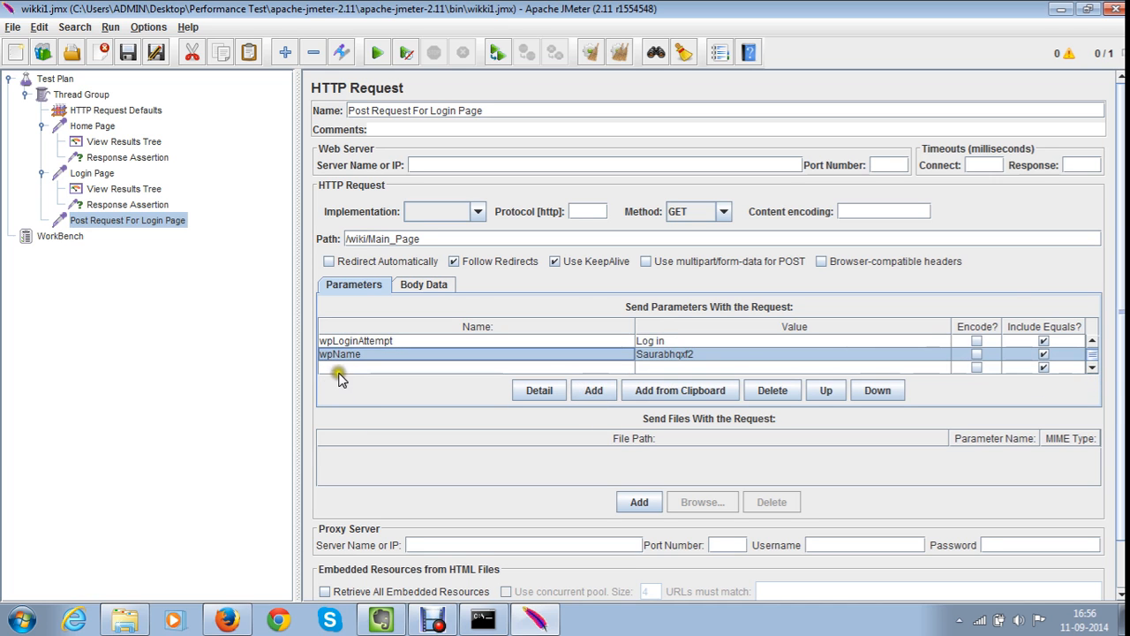
left_click(340, 369)
key("alt+Tab")
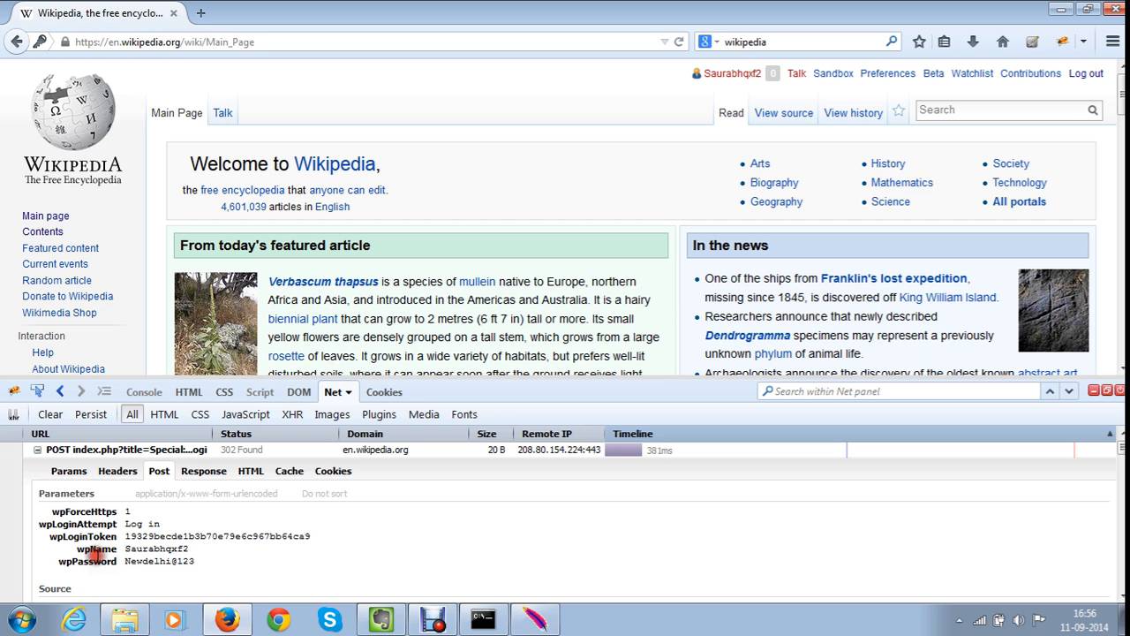
double_click(89, 562)
key("ctrl+c")
key("alt+Tab")
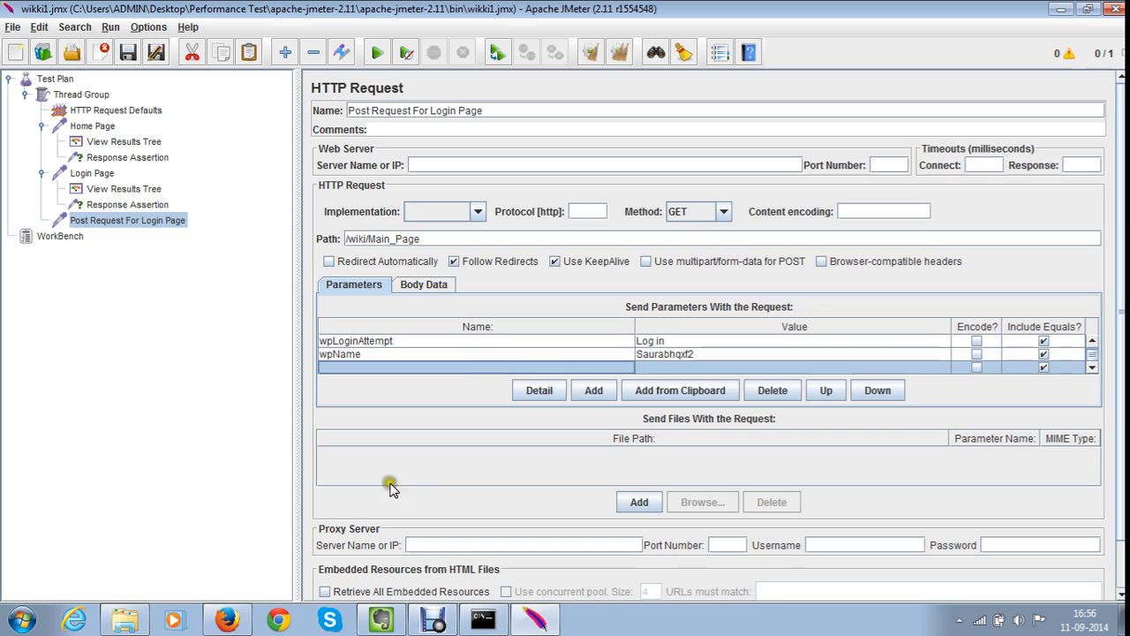
double_click(454, 367)
key("ctrl+v")
Copy the account password from Firebug's posted parameters into the value of the wpPassword parameter in JMeter
key("alt+Tab")
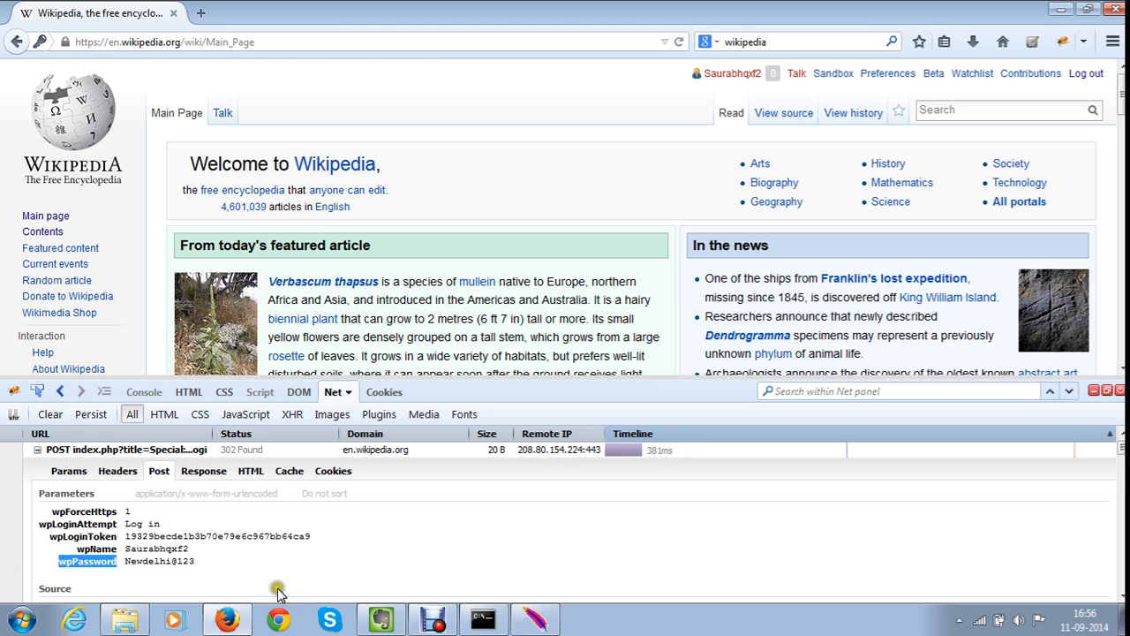
left_click(164, 566)
triple_click(166, 563)
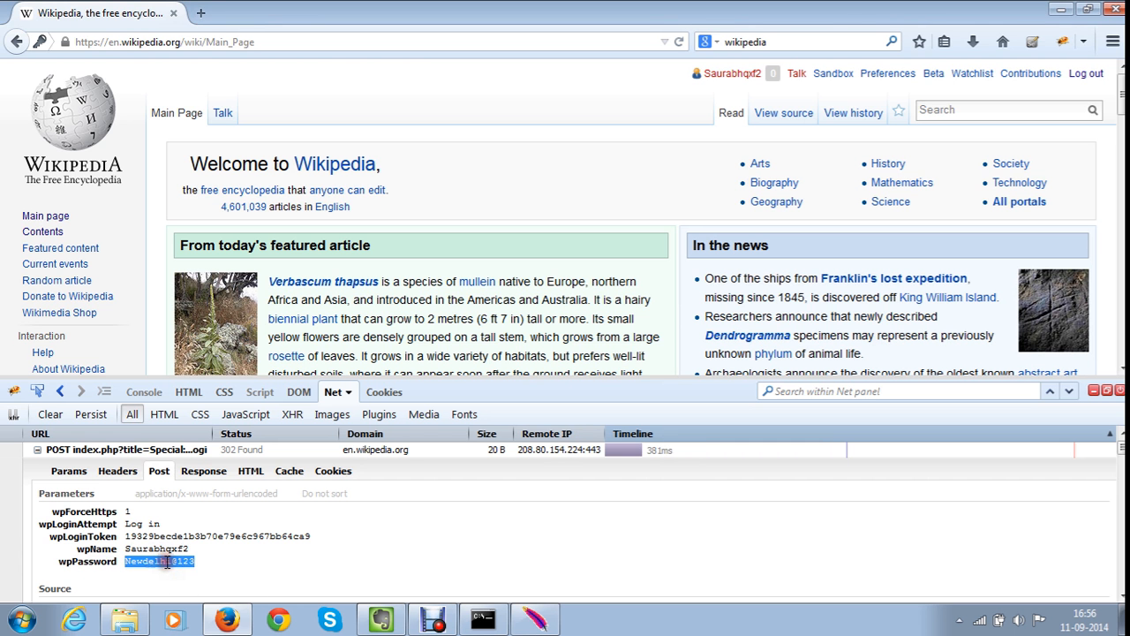
key("ctrl+c")
key("alt+Tab")
double_click(666, 367)
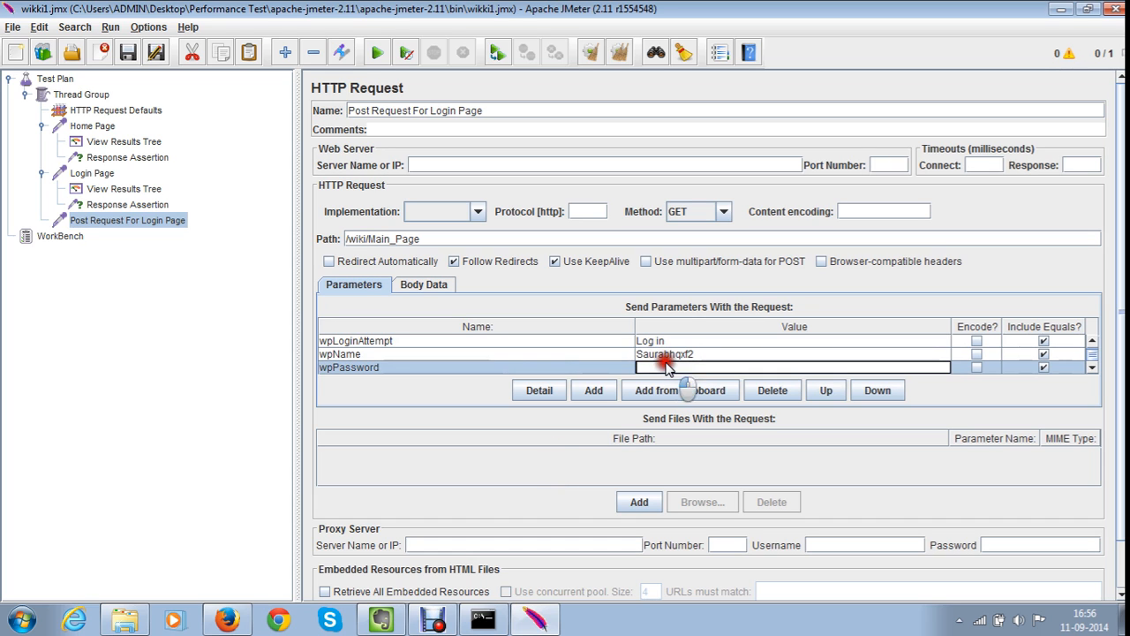
key("ctrl+v")
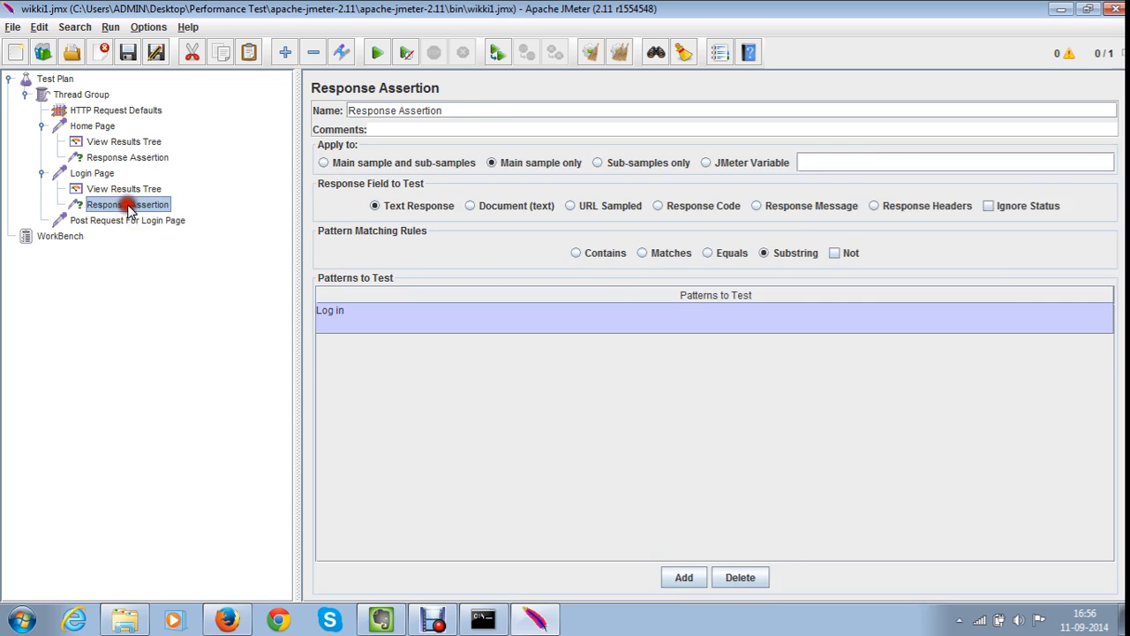
left_click(126, 205)
left_click(130, 221)
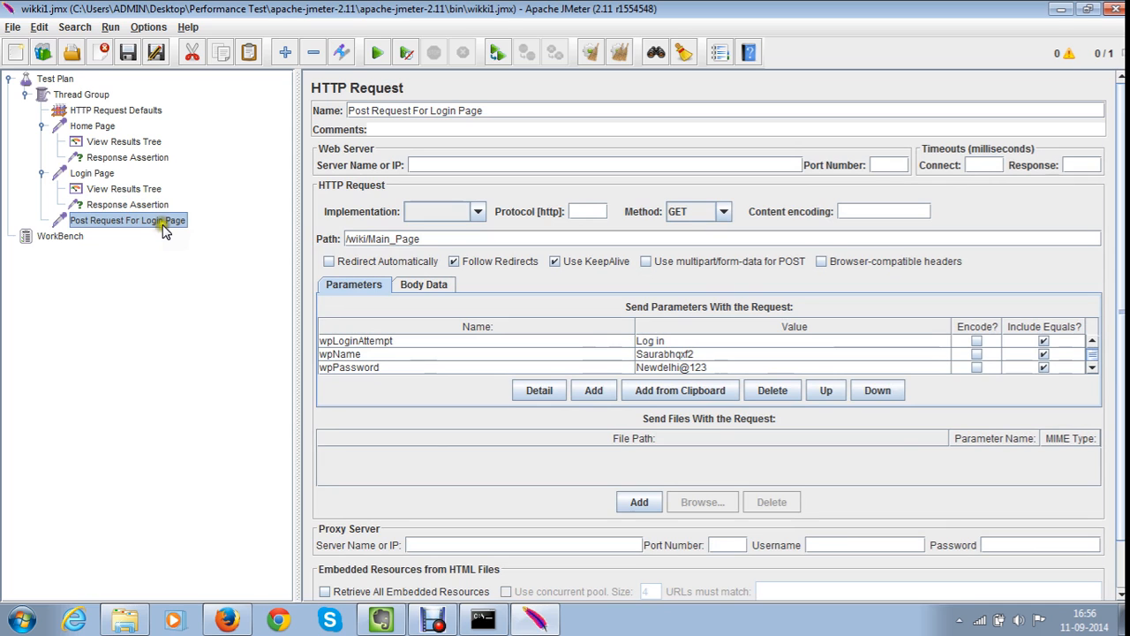
Add a View Results Tree listener to the Post Request For Login Page sampler
right_click(165, 228)
mouse_move(282, 232)
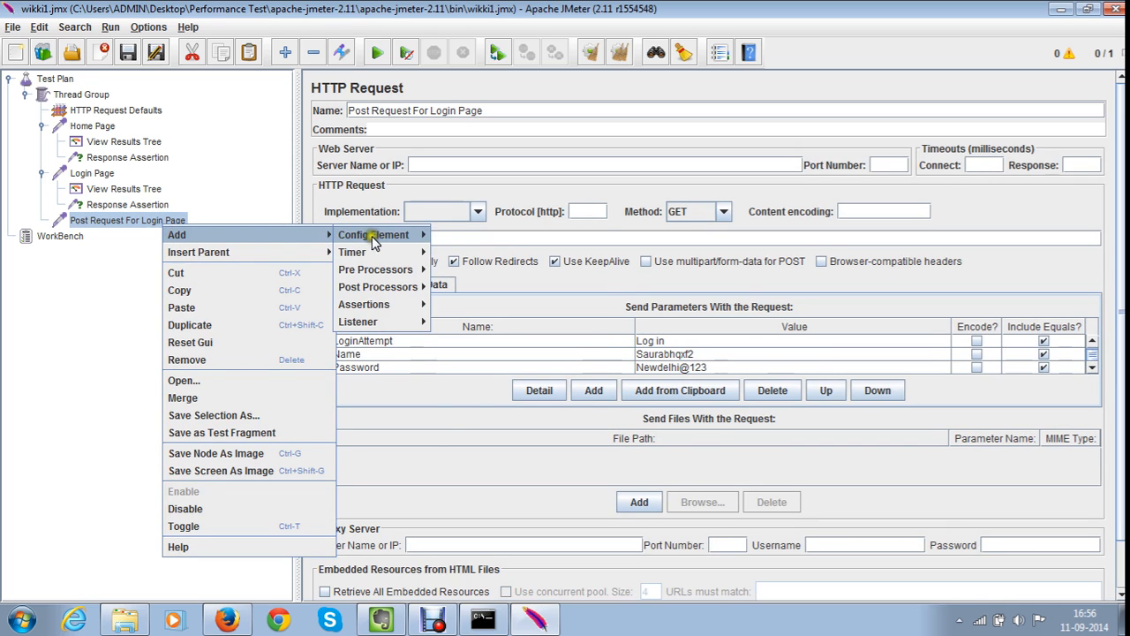
mouse_move(398, 327)
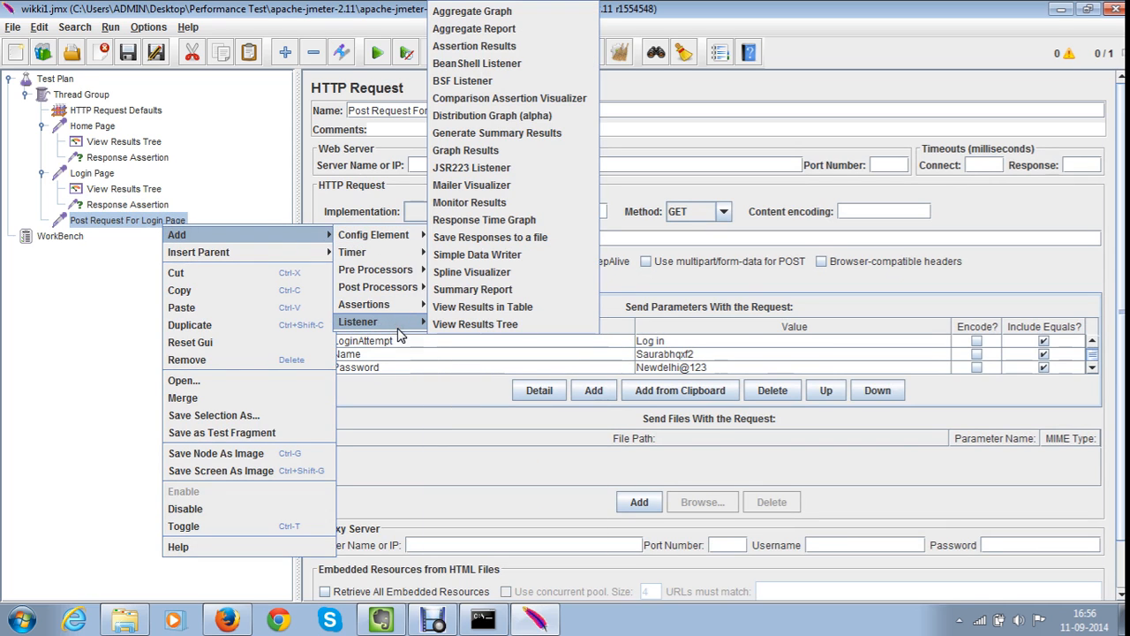
left_click(470, 324)
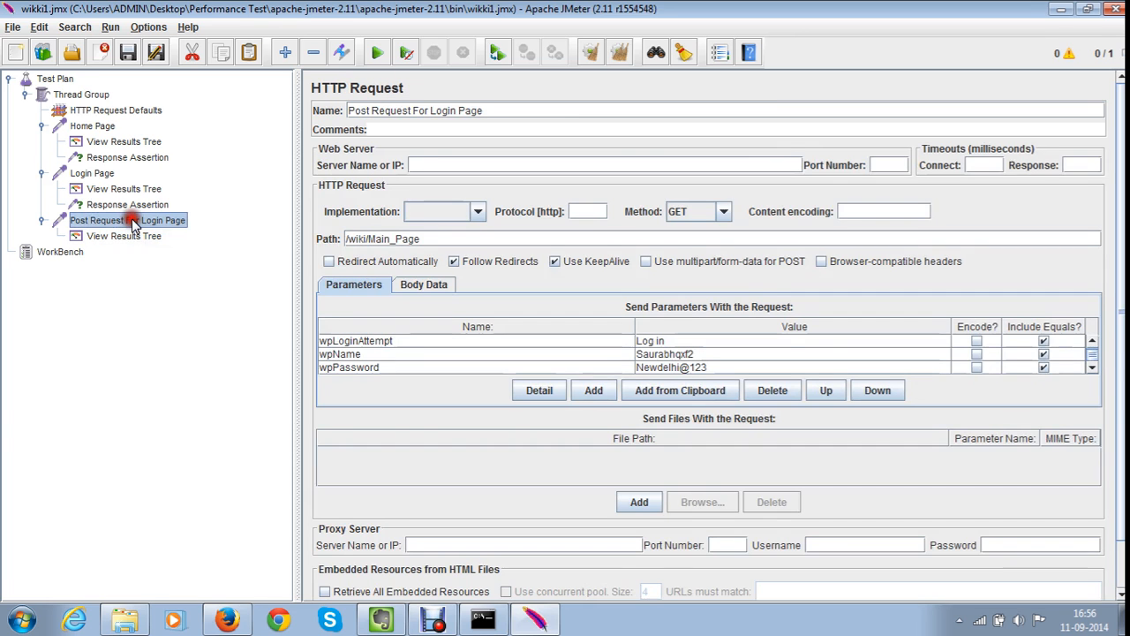
Add a Response Assertion to the Post Request For Login Page sampler
left_click(132, 223)
right_click(132, 225)
mouse_move(164, 229)
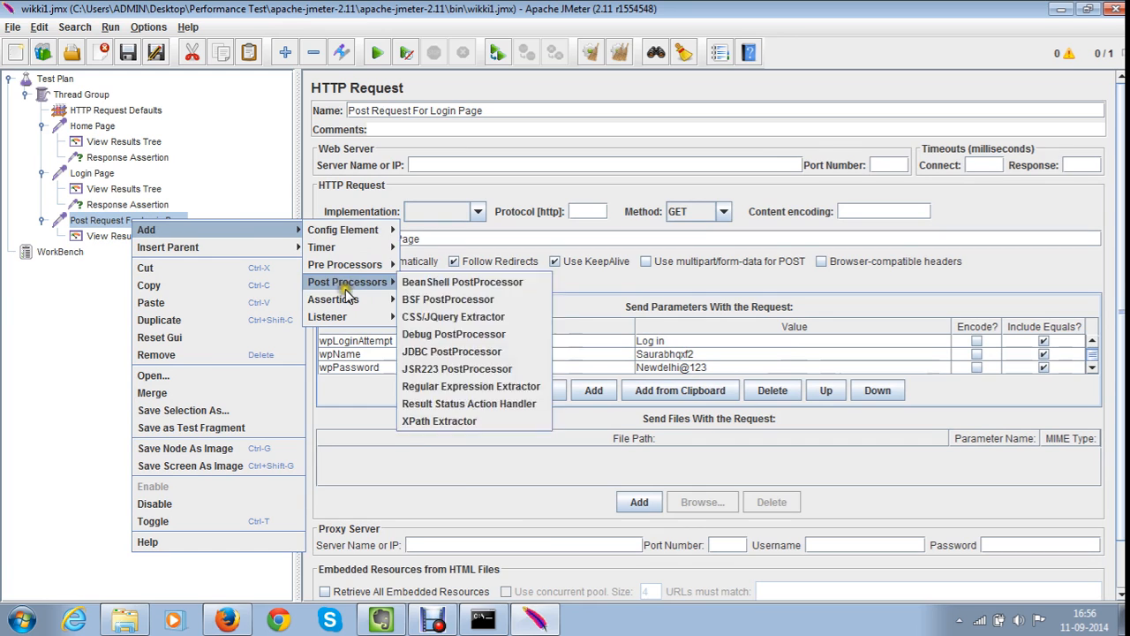
mouse_move(349, 303)
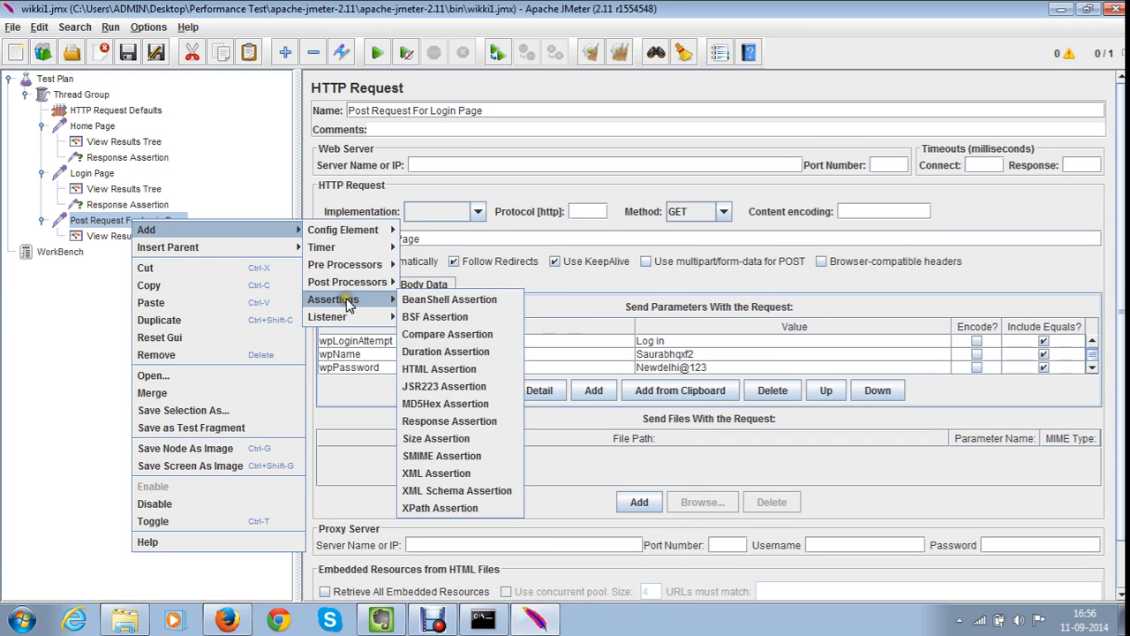
left_click(440, 421)
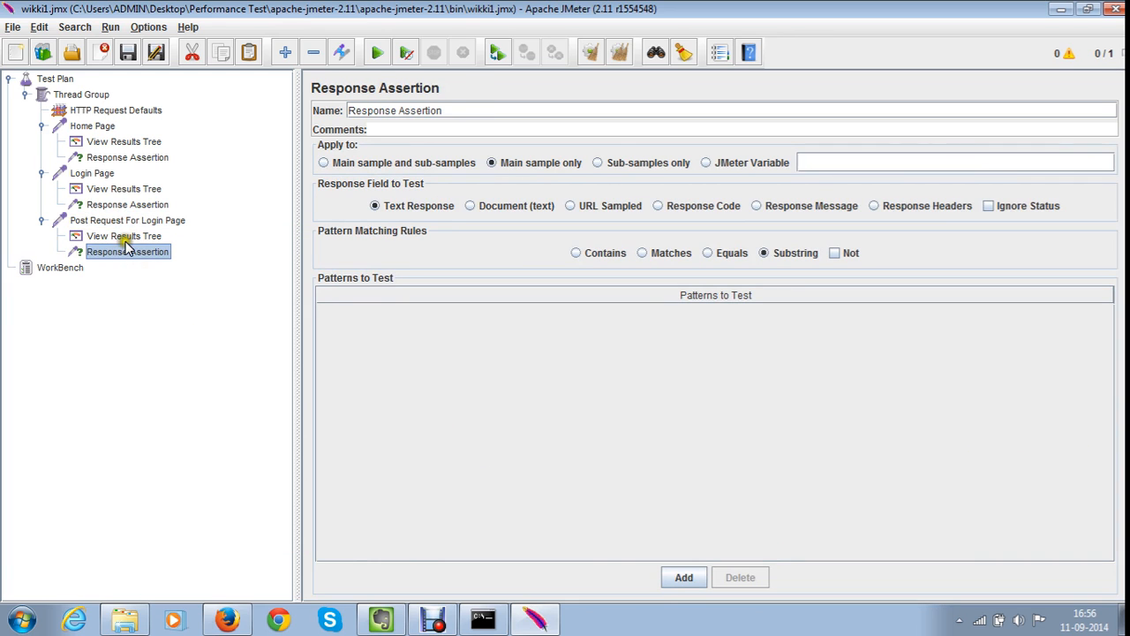
Copy the account username from Firebug's posted parameters in Firefox into a new pattern to test in JMeter's new Response Assertion
key("alt+Tab")
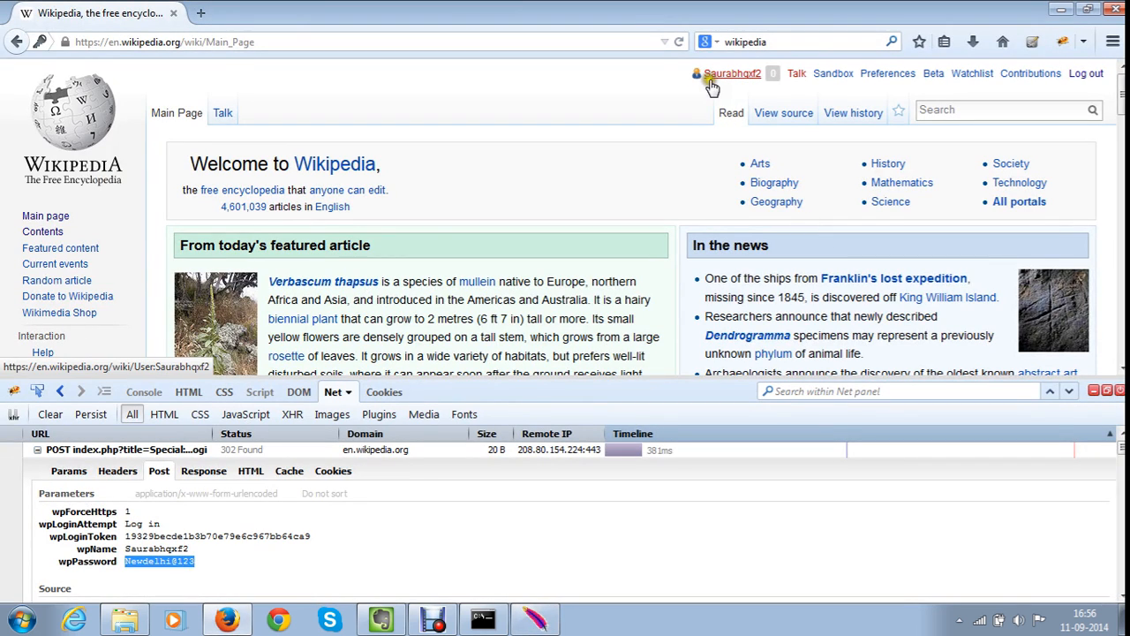
left_click_drag(703, 76, 726, 78)
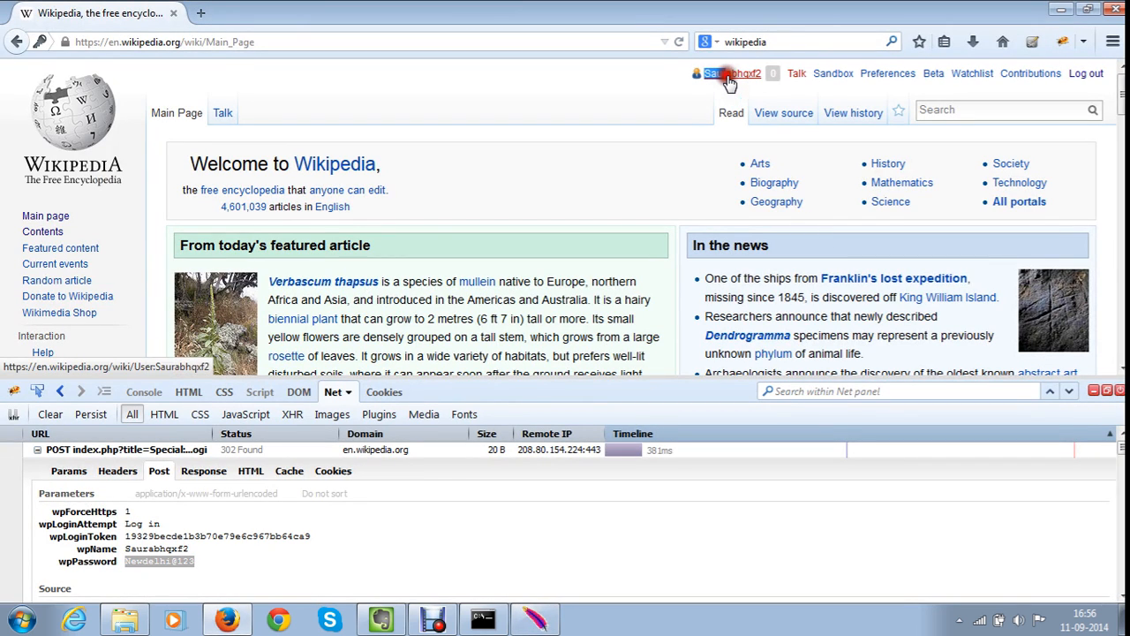
double_click(155, 549)
key("ctrl+c")
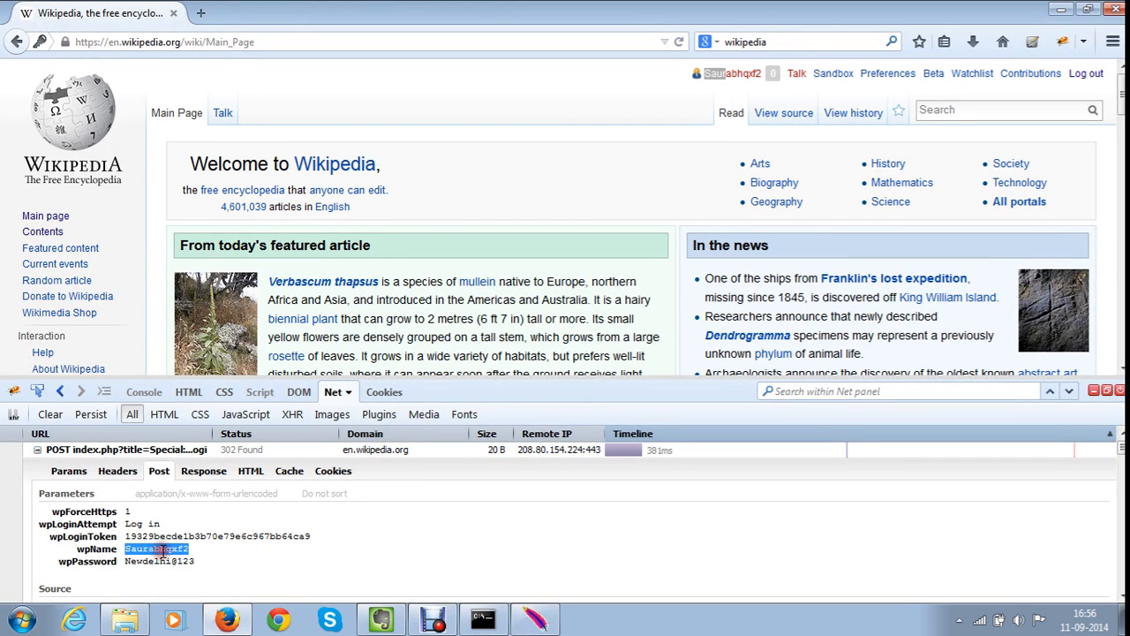
key("alt+Tab")
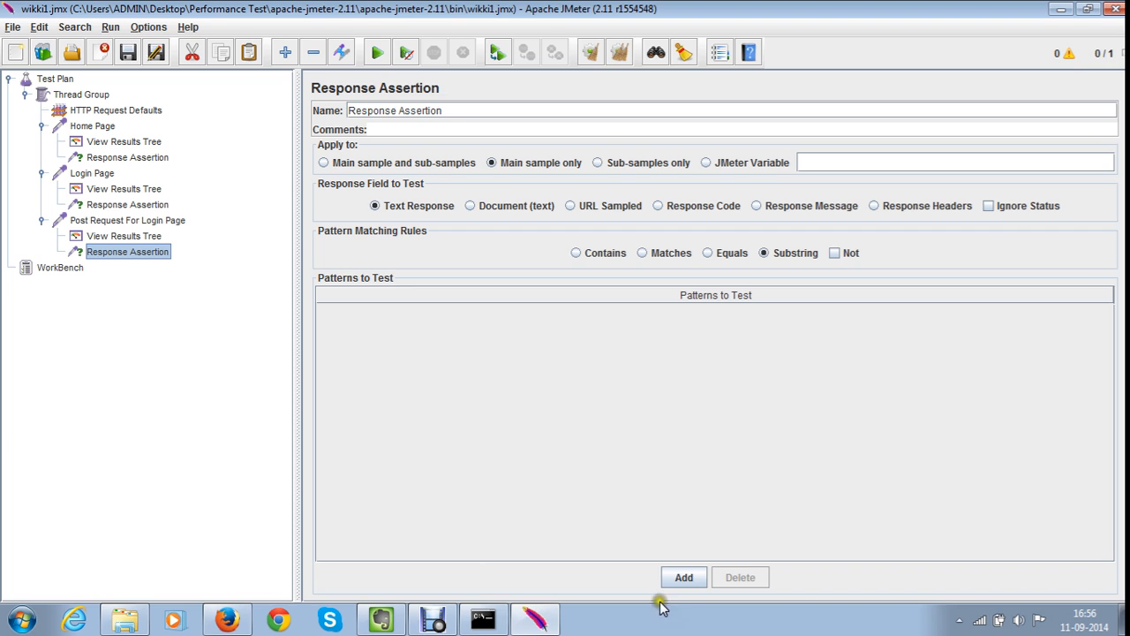
left_click(684, 578)
double_click(411, 331)
key("ctrl+v")
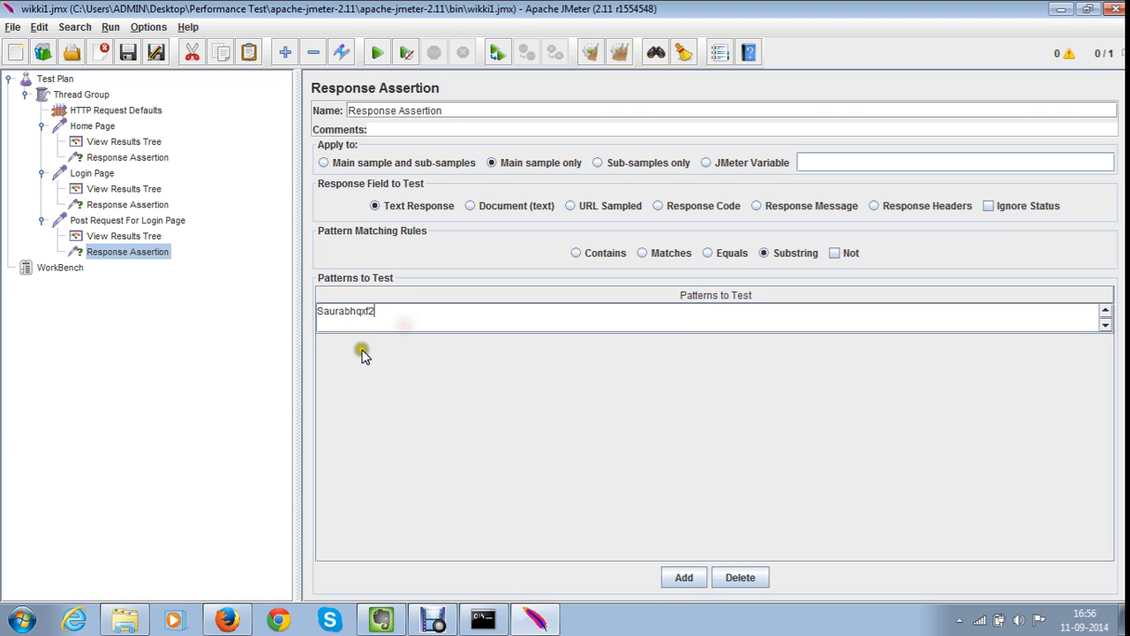
left_click(113, 237)
left_click(105, 221)
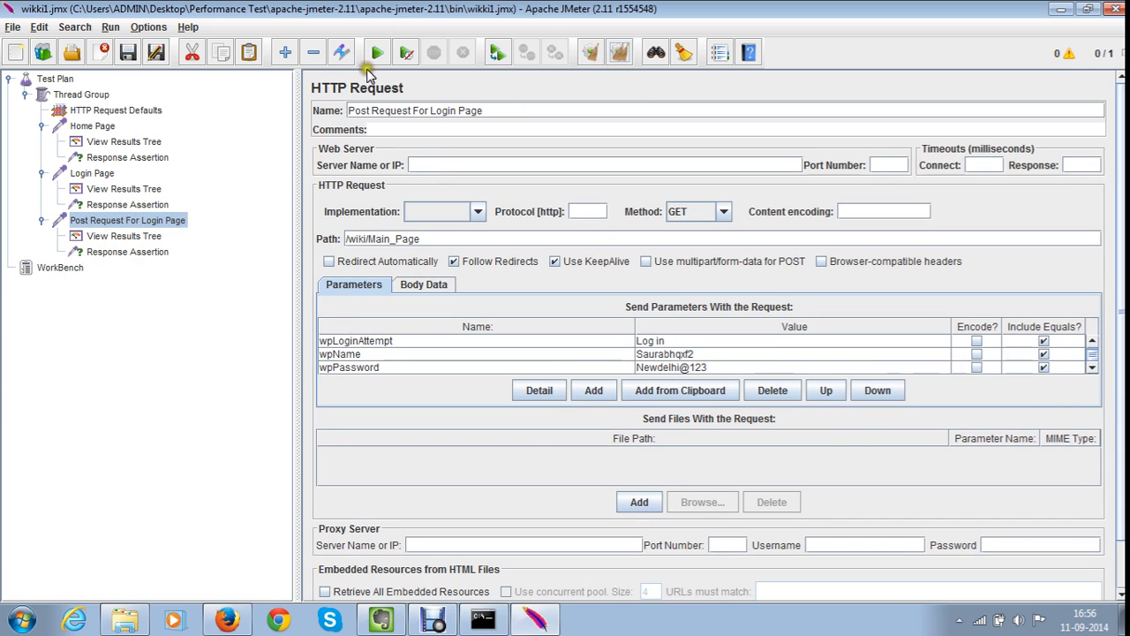
Run the test plan and examine the request and response data of the Post Request For Login Page result
left_click(376, 53)
left_click(128, 236)
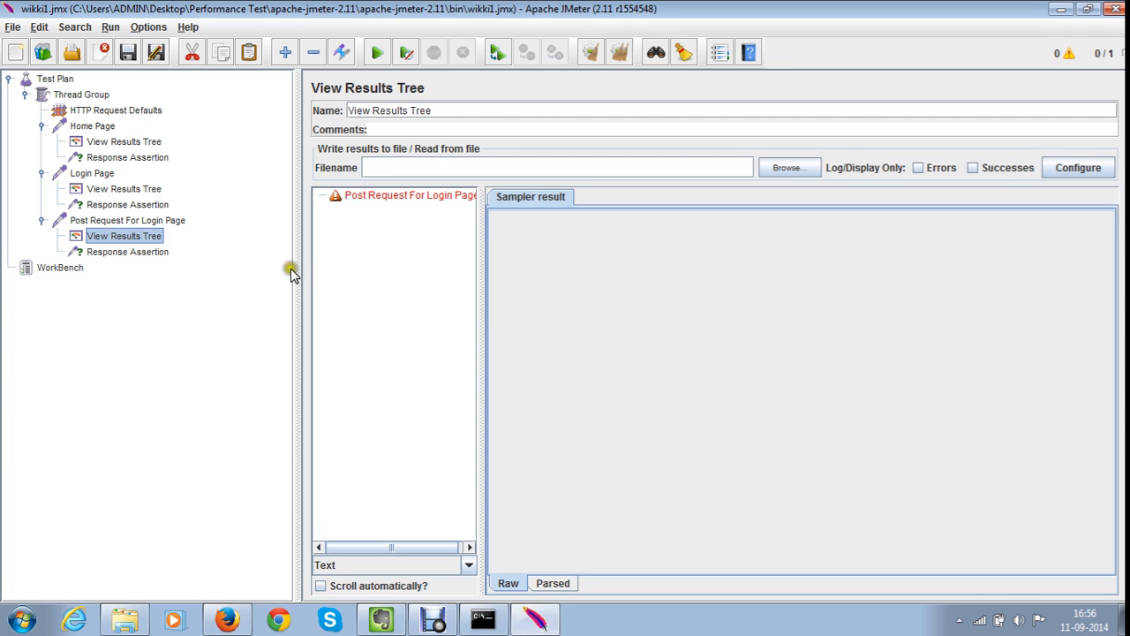
left_click(411, 195)
left_click(596, 198)
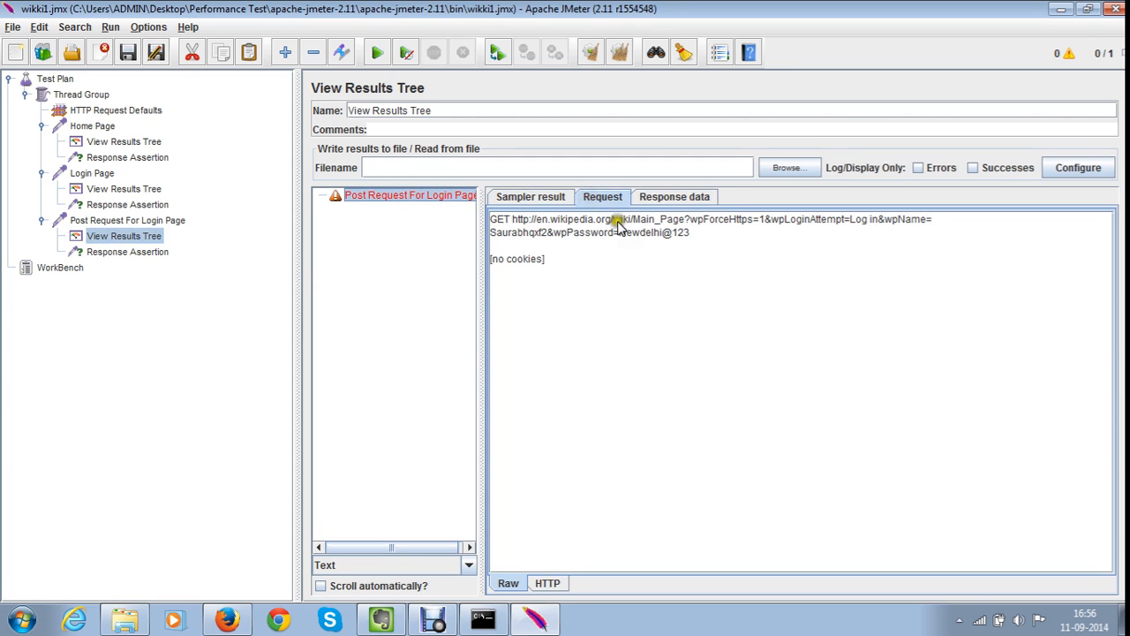
left_click(660, 200)
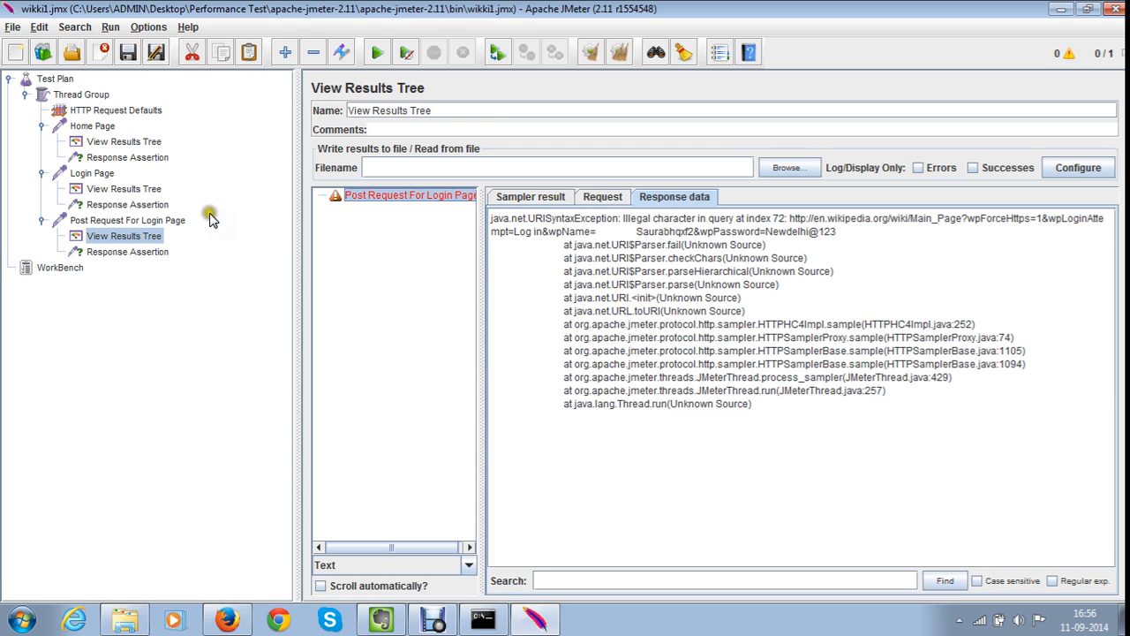
Remove the leading whitespace from the wpName parameter's value in the Post Request For Login Page sampler
left_click(152, 221)
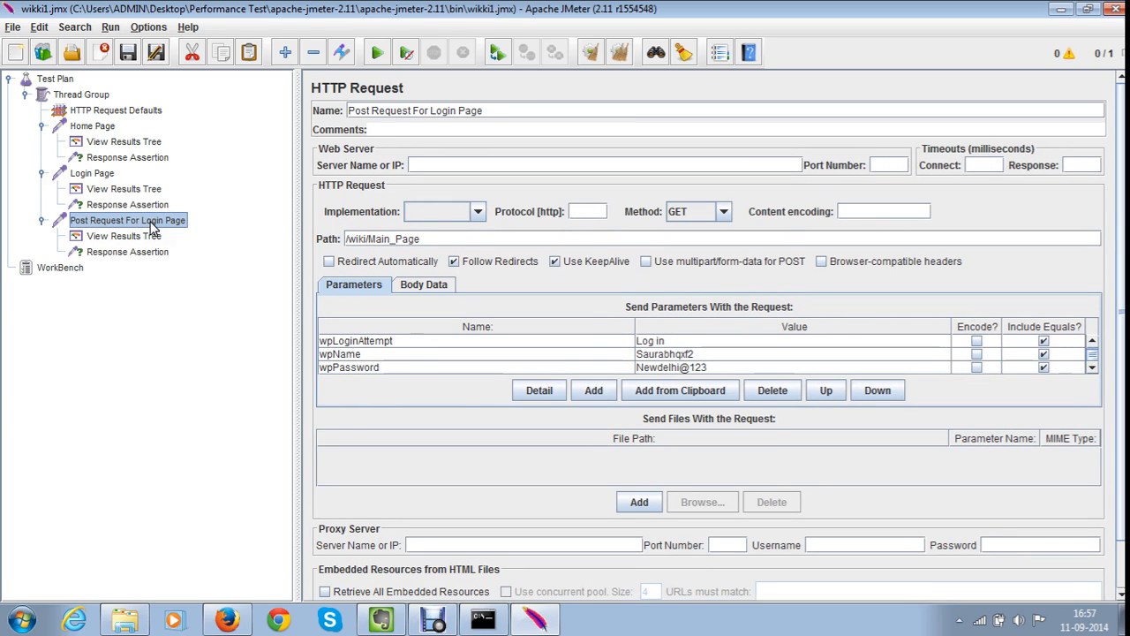
left_click(689, 365)
left_click(697, 355)
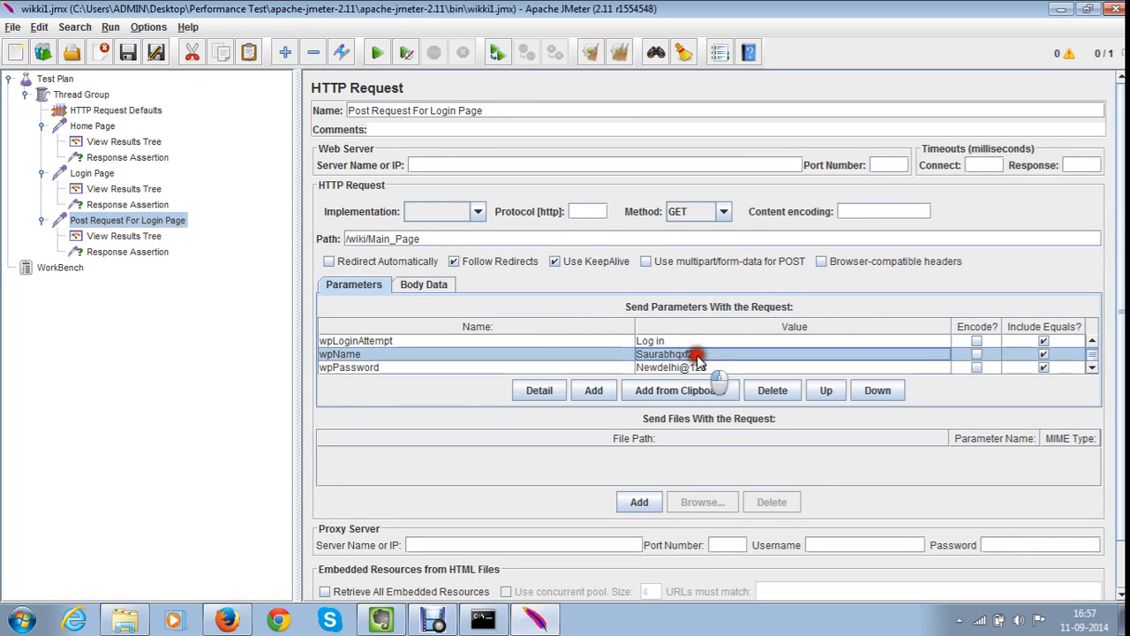
left_click(697, 355)
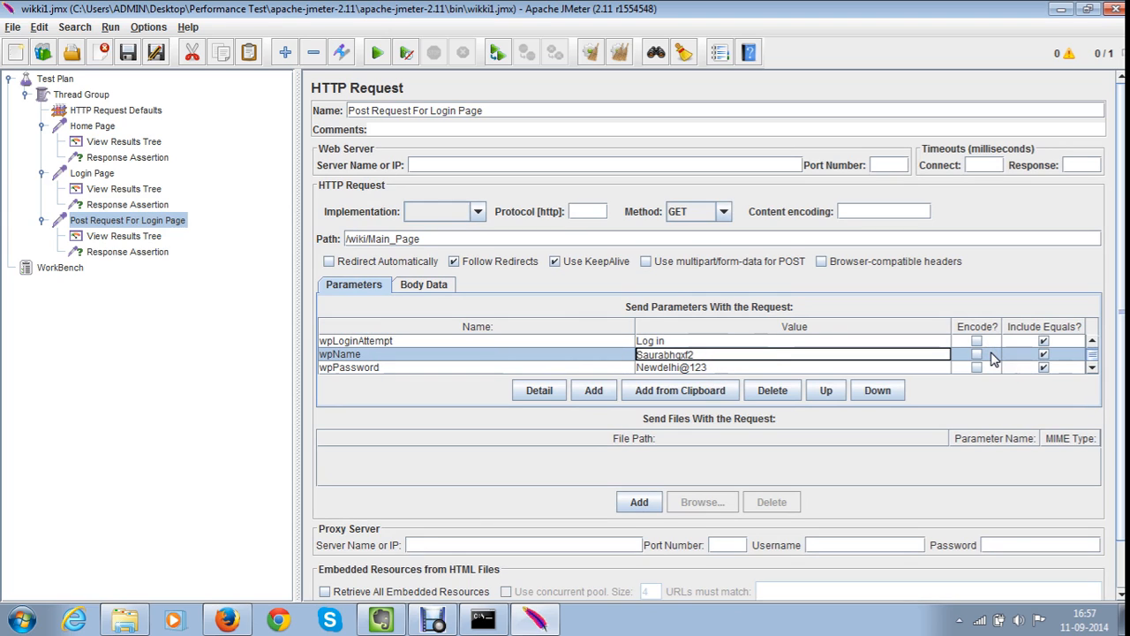
left_click(528, 367)
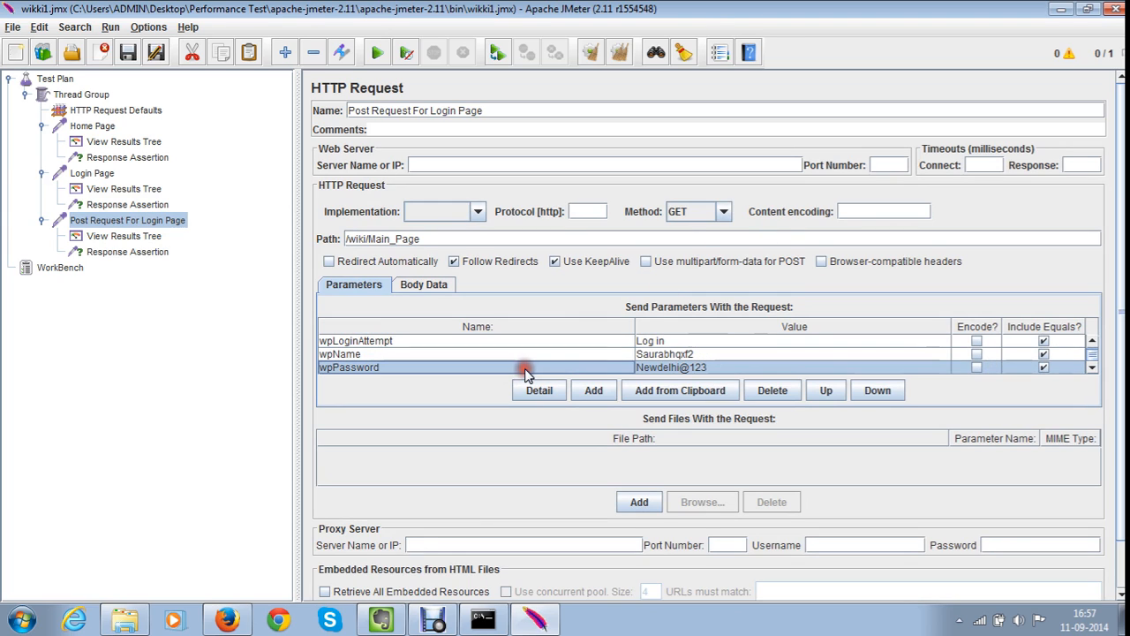
Clear the old results, rerun the test plan and examine the login post request's response data and request
left_click(618, 54)
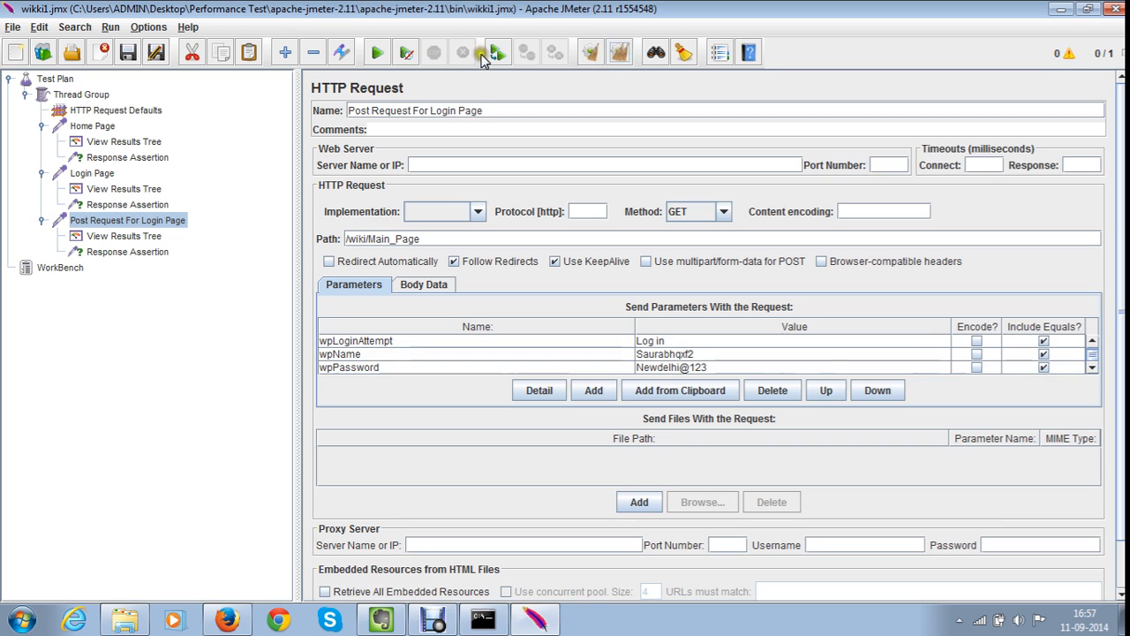
left_click(378, 56)
left_click(110, 238)
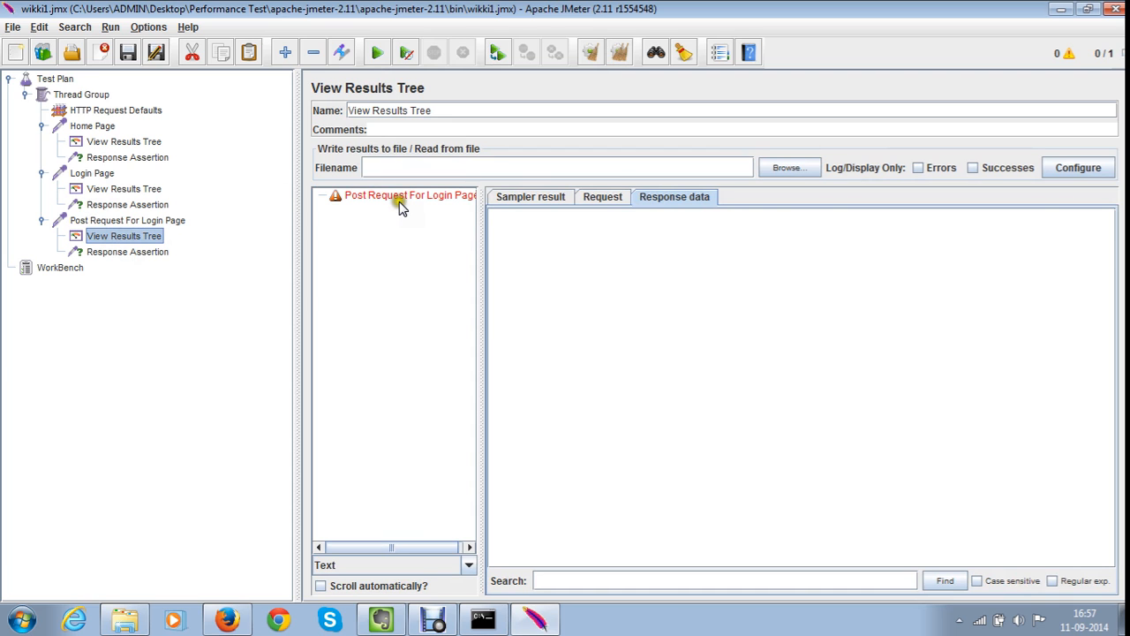
left_click(399, 200)
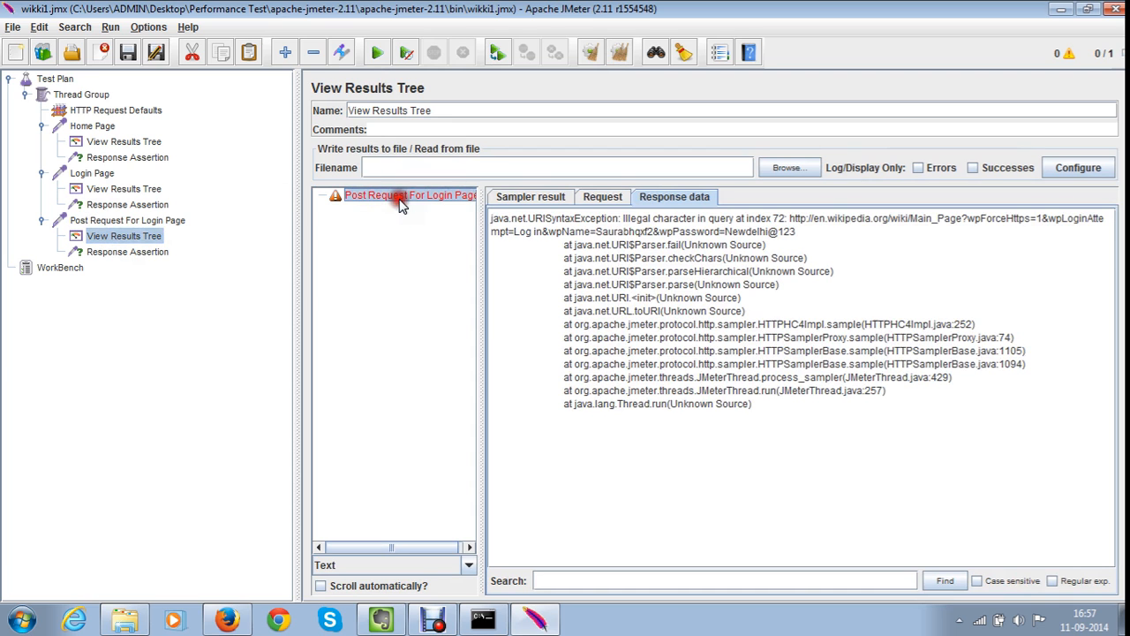
left_click(609, 201)
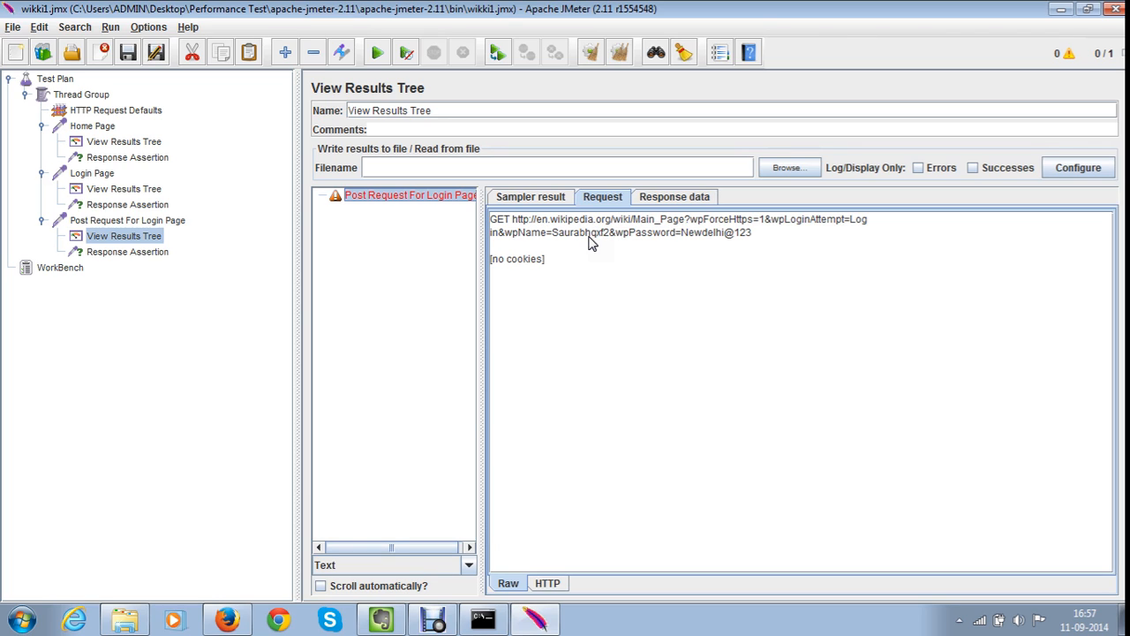
Set the Post Request For Login Page sampler's method to POST, checking it against the login request in Firebug
left_click(146, 221)
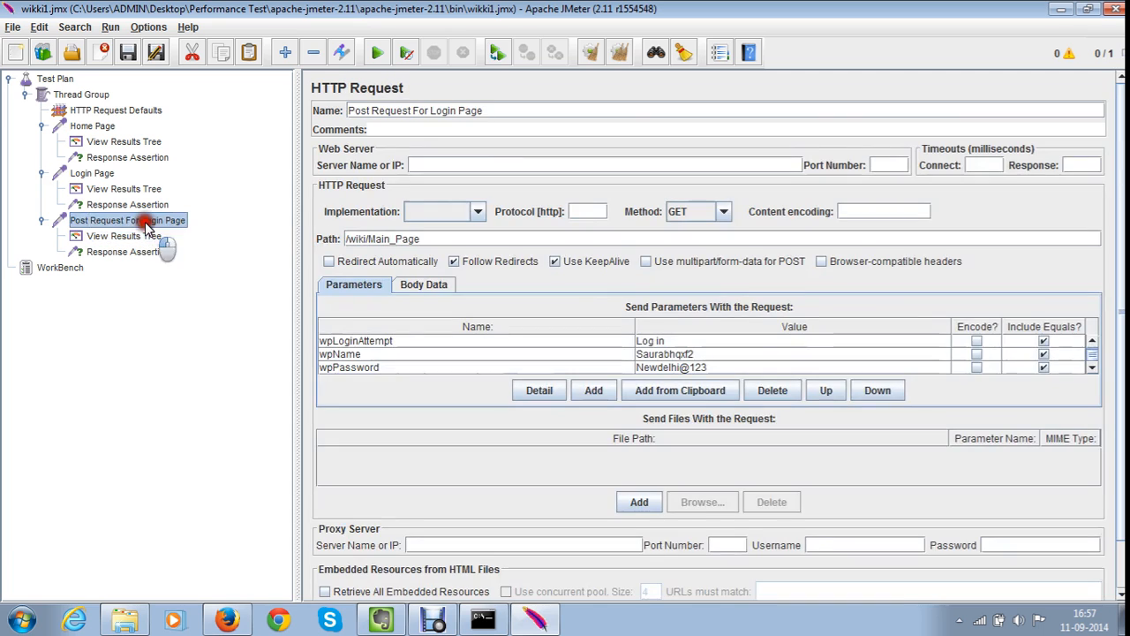
left_click(723, 212)
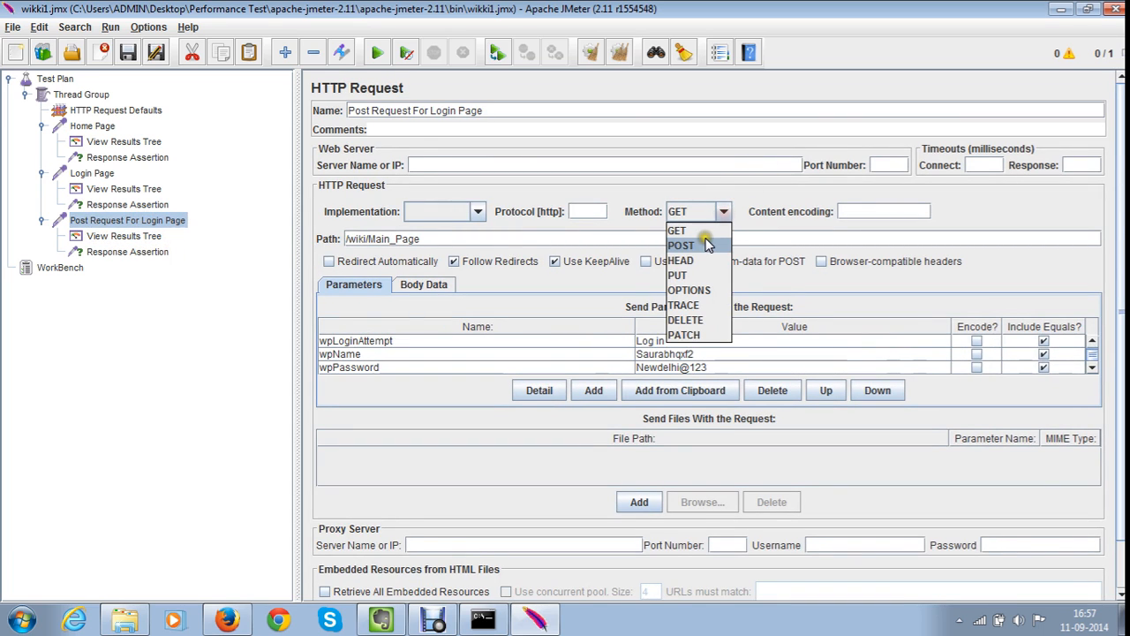
left_click(704, 246)
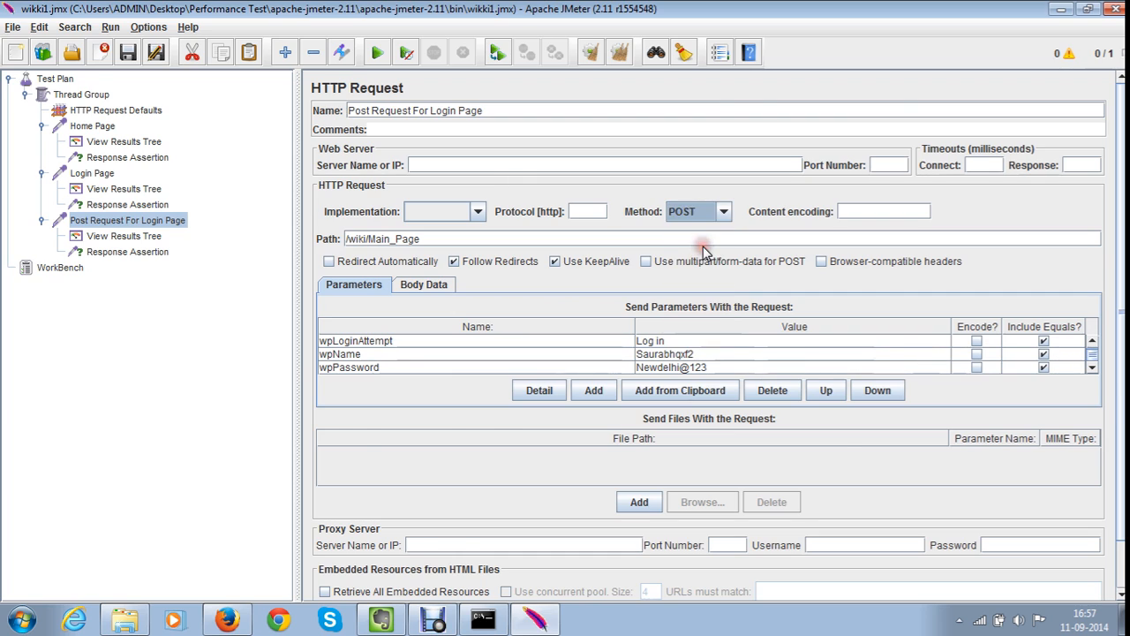
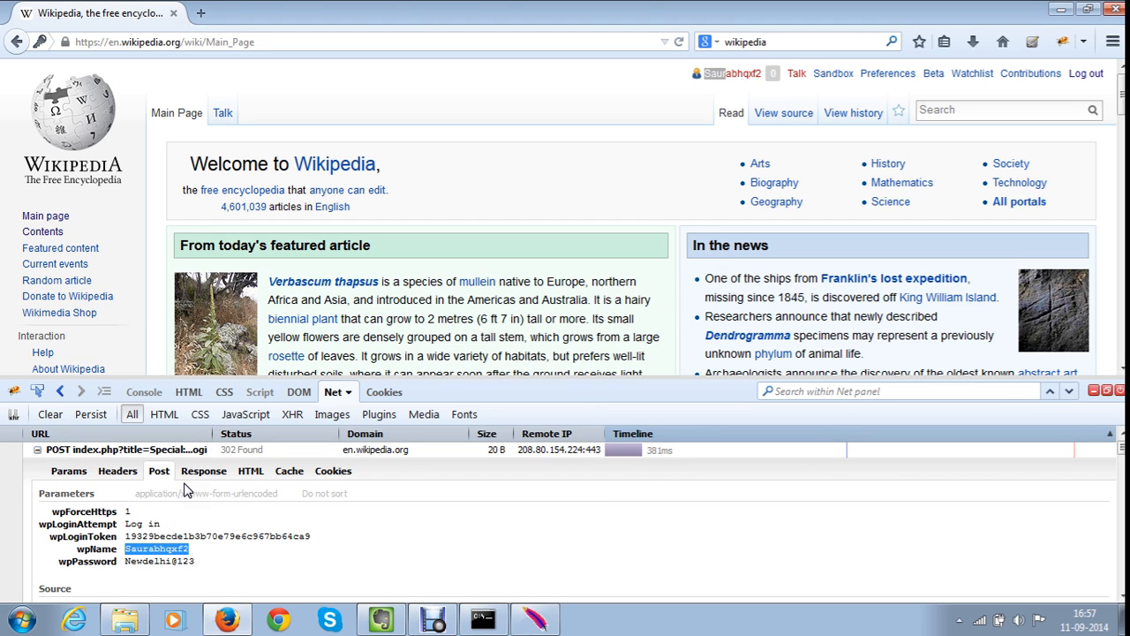
key("alt+Tab")
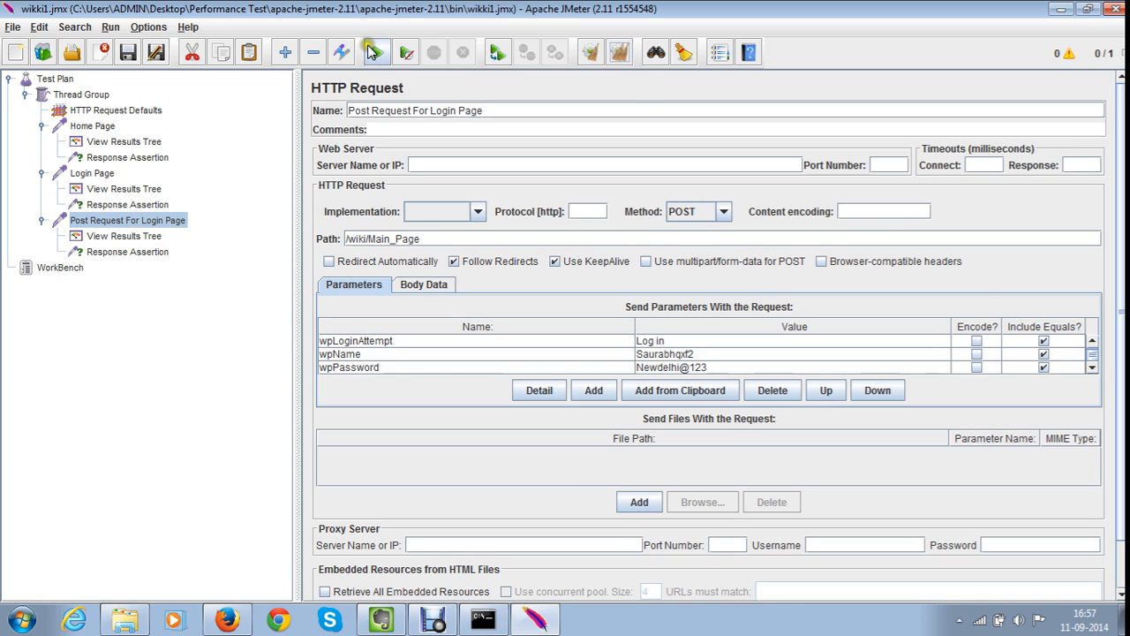
Run the test plan with the POST method and inspect the request and response data of the login post result
left_click(372, 52)
left_click(102, 236)
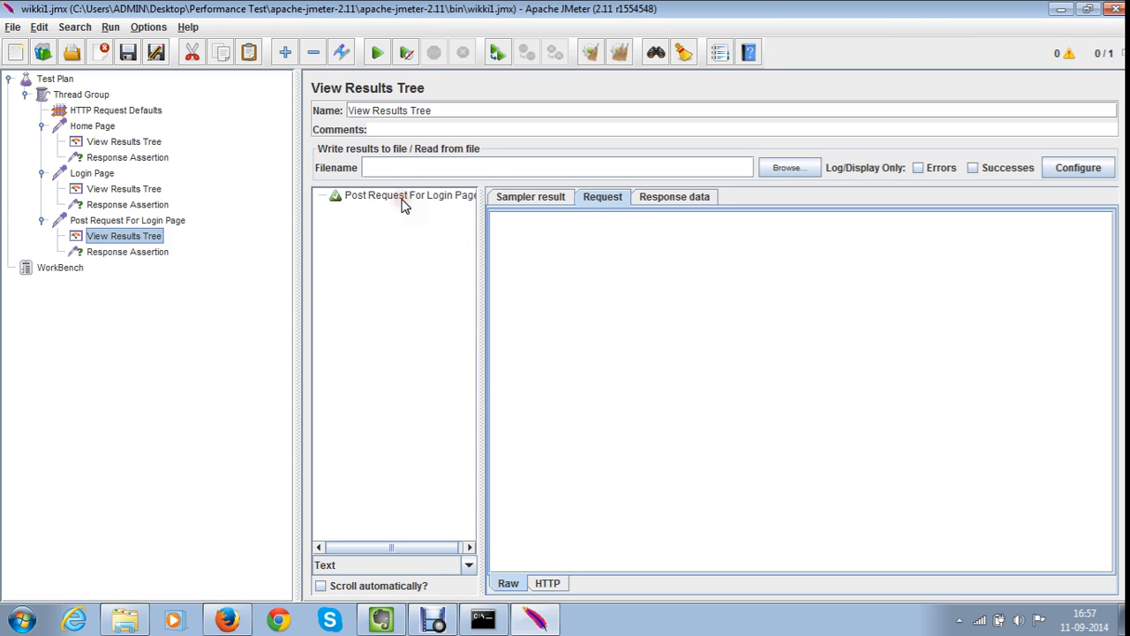
left_click(403, 198)
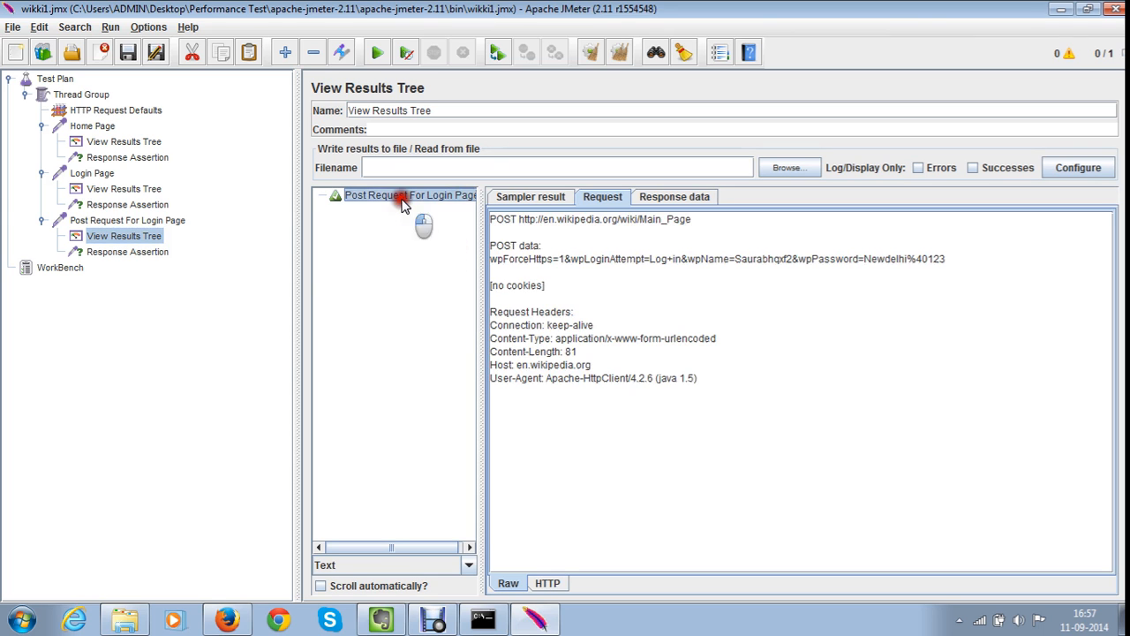
left_click(664, 198)
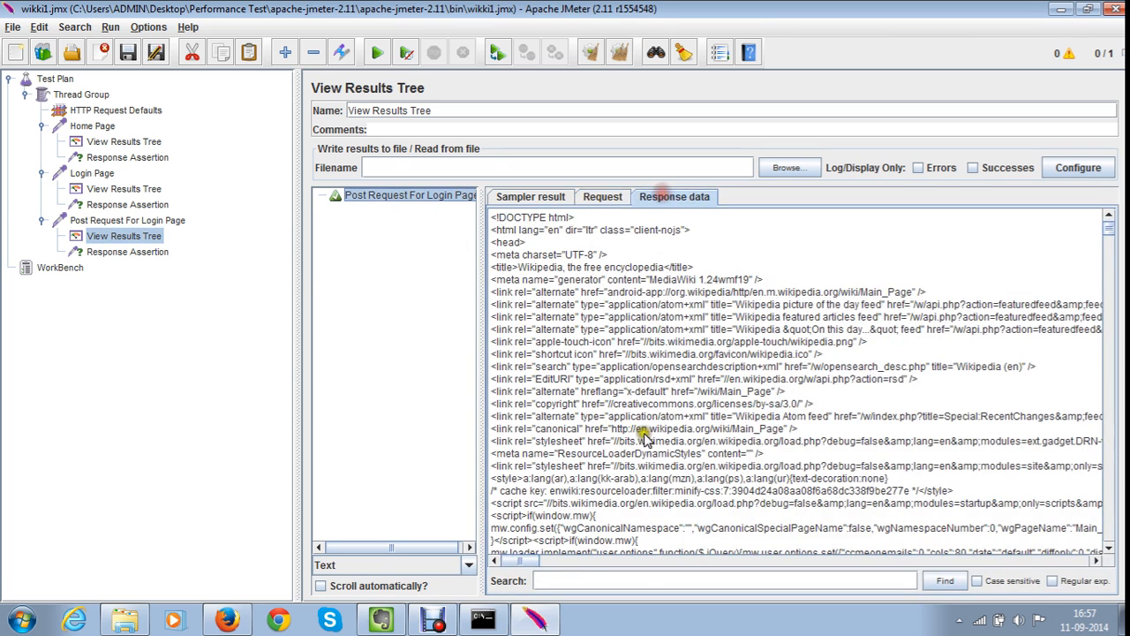
Search the login post result's response data for the first part of the account username and examine the matching line
left_click(643, 580)
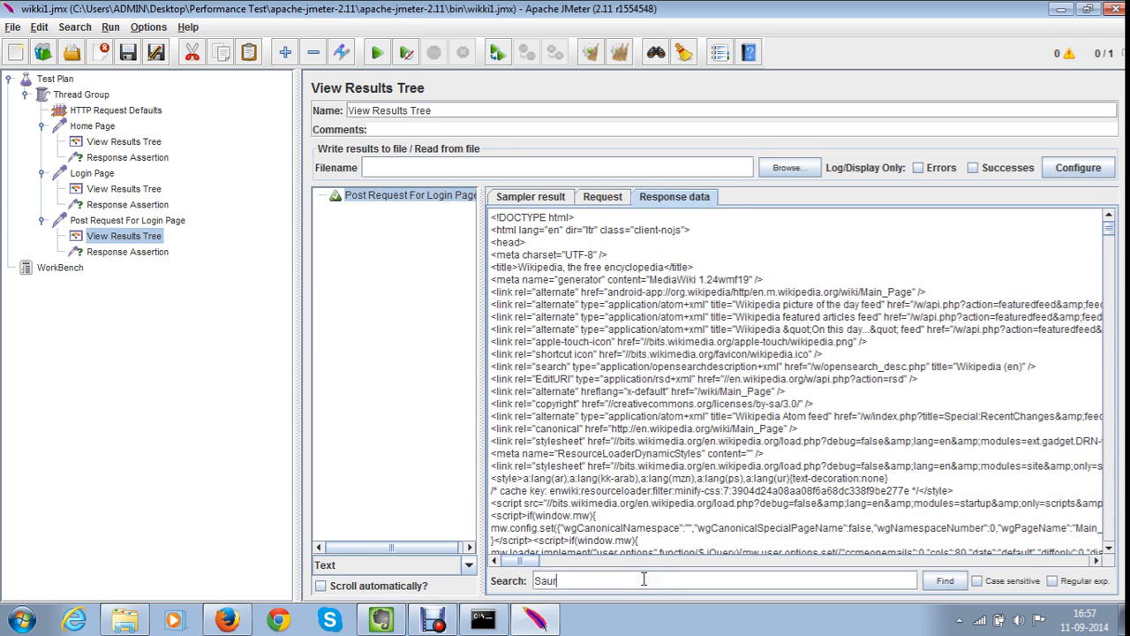
type("Saurabh")
key("Return")
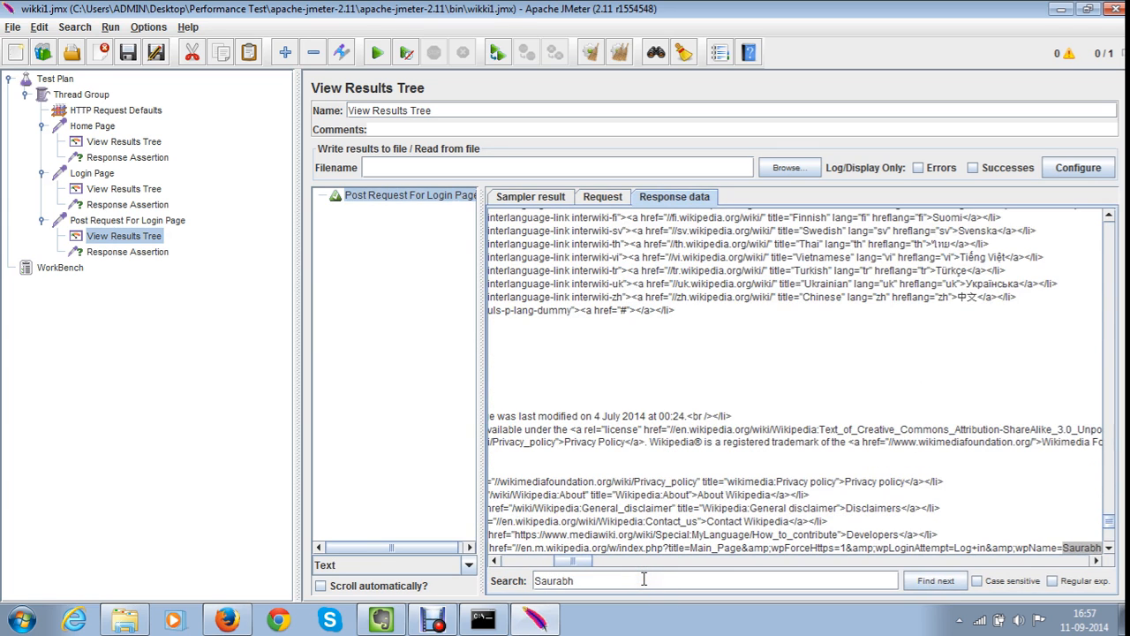
left_click(1095, 561)
left_click(1096, 561)
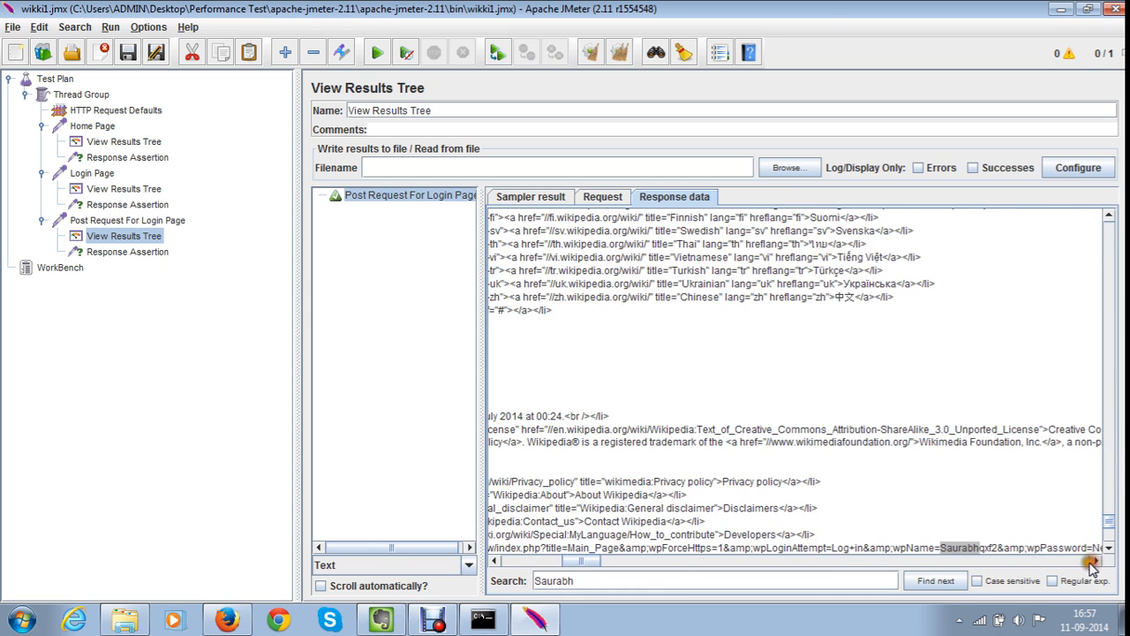
left_click(126, 252)
left_click(130, 237)
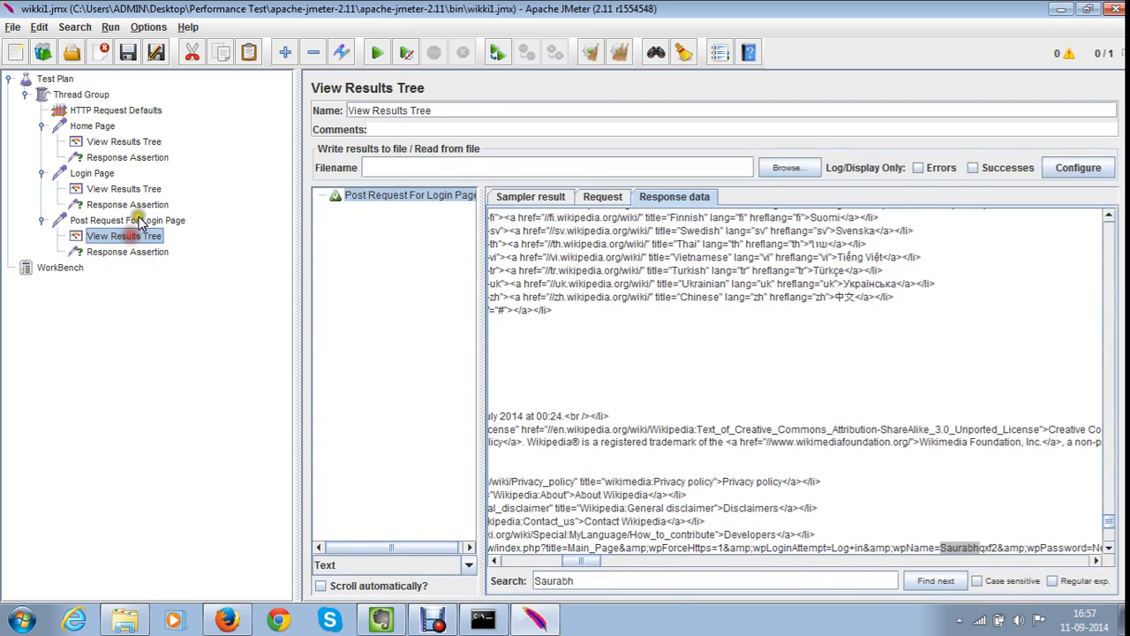
left_click(133, 221)
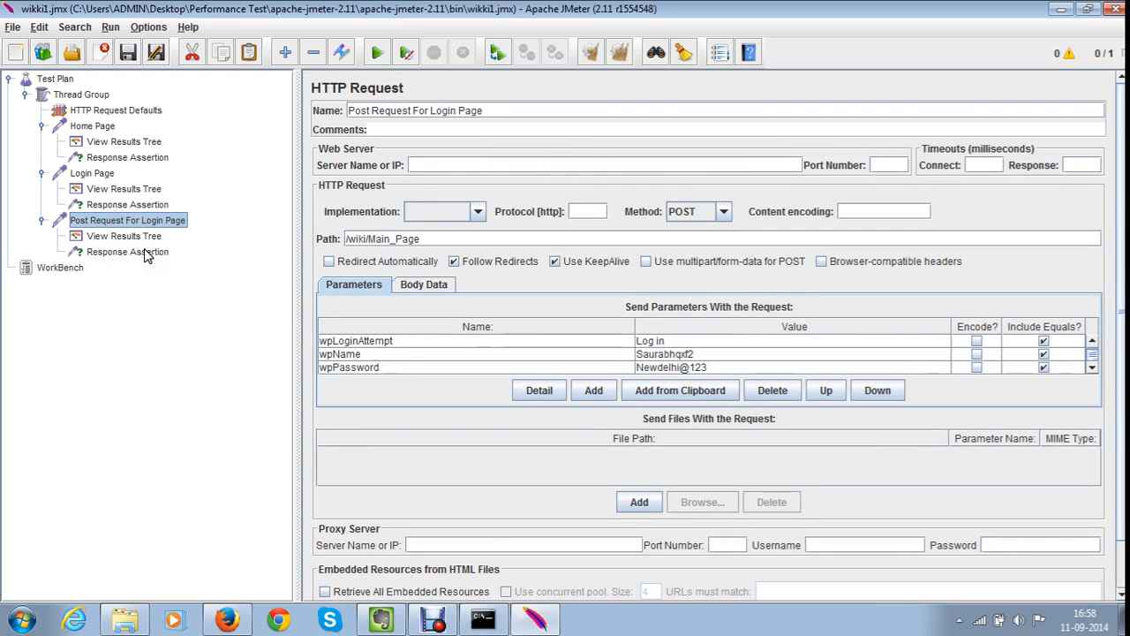
left_click(142, 252)
left_click(145, 237)
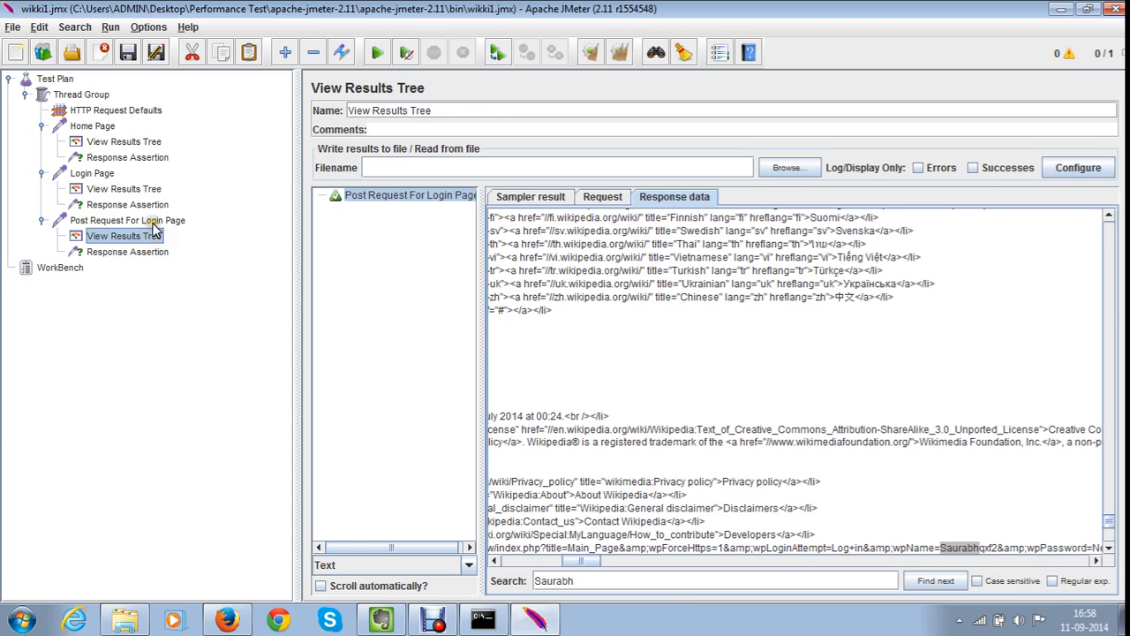
left_click(153, 222)
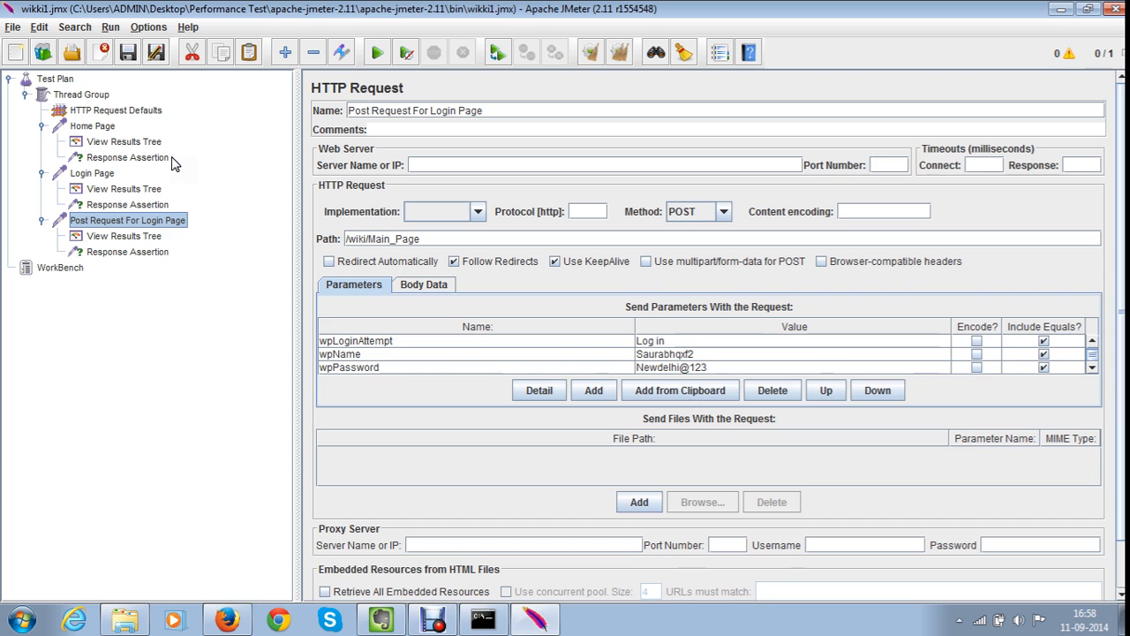
Open the wikki CSV file from the Desktop's Performance Test folder, dismiss the document recovery list and check its User_Name and Password columns
left_click(128, 621)
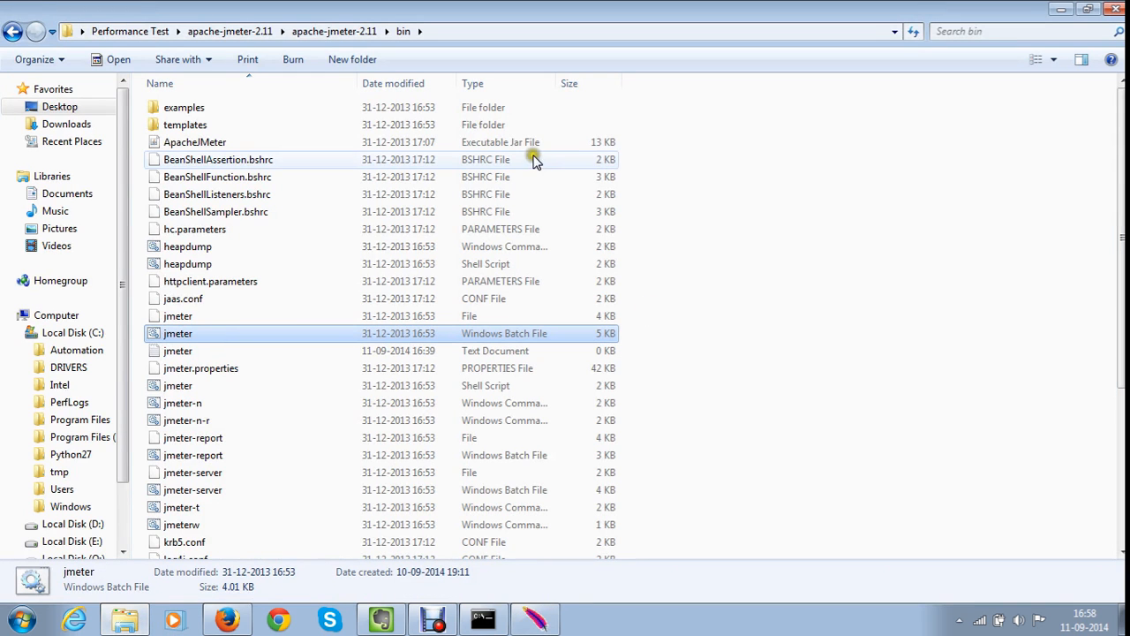
left_click(57, 105)
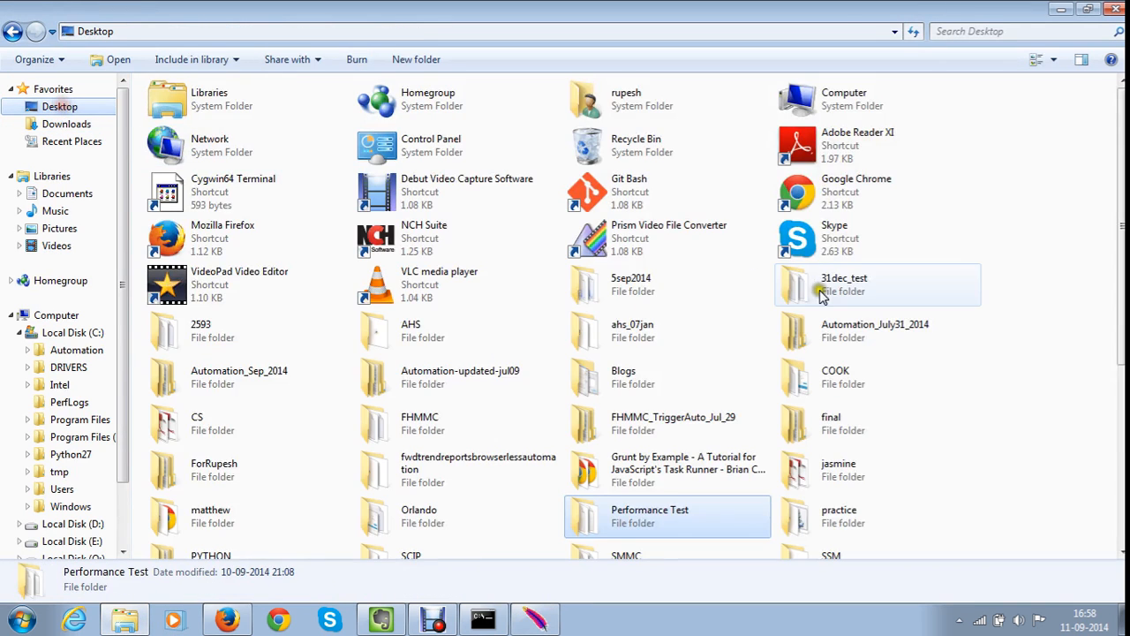
double_click(678, 516)
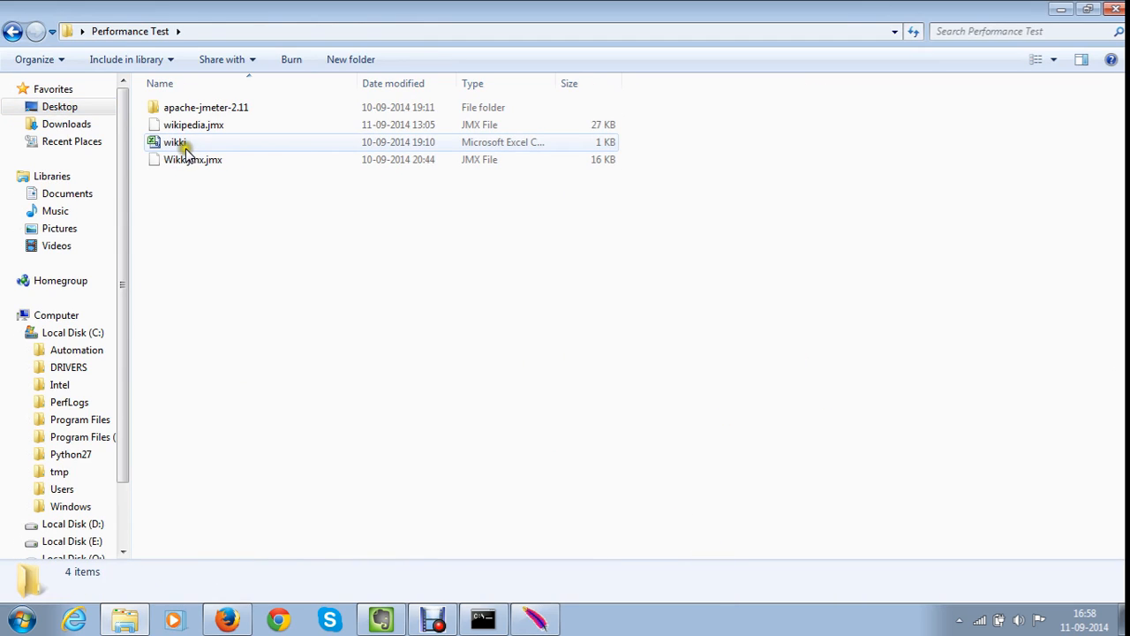
double_click(184, 144)
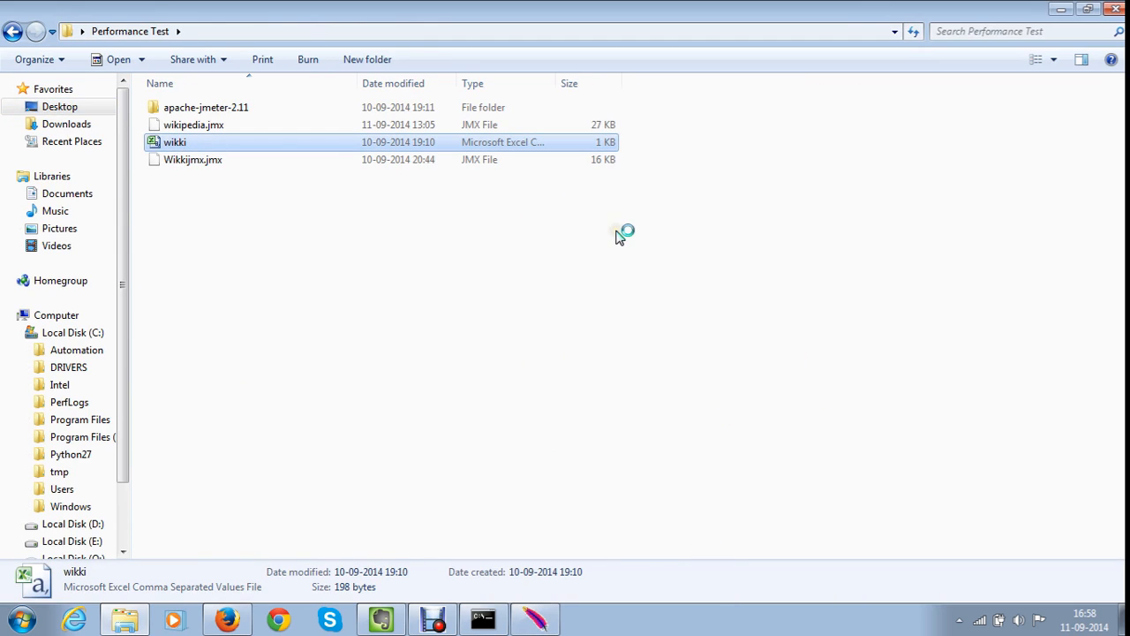
left_click(308, 314)
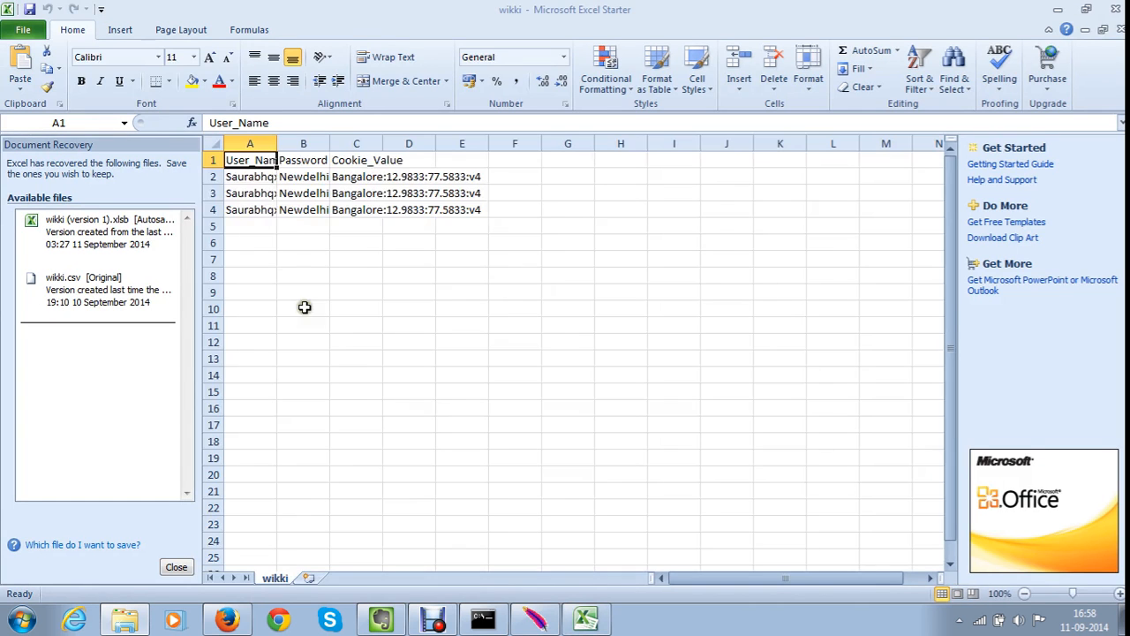
left_click(176, 567)
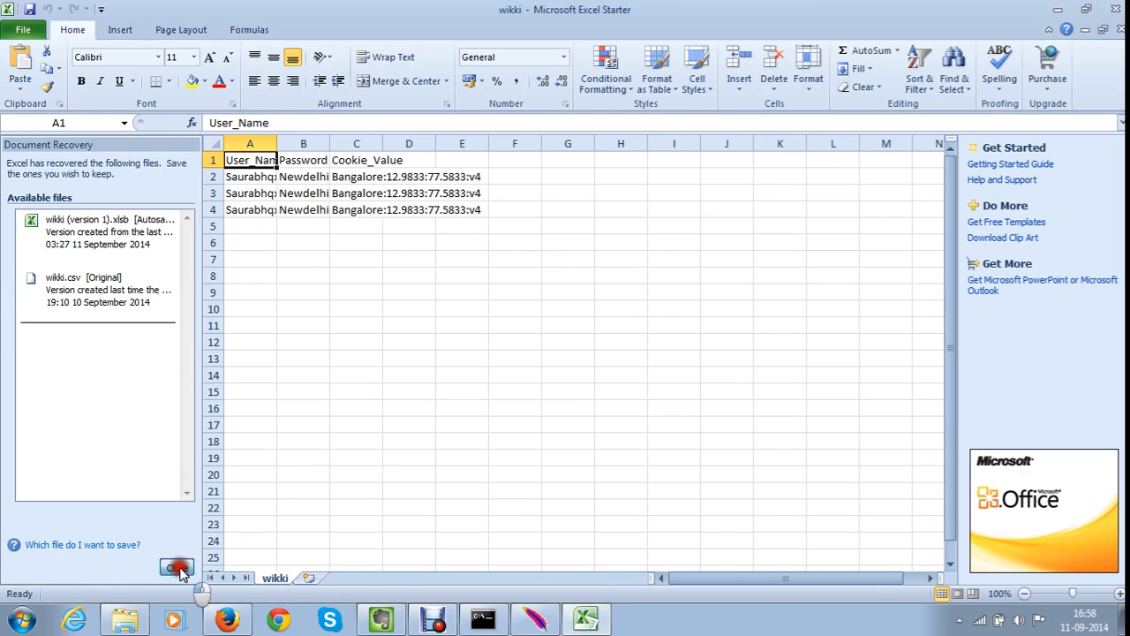
left_click(422, 254)
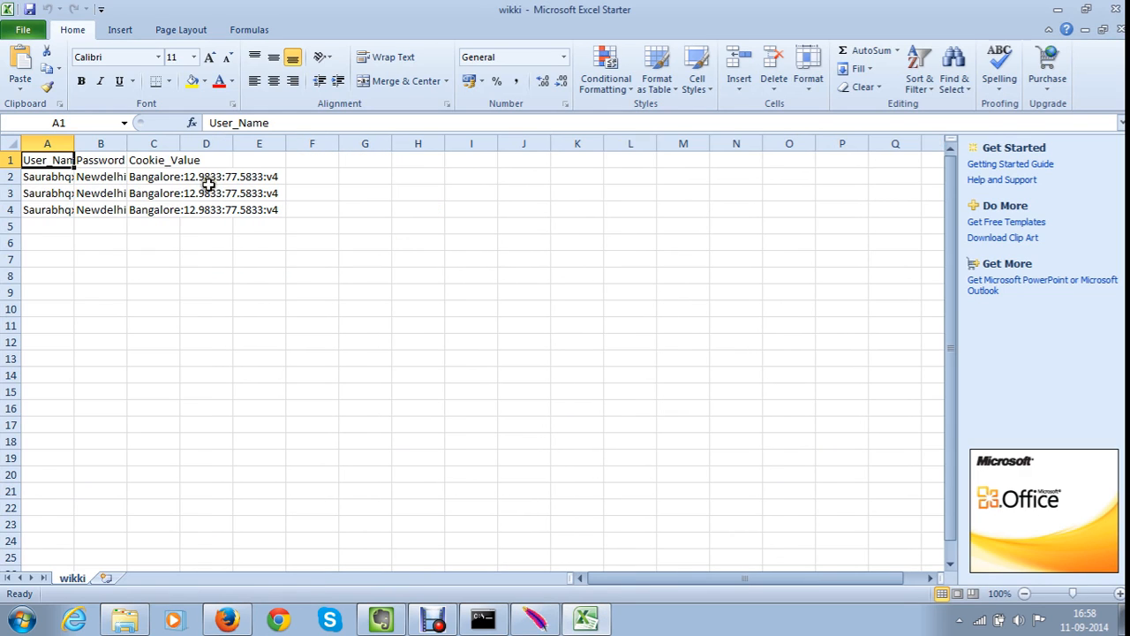
left_click(103, 160)
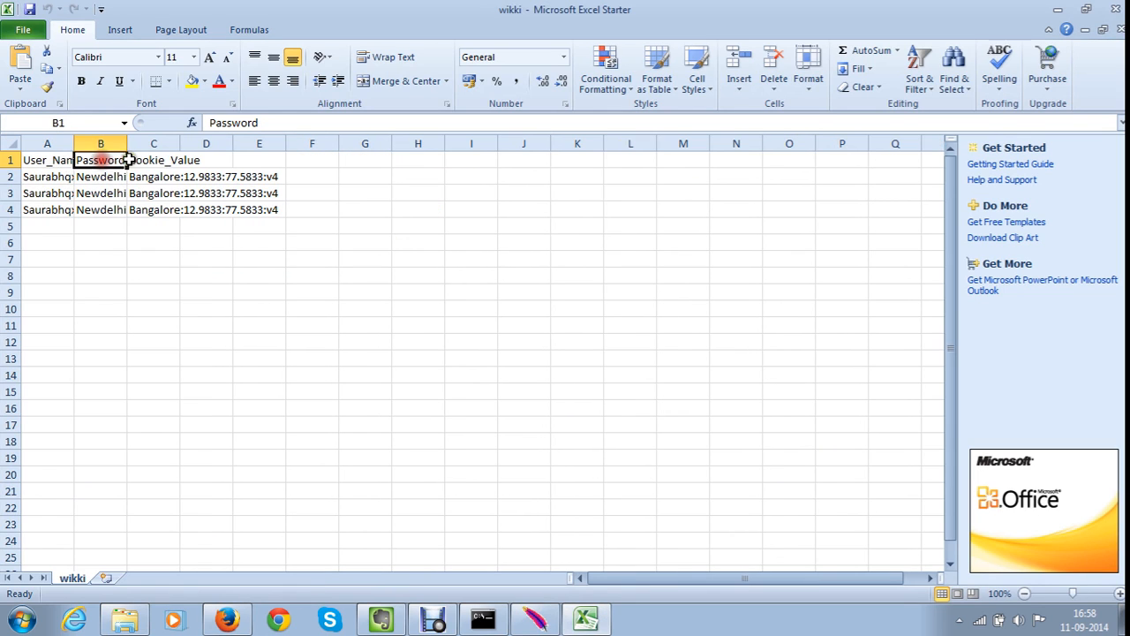
left_click(55, 177)
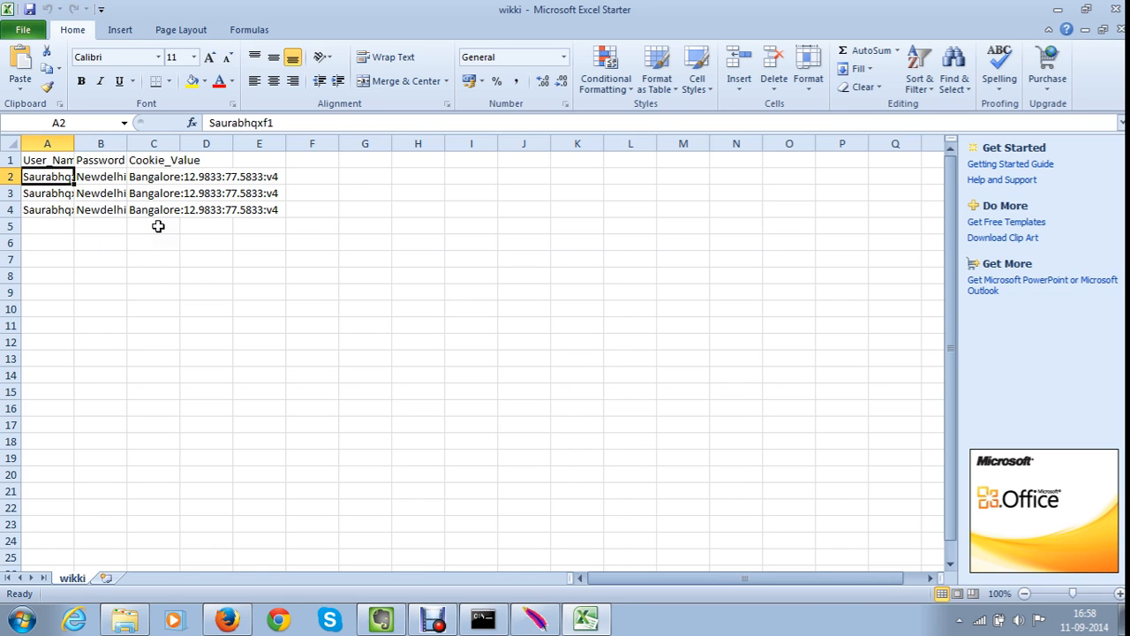
left_click(40, 162)
Switch to File Explorer and copy the full path of the Performance Test folder
key("alt+Tab")
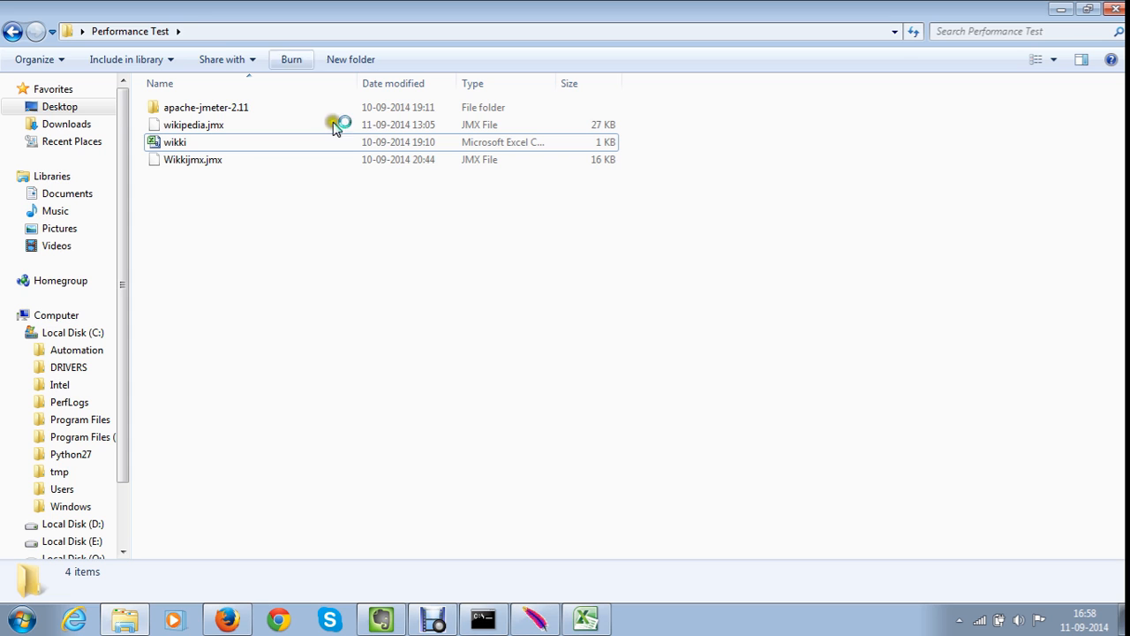
left_click(217, 33)
key("ctrl+c")
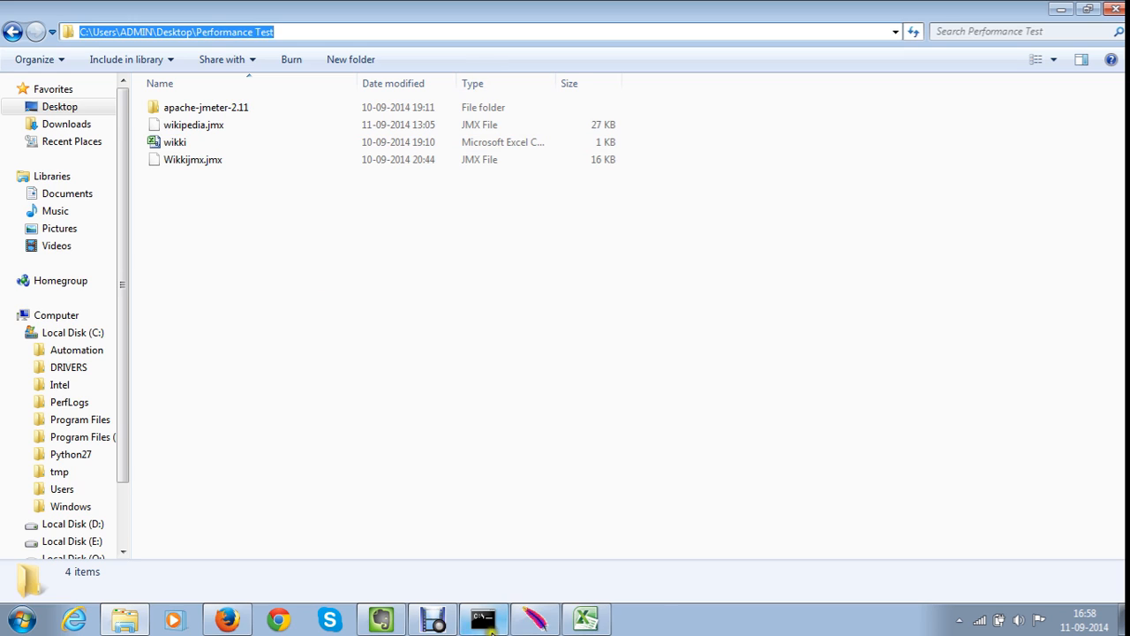
Return to JMeter and add a CSV Data Set Config element to the Thread Group
left_click(534, 620)
right_click(91, 98)
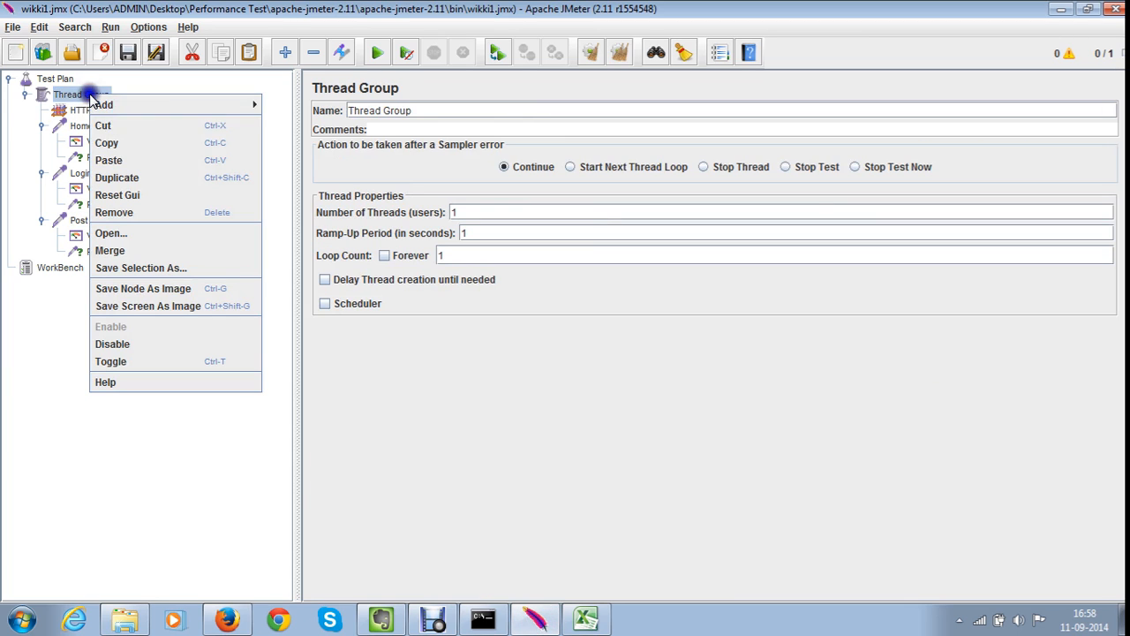
mouse_move(180, 103)
mouse_move(268, 108)
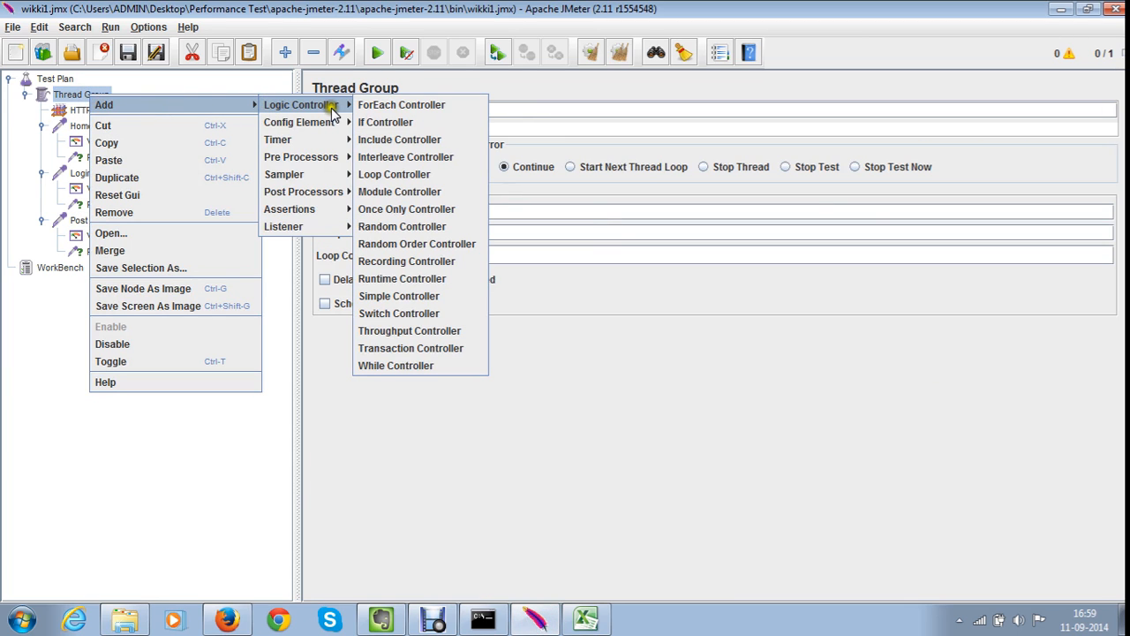
mouse_move(328, 122)
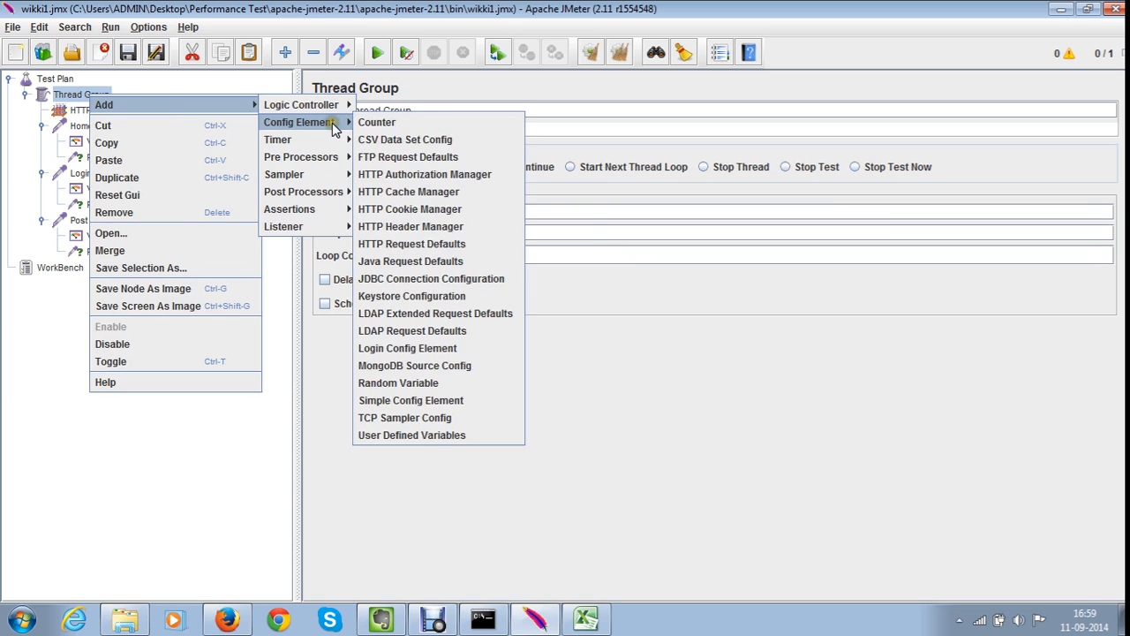
left_click(435, 141)
Set the CSV data source's filename to C:\Users\ADMIN\Desktop\Performance Test\wikki.csv, checking the file's name in File Explorer
left_click(512, 165)
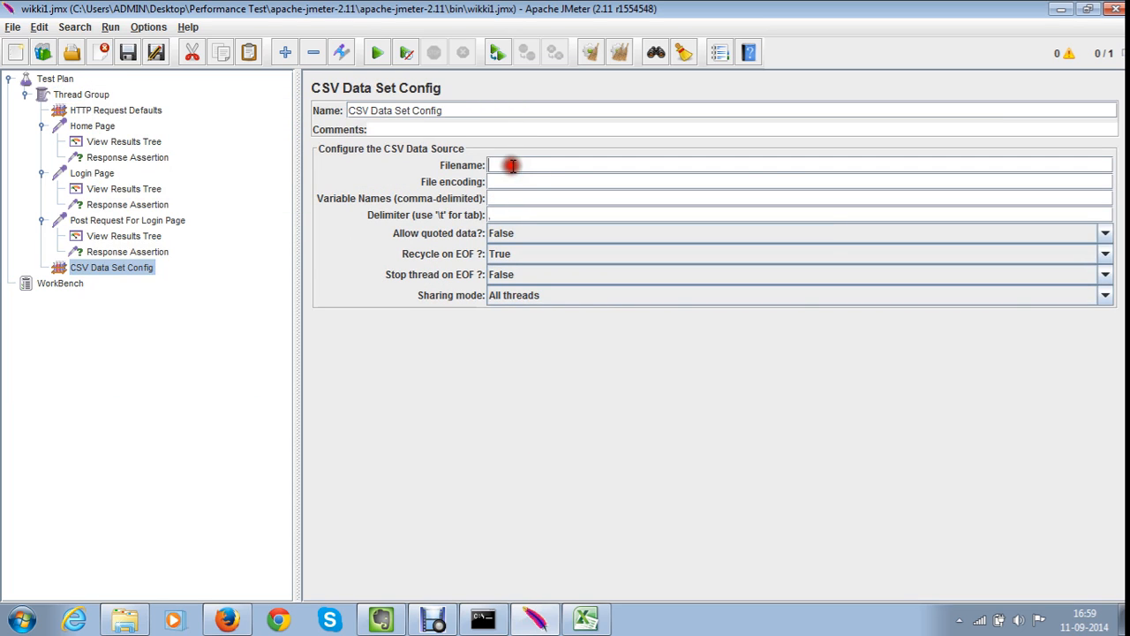
key("ctrl+v")
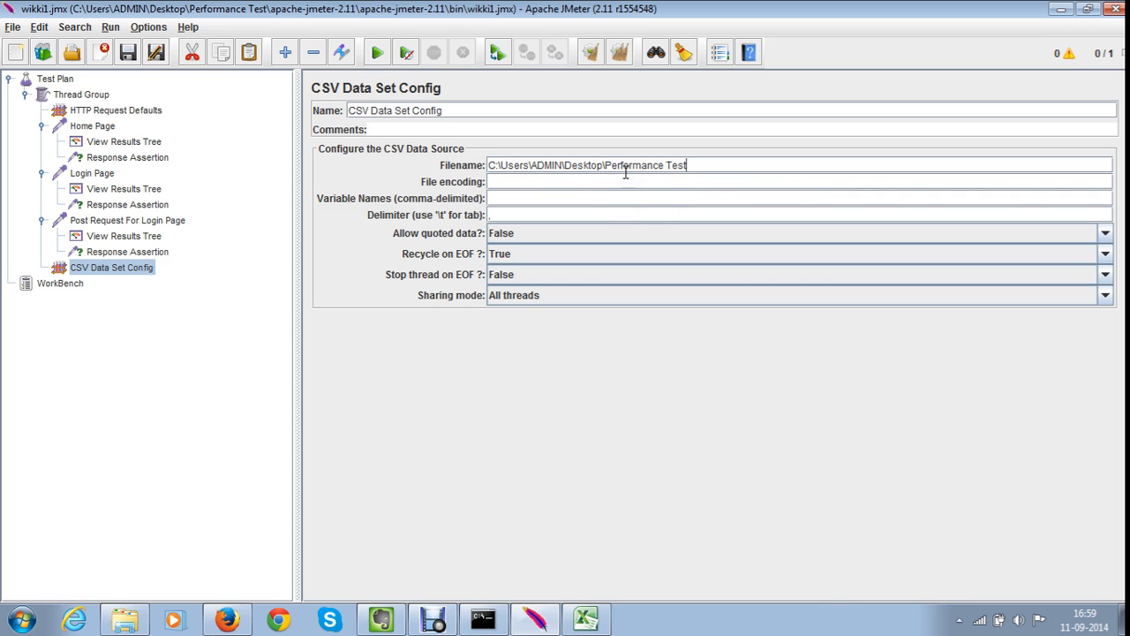
key("alt+Tab")
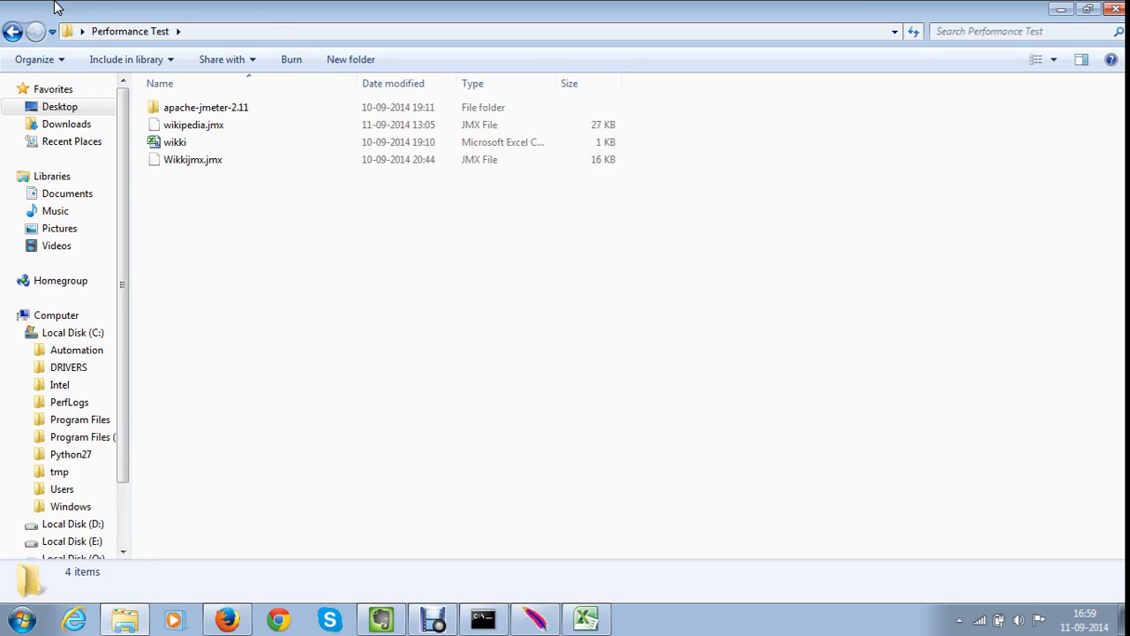
left_click(179, 145)
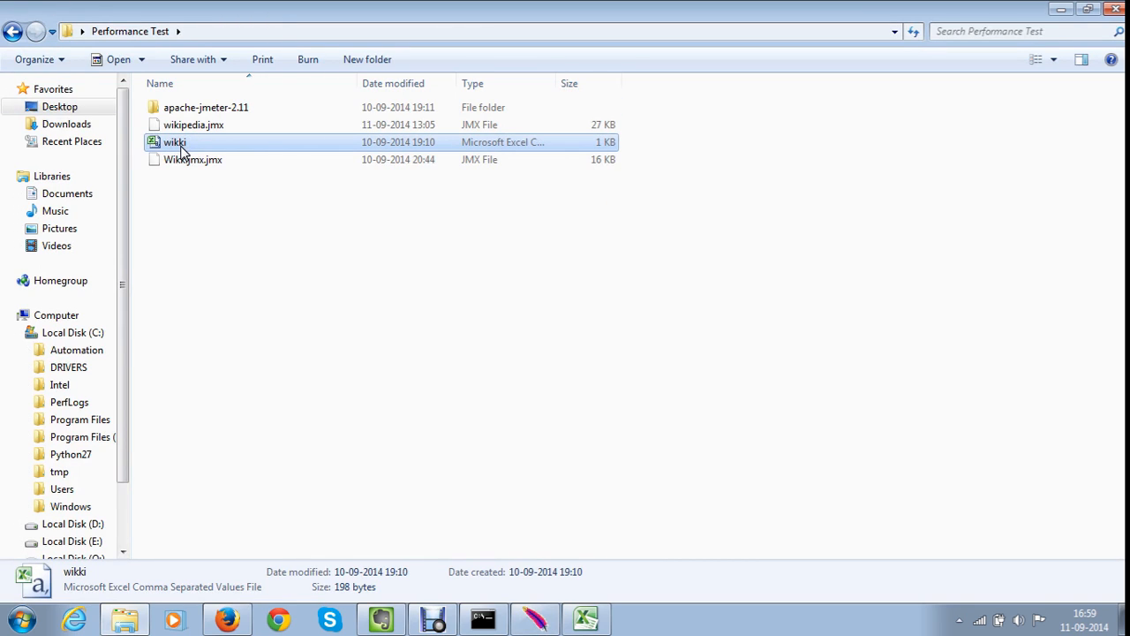
left_click(180, 147)
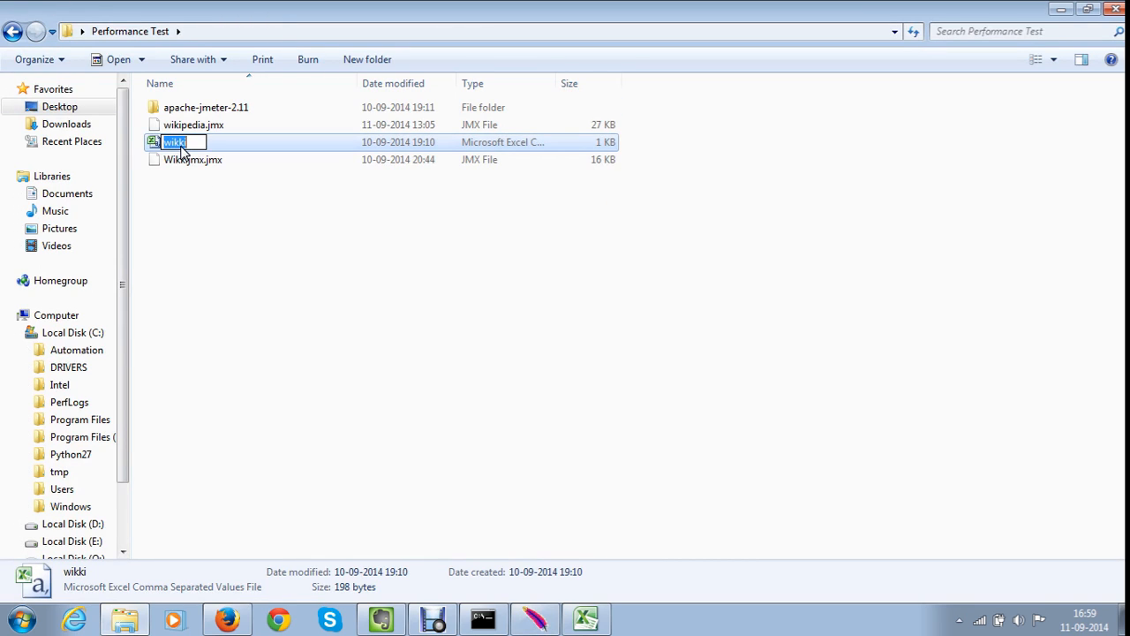
left_click(270, 356)
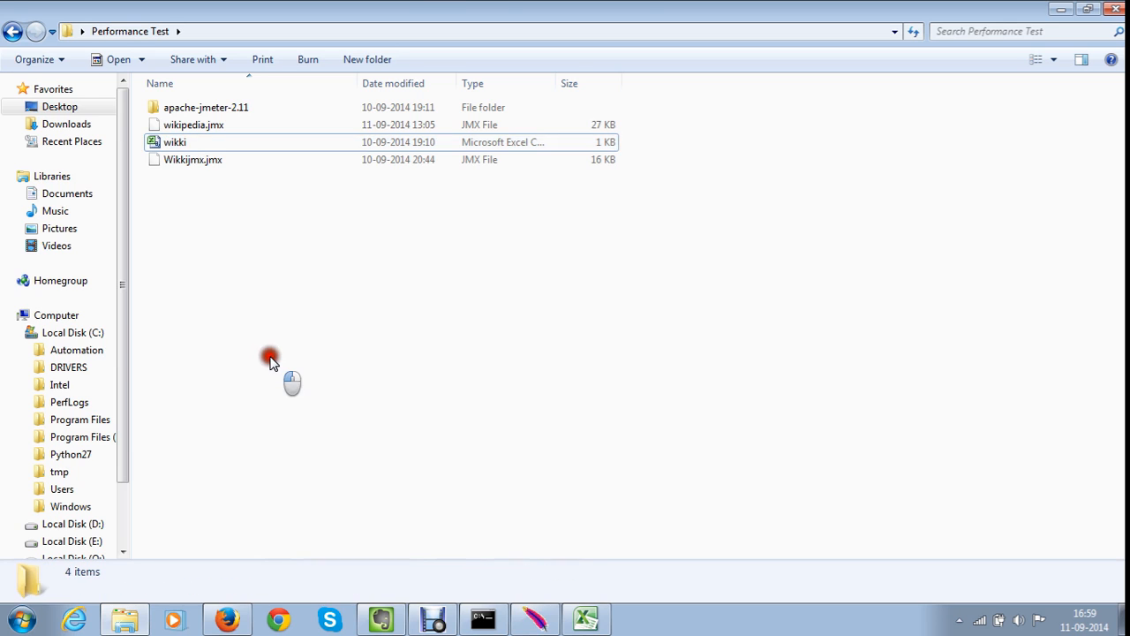
key("alt+Tab")
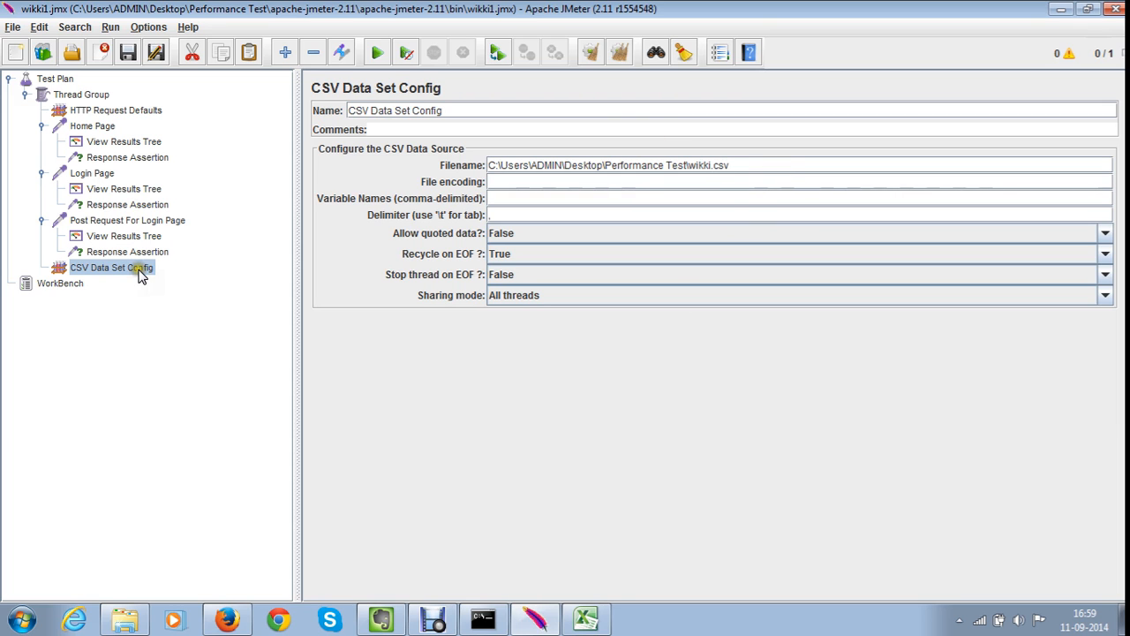
Move CSV Data Set Config up the test plan tree, between HTTP Request Defaults and Home Page
left_click_drag(141, 271, 144, 125)
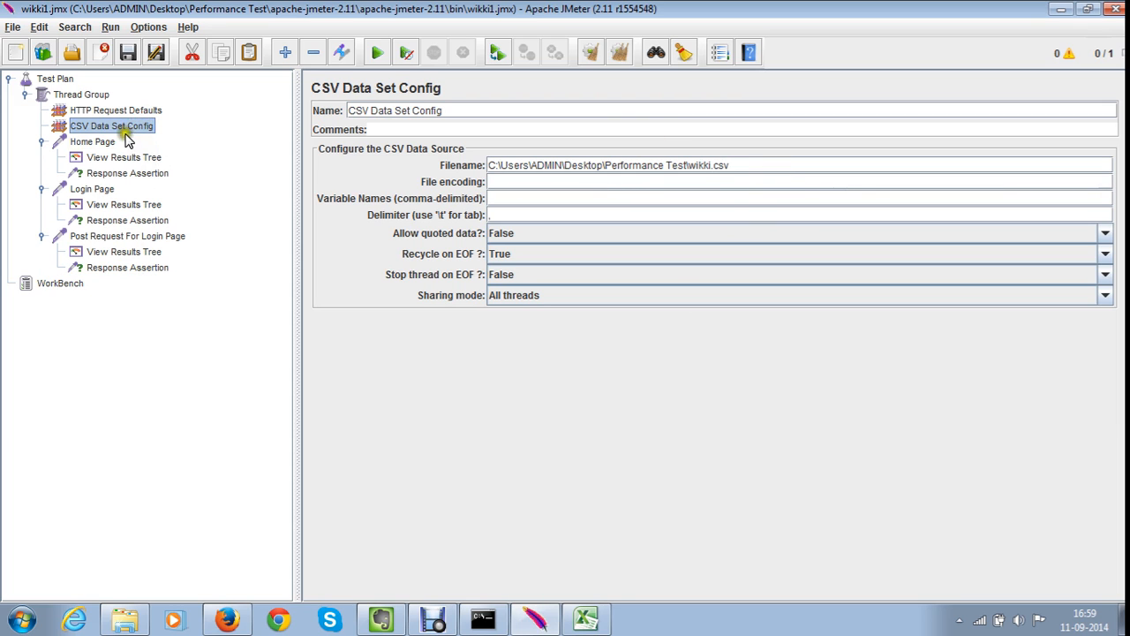
left_click(88, 142)
left_click(98, 129)
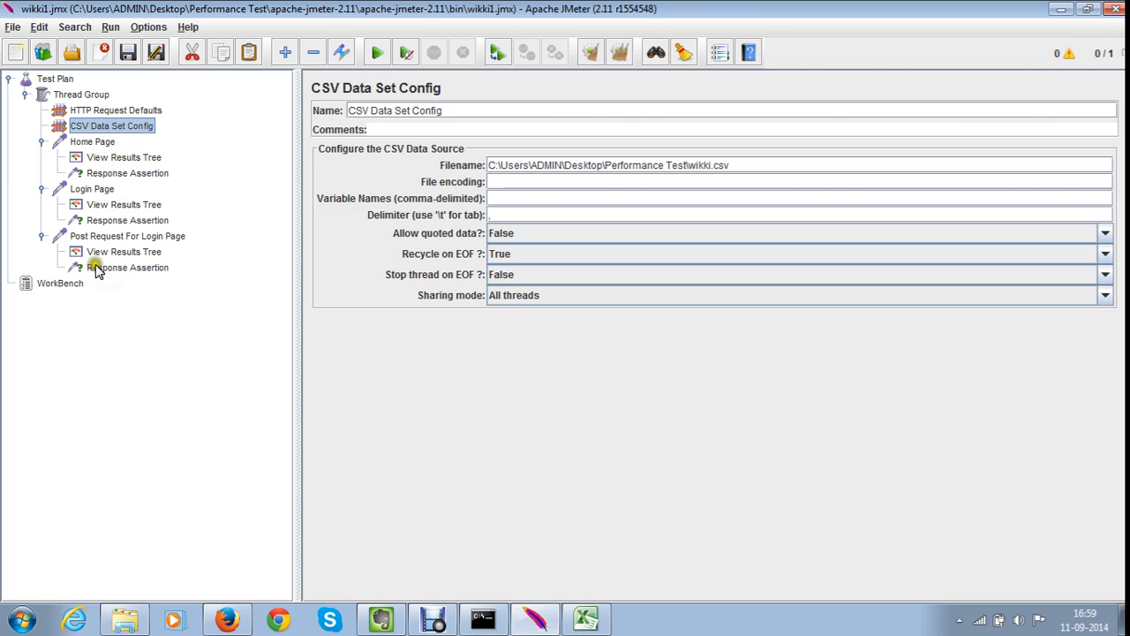
Set the wpName parameter of Post Request For Login Page to ${User_Name}, copying the column header from the wikki spreadsheet
left_click(115, 239)
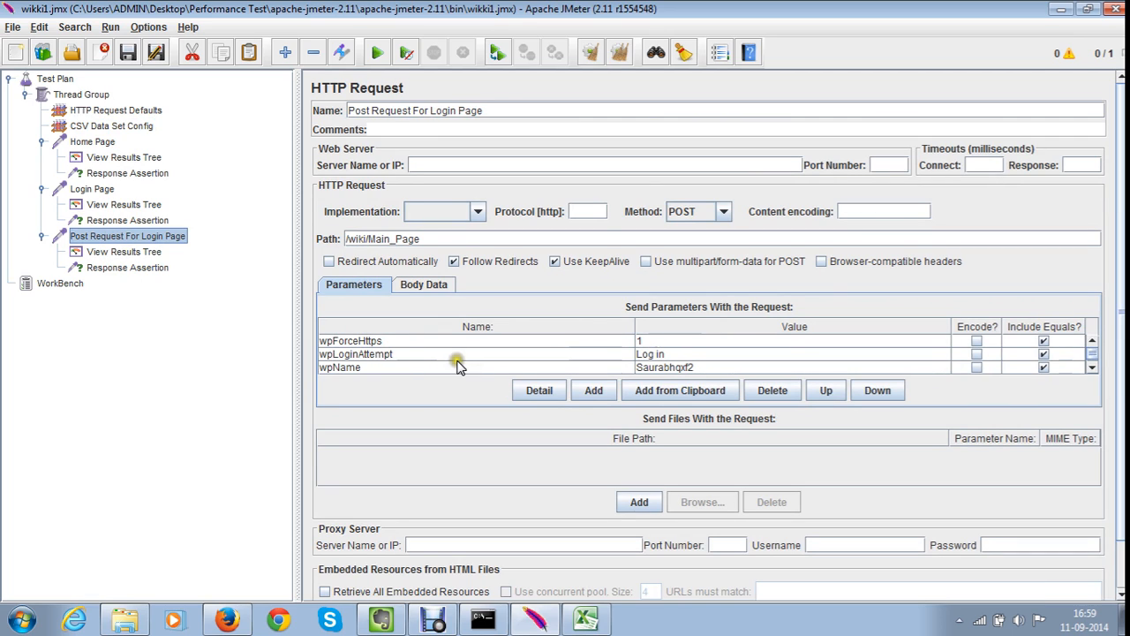
double_click(720, 369)
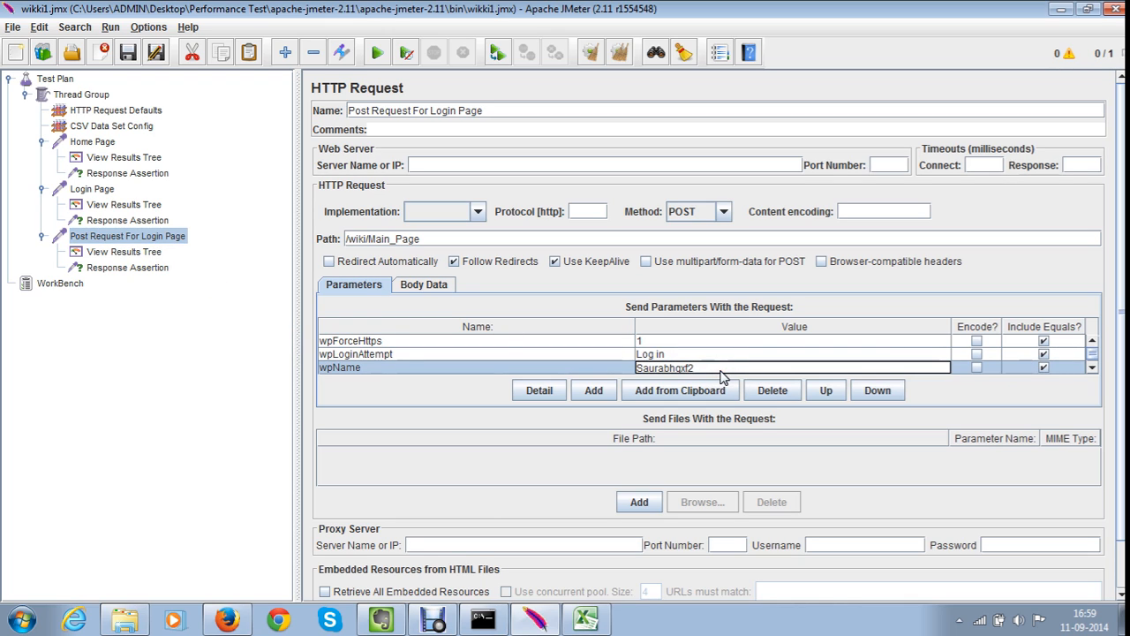
left_click_drag(730, 369, 629, 371)
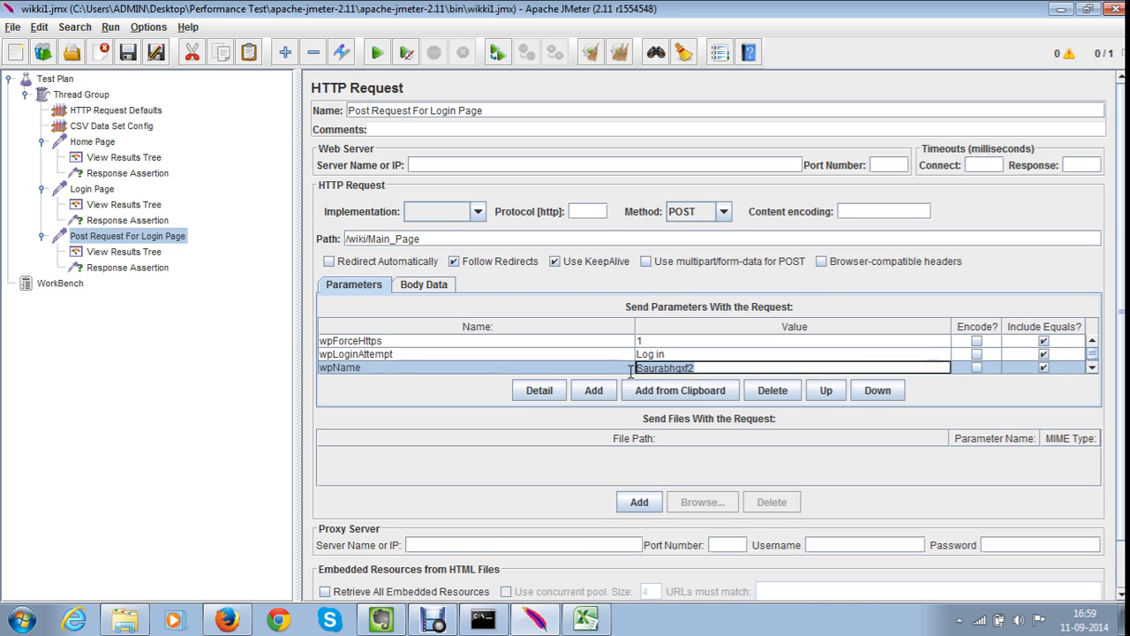
type("${")
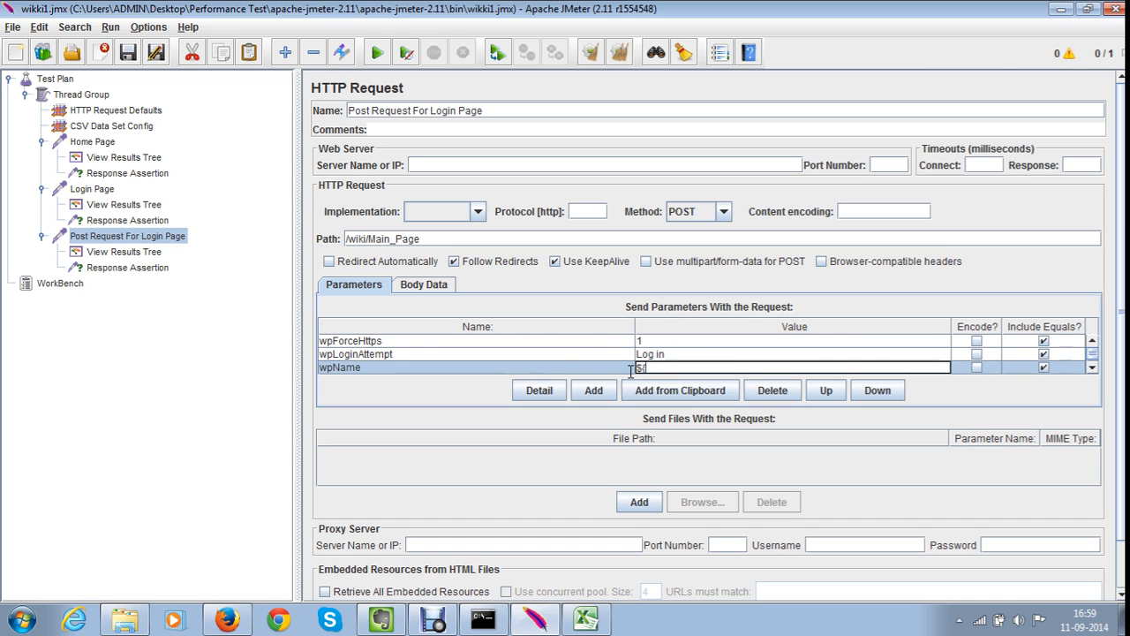
left_click(588, 621)
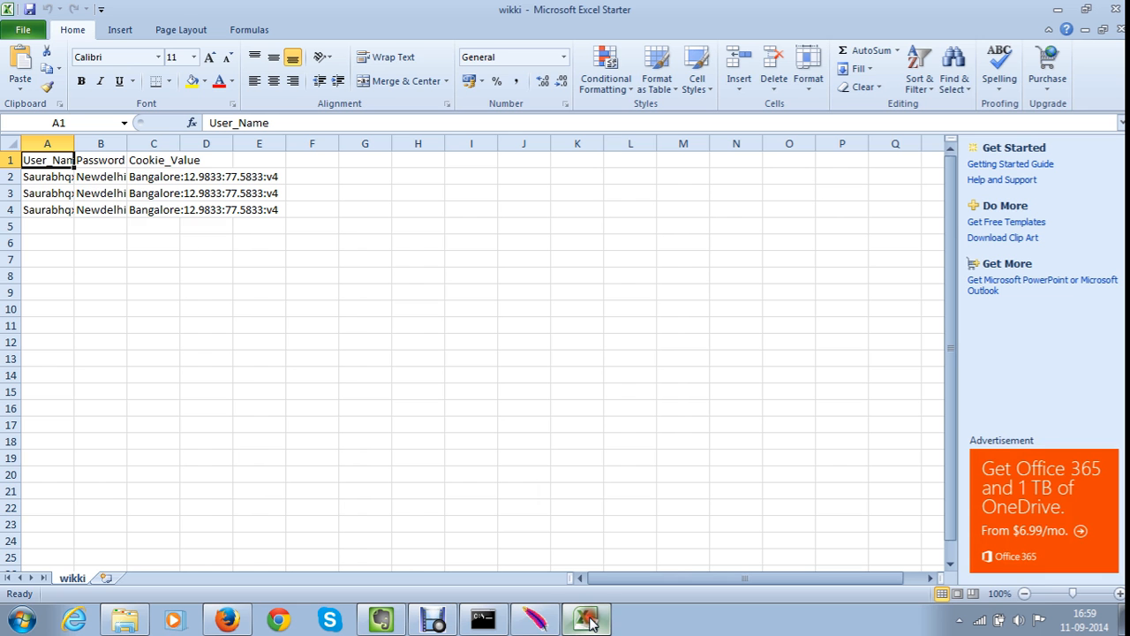
key("ctrl+c")
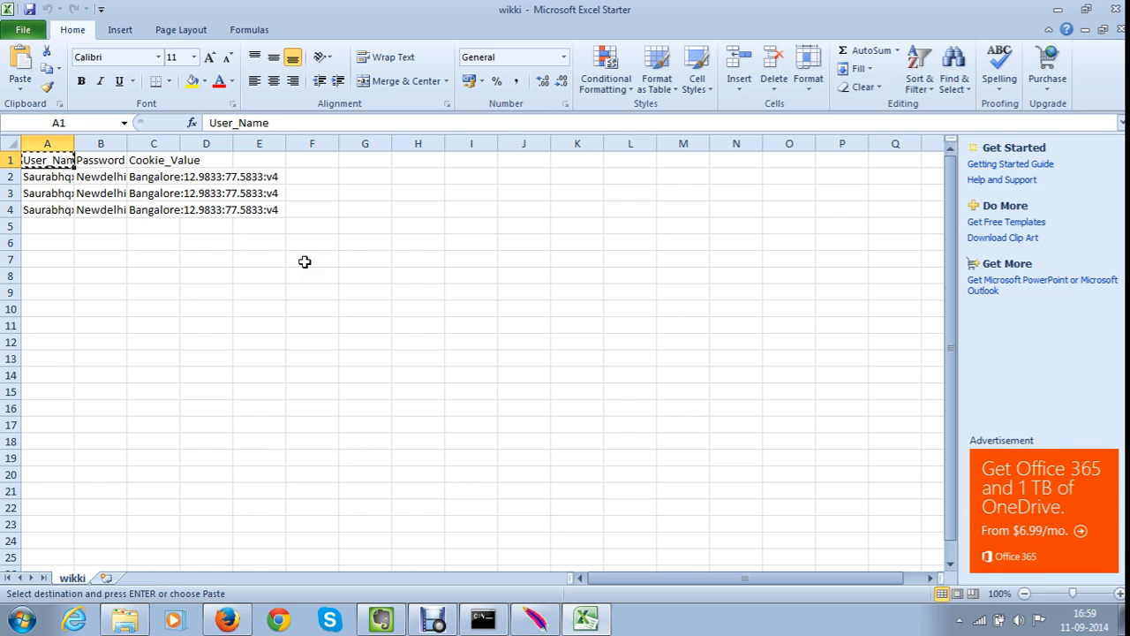
key("alt+Tab")
type("{")
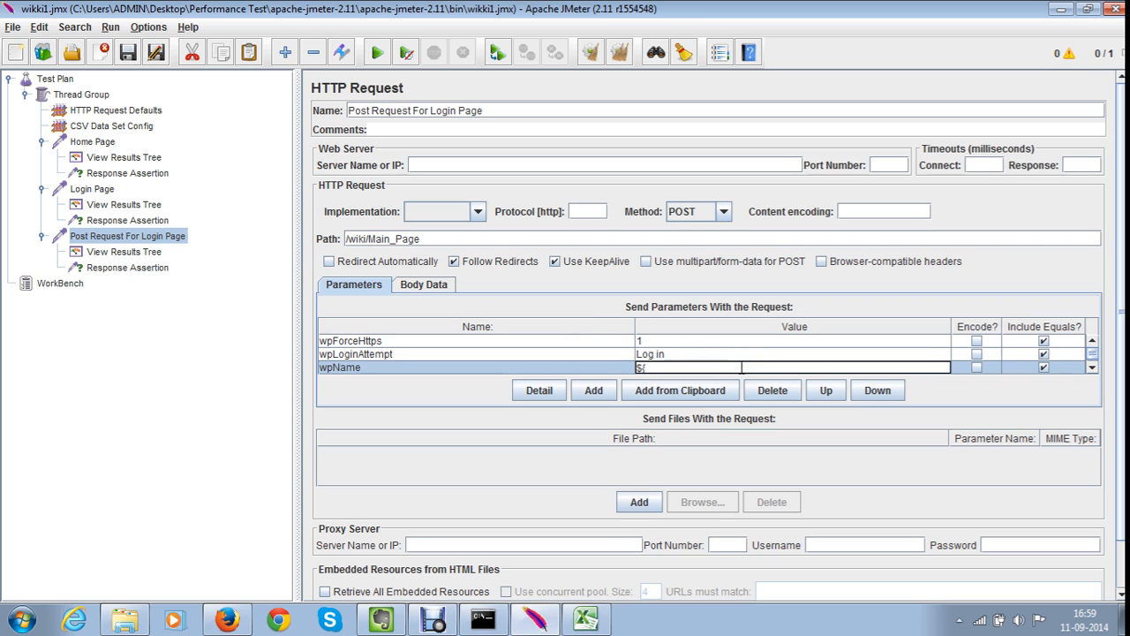
key("ctrl+v")
type("}")
Set the wpPassword parameter to ${Password}, copying the column header from the wikki spreadsheet
left_click(1092, 367)
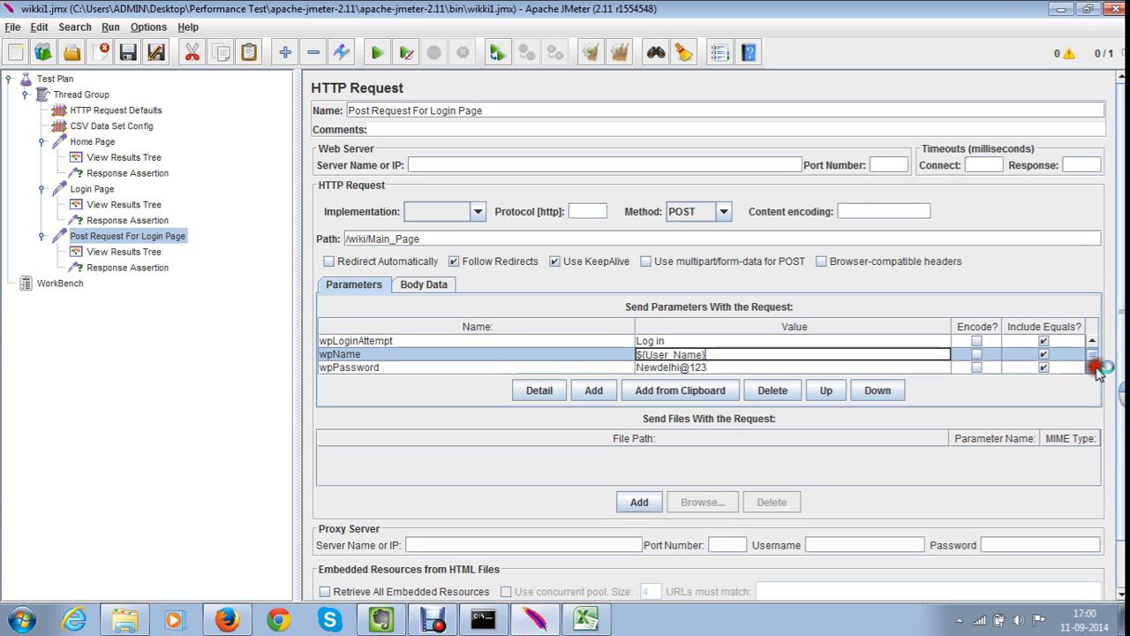
left_click(695, 369)
double_click(697, 369)
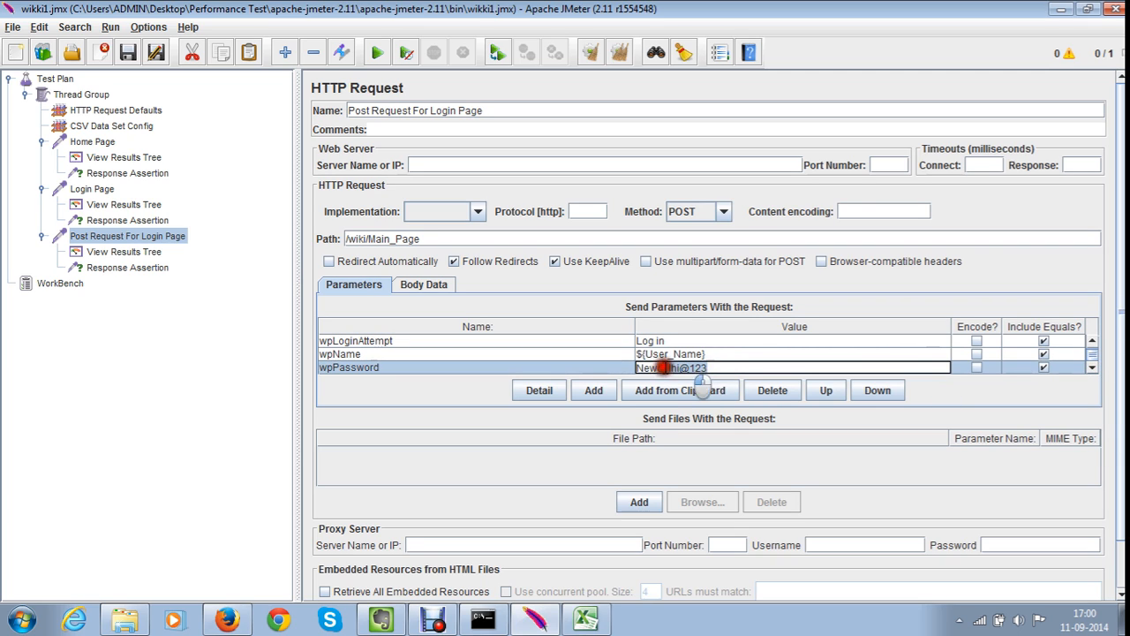
left_click(634, 369)
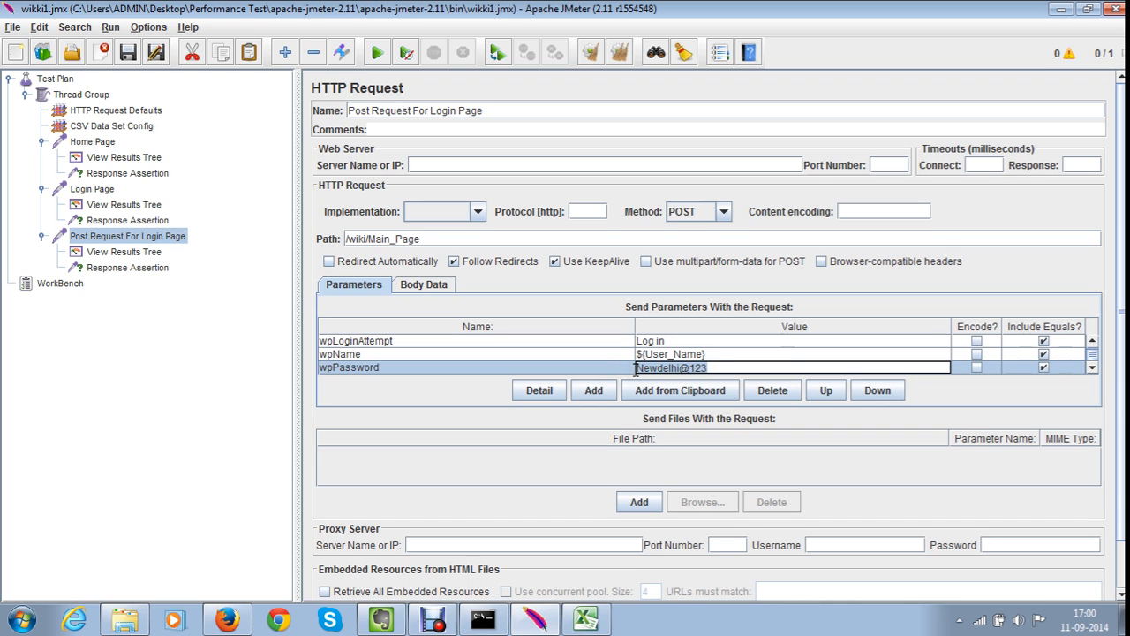
type("$")
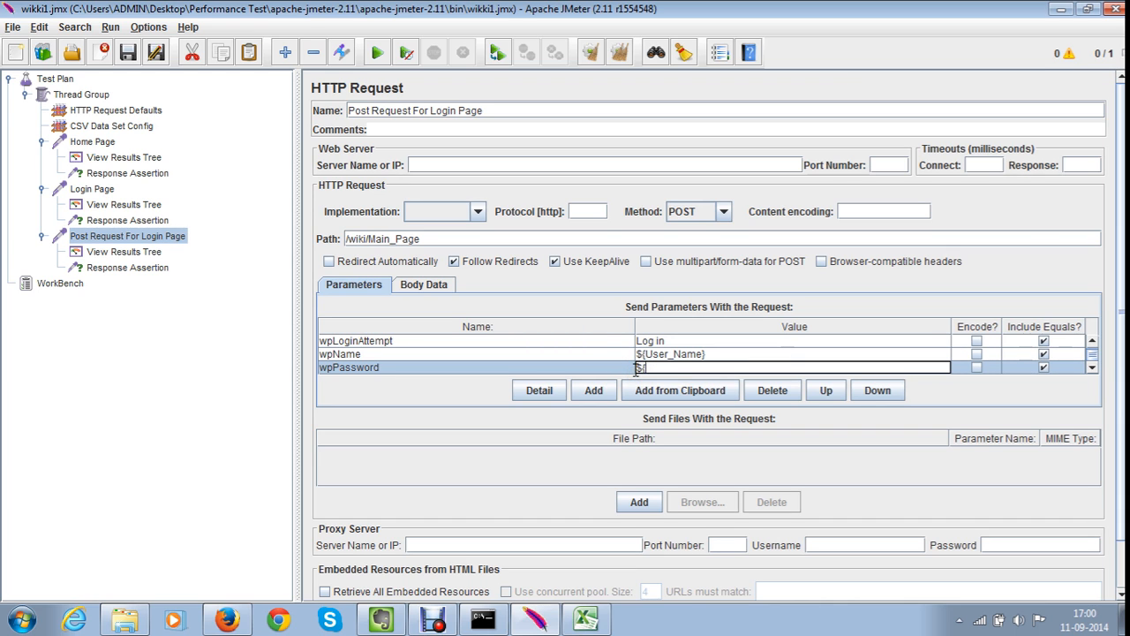
type("{")
key("alt+Tab")
left_click(83, 159)
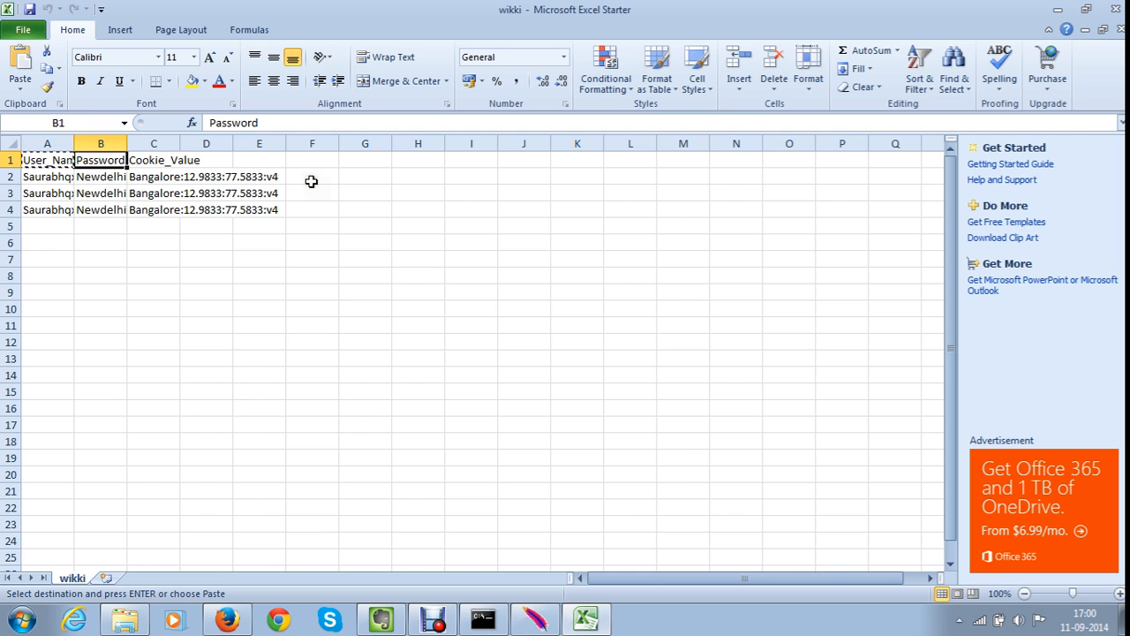
key("ctrl+c")
key("alt+Tab")
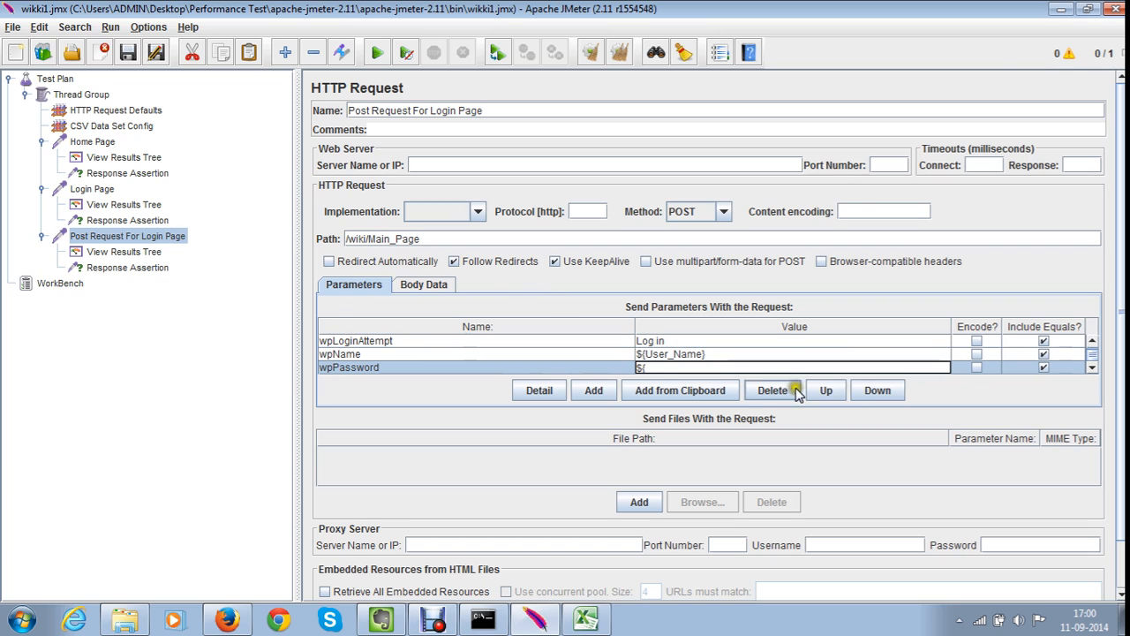
key("ctrl+v")
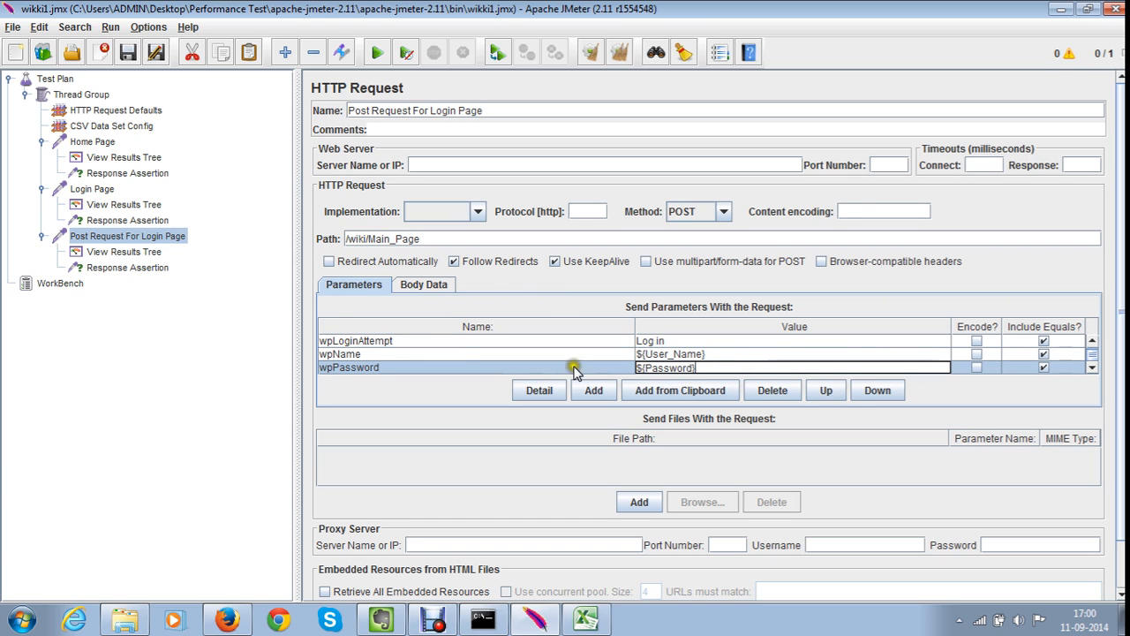
Set the Thread Group's number of threads to 3 and rerun the test with the old results cleared
left_click(85, 94)
left_click_drag(477, 213, 451, 214)
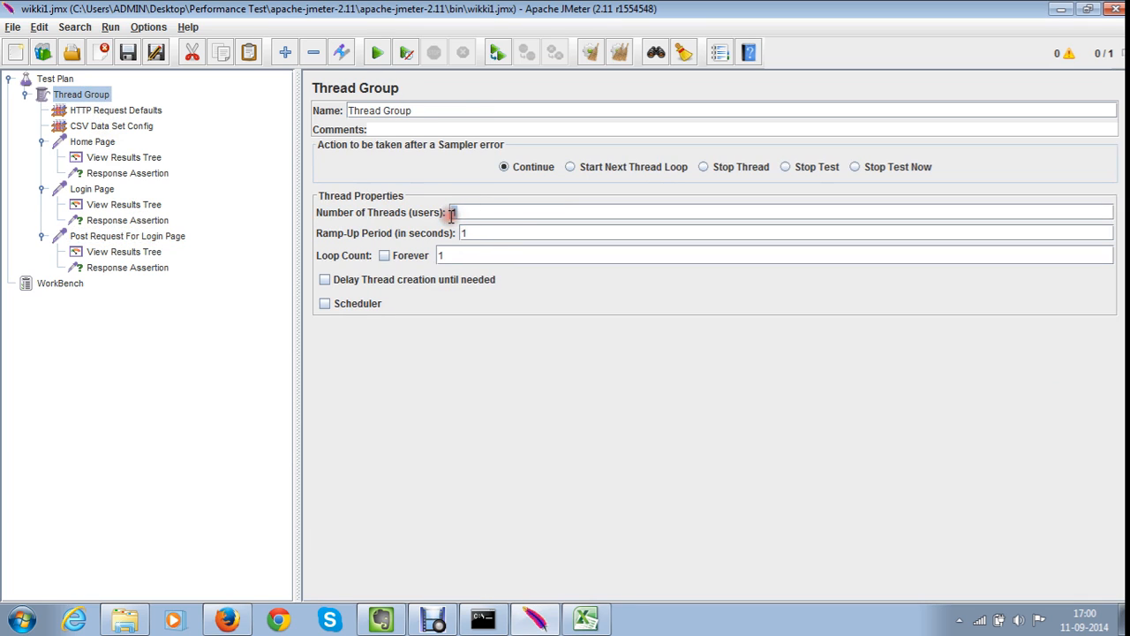
left_click(99, 237)
left_click(105, 252)
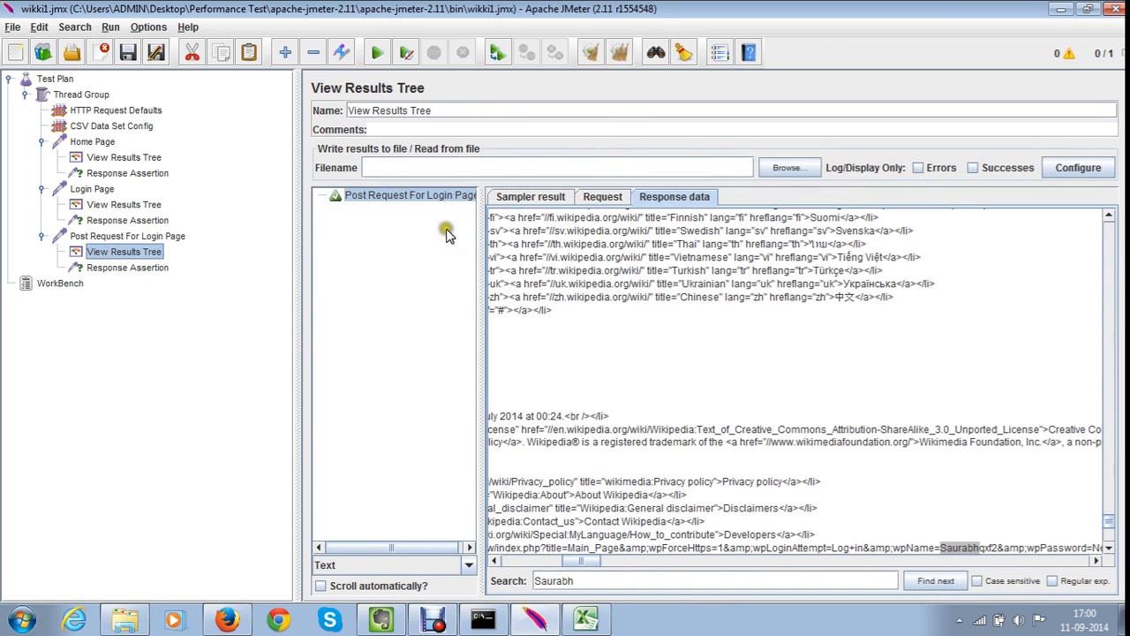
left_click(621, 53)
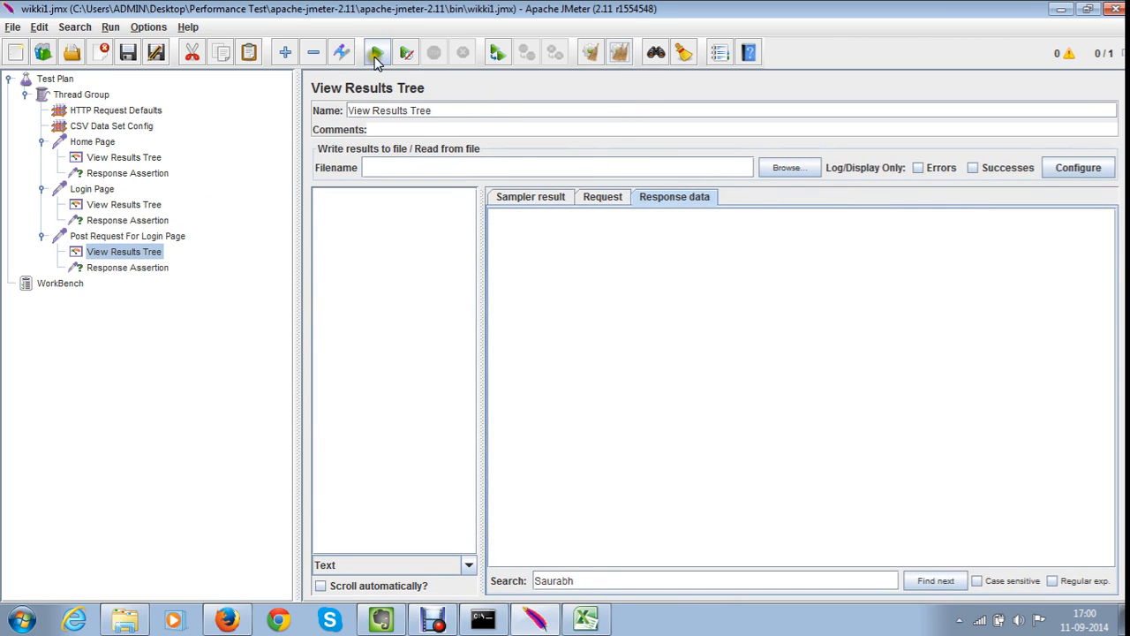
left_click(376, 53)
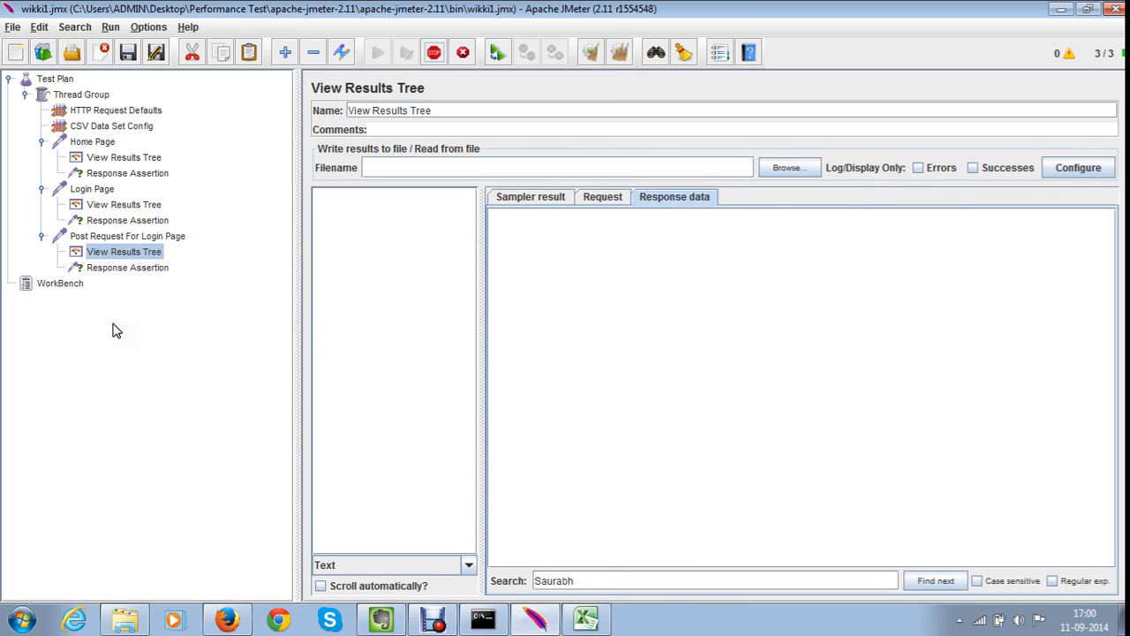
Compare the results of Post Request For Login Page with its Response Assertion's pattern
left_click(120, 271)
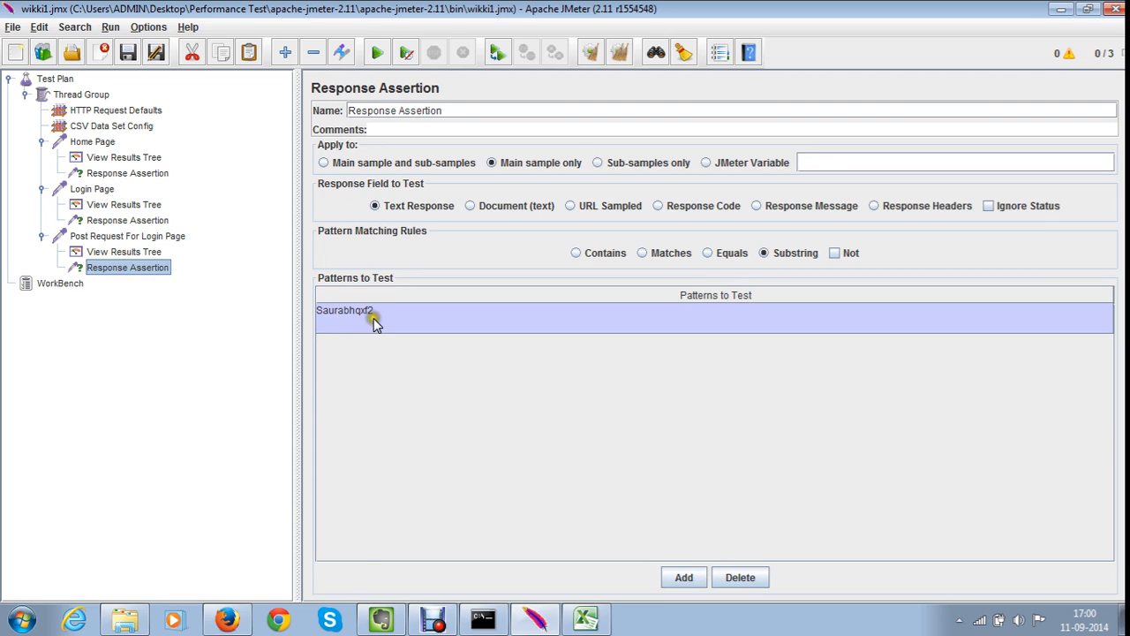
left_click(139, 253)
left_click(133, 268)
double_click(388, 316)
left_click_drag(409, 331, 264, 308)
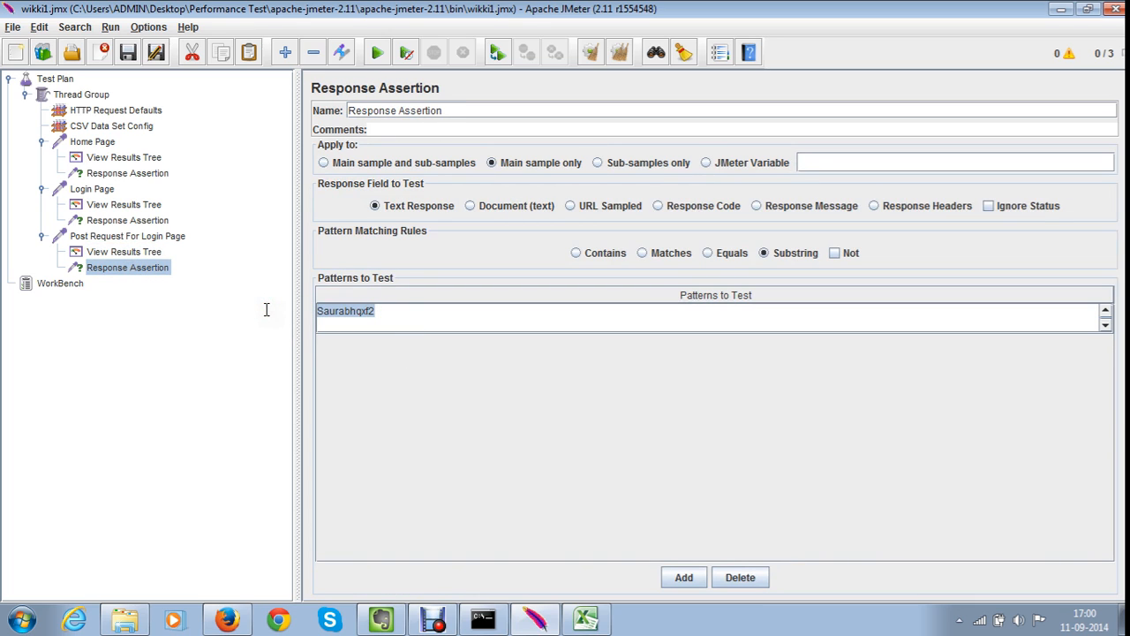
key("ctrl+v")
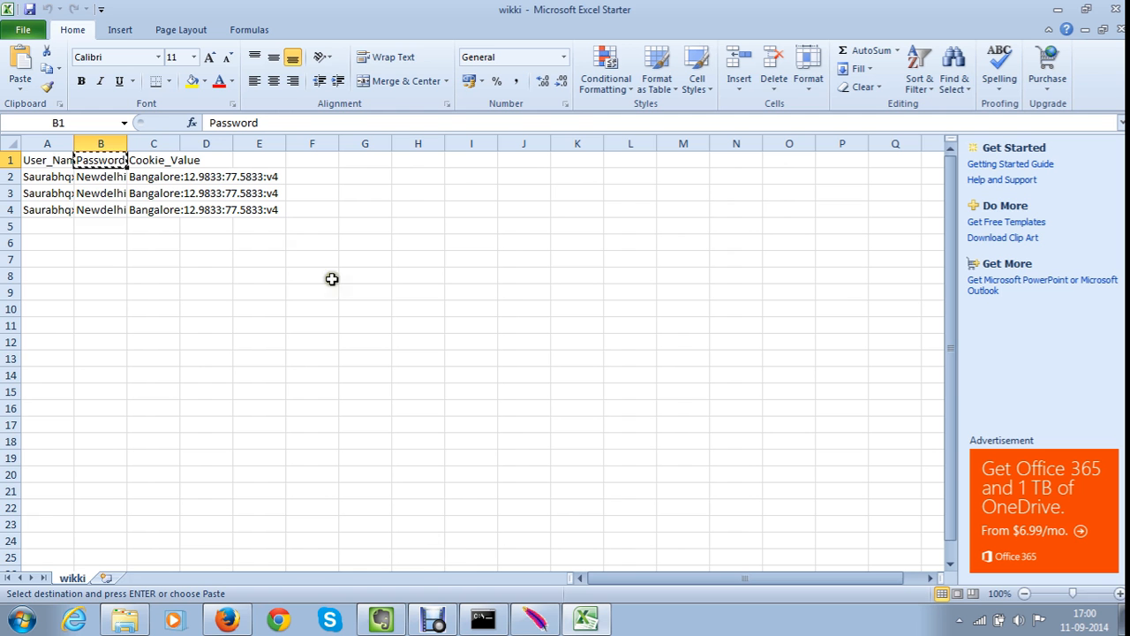
Set the pattern to test in the login post request's Response Assertion to ${User_Name}, checking the column header in the wikki spreadsheet
key("alt+Tab")
left_click(31, 160)
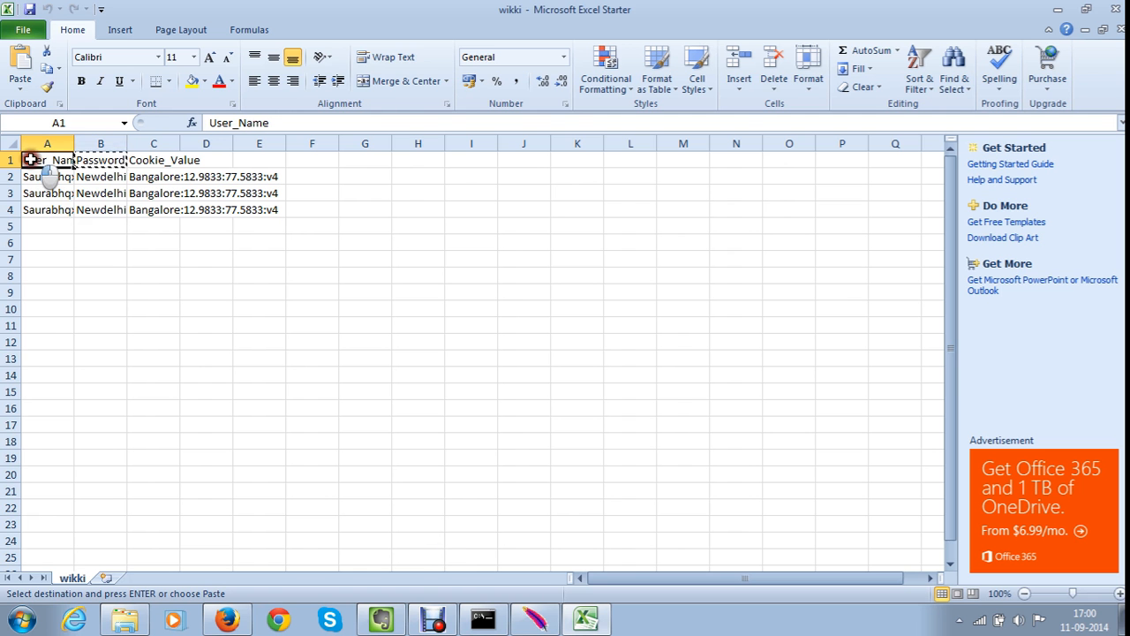
key("alt+Tab")
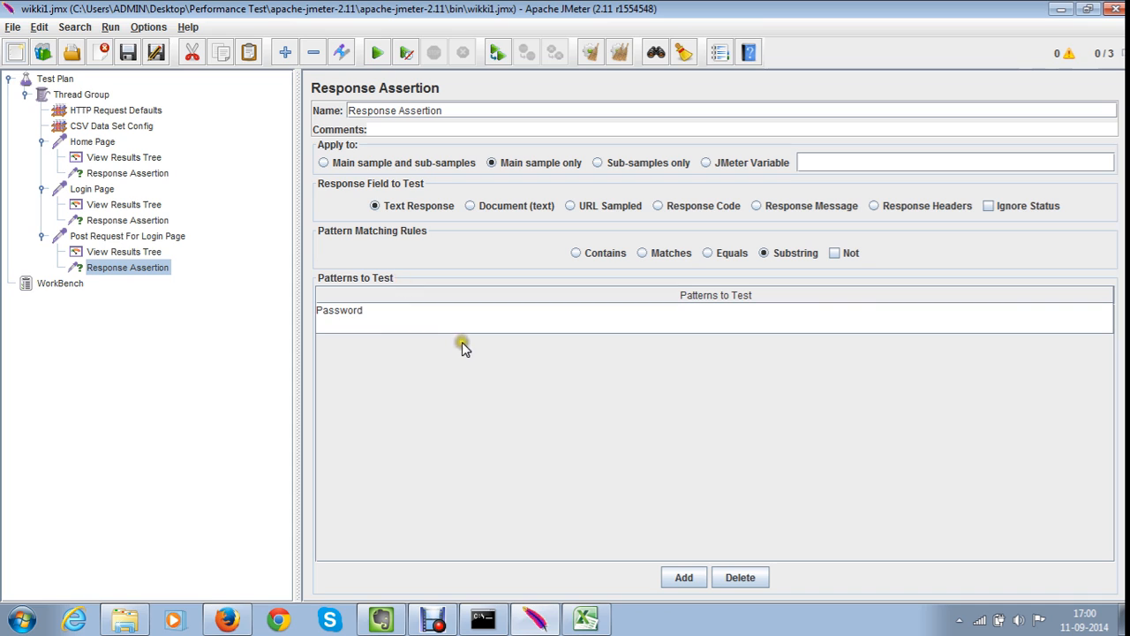
left_click(405, 316)
left_click_drag(406, 316, 242, 302)
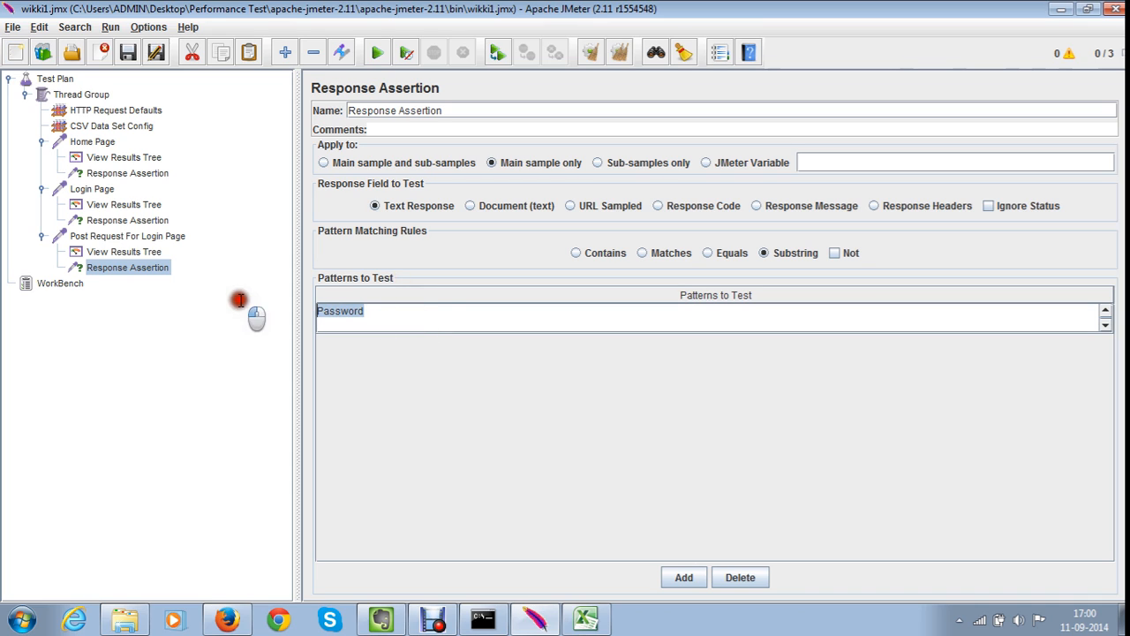
type("$")
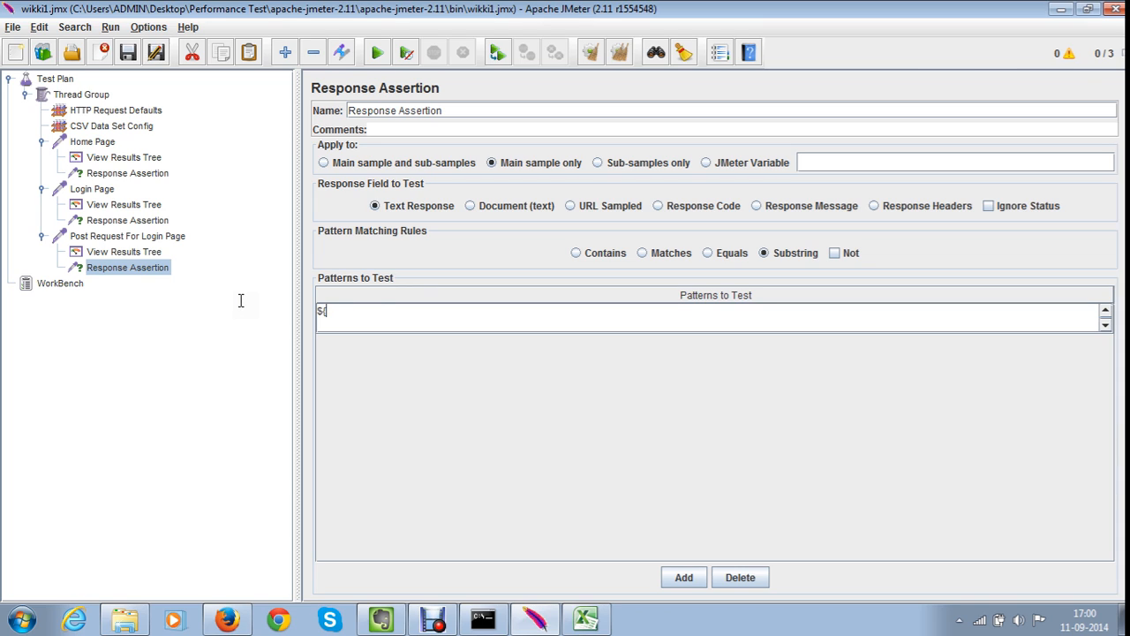
type("{User_Name")
Clear the previous results, rerun the test and view the results of Login Page and Post Request For Login Page
left_click(124, 252)
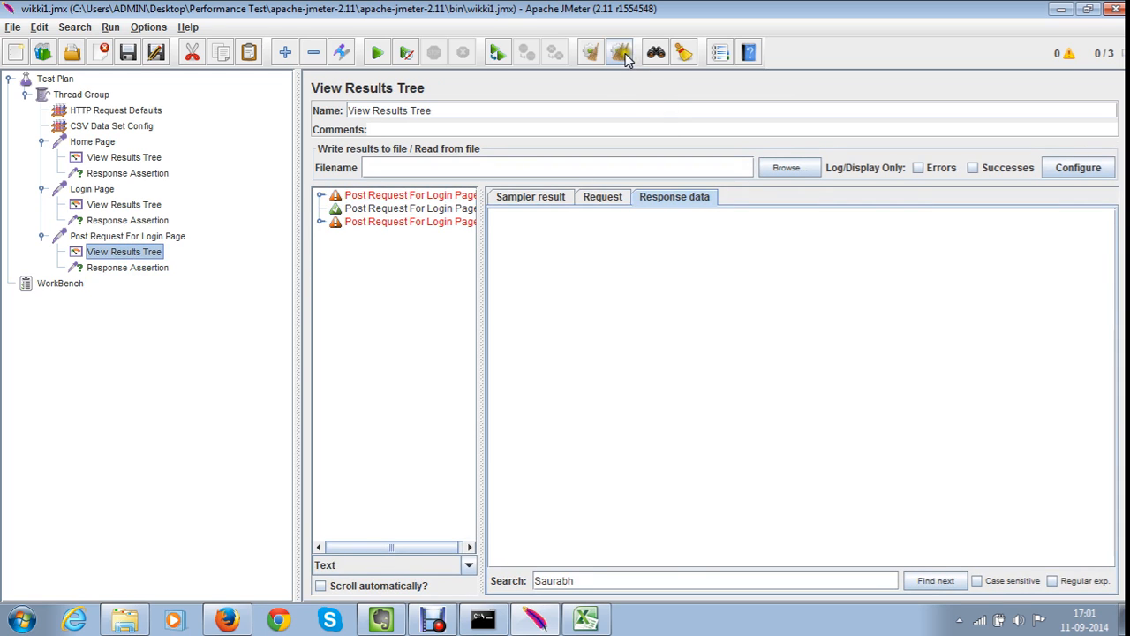
left_click(623, 53)
left_click(377, 53)
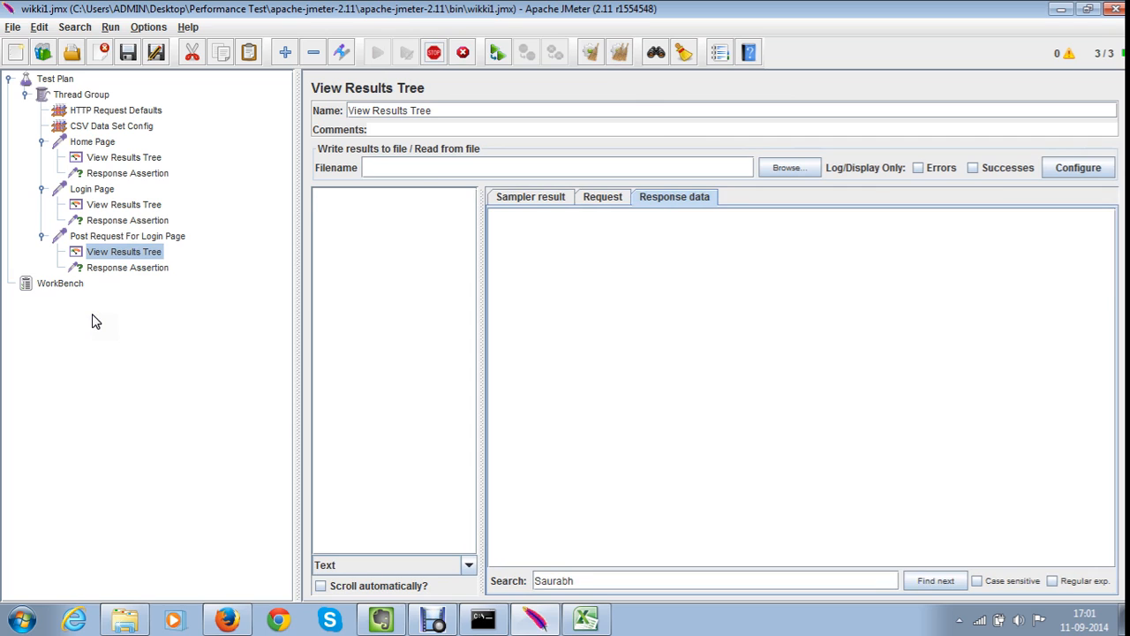
left_click(145, 206)
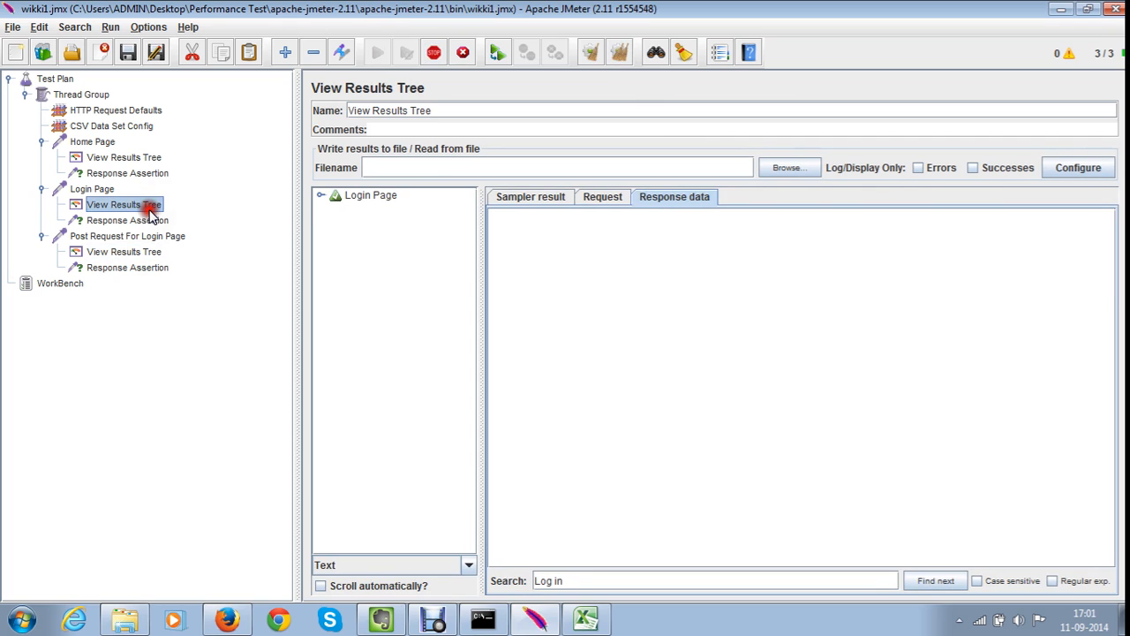
left_click(136, 254)
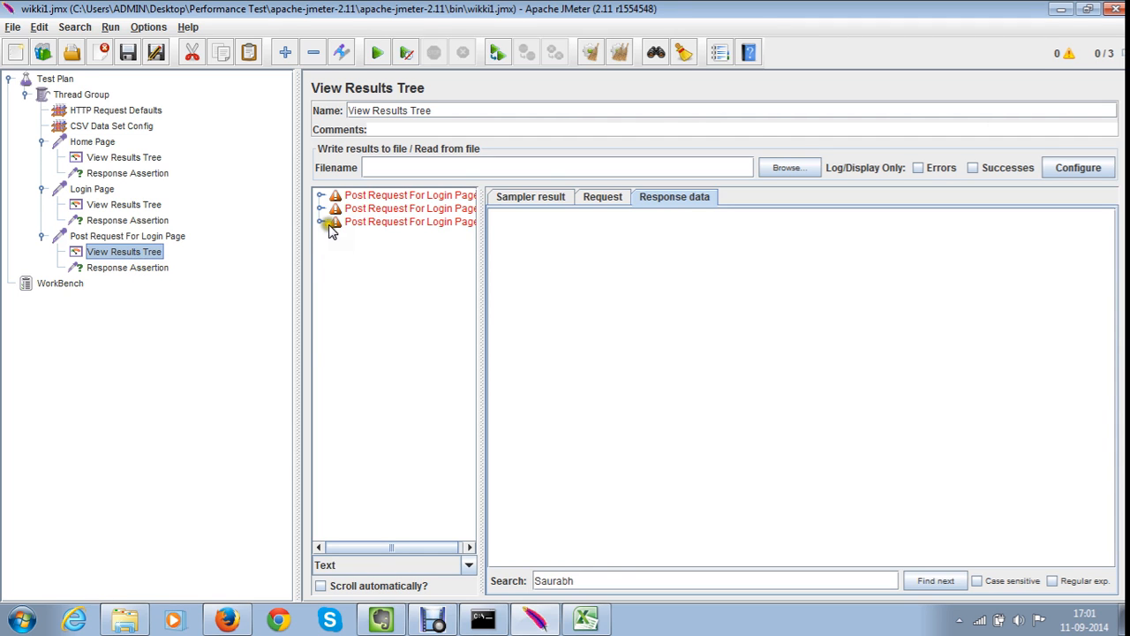
Examine the first post request sample's request data and search its response data for the login user's name
left_click(374, 196)
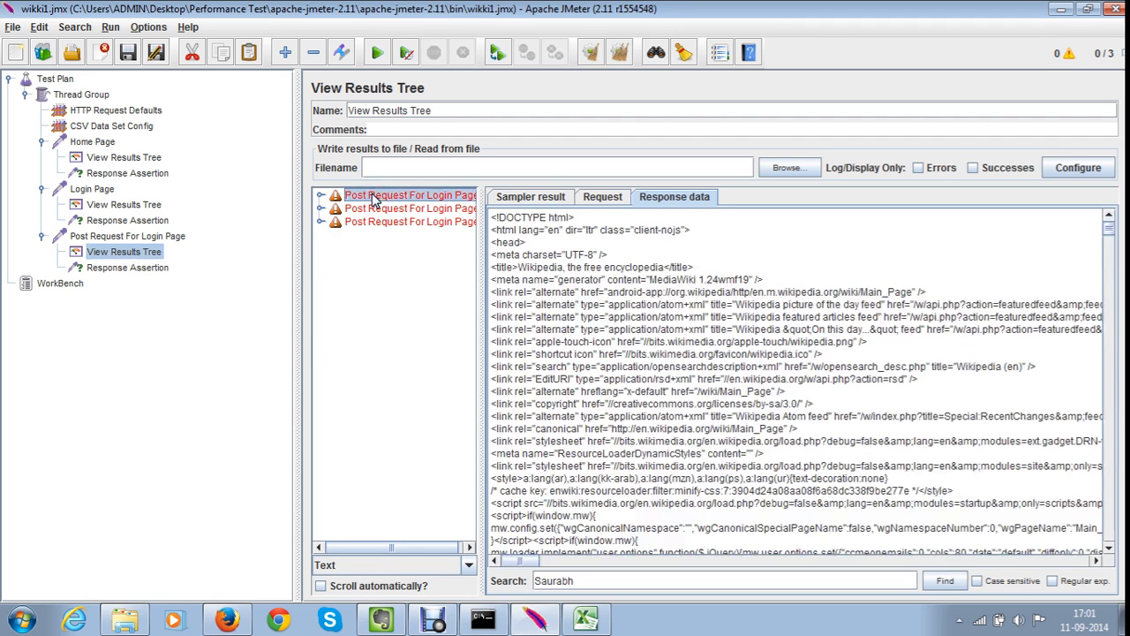
left_click(602, 197)
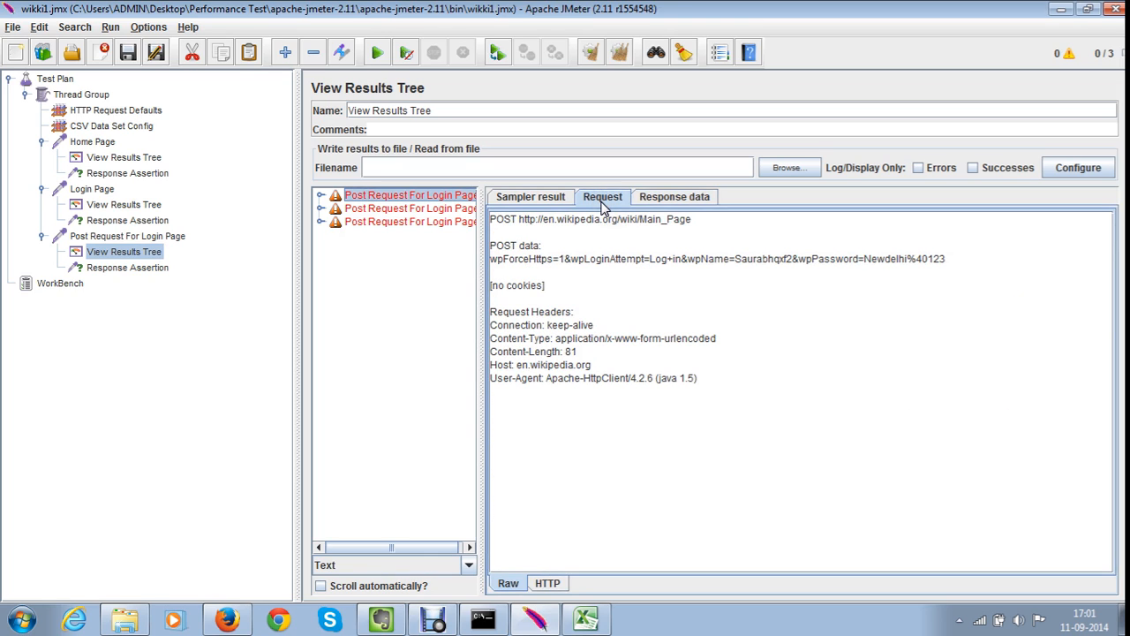
left_click(671, 198)
left_click(621, 578)
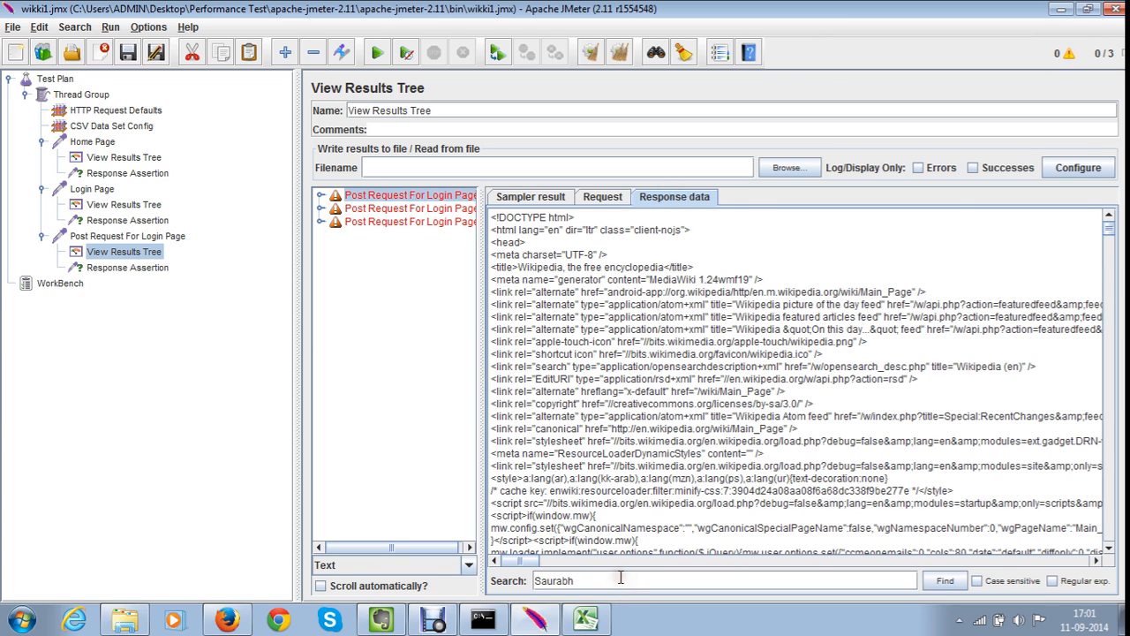
key("Return")
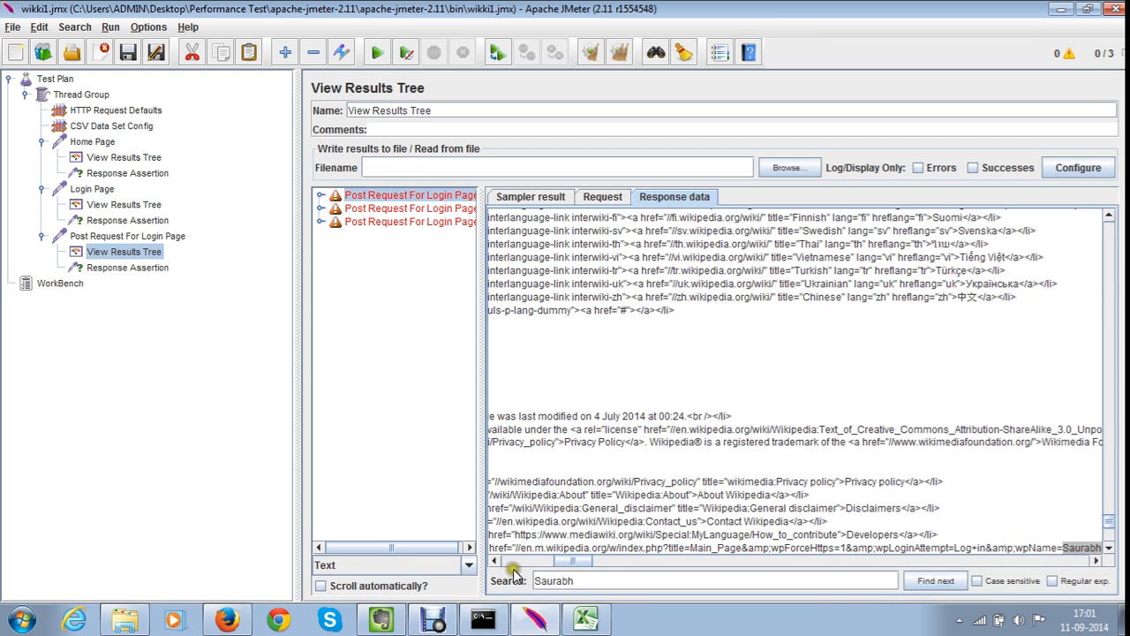
left_click_drag(576, 561, 591, 561)
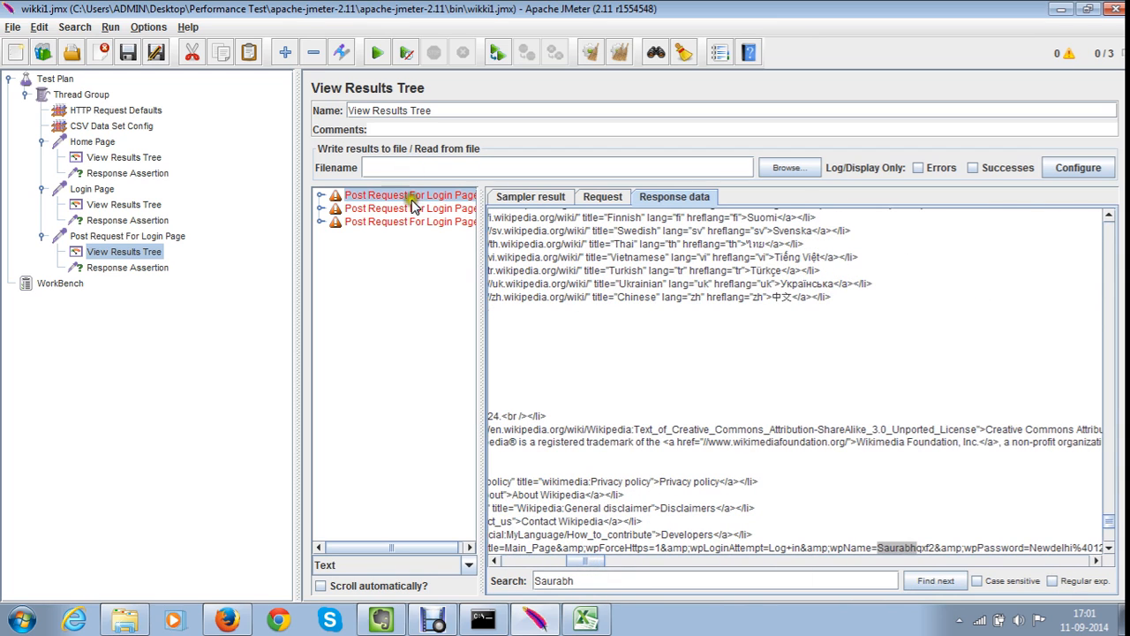
Examine the second sample's assertion result against the Response Assertion's pattern and expand the third sample
left_click(321, 210)
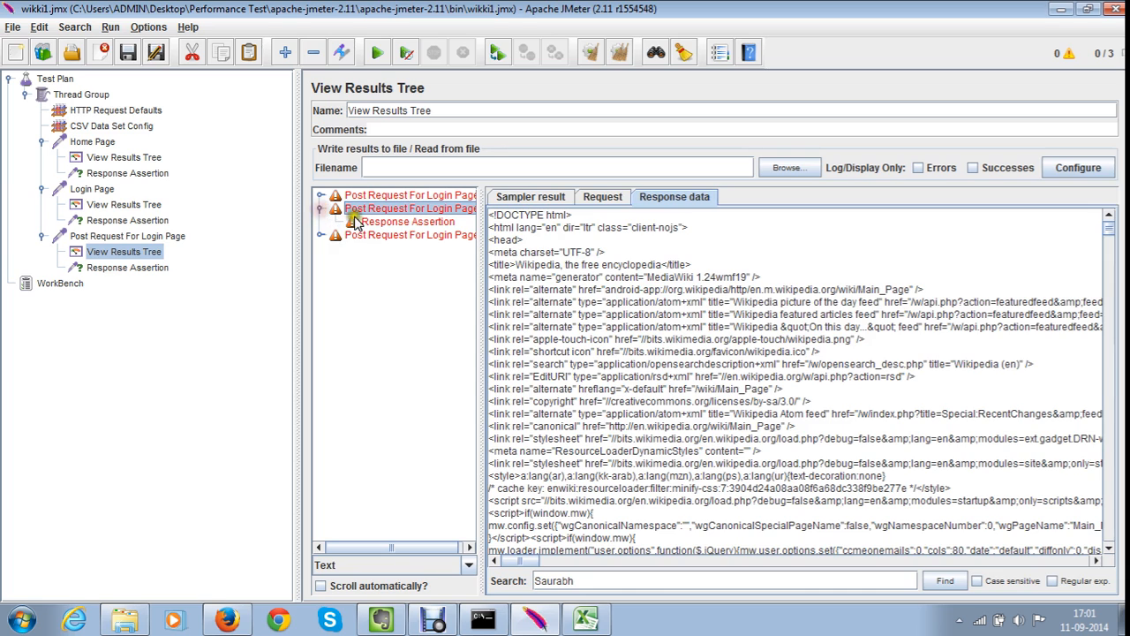
left_click(379, 222)
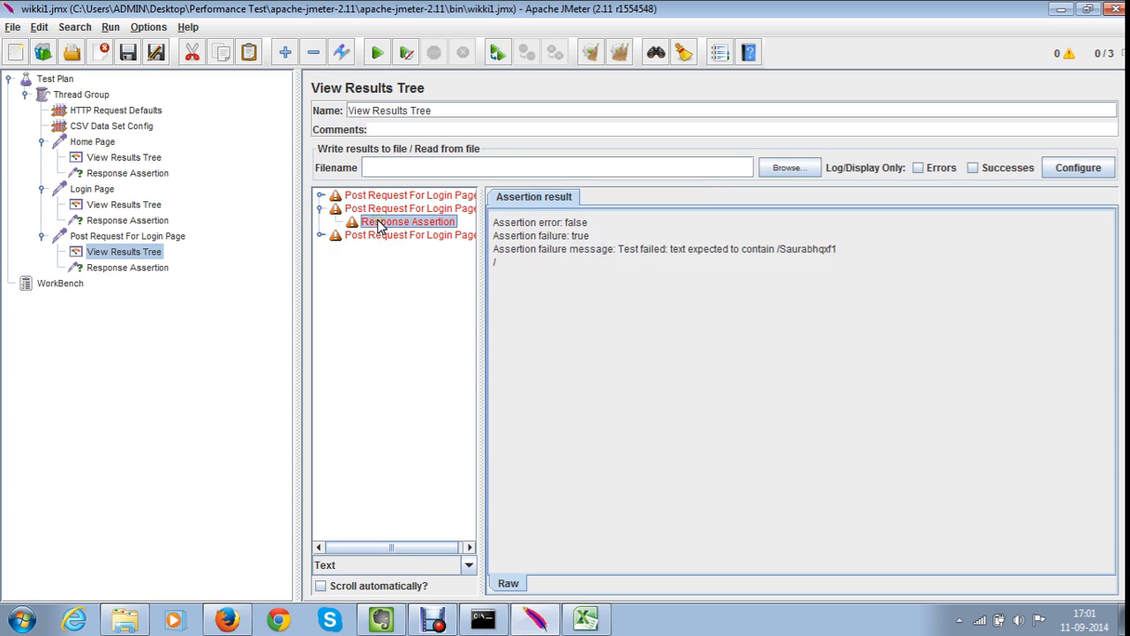
left_click(129, 266)
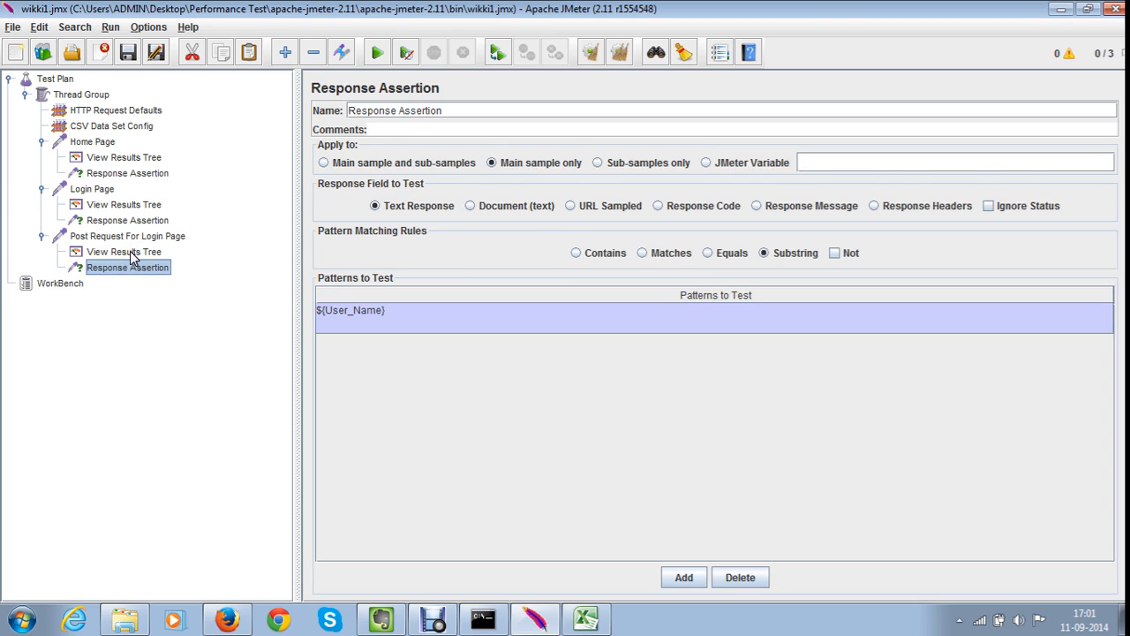
left_click(131, 252)
left_click(319, 235)
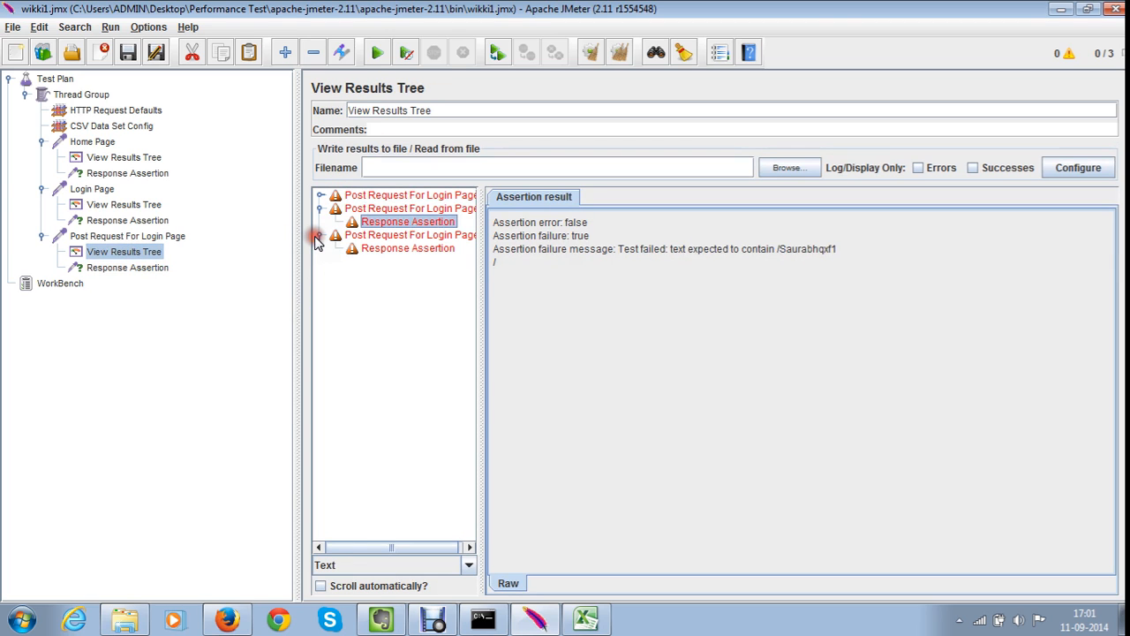
left_click(432, 620)
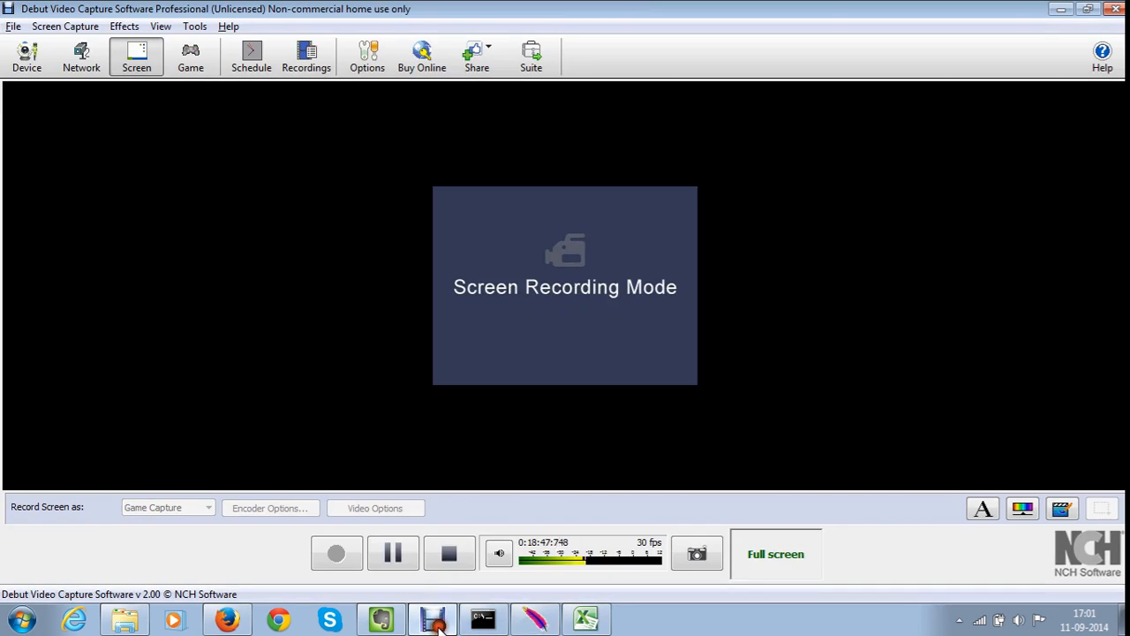
left_click(395, 548)
left_click(341, 549)
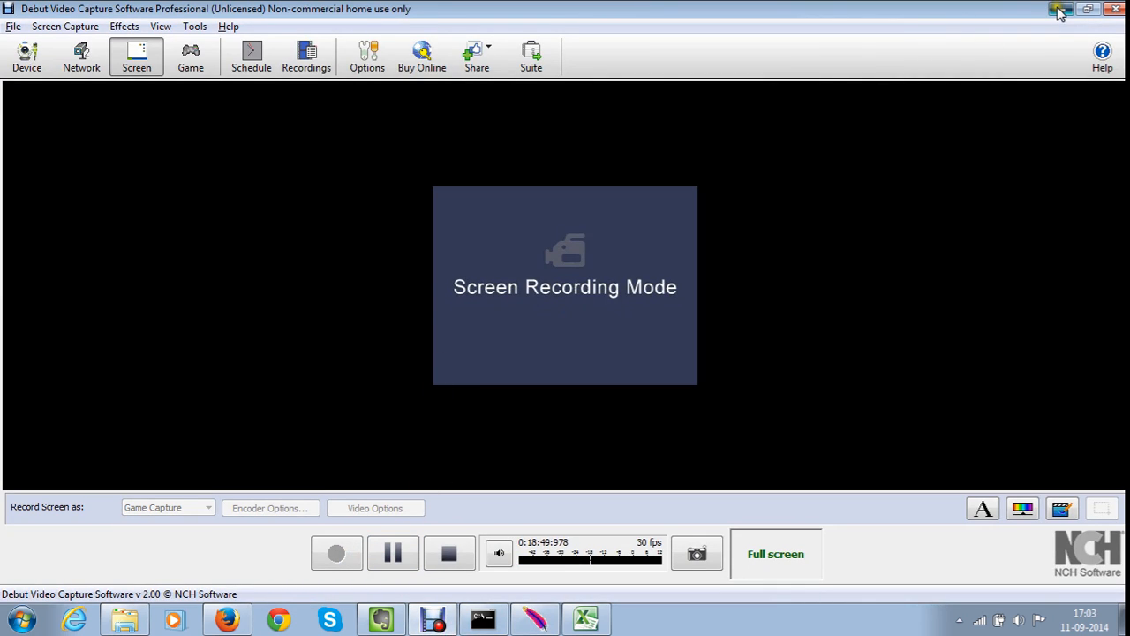
left_click(1060, 11)
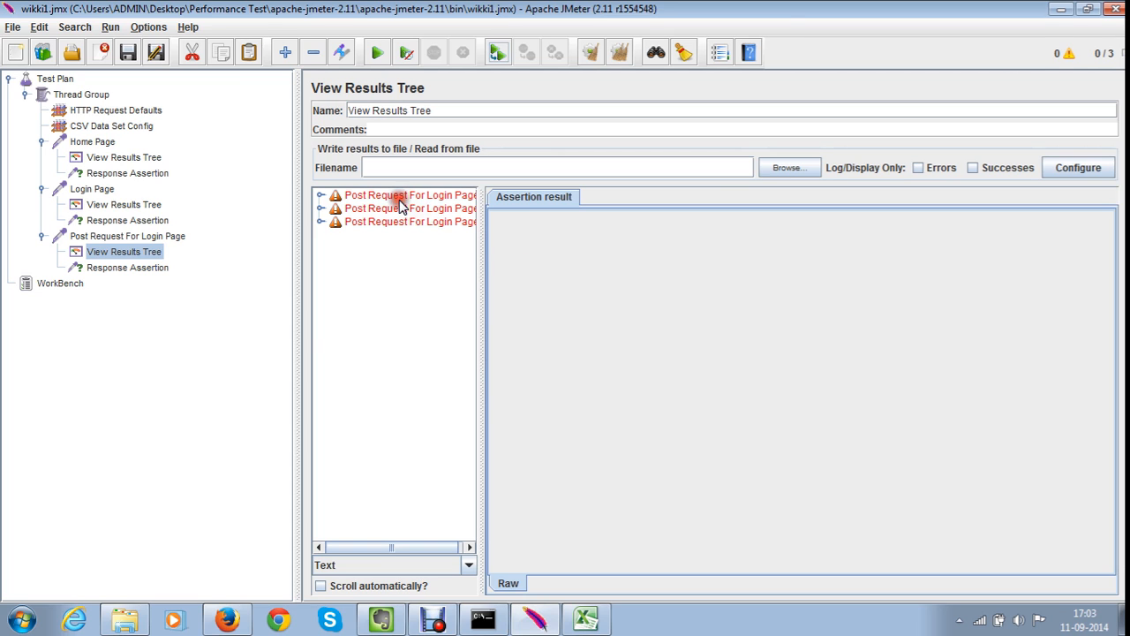
Open the ${User_Name} pattern in the login post request's Response Assertion for editing and commit it, glancing at the request's results
left_click(164, 267)
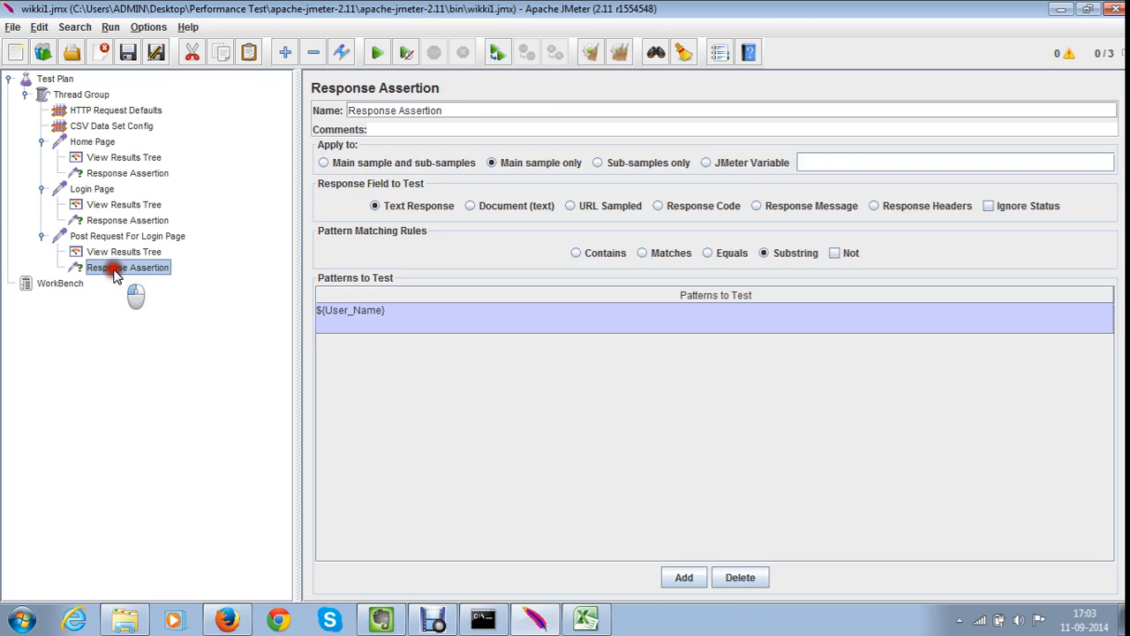
double_click(446, 320)
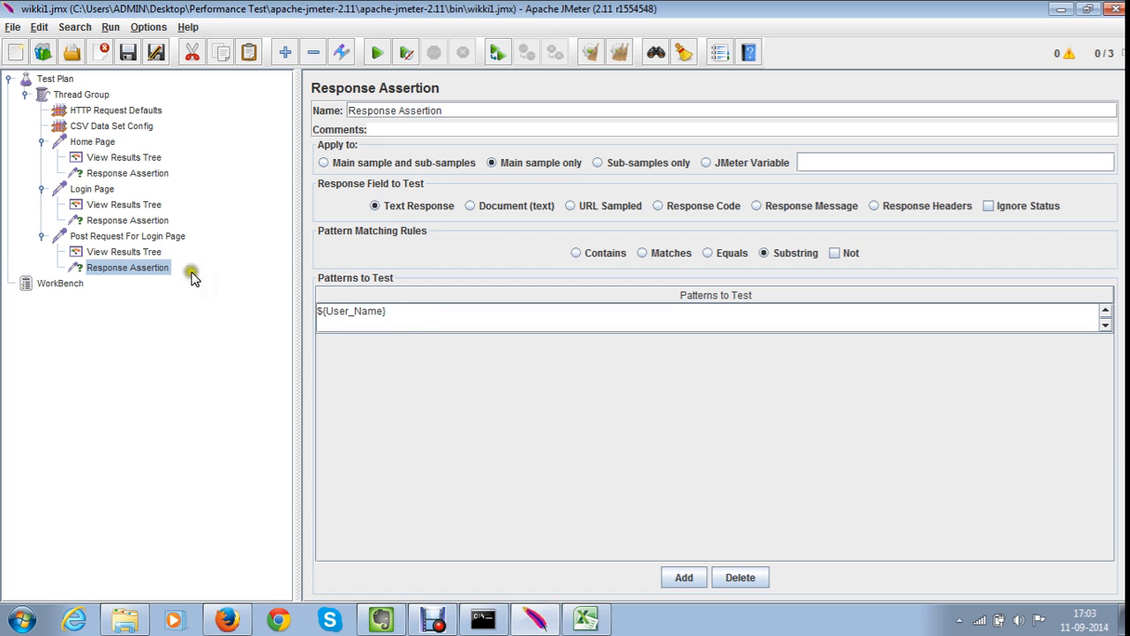
left_click(138, 255)
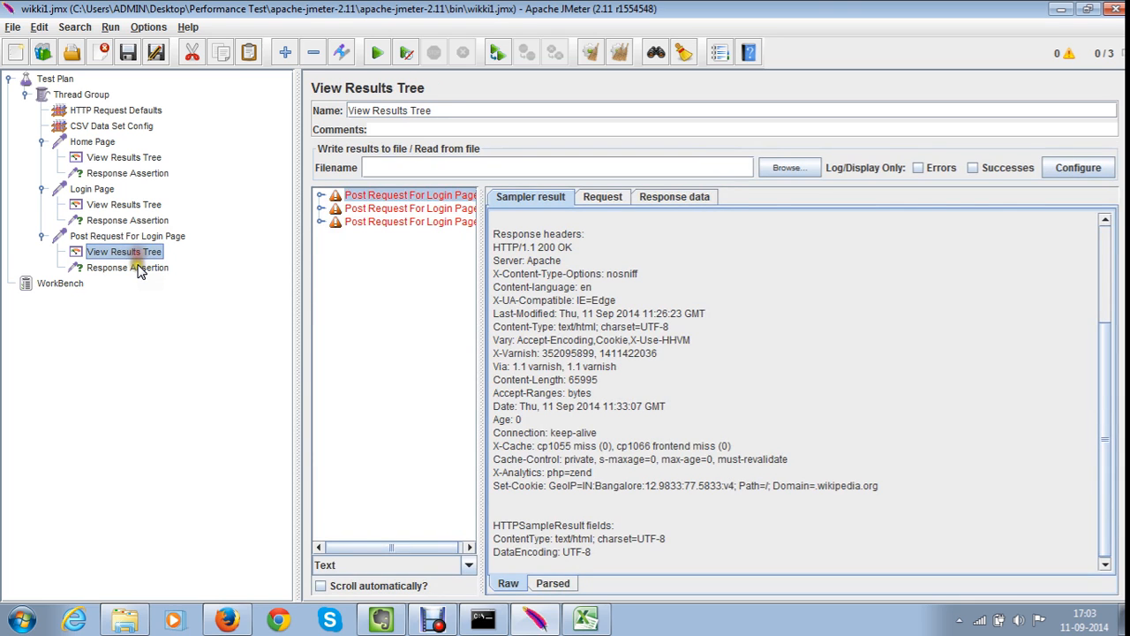
left_click(140, 266)
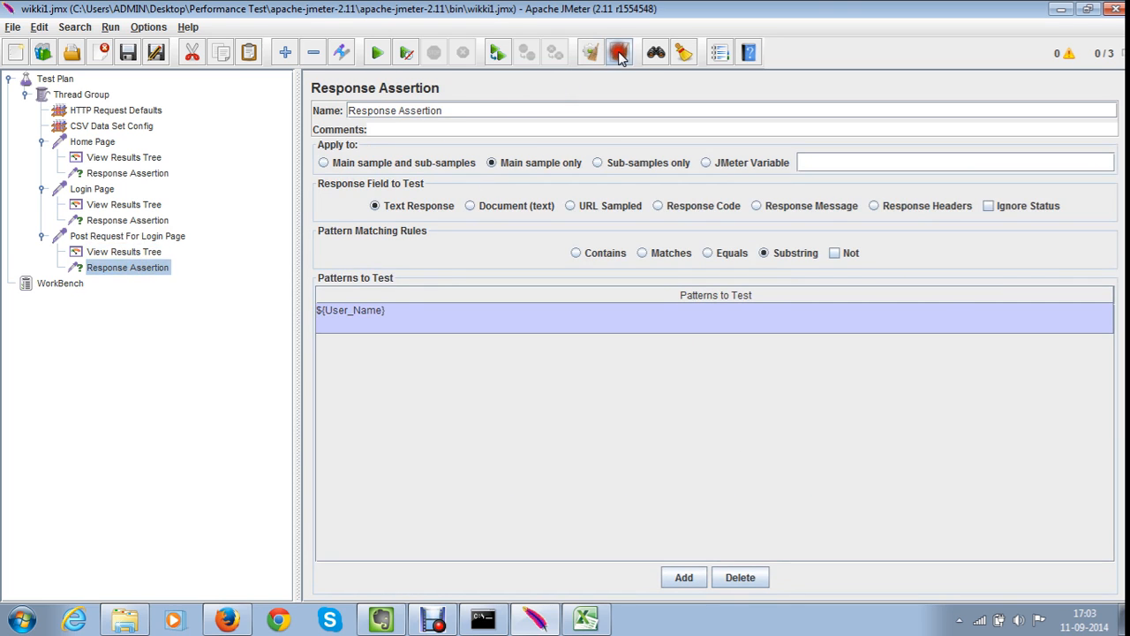
Clear all previous results, rerun the test and open the first sample in Post Request For Login Page's results tree
left_click(377, 58)
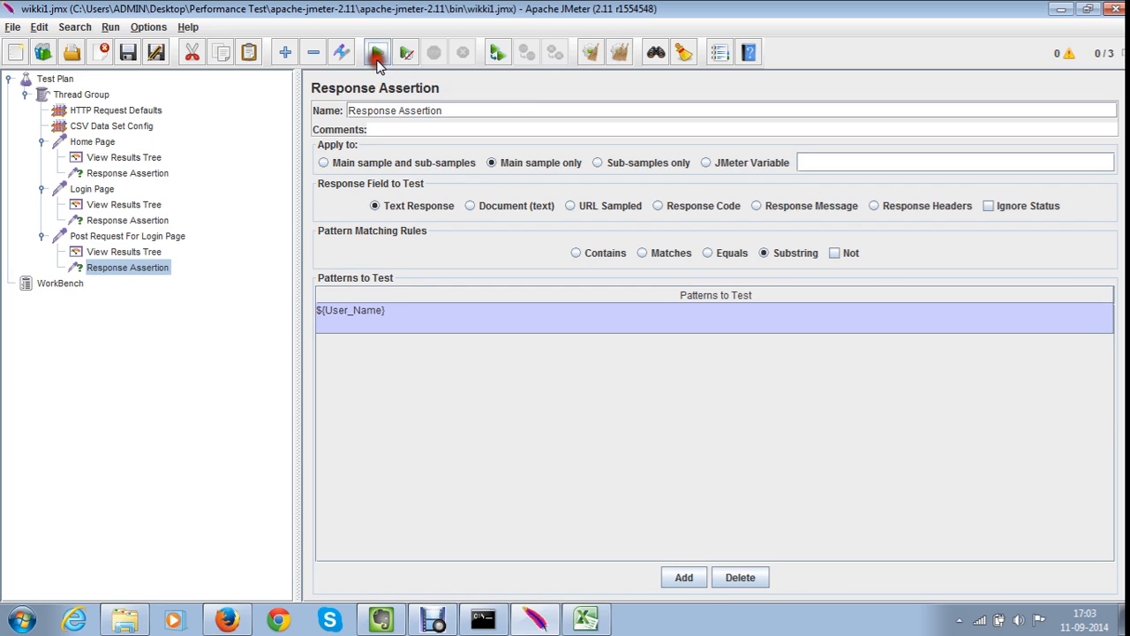
left_click(127, 252)
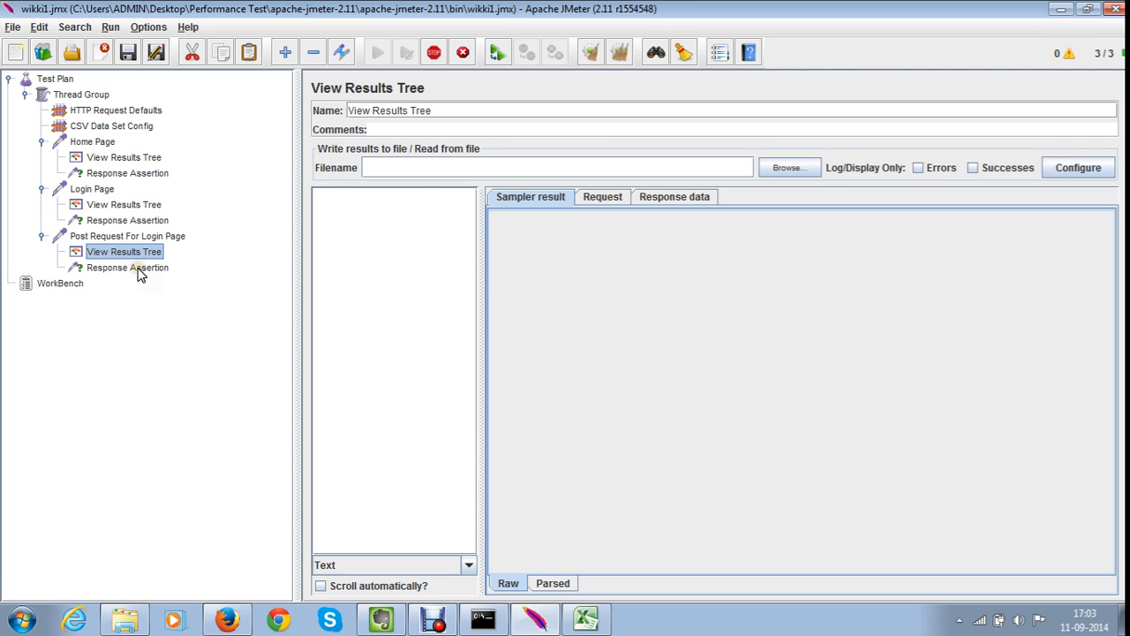
left_click(409, 200)
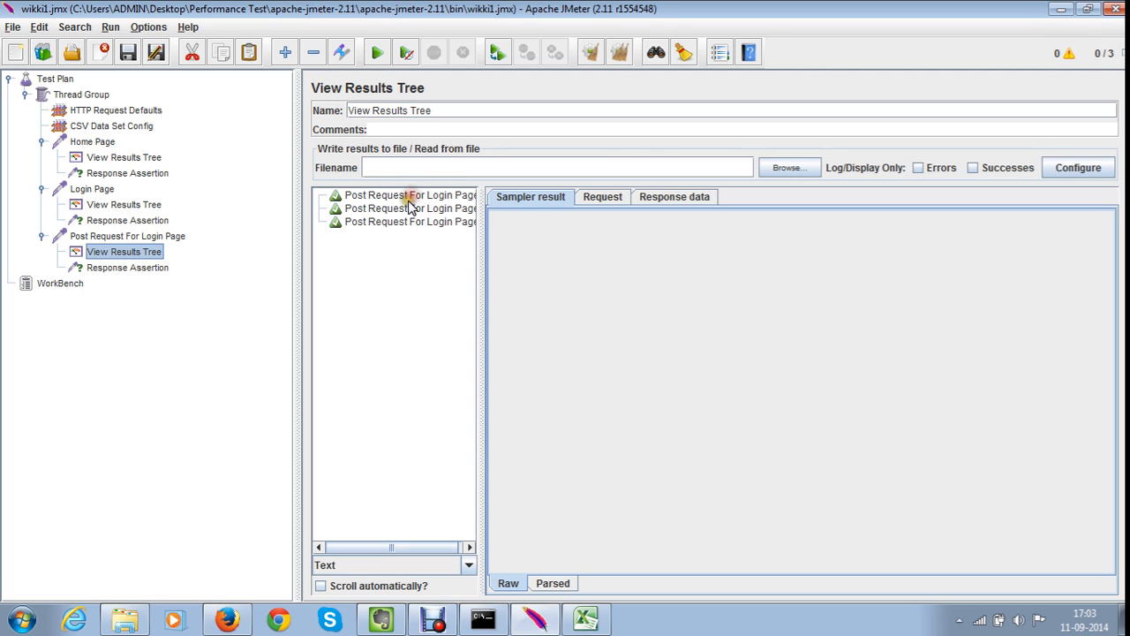
Examine the first post request sample's request data and search its response data for the login user's name
left_click(602, 198)
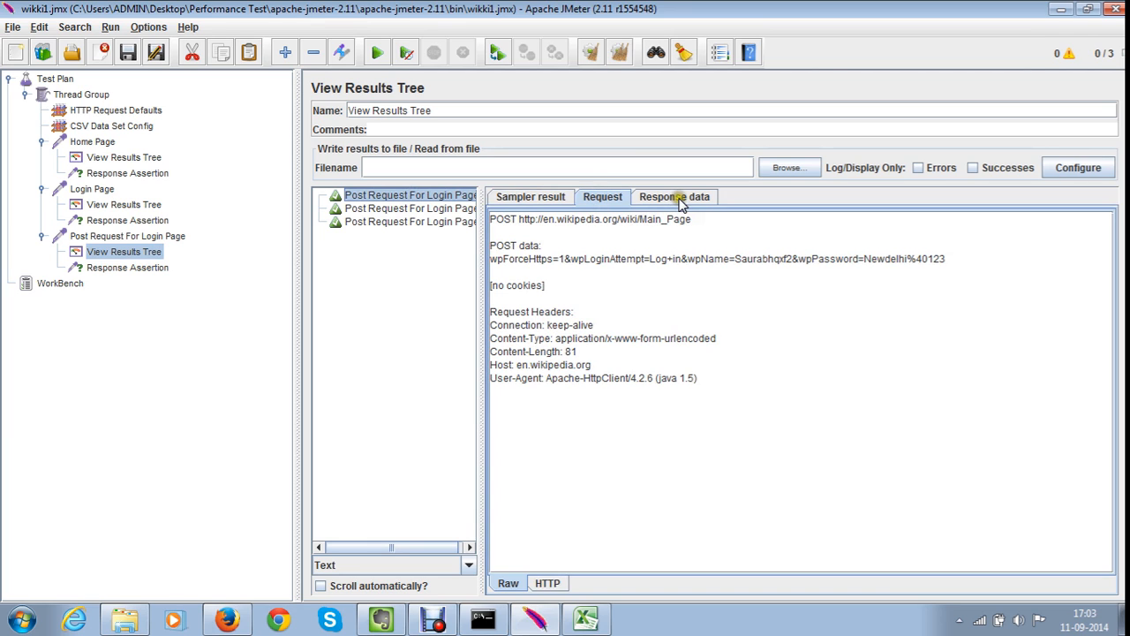
left_click(410, 199)
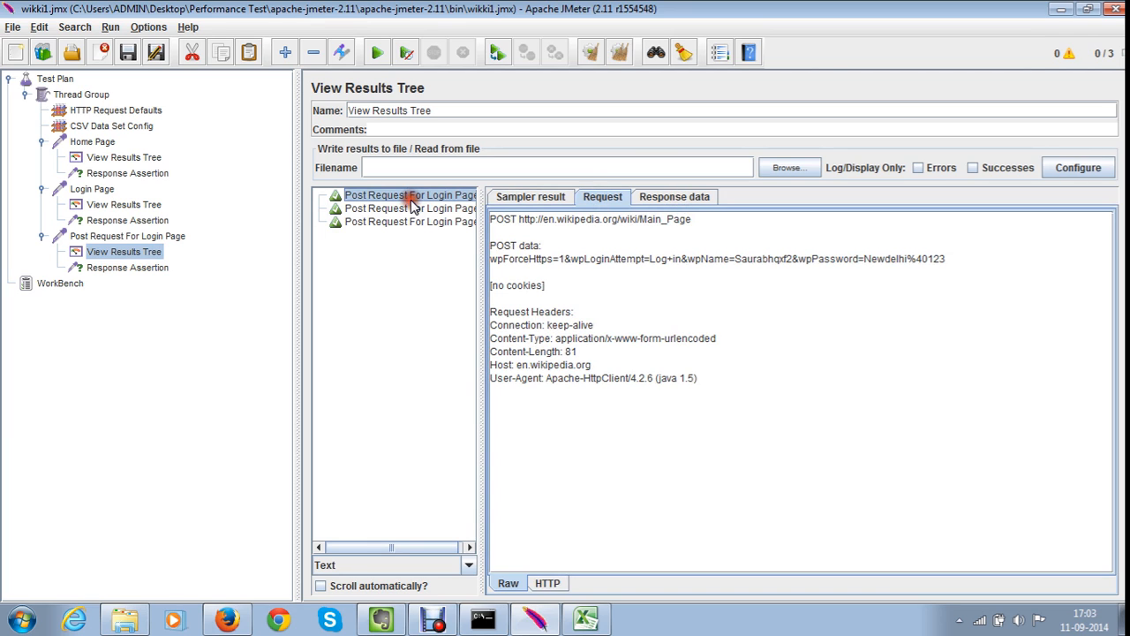
left_click(133, 268)
left_click(132, 252)
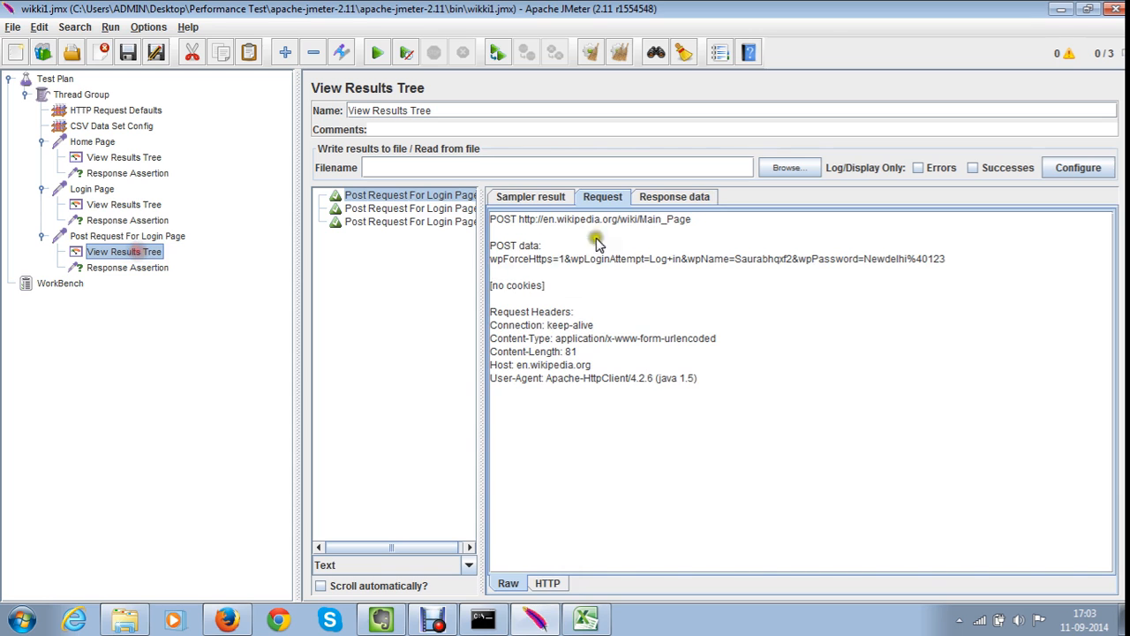
left_click(707, 198)
left_click(638, 584)
key("Return")
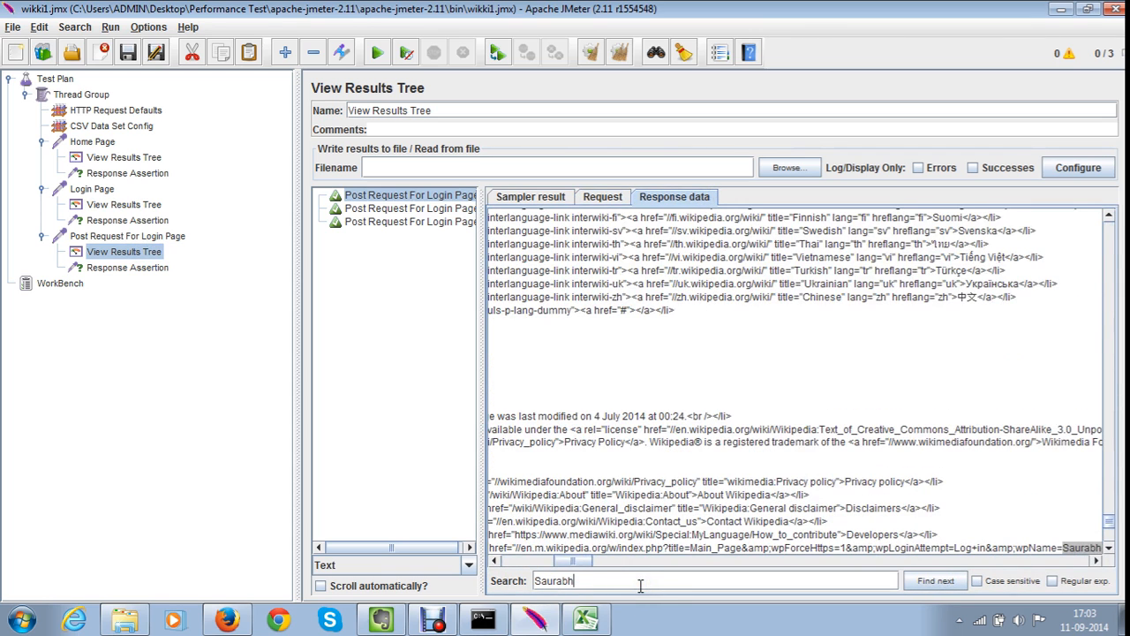
left_click(1096, 561)
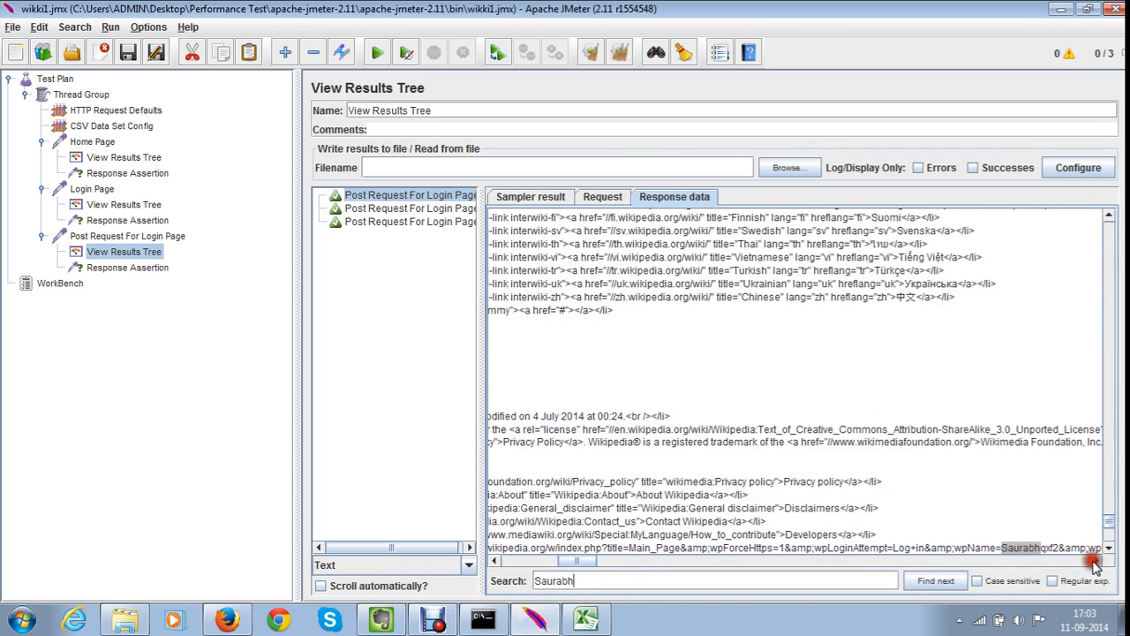
Search the second post request sample's response data for the login user's name
left_click(406, 210)
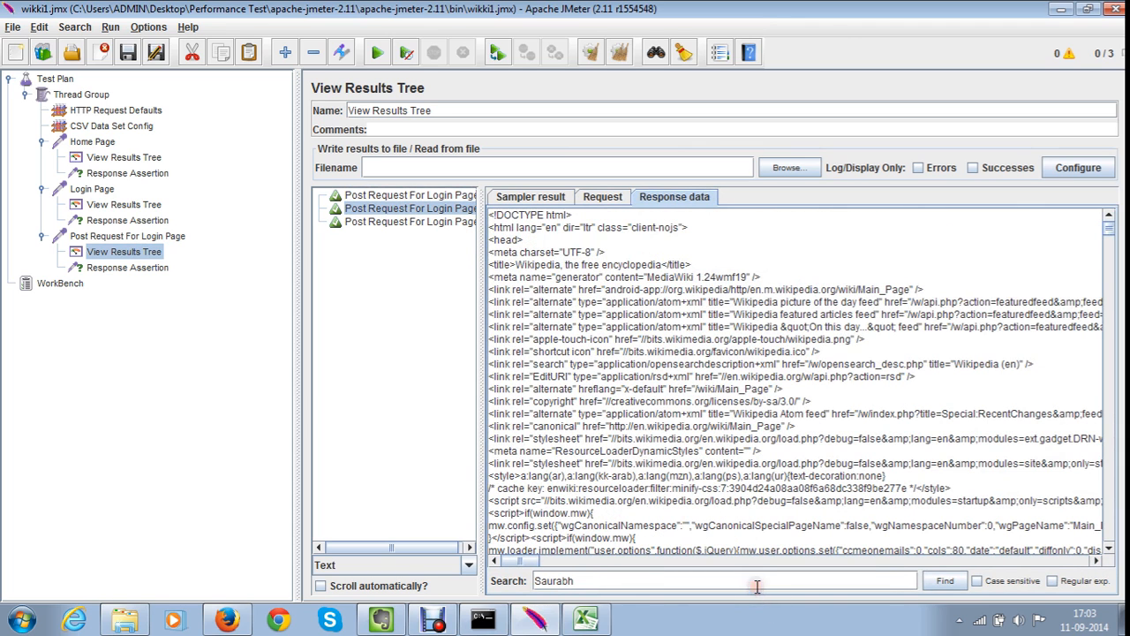
key("Return")
left_click(1094, 562)
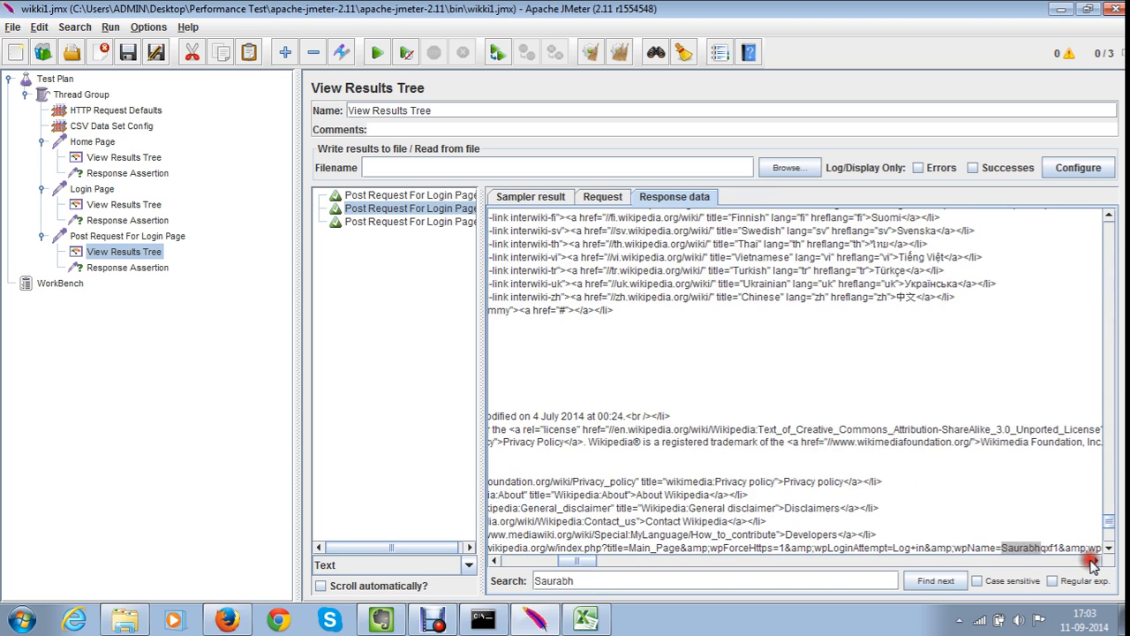
Search the third sample's response data for the login user's name and compare the third and first samples' request data
left_click(427, 225)
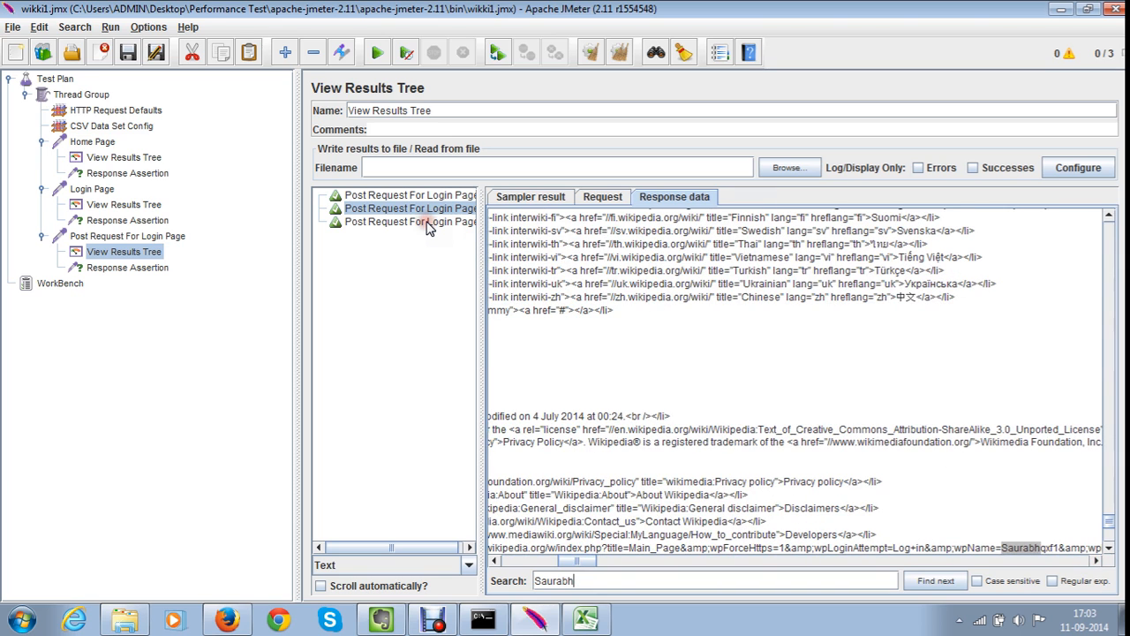
left_click(583, 580)
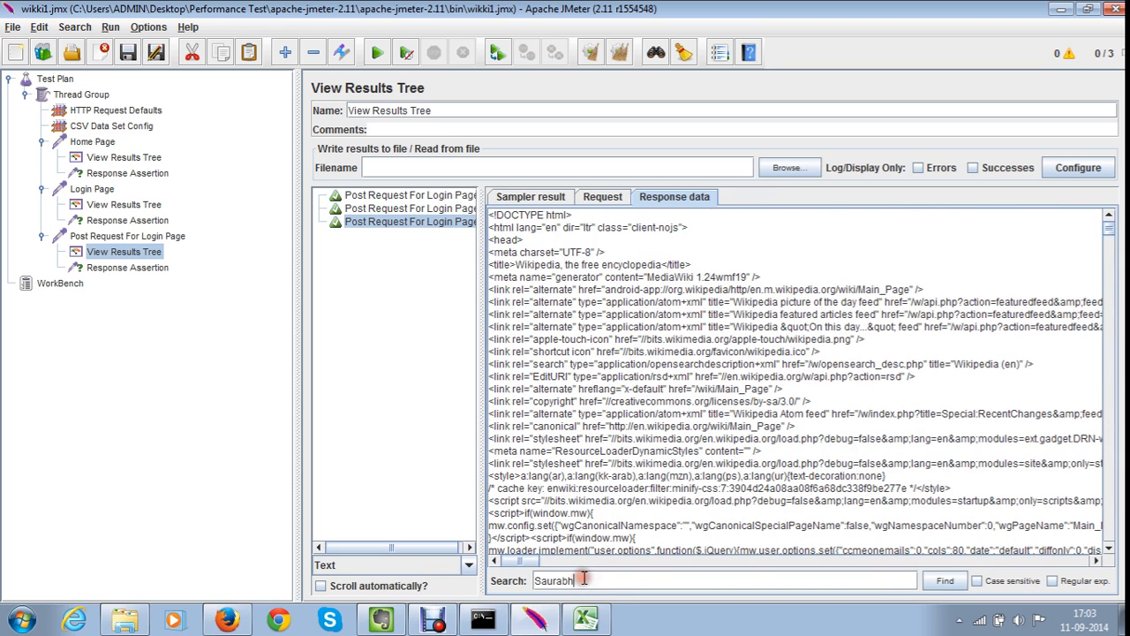
key("Return")
left_click(1095, 561)
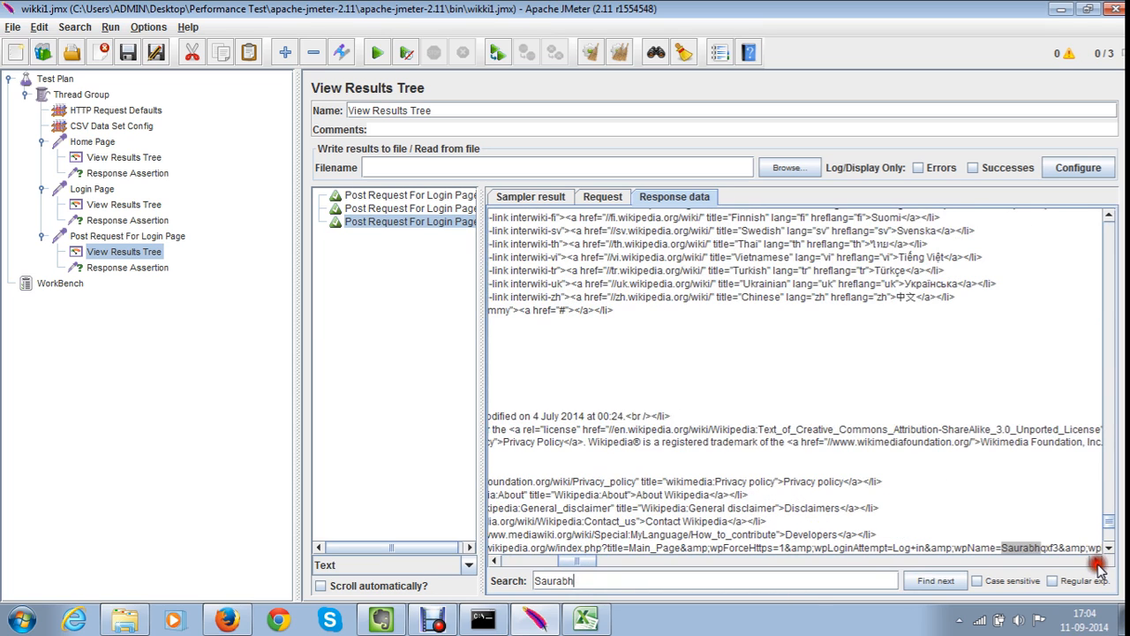
left_click(603, 197)
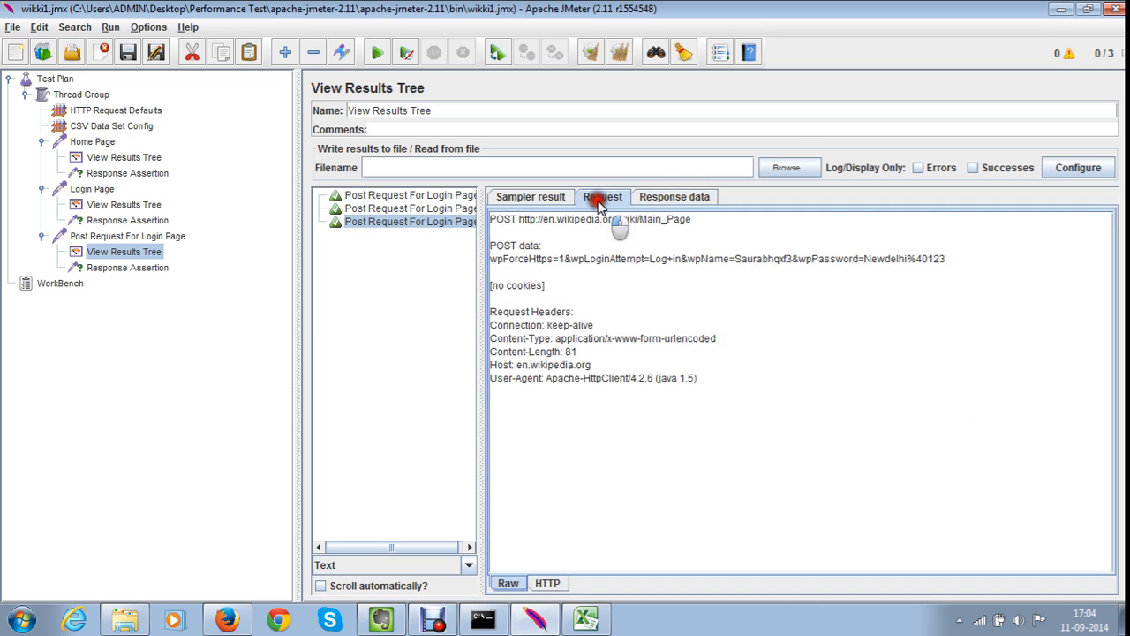
left_click(418, 197)
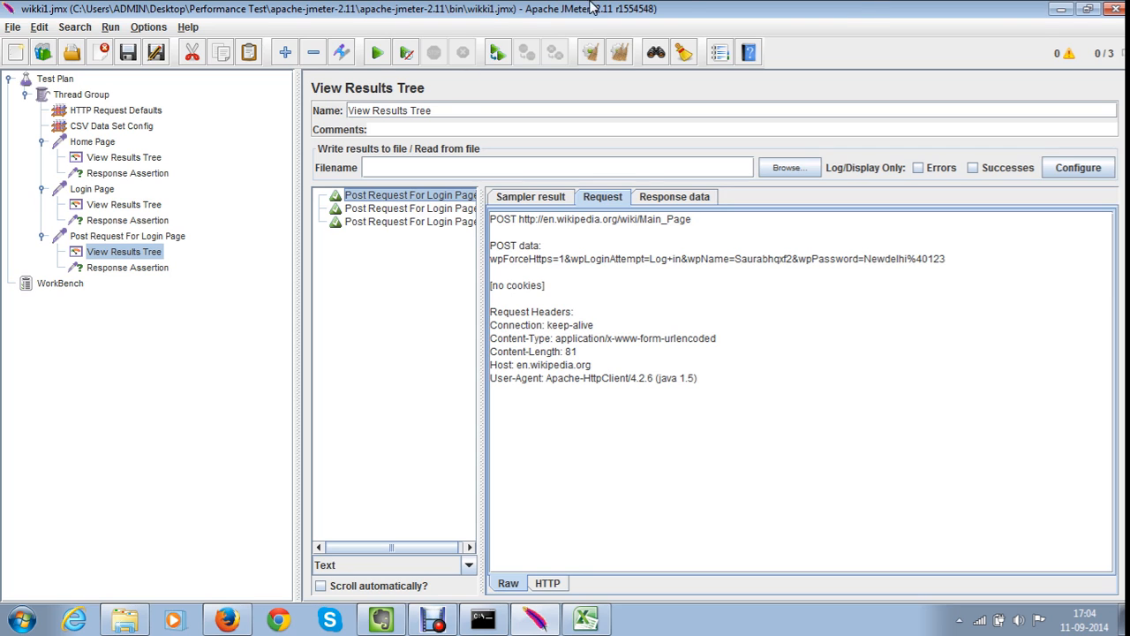
Switch to Firefox and examine the cookies of the login POST request and the GET start?token request in Firebug
left_click(225, 623)
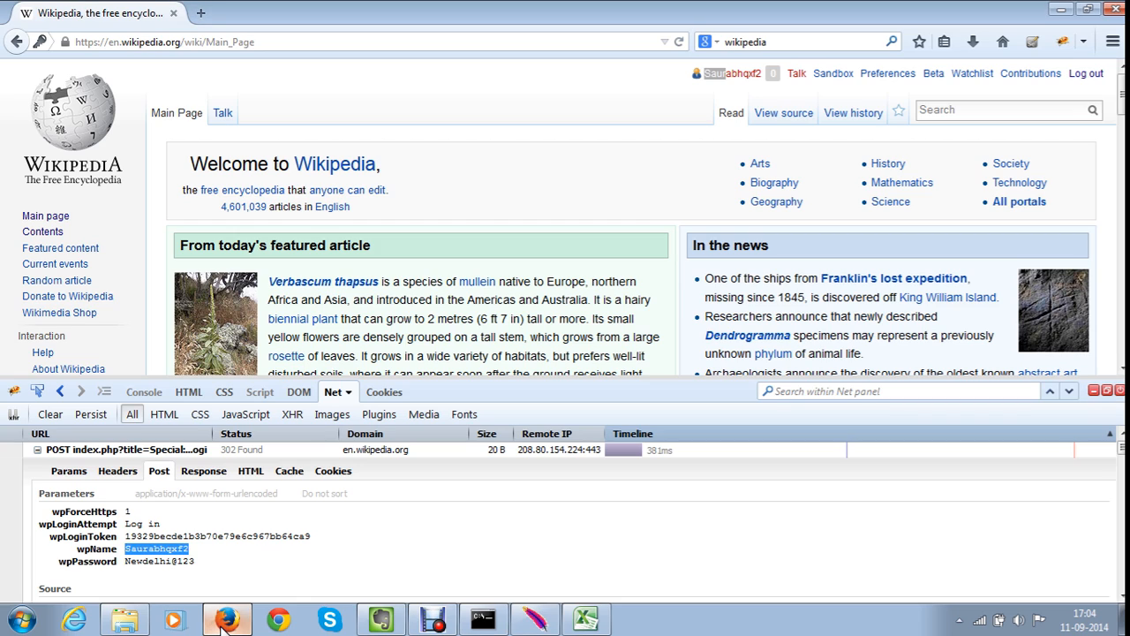
left_click(332, 473)
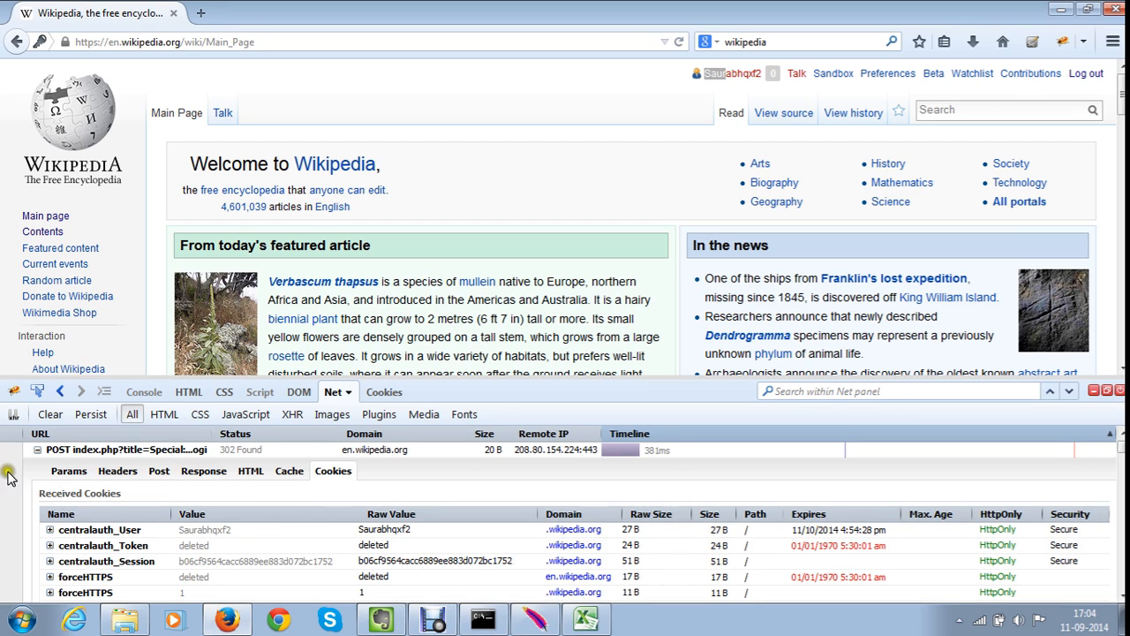
left_click(36, 451)
left_click(37, 465)
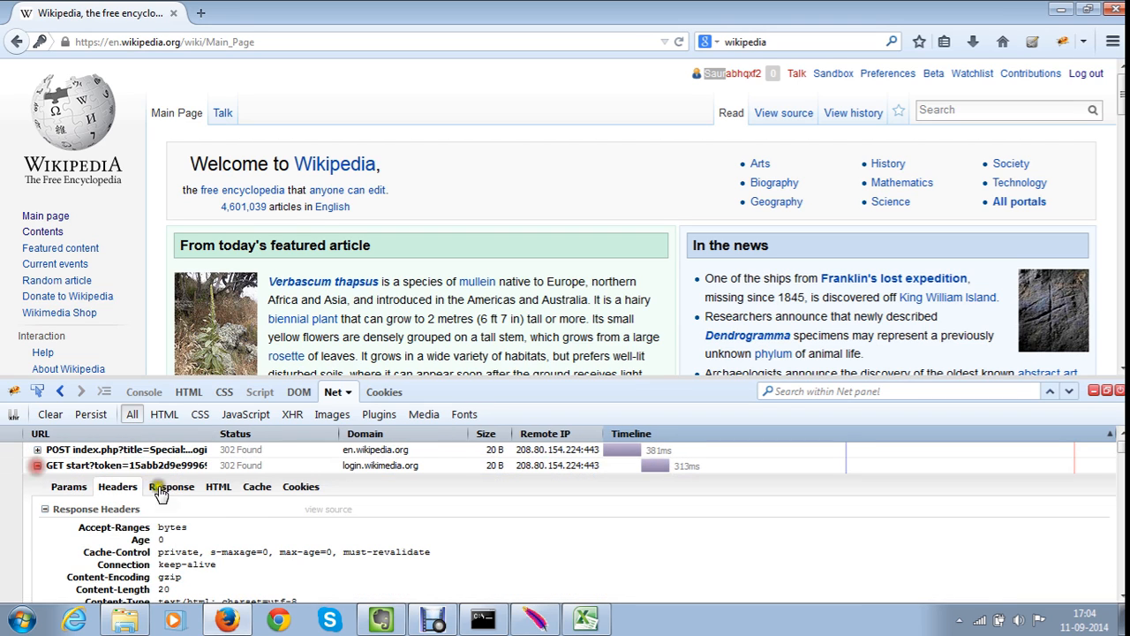
left_click(301, 486)
scroll(309, 510, "down", 2)
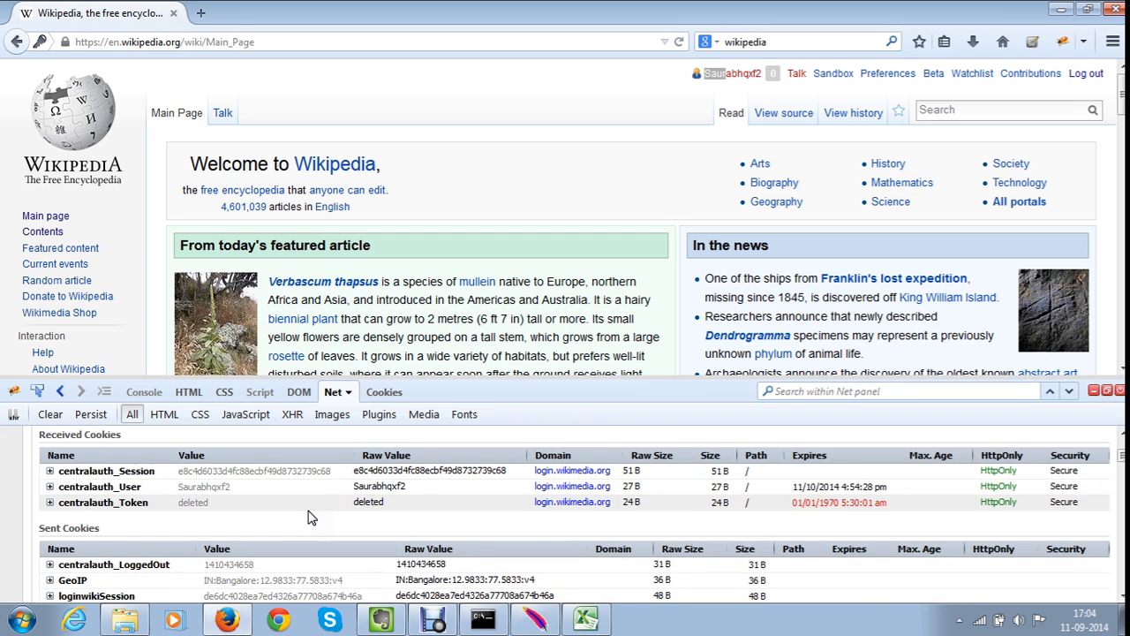
scroll(308, 510, "up", 2)
Reload the Wikipedia main page, expand the GET Main_Page request's GeoIP cookie and select its value after "IN:"
left_click(679, 41)
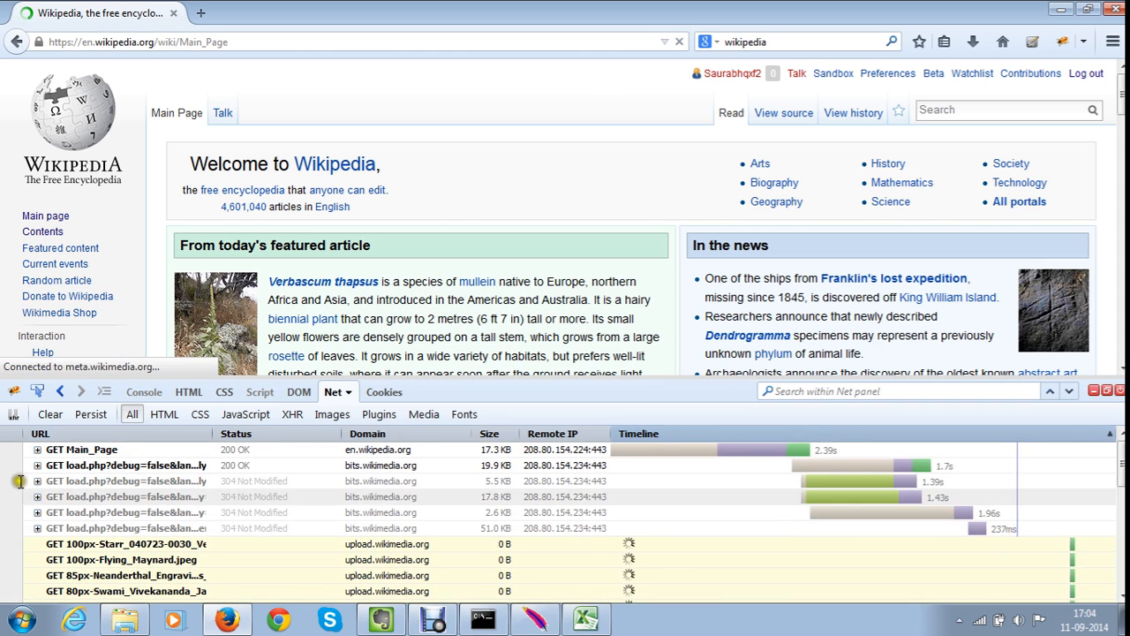
left_click(39, 451)
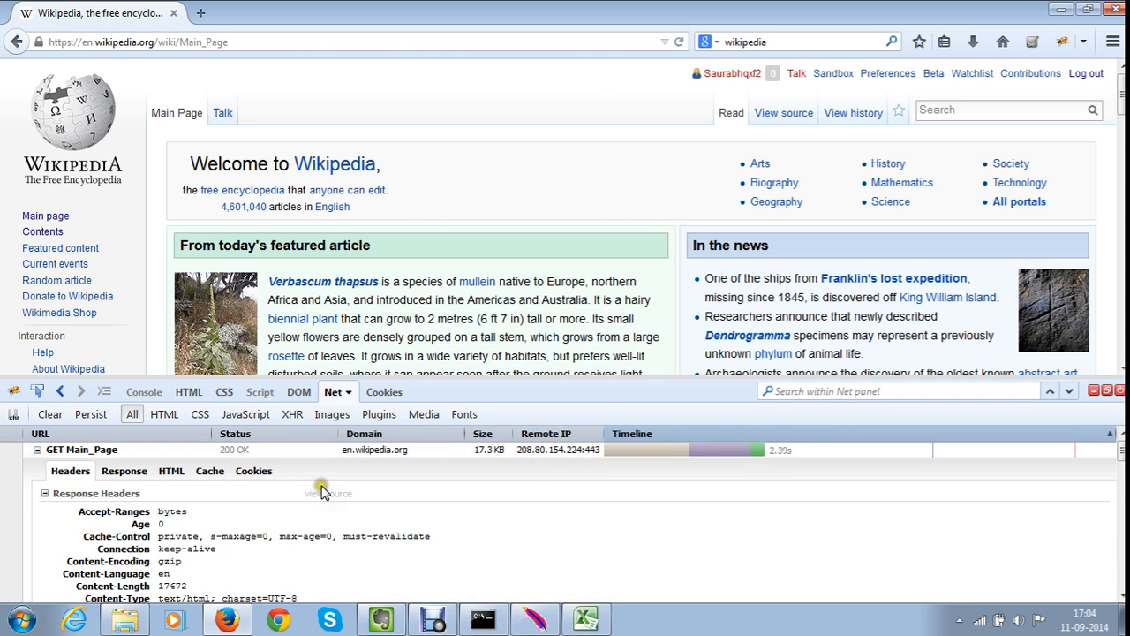
left_click(251, 471)
scroll(225, 524, "down", 1)
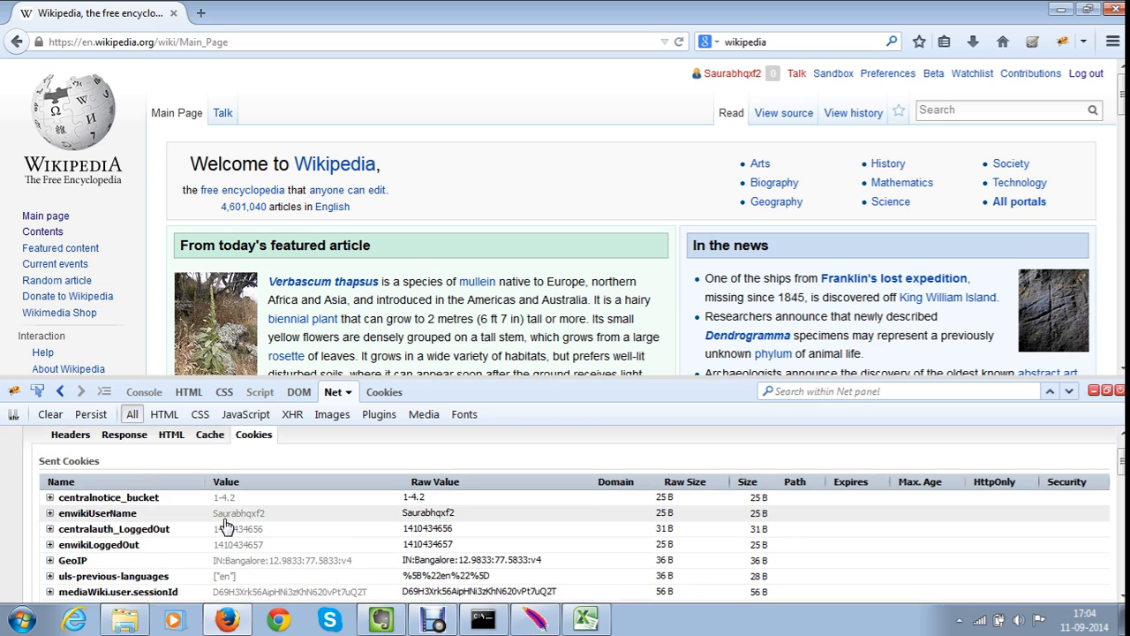
left_click(49, 560)
scroll(71, 538, "down", 2)
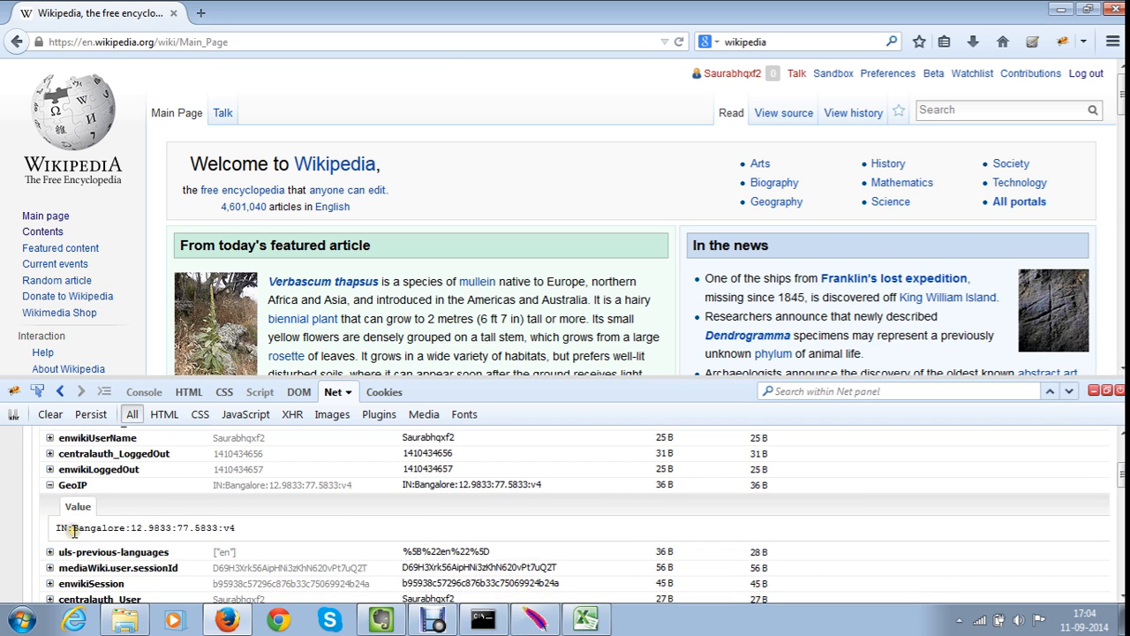
left_click_drag(73, 528, 261, 536)
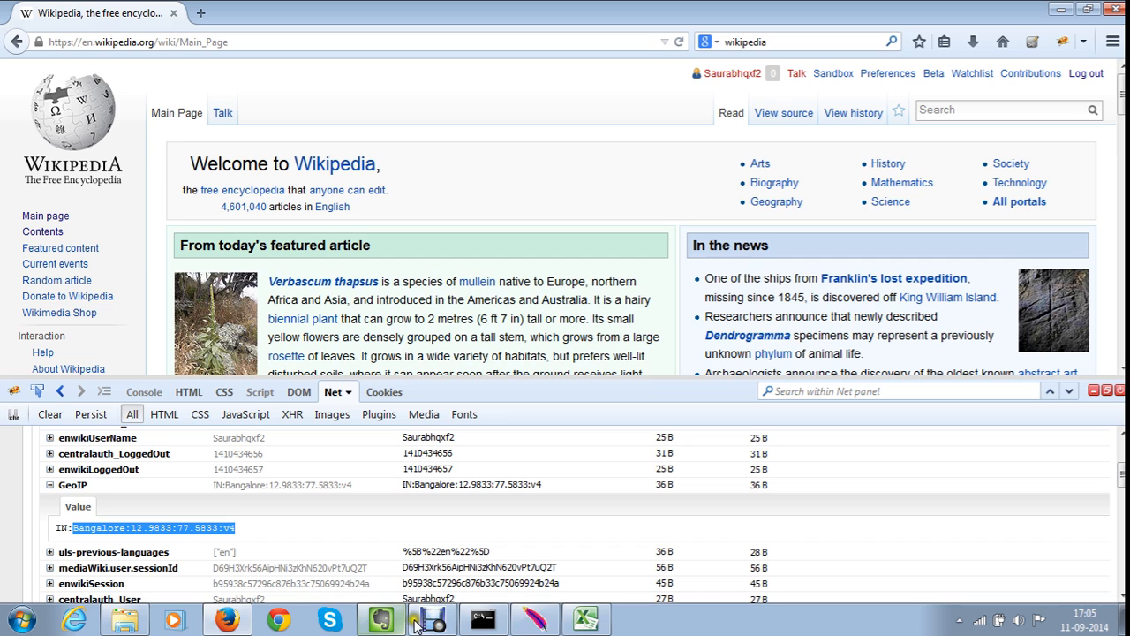
Switch back to JMeter and add an HTTP Cookie Manager under the Home Page request
left_click(534, 619)
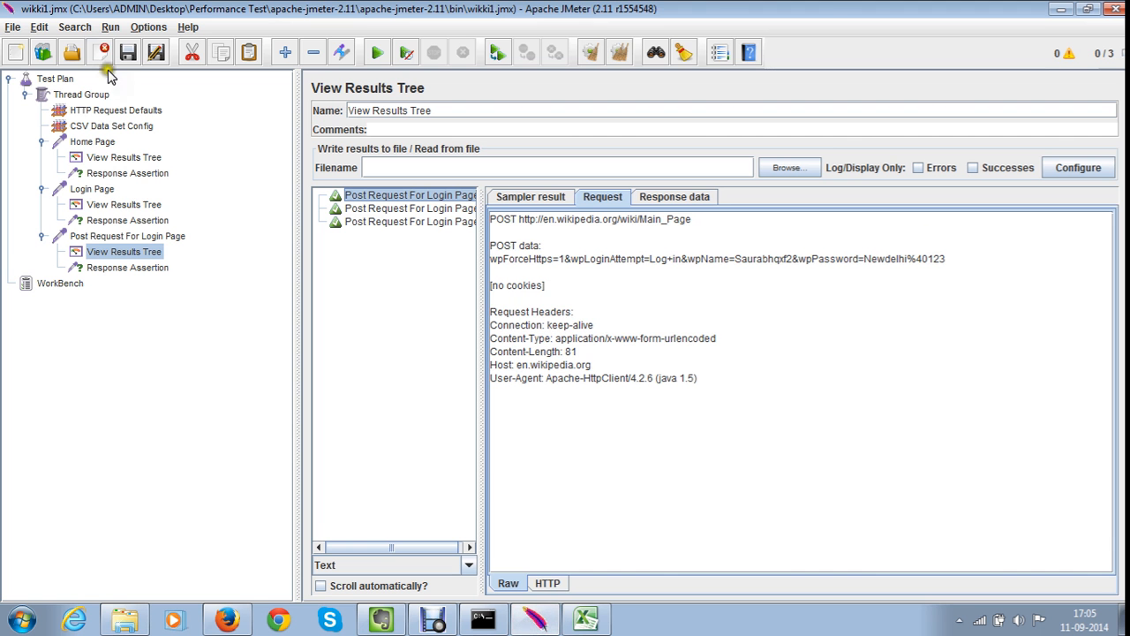
left_click(93, 142)
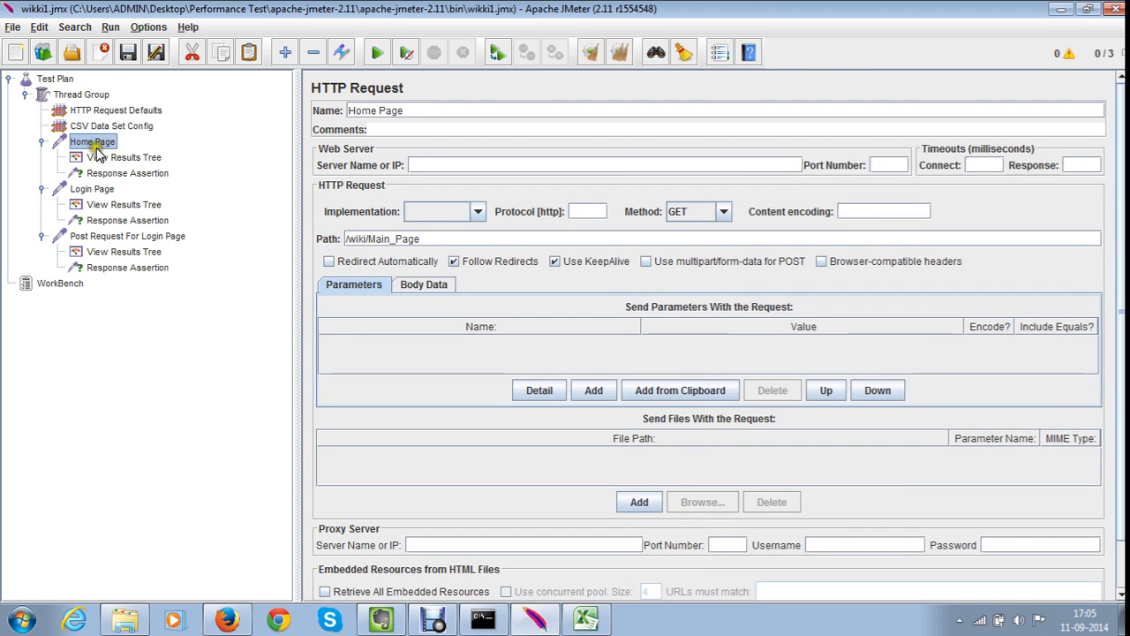
right_click(97, 148)
mouse_move(112, 156)
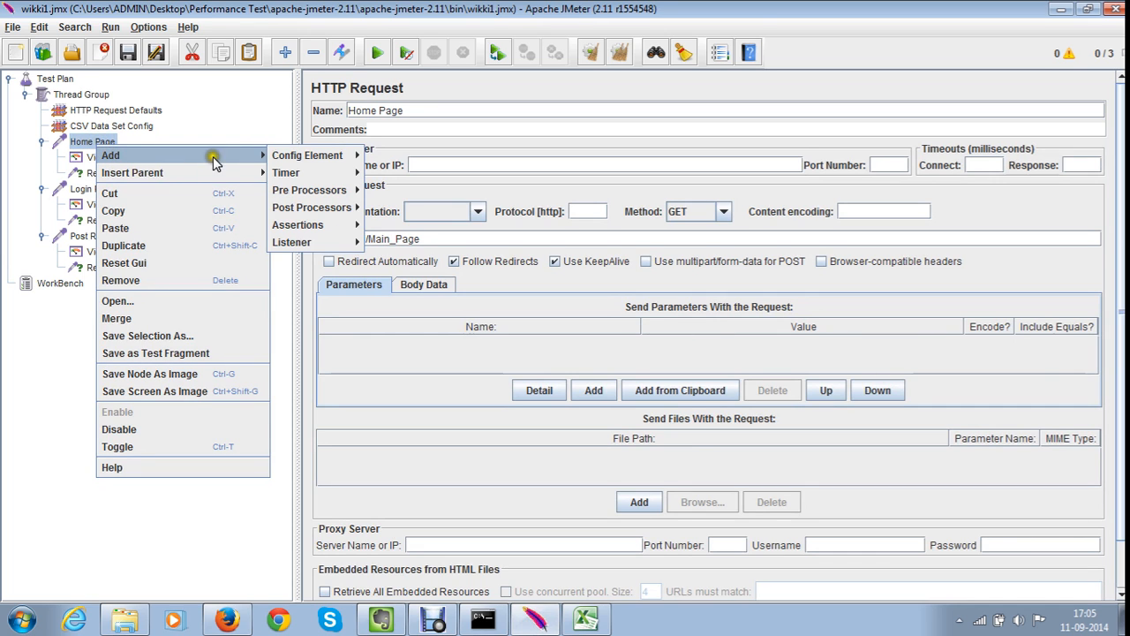
mouse_move(285, 158)
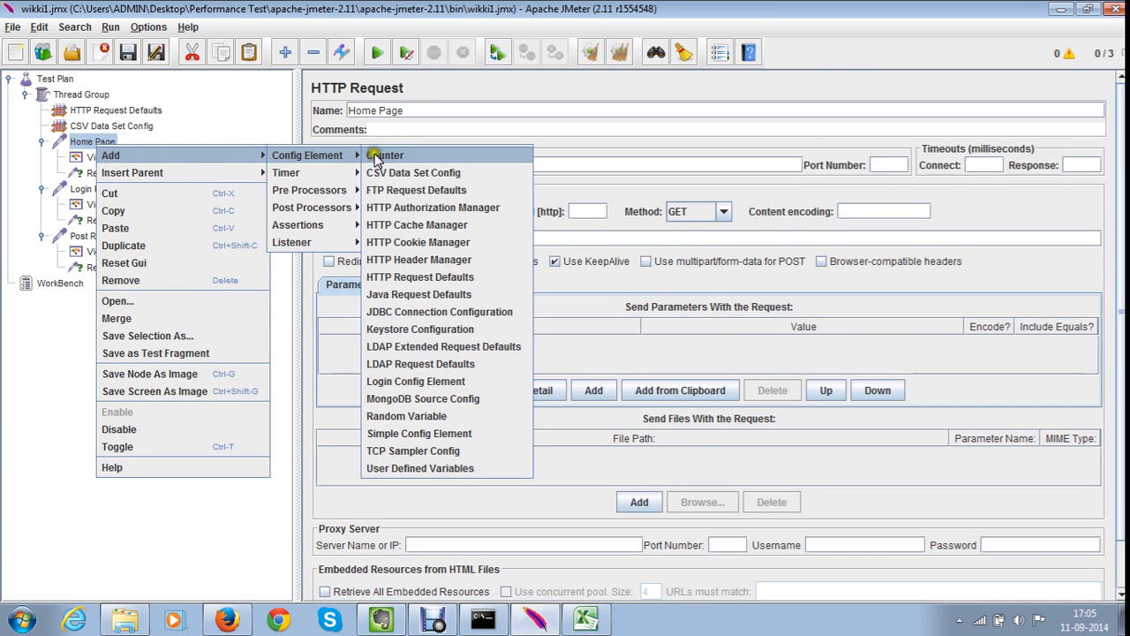
left_click(421, 247)
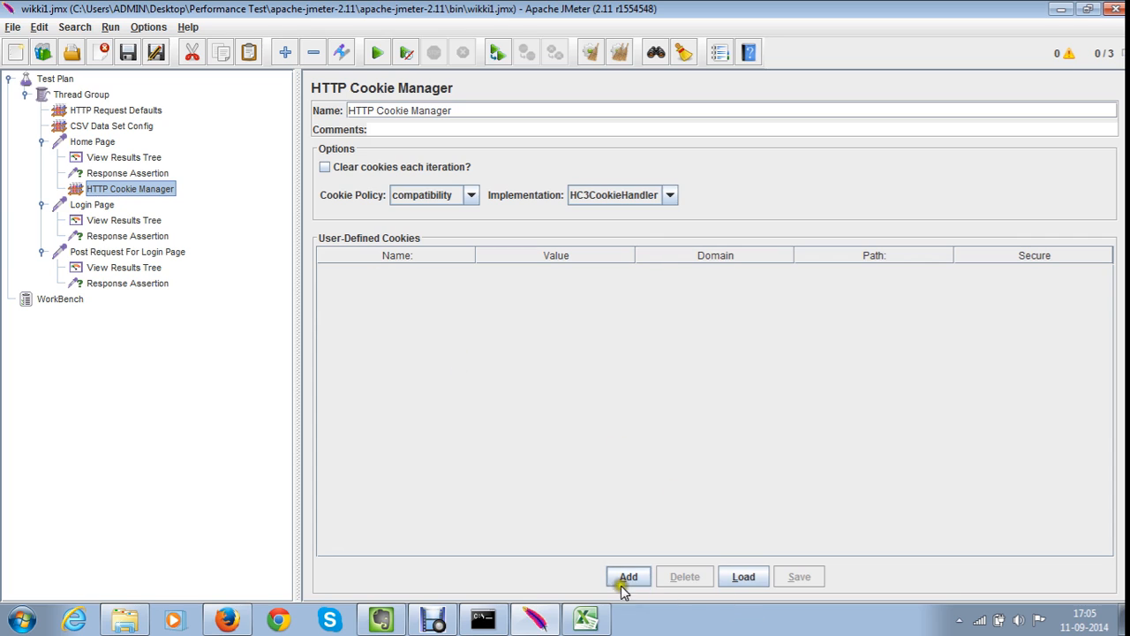
Add a user-defined cookie named IN with the value ${Cookie_Value}, checking the Cookie_Value column name in Excel
left_click(625, 576)
double_click(406, 273)
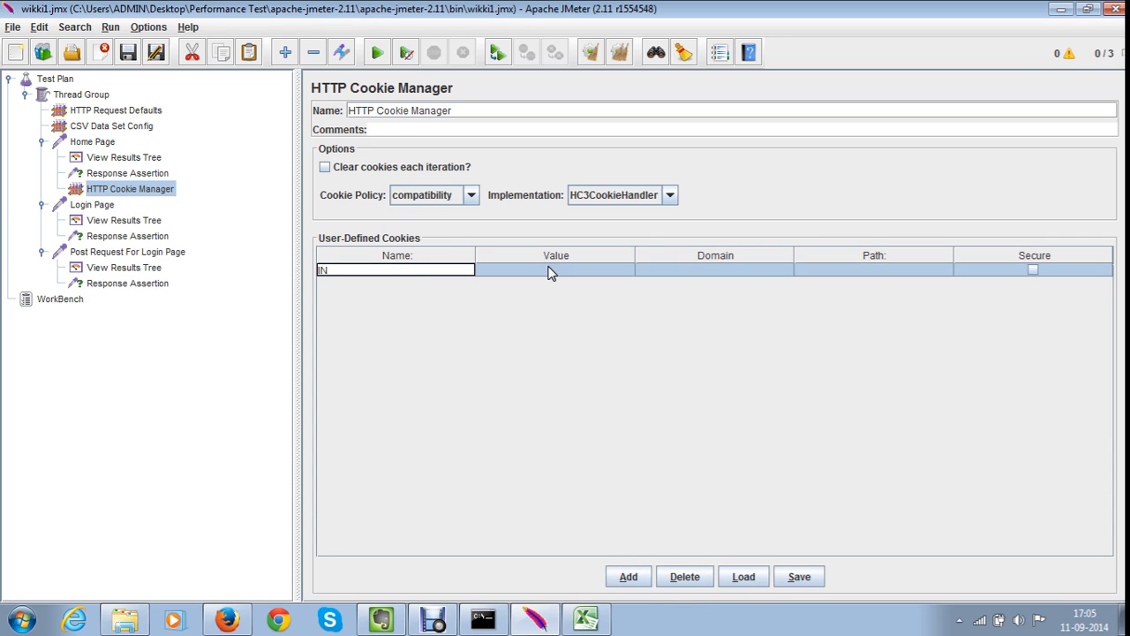
left_click(521, 269)
key("alt+Tab")
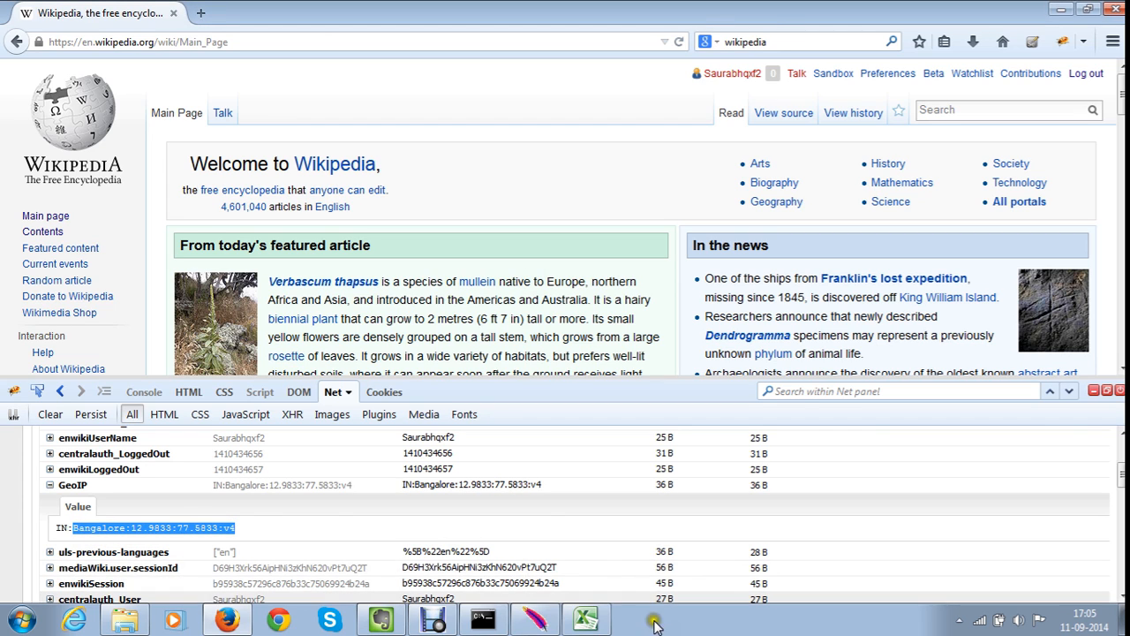
left_click(589, 624)
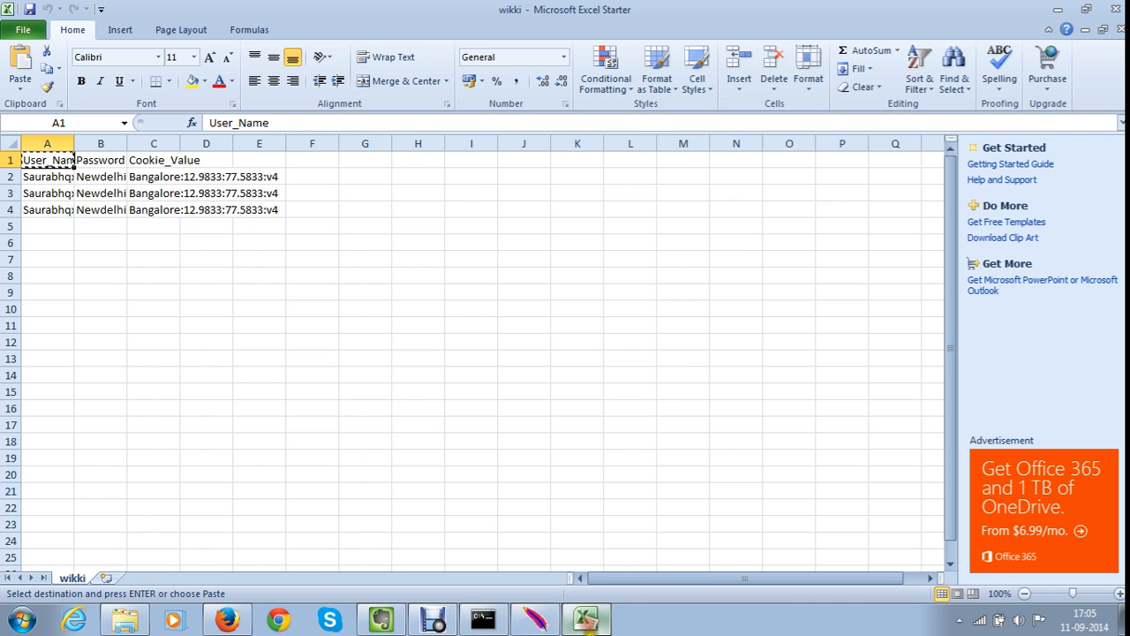
left_click(161, 162)
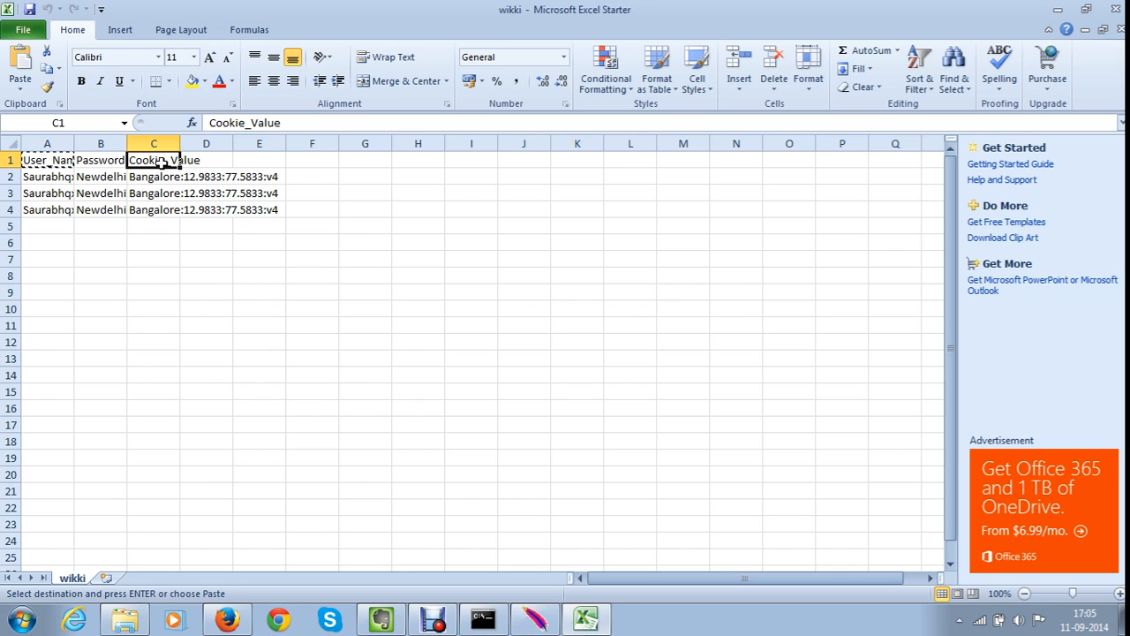
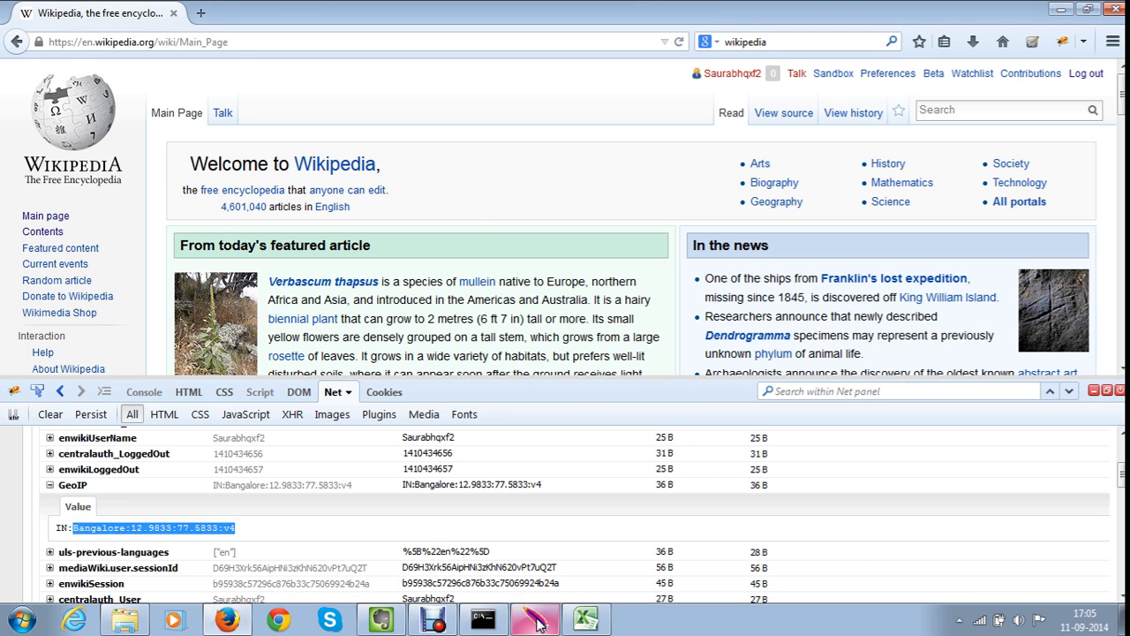
left_click(536, 623)
double_click(504, 265)
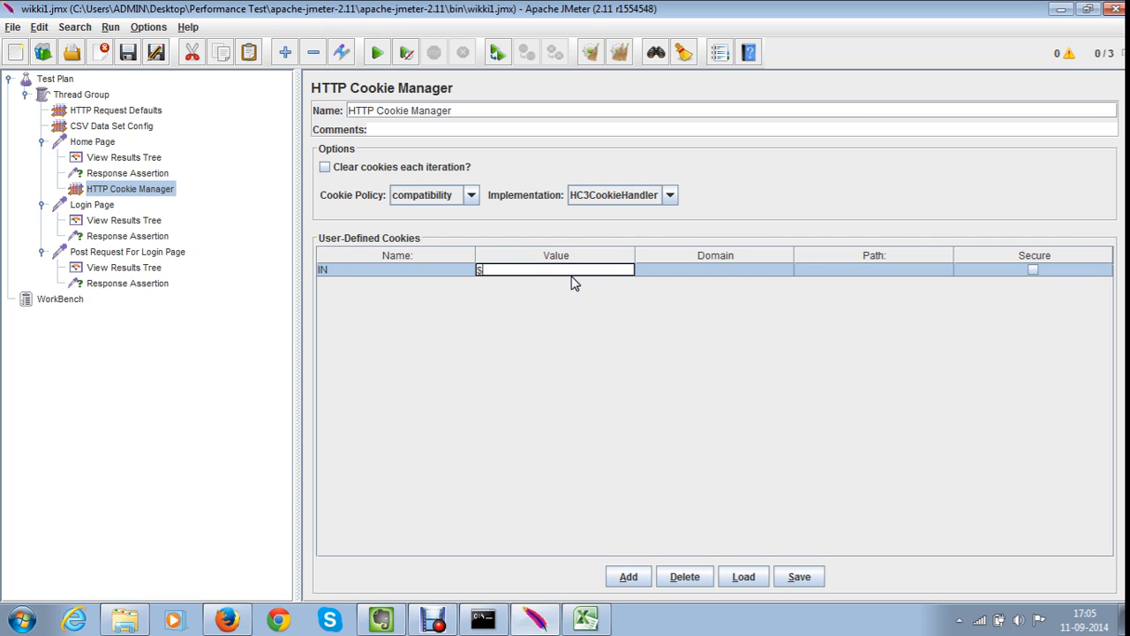
type("${Cookie_Value}")
Copy the domain en.wikipedia.org from the Firefox address and enter it as the IN cookie's domain in JMeter
left_click(692, 275)
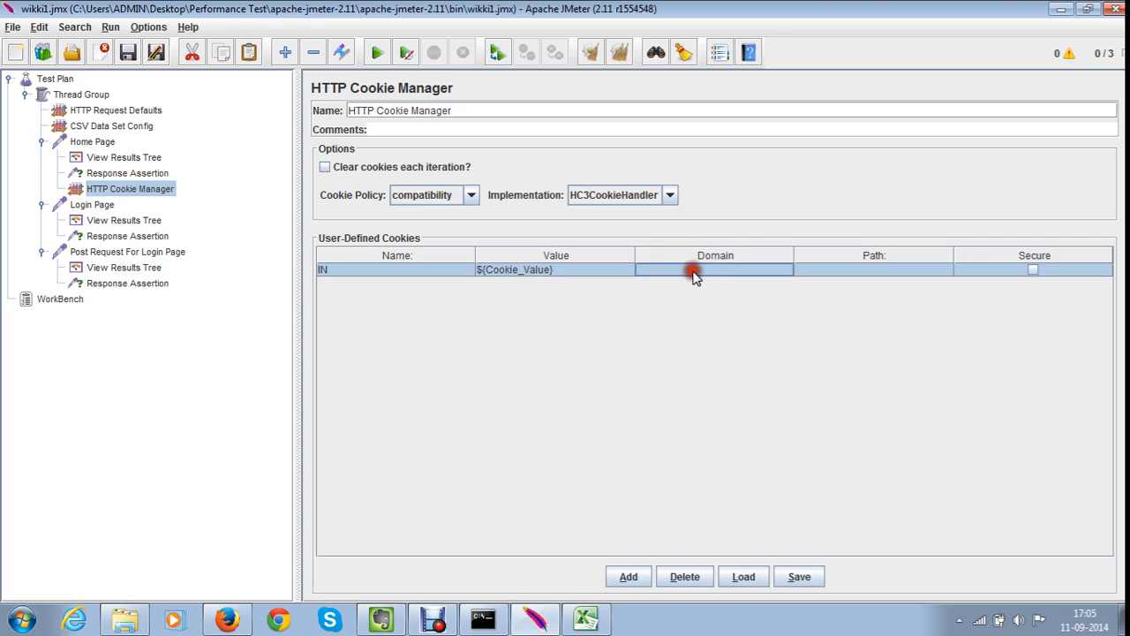
key("alt+Tab")
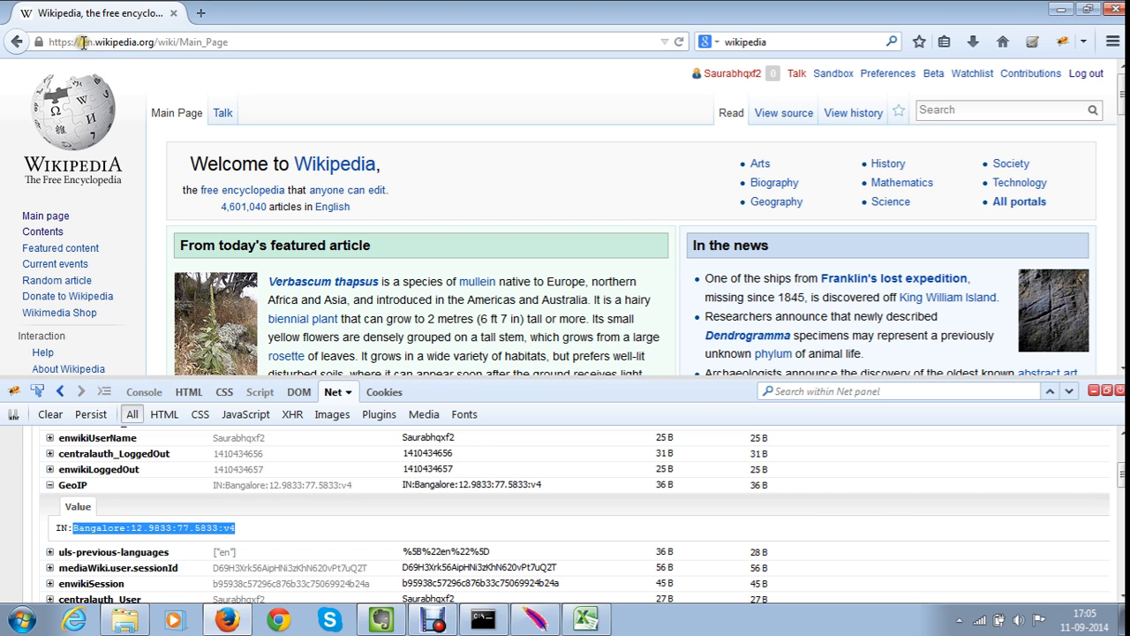
left_click_drag(83, 42, 154, 42)
key("ctrl+c")
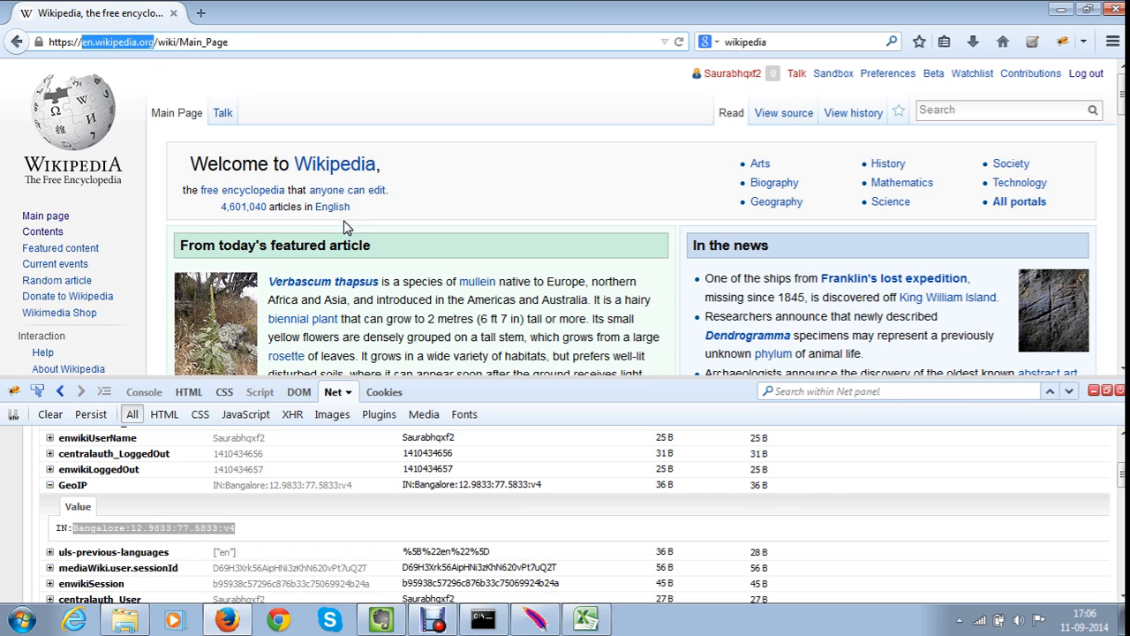
key("alt+Tab")
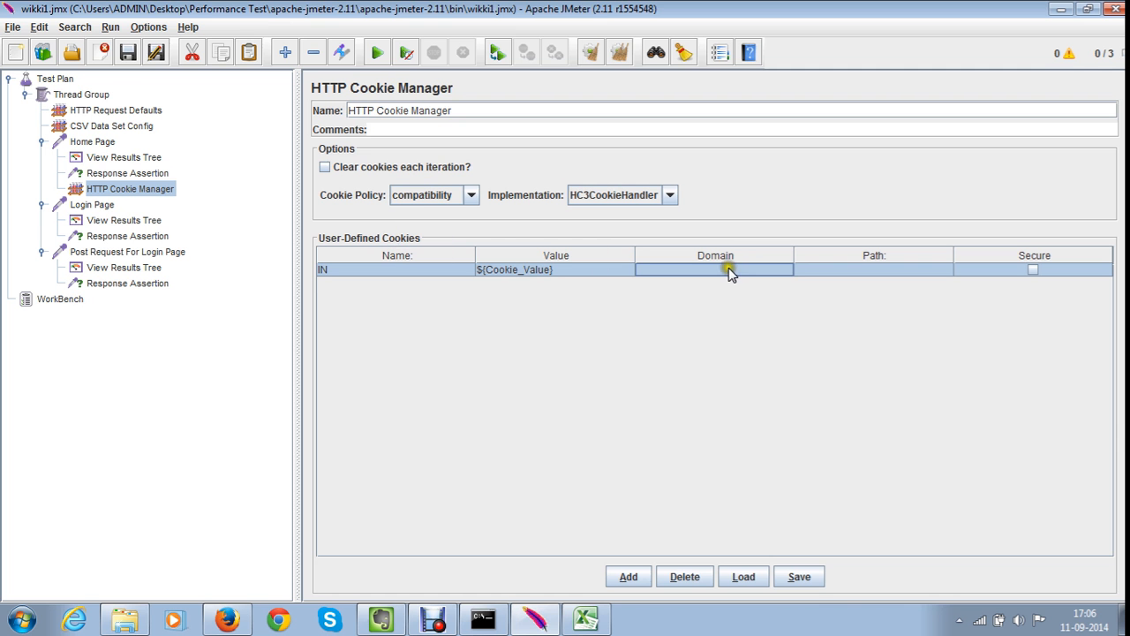
double_click(729, 275)
key("ctrl+v")
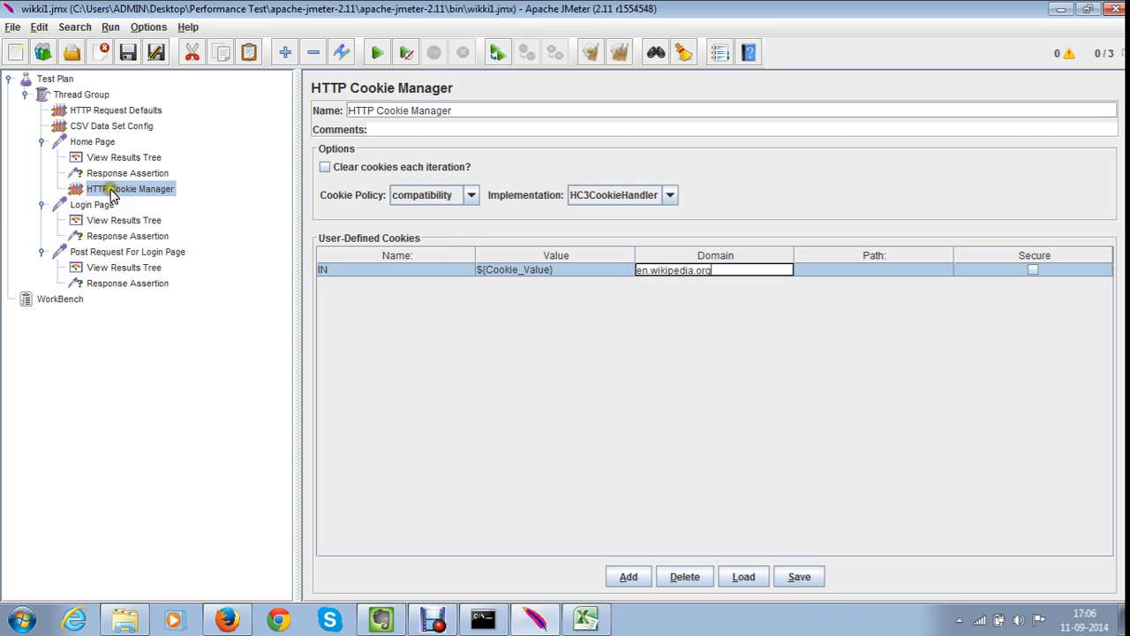
Check the first Home Page sample's request, clear all results, rerun the test and view that sample's new request data
left_click(119, 157)
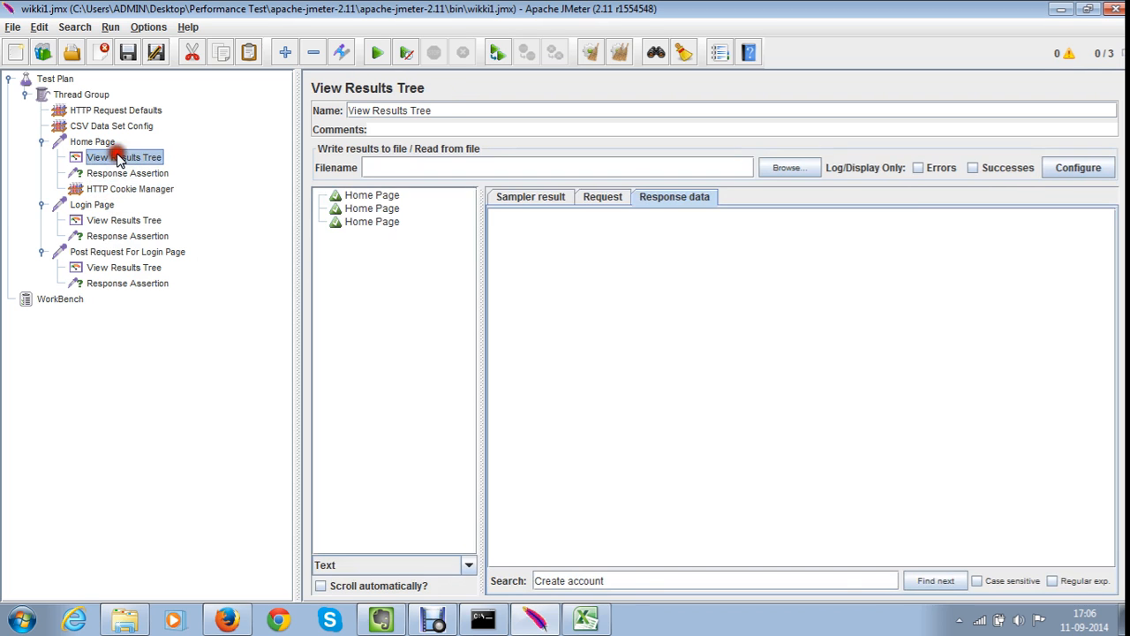
left_click(382, 200)
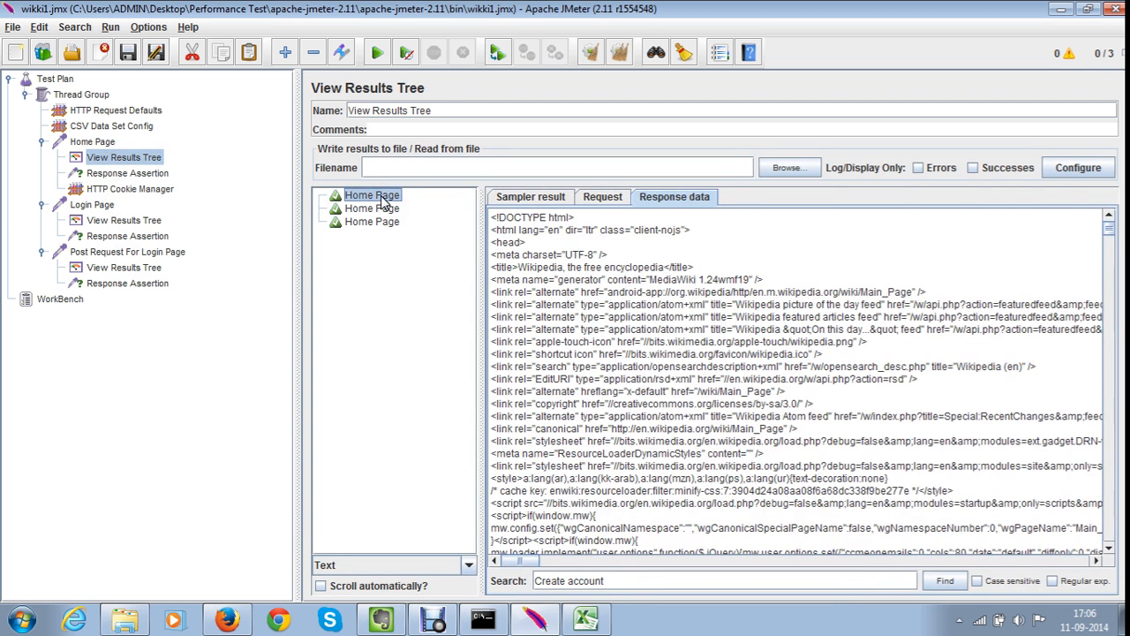
left_click(603, 196)
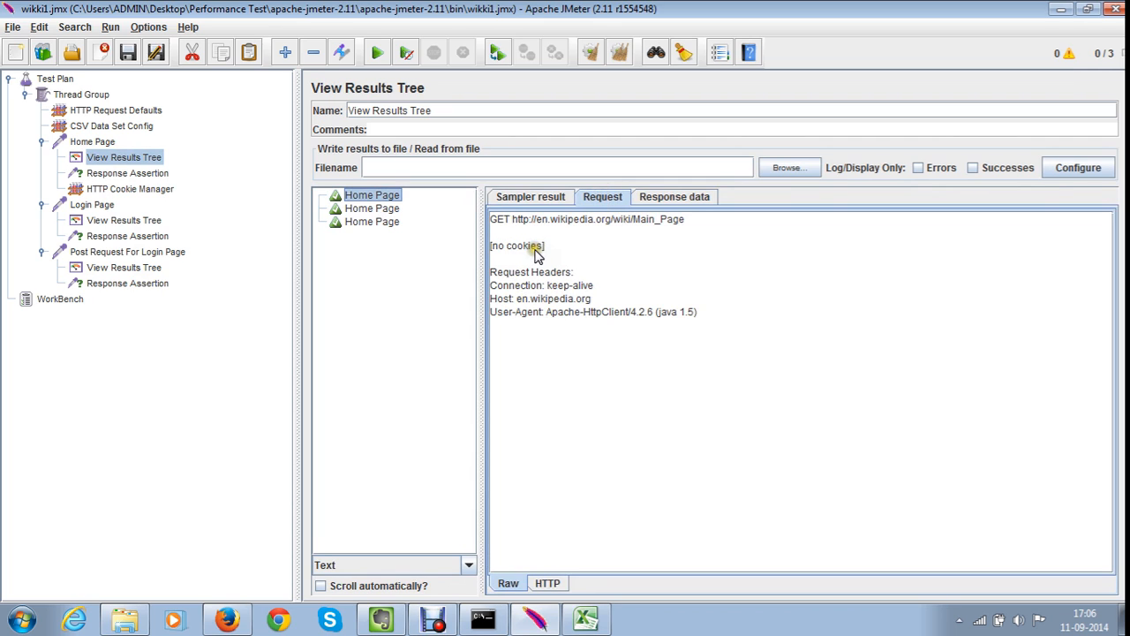
left_click(621, 54)
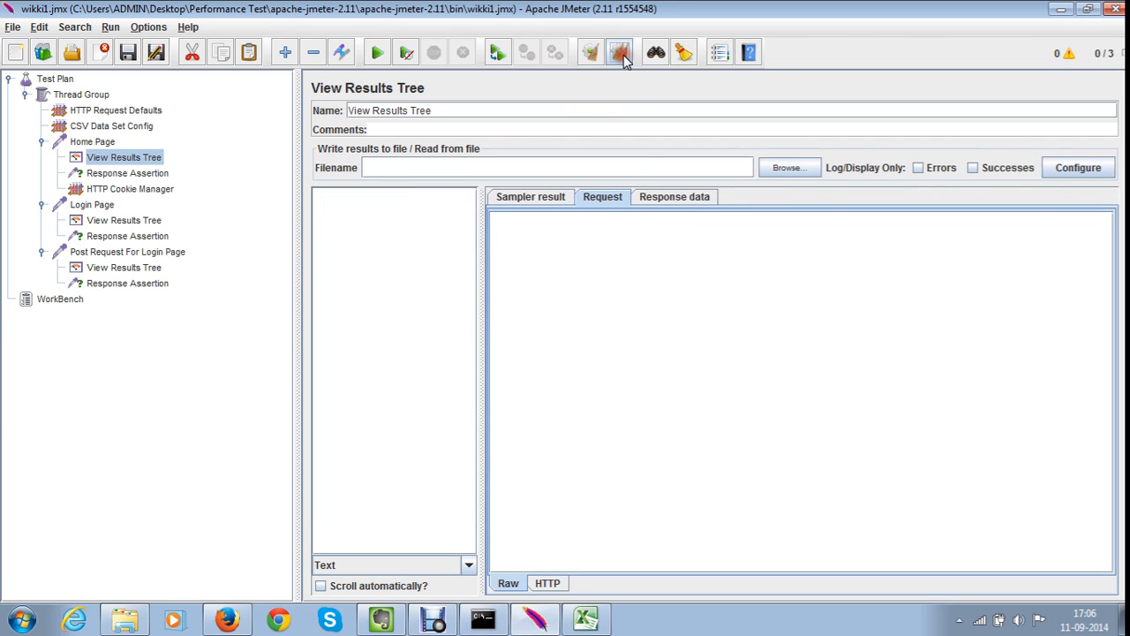
left_click(376, 56)
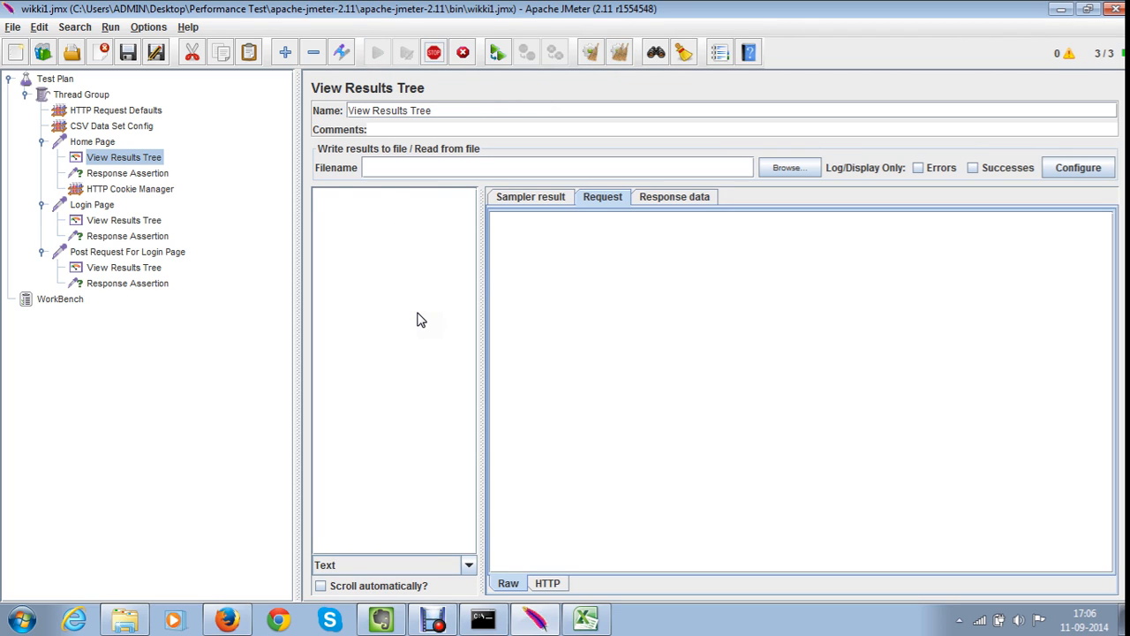
left_click(372, 198)
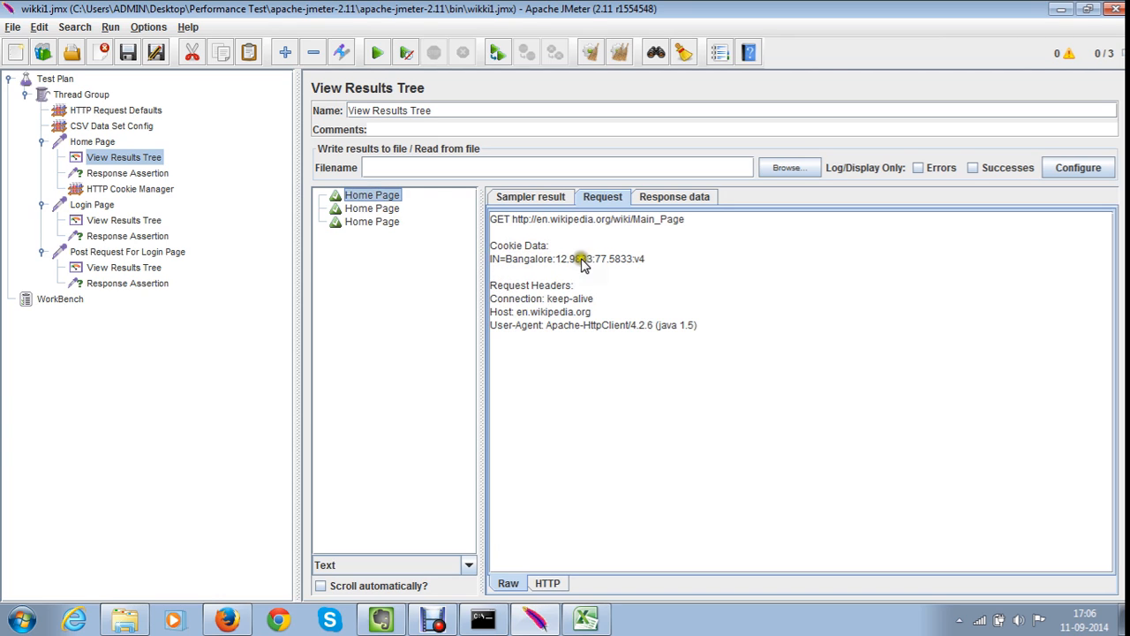
Add an HTTP Cookie Manager under the Login Page request and add a cookie named IN to it
right_click(104, 207)
mouse_move(119, 216)
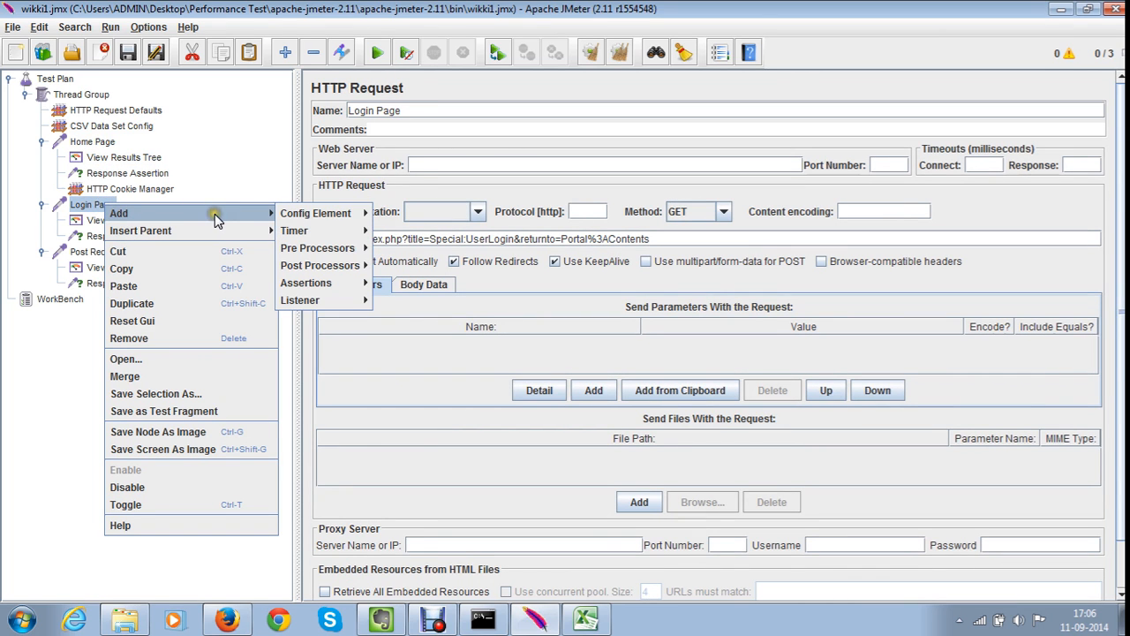
mouse_move(301, 218)
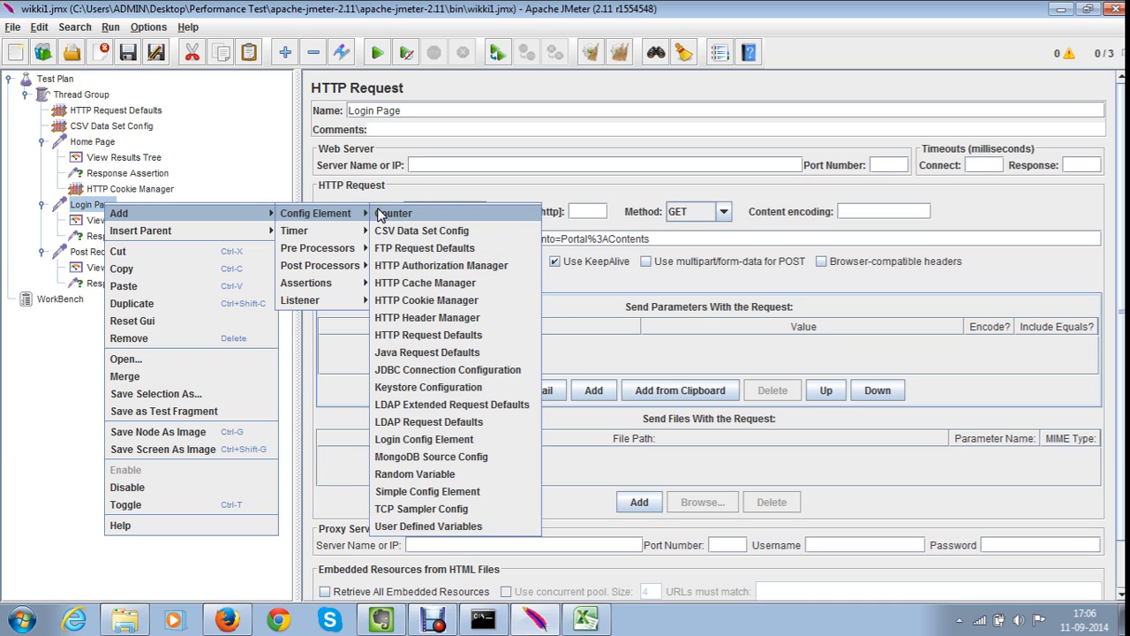
left_click(422, 302)
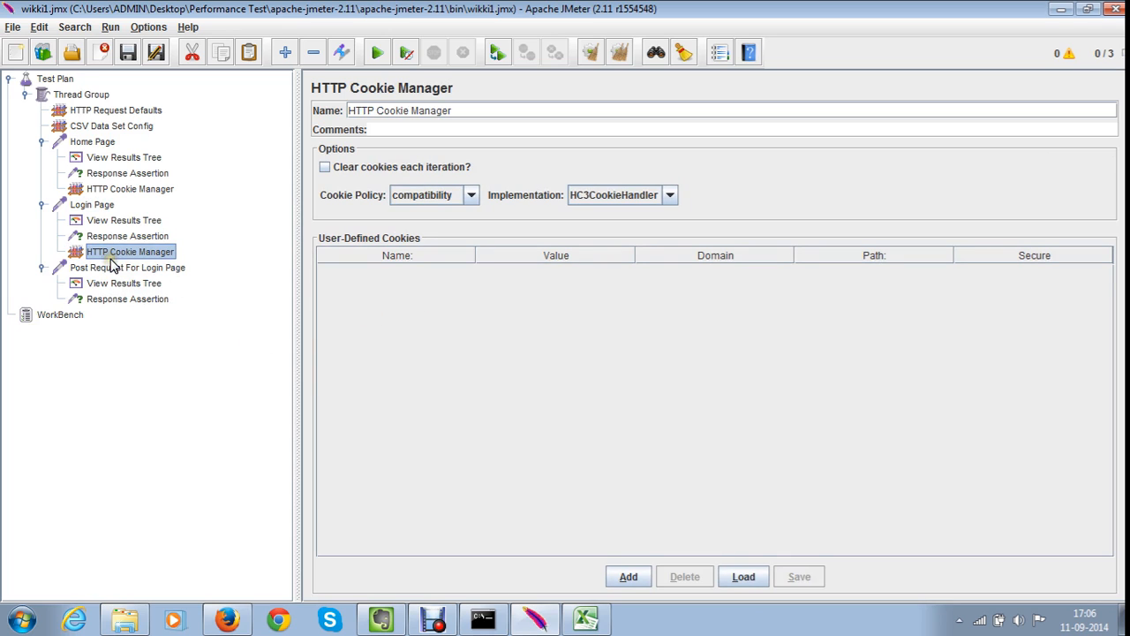
left_click(627, 577)
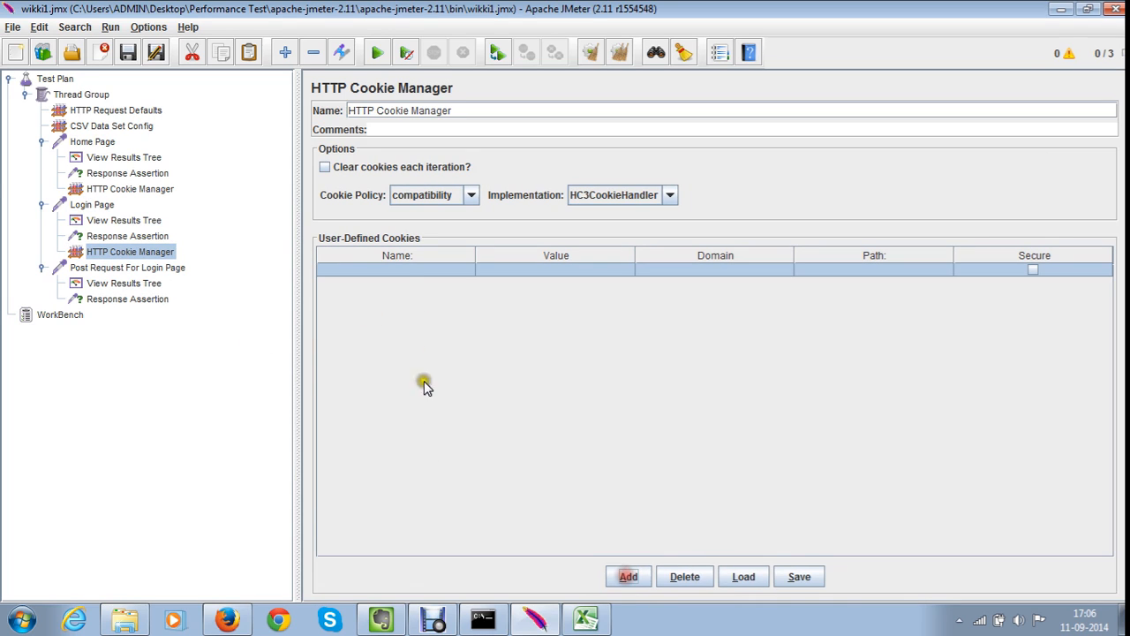
double_click(399, 273)
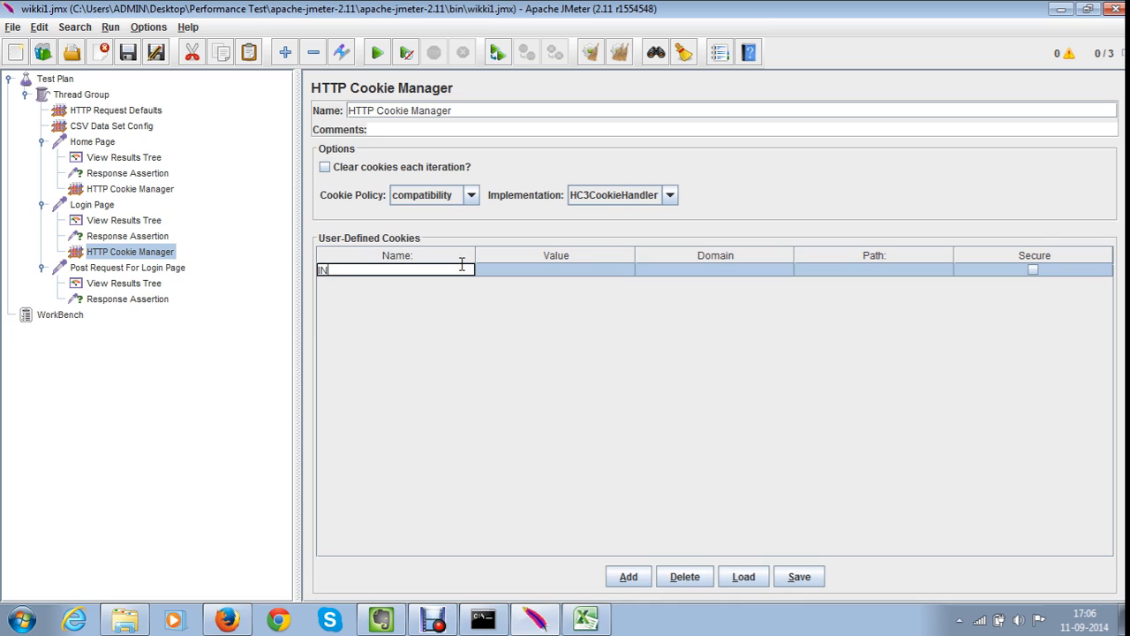
double_click(508, 269)
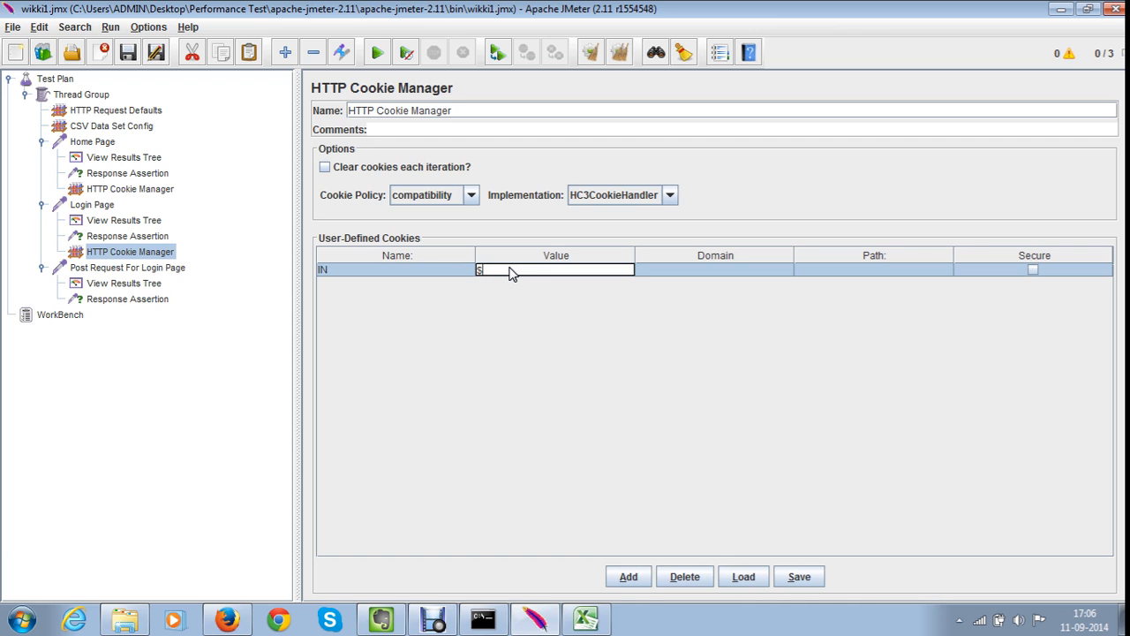
key("alt+Tab")
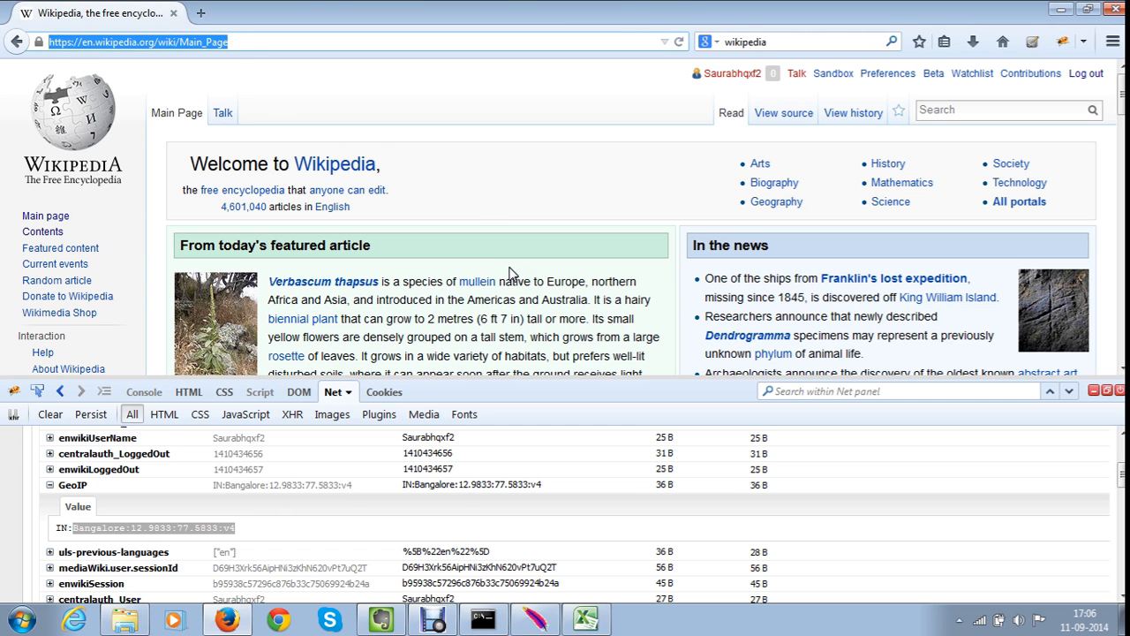
key("alt+Tab")
type("${")
type("en.wikipedia.org")
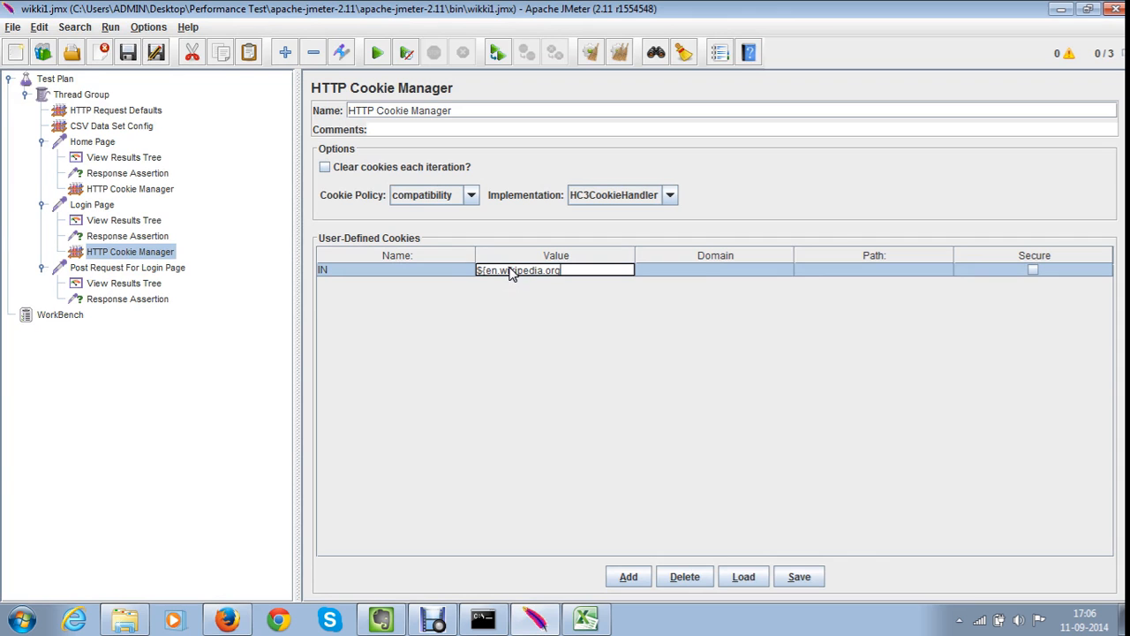
Set the Login Page cookie's domain to en.wikipedia.org and its value to ${Cookie_Value}, checking the column name in Excel
double_click(703, 274)
type("en.wikipedia.org")
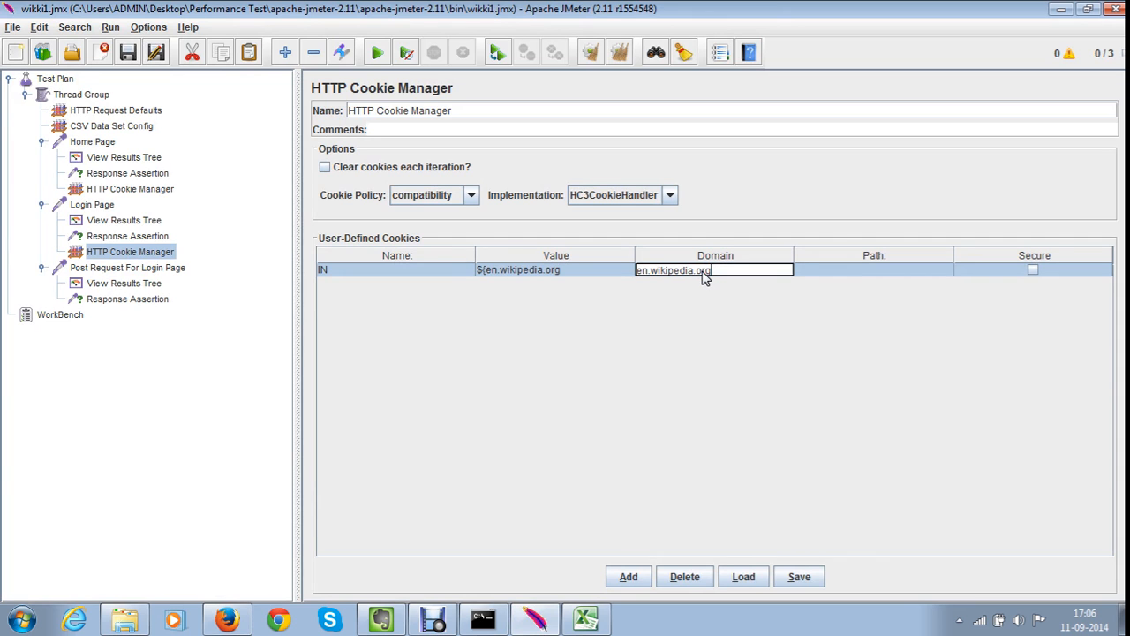
left_click(583, 622)
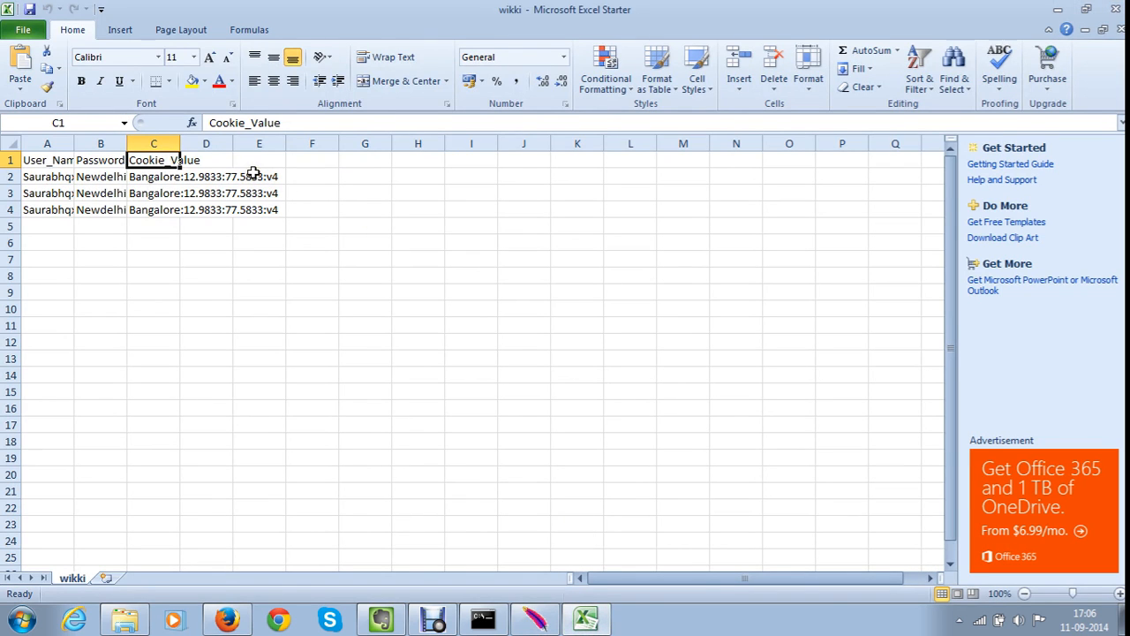
key("alt+Tab")
double_click(521, 270)
left_click(563, 270)
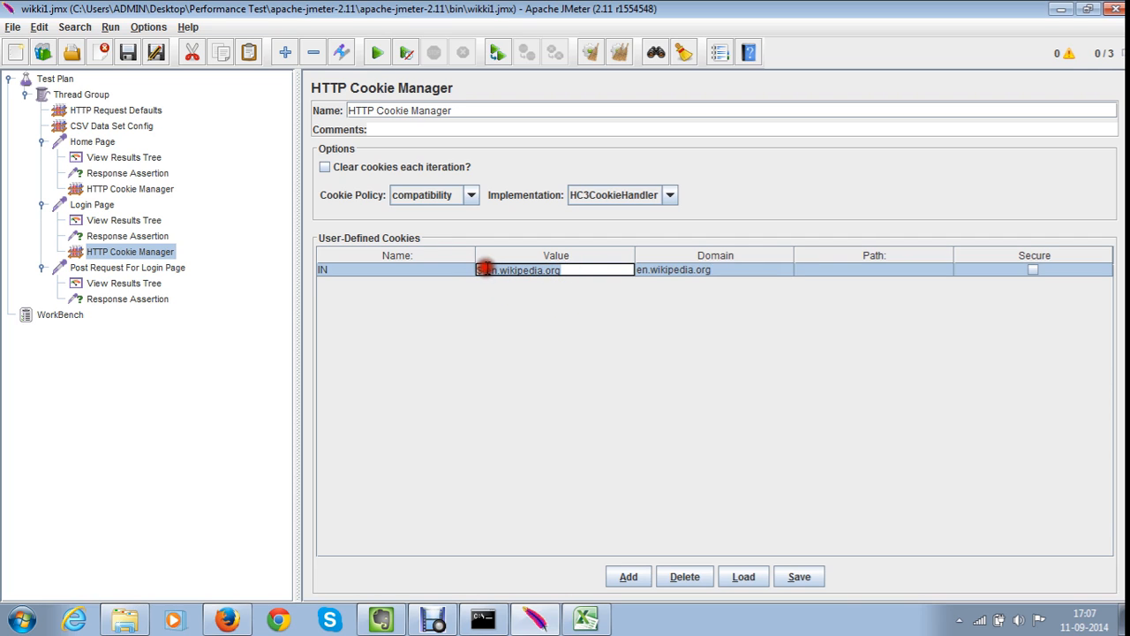
type("Cookie_Value")
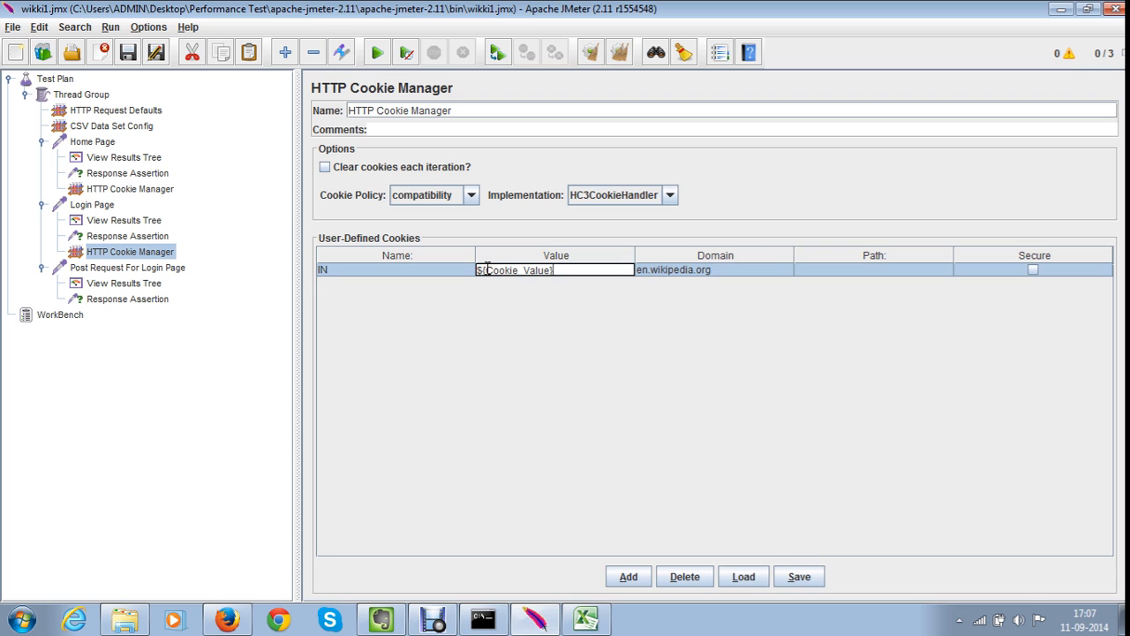
key("Return")
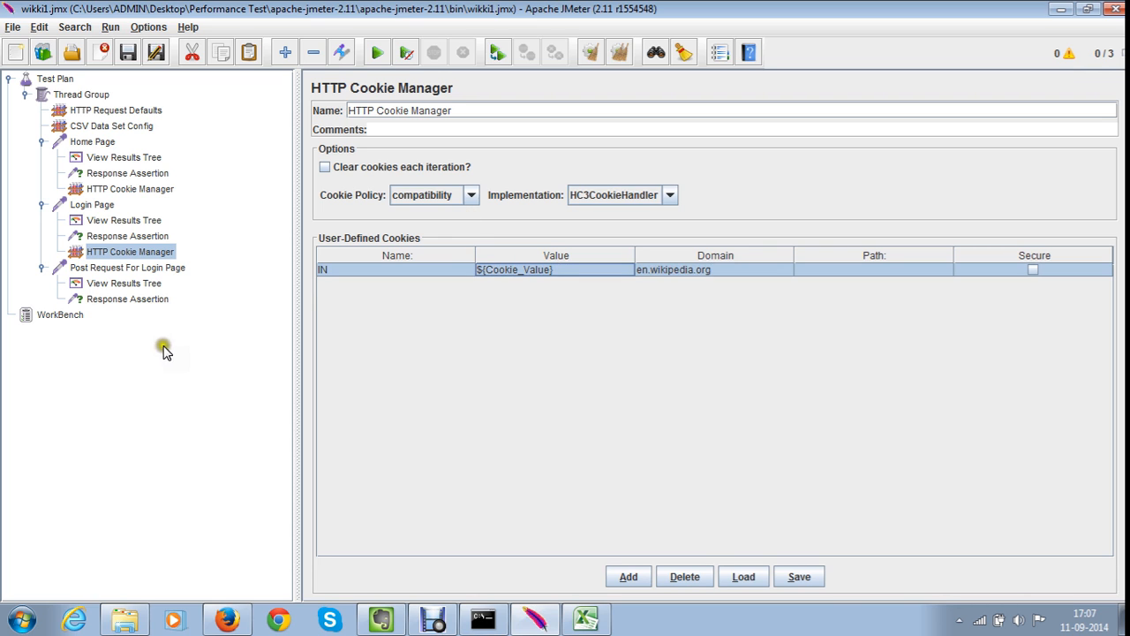
Check the first Login Page sample's request, clear all results, rerun the test and view that sample's new request data
left_click(117, 220)
left_click(380, 195)
left_click(602, 196)
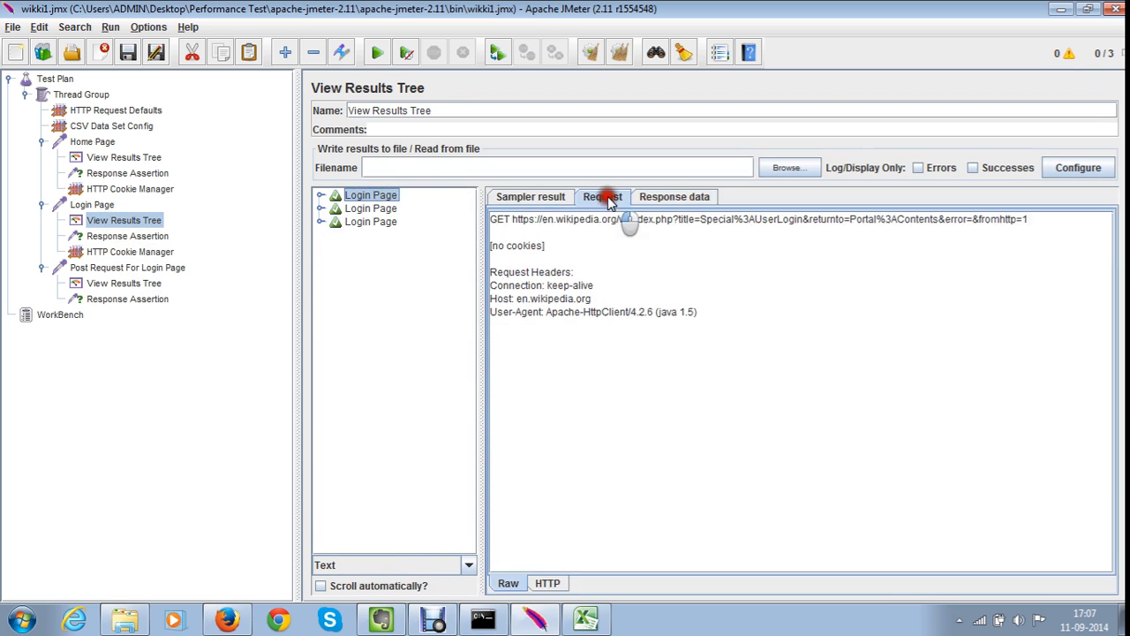
left_click(629, 51)
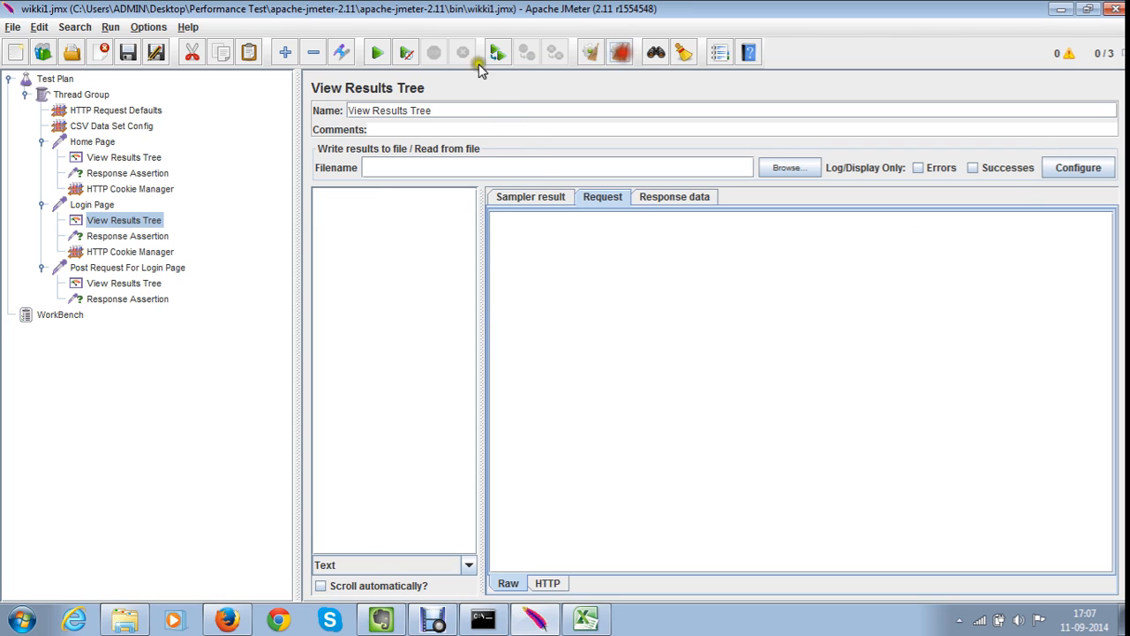
left_click(376, 52)
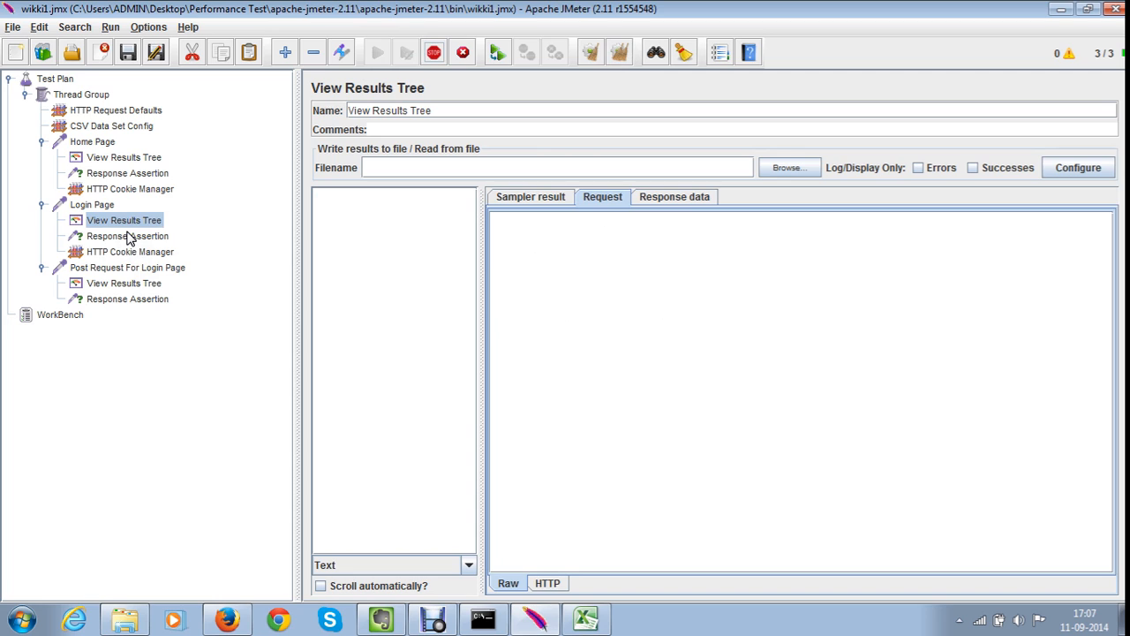
left_click(367, 196)
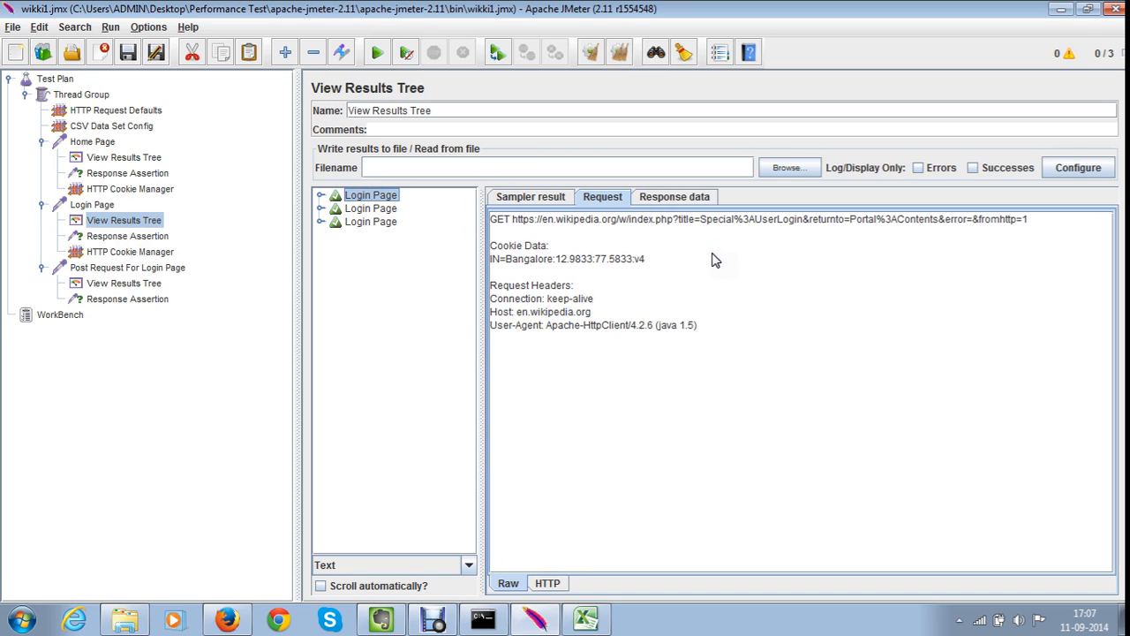
left_click(133, 268)
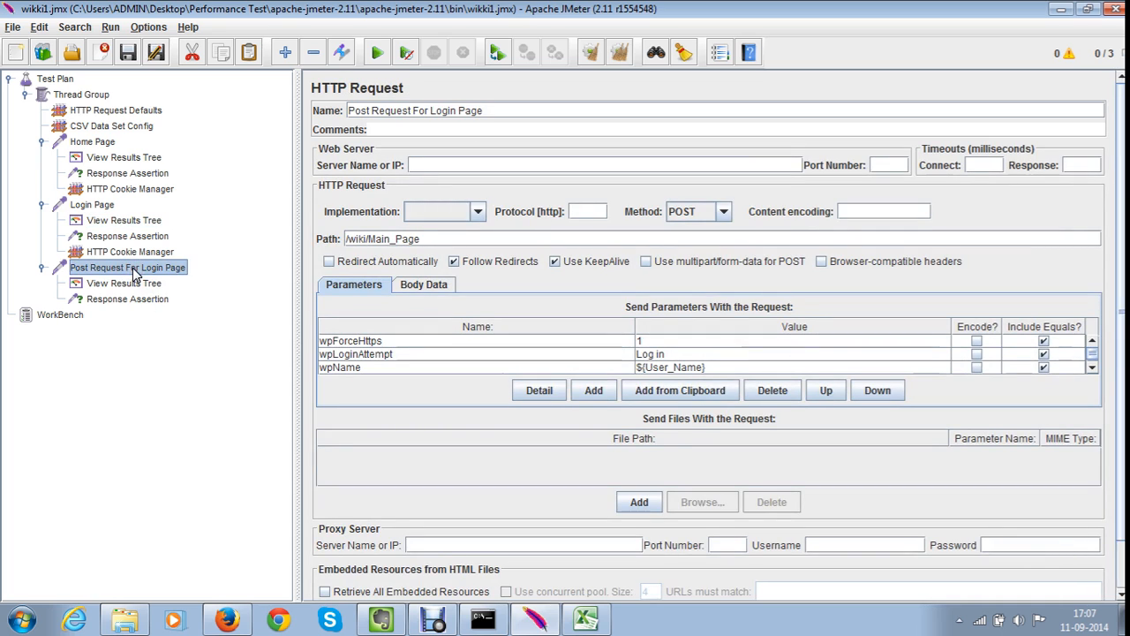
left_click(112, 300)
left_click(111, 267)
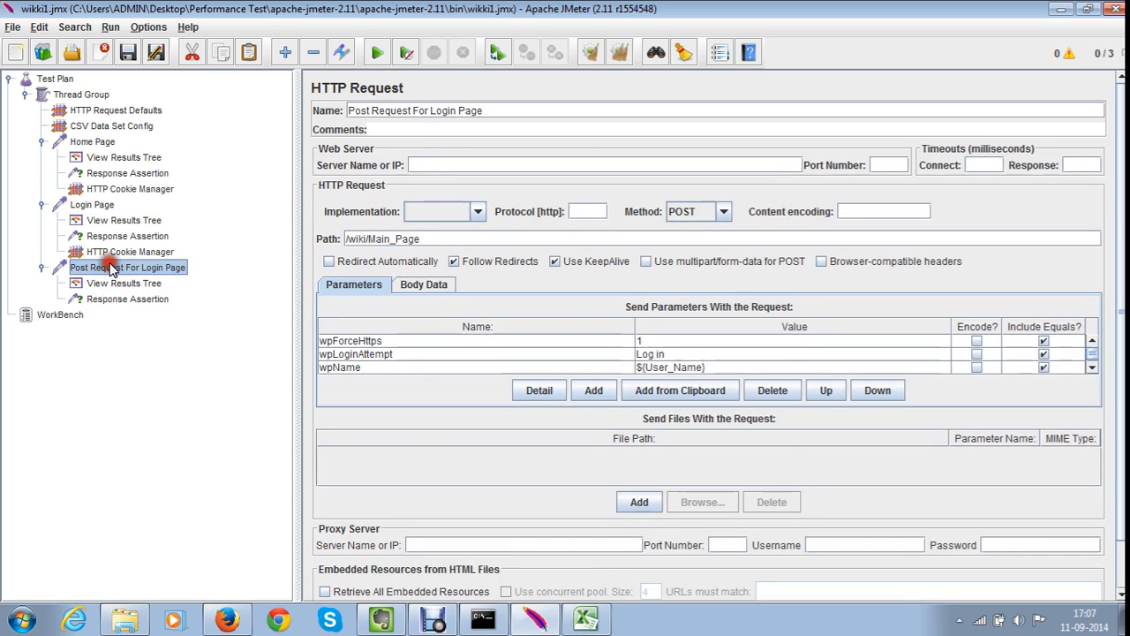
left_click(118, 300)
left_click(118, 268)
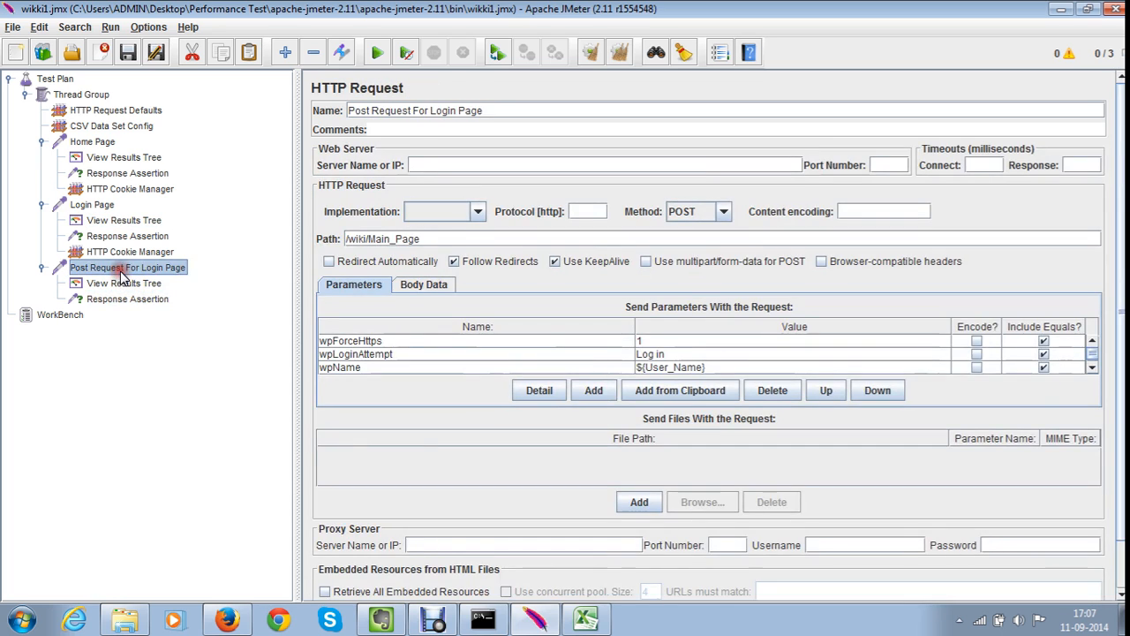
Add an Aggregate Graph listener under the Thread Group, checking the recommended listeners in the Evernote note
left_click(81, 94)
right_click(82, 96)
mouse_move(158, 104)
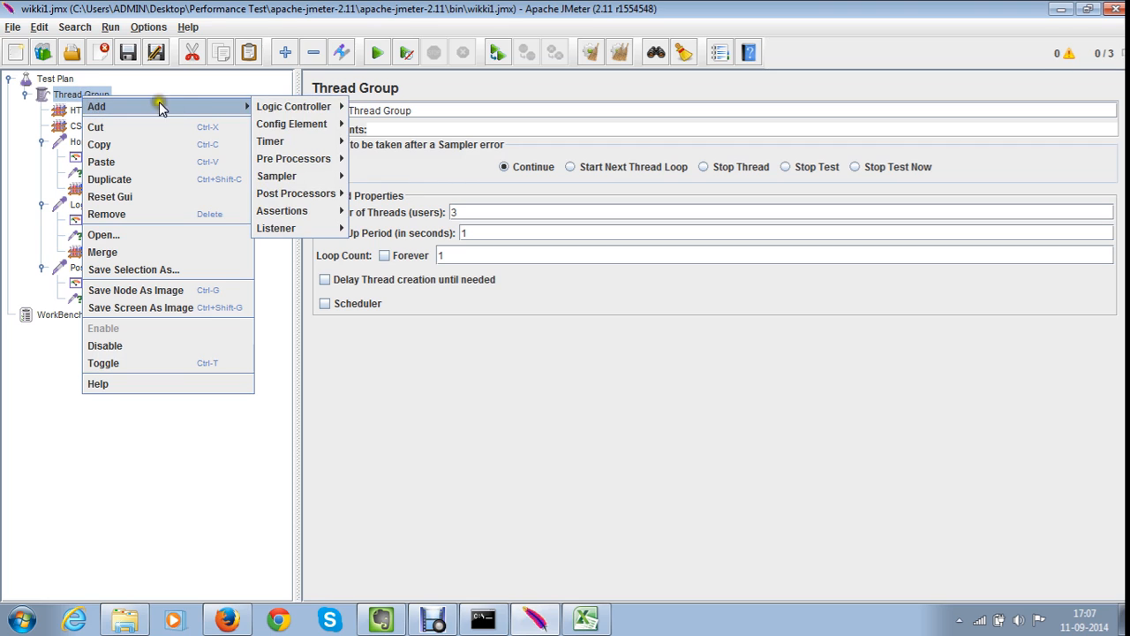
mouse_move(314, 217)
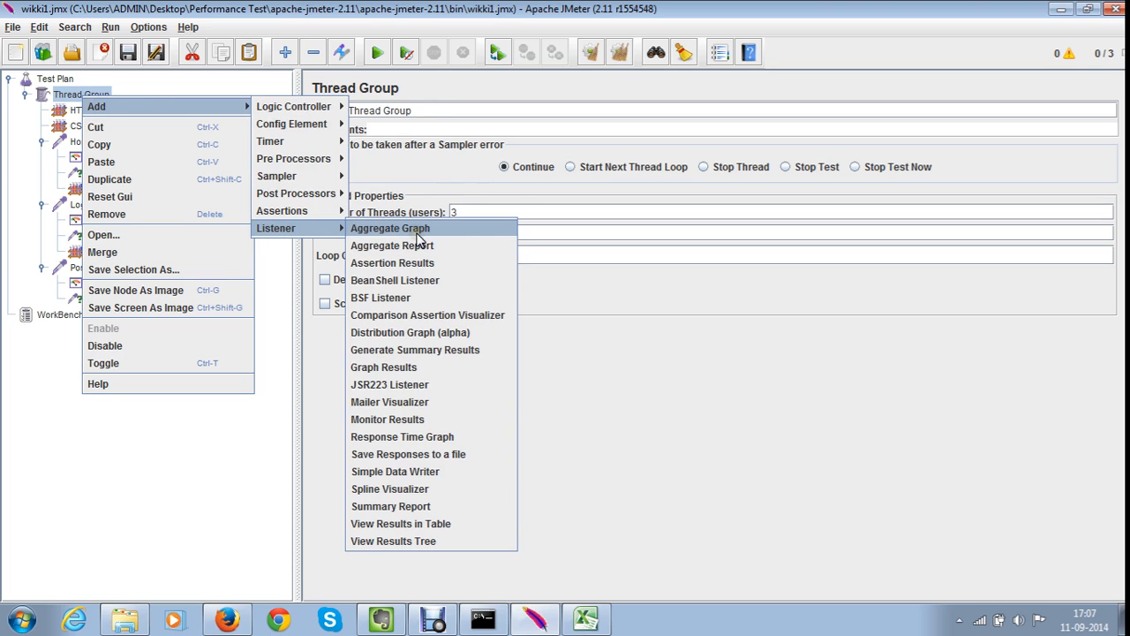
left_click(415, 231)
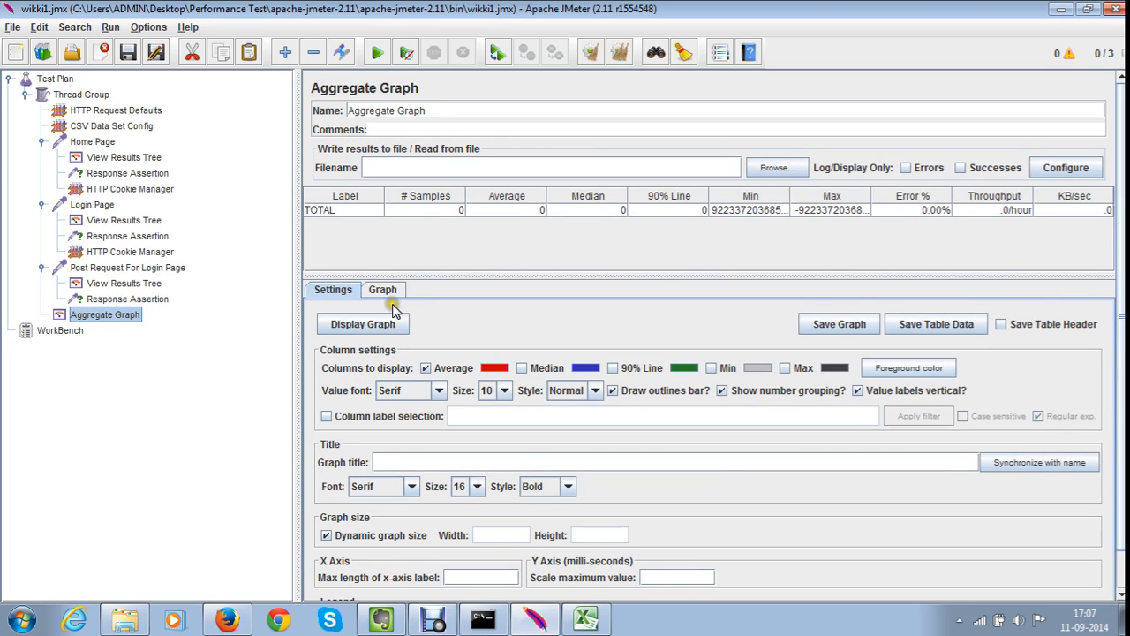
left_click(401, 623)
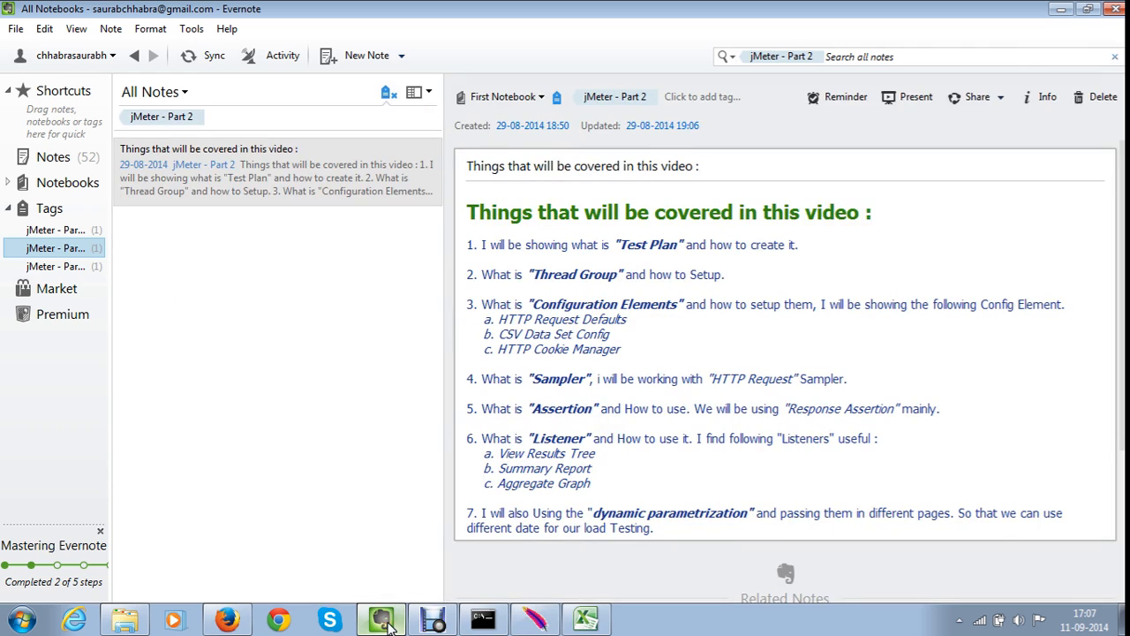
left_click(1062, 9)
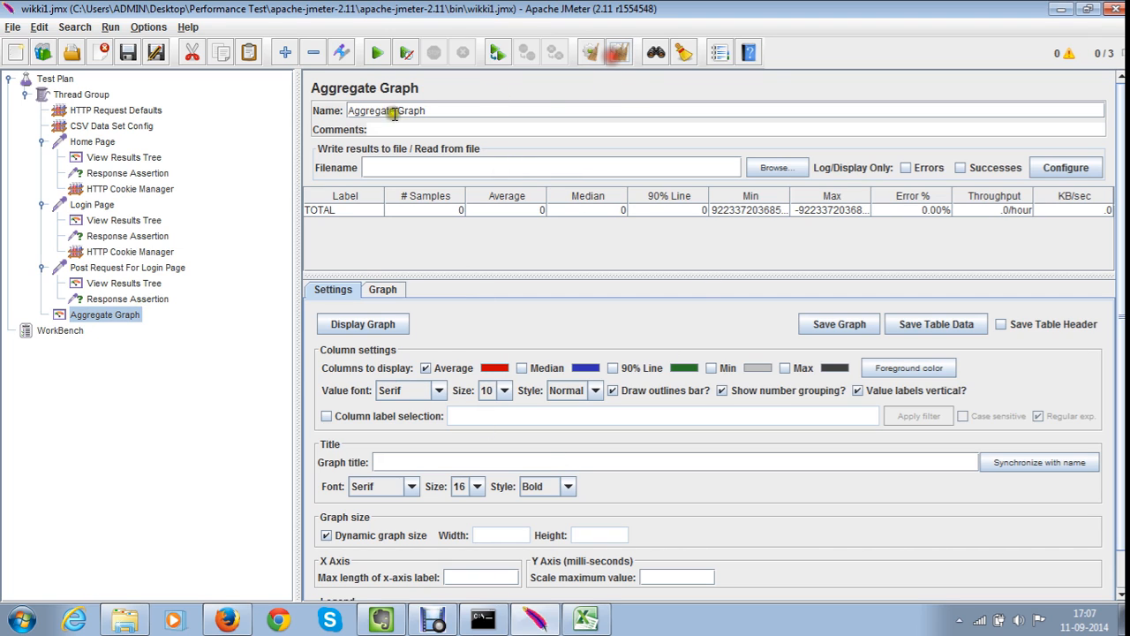
Run the test and view the Aggregate Graph results as a table with a widened Label column and as a bar chart
left_click(377, 53)
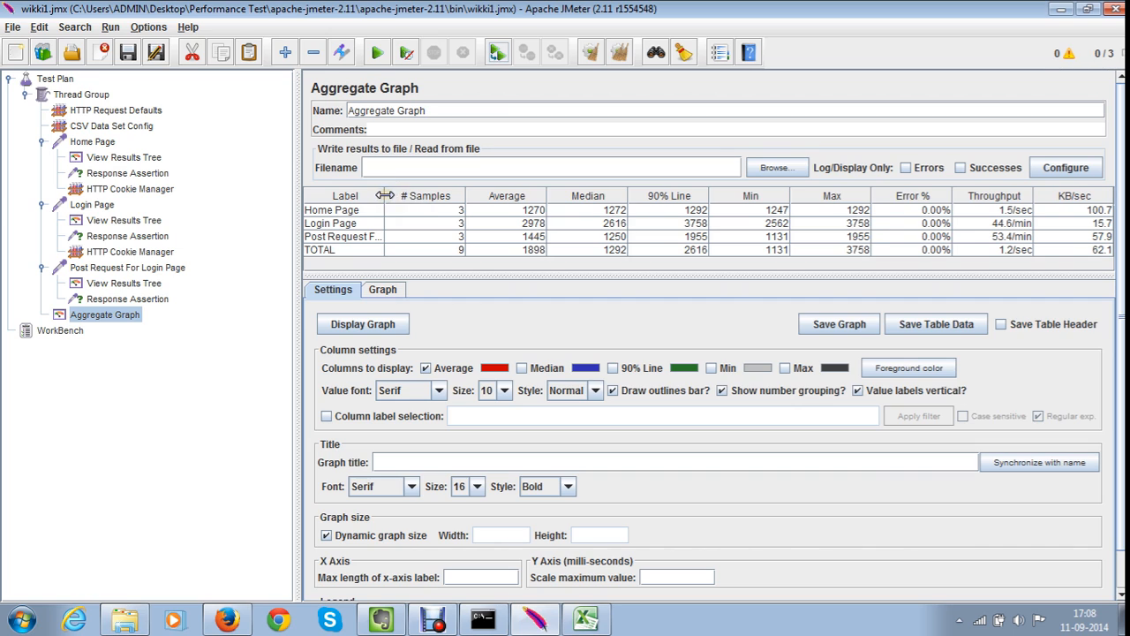
left_click_drag(386, 196, 411, 196)
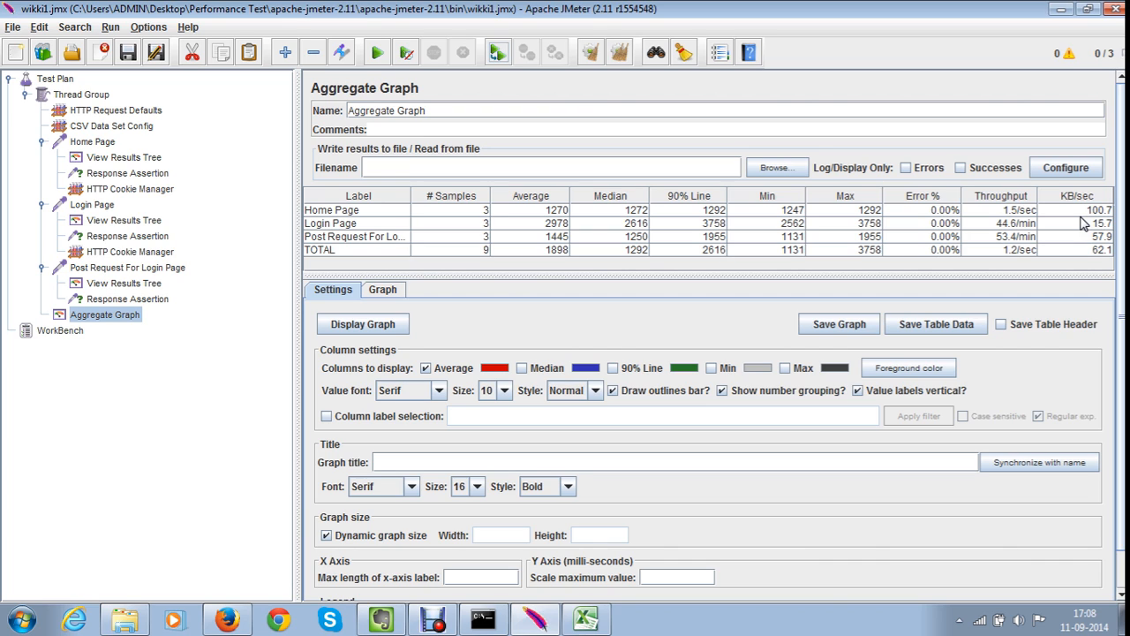
left_click(382, 290)
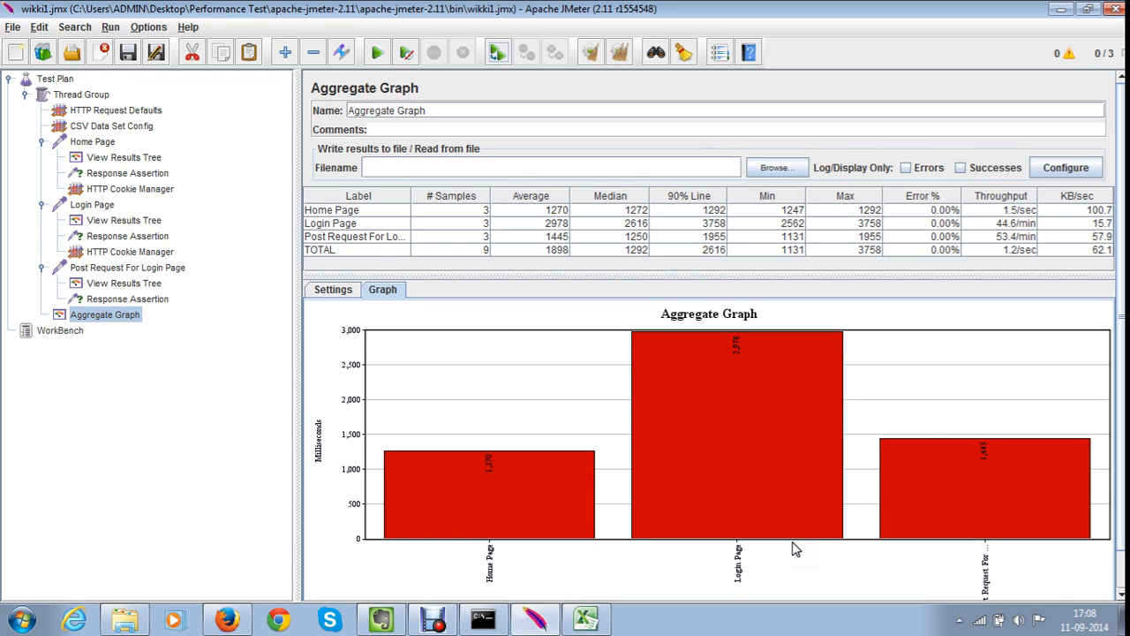
left_click(106, 270)
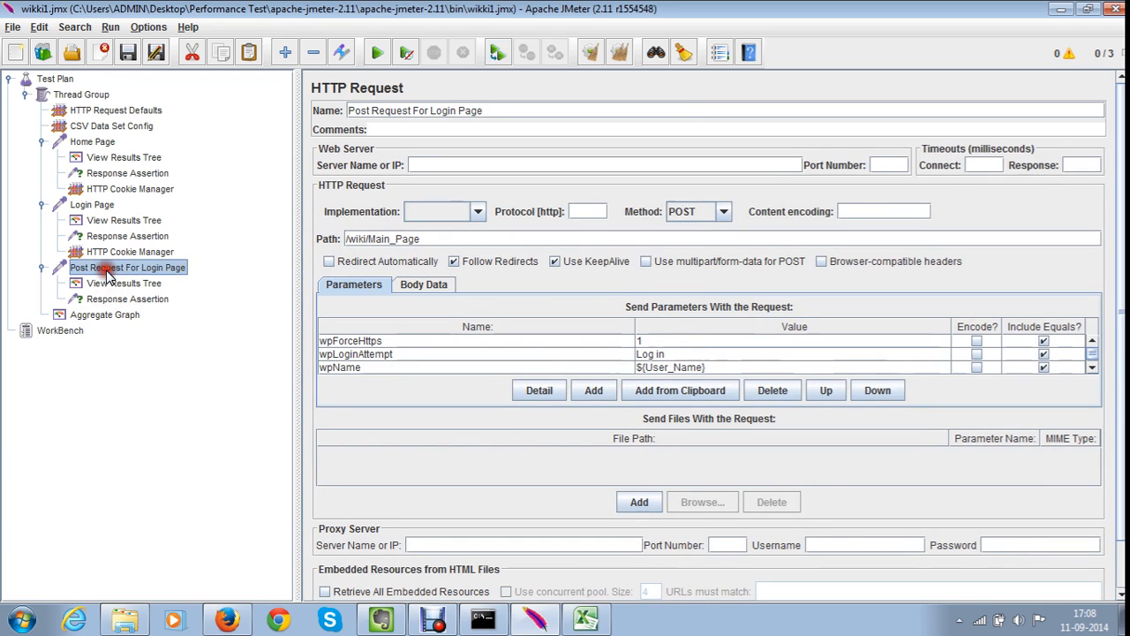
left_click(89, 147)
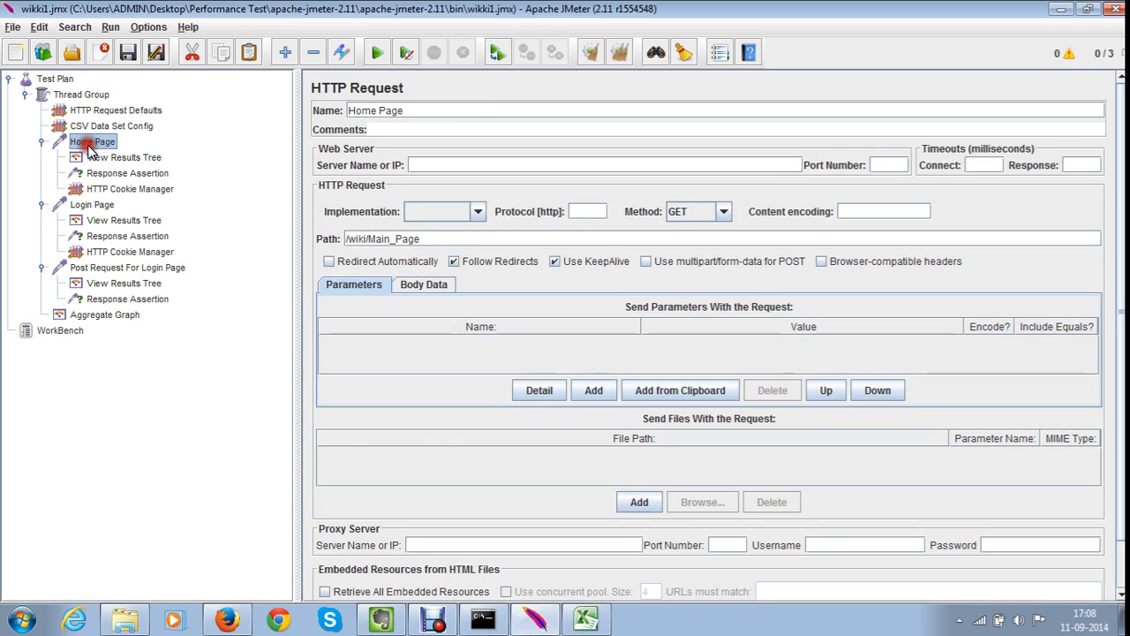
Switch to Evernote and read the Useful Plugins note tagged jMeter - Part 3 in presentation mode
left_click(383, 620)
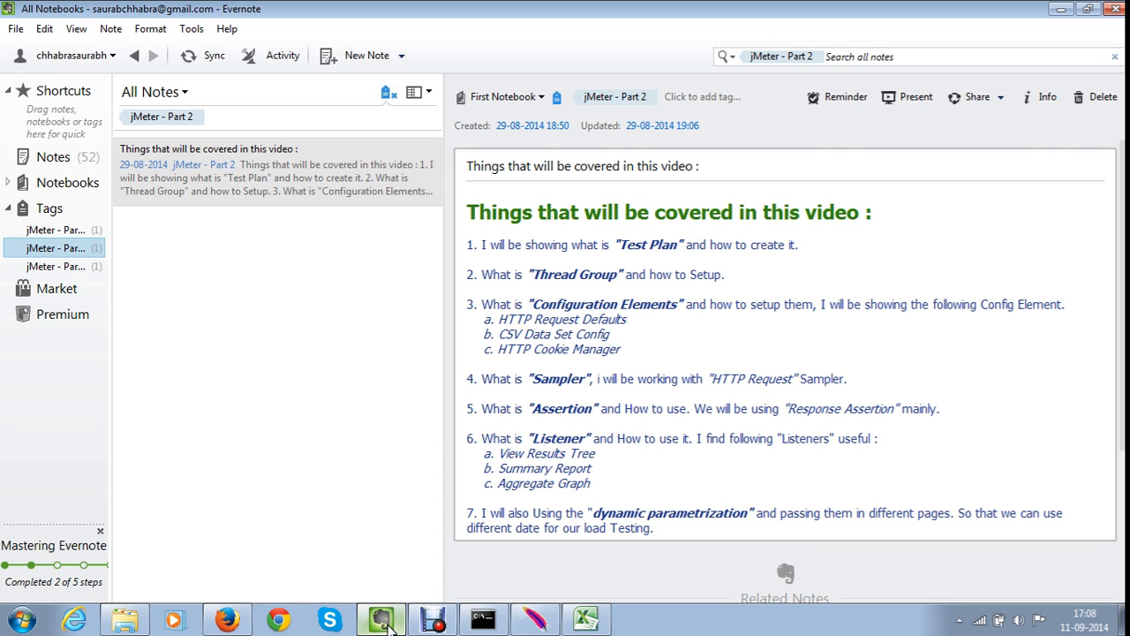
left_click(56, 269)
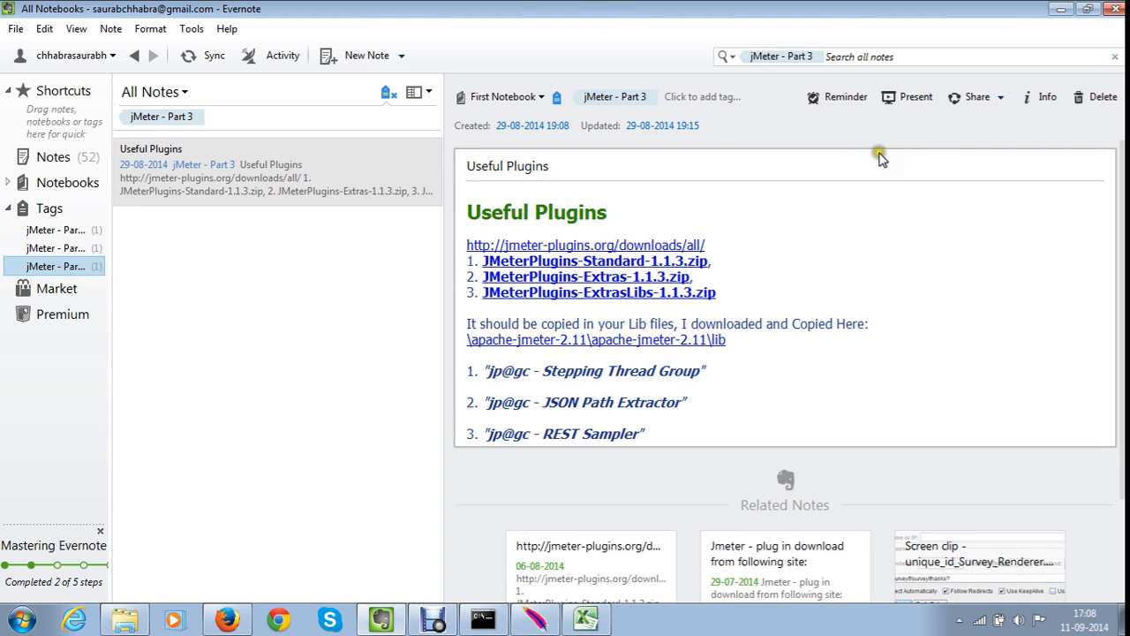
left_click(915, 97)
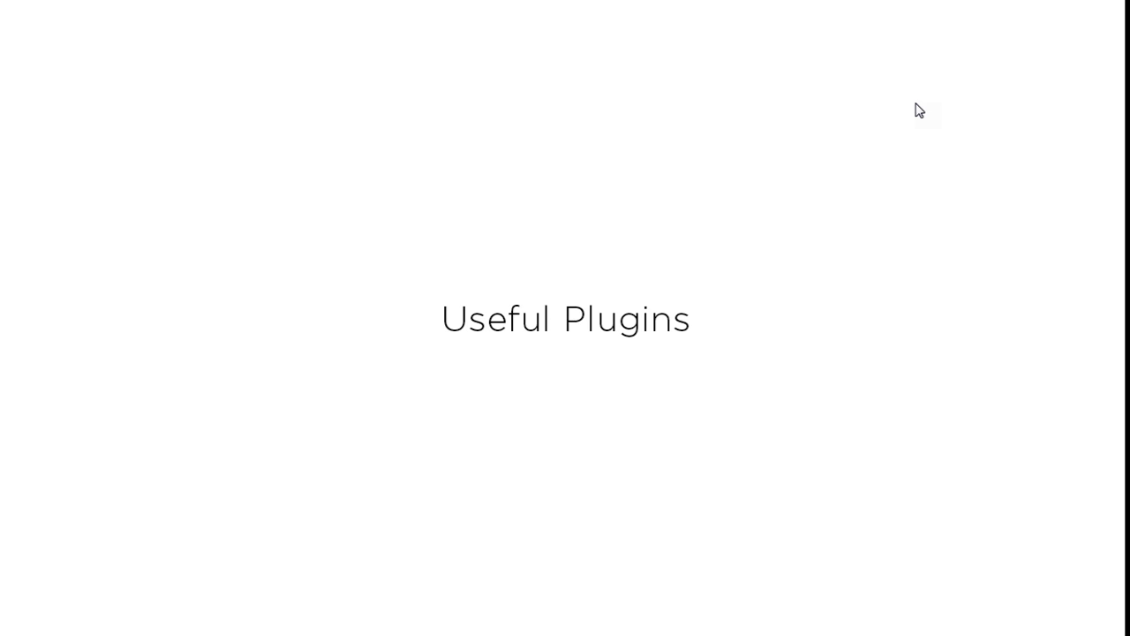
left_click(581, 622)
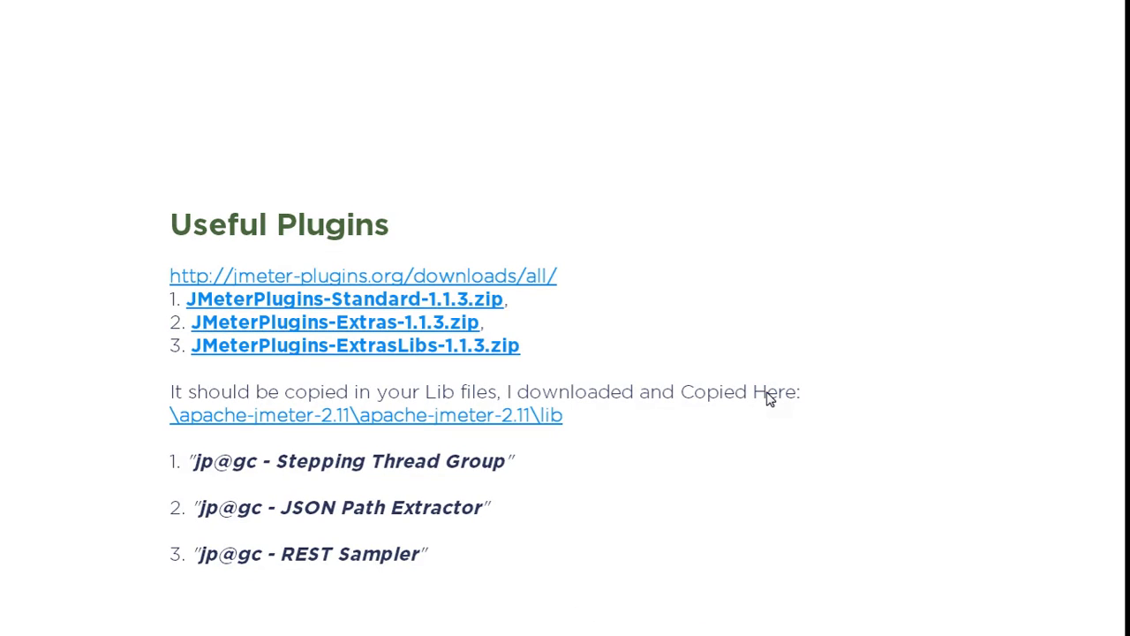
left_click_drag(151, 264, 323, 292)
key("Escape")
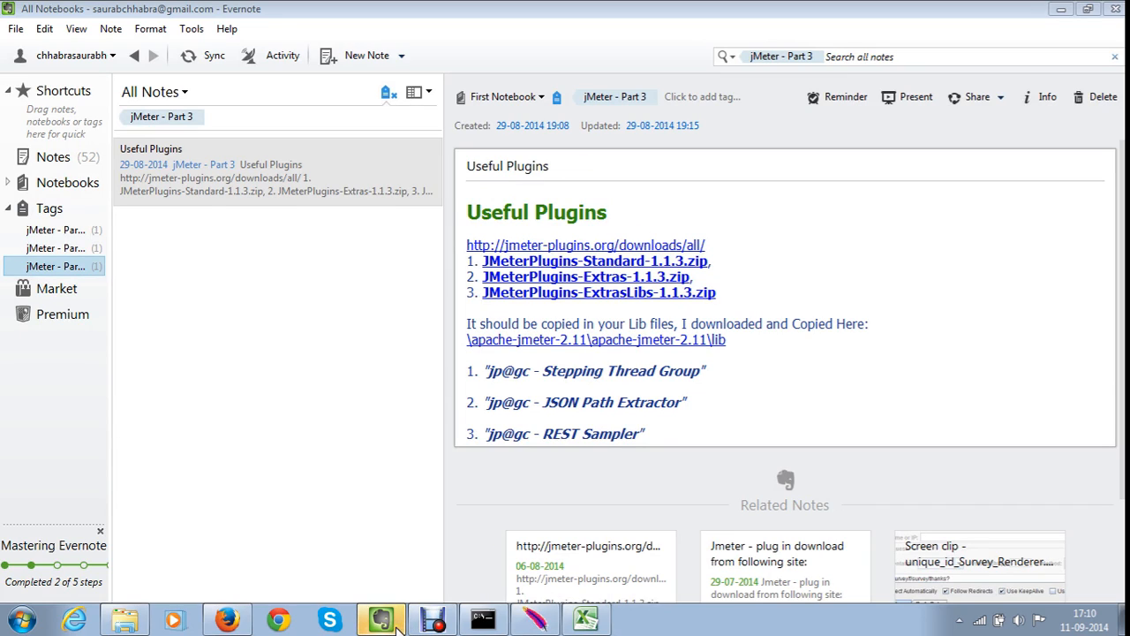
Switch back to JMeter, add a setUp Thread Group to the Test Plan and remove it
left_click(547, 625)
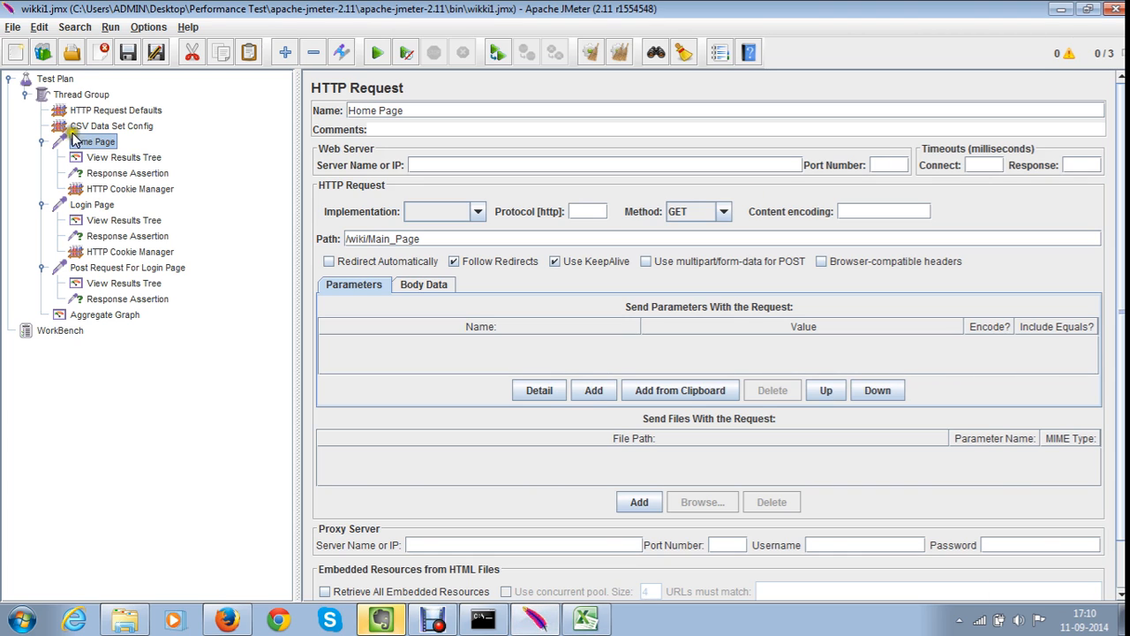
left_click(53, 81)
right_click(53, 81)
mouse_move(64, 91)
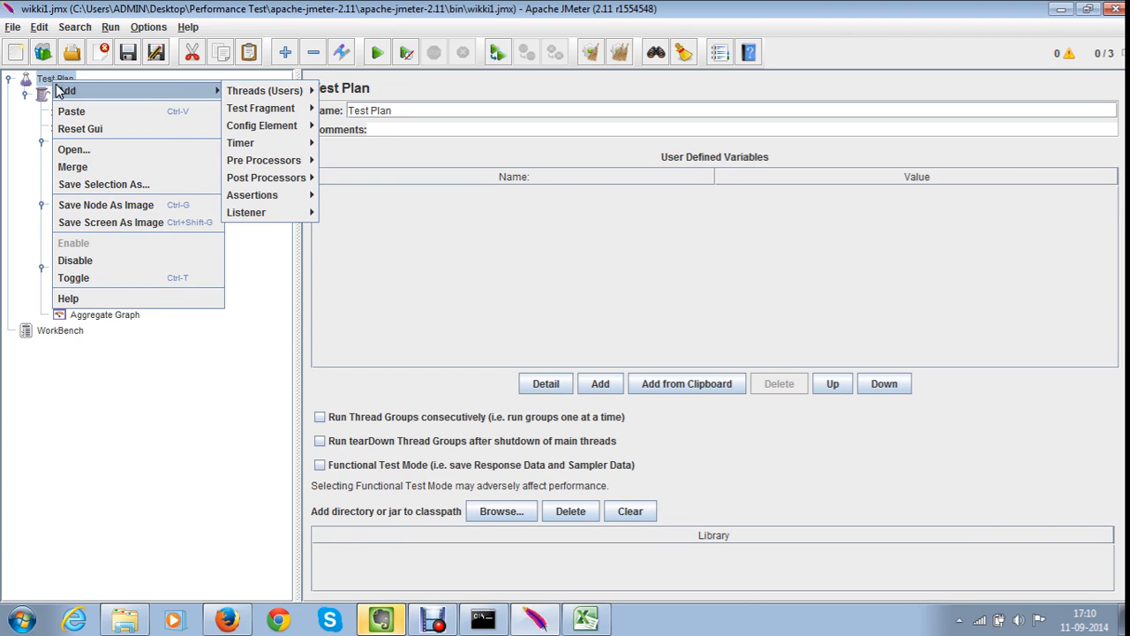
mouse_move(244, 97)
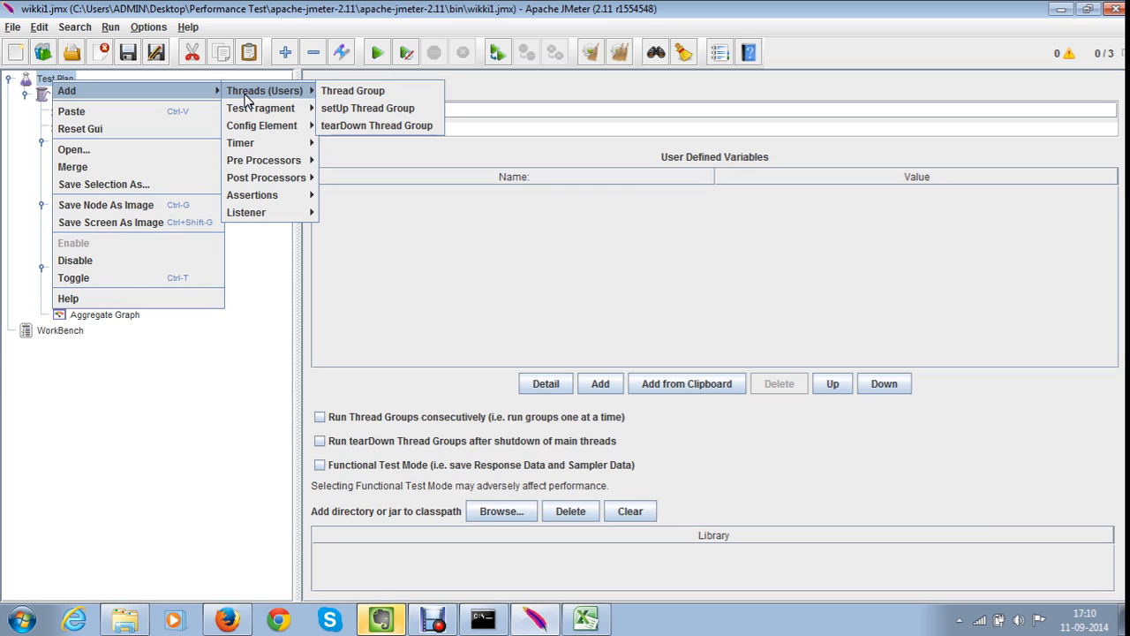
left_click(361, 107)
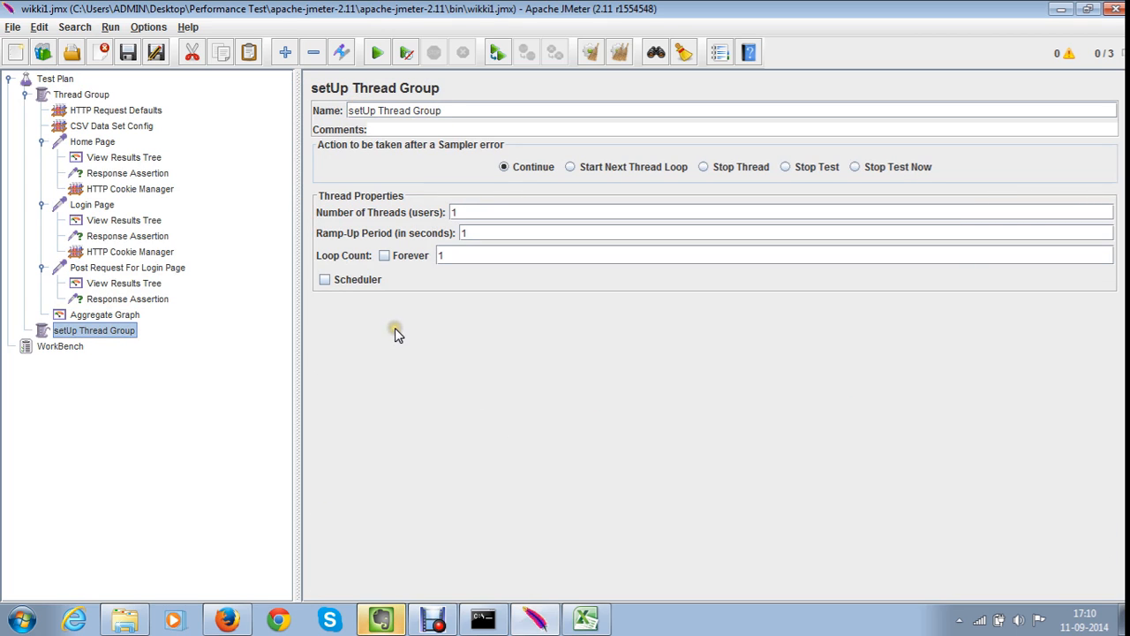
right_click(100, 338)
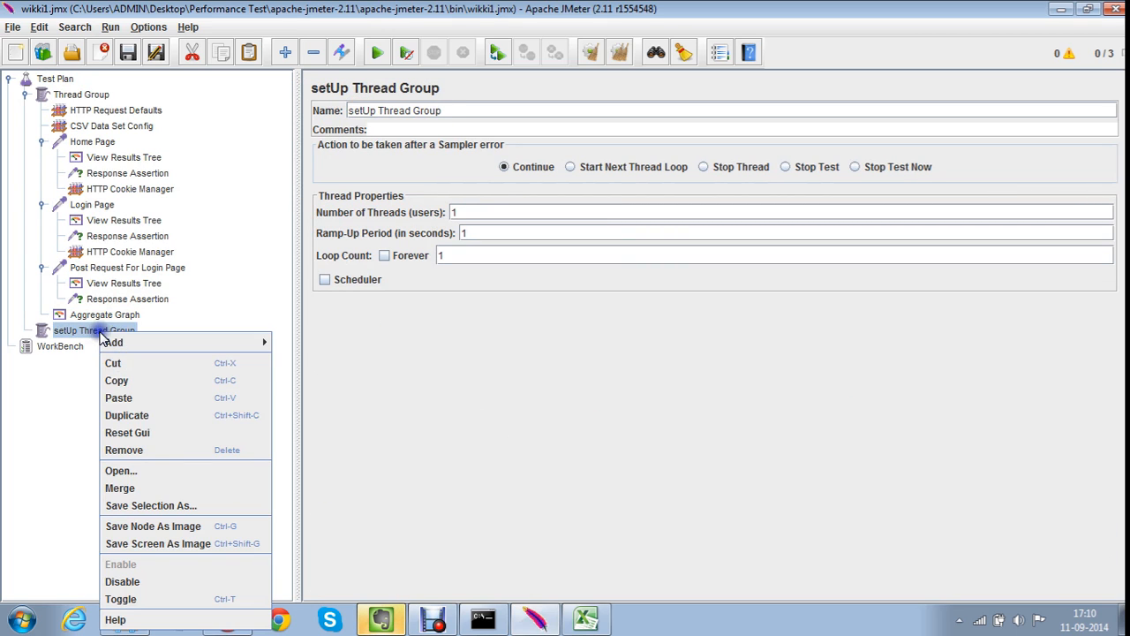
left_click(152, 450)
left_click(539, 327)
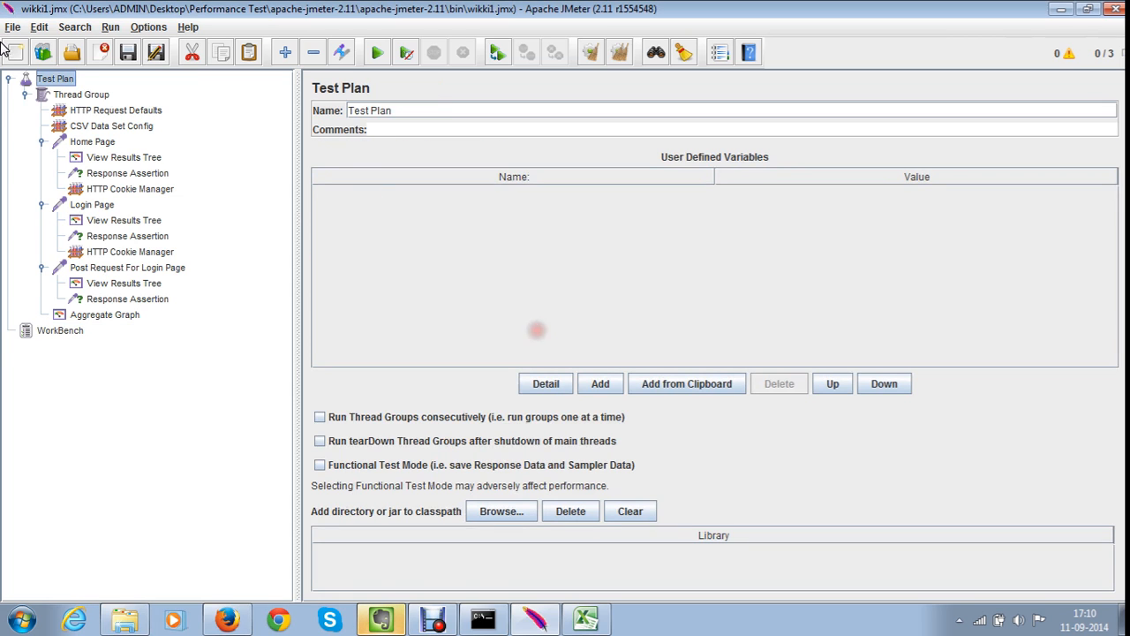
left_click(75, 99)
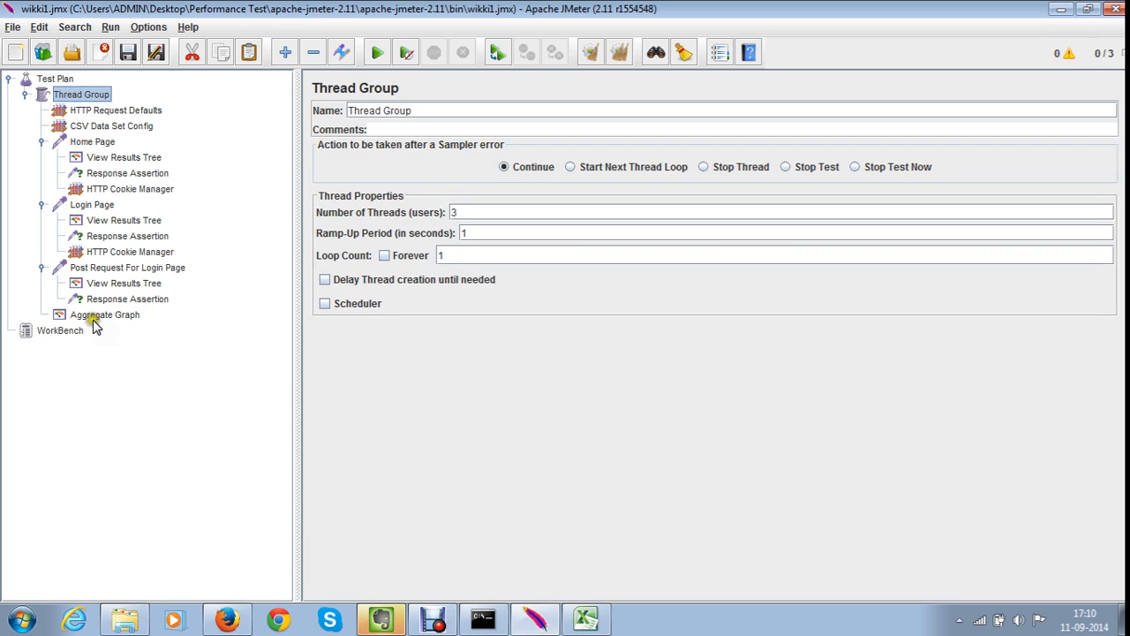